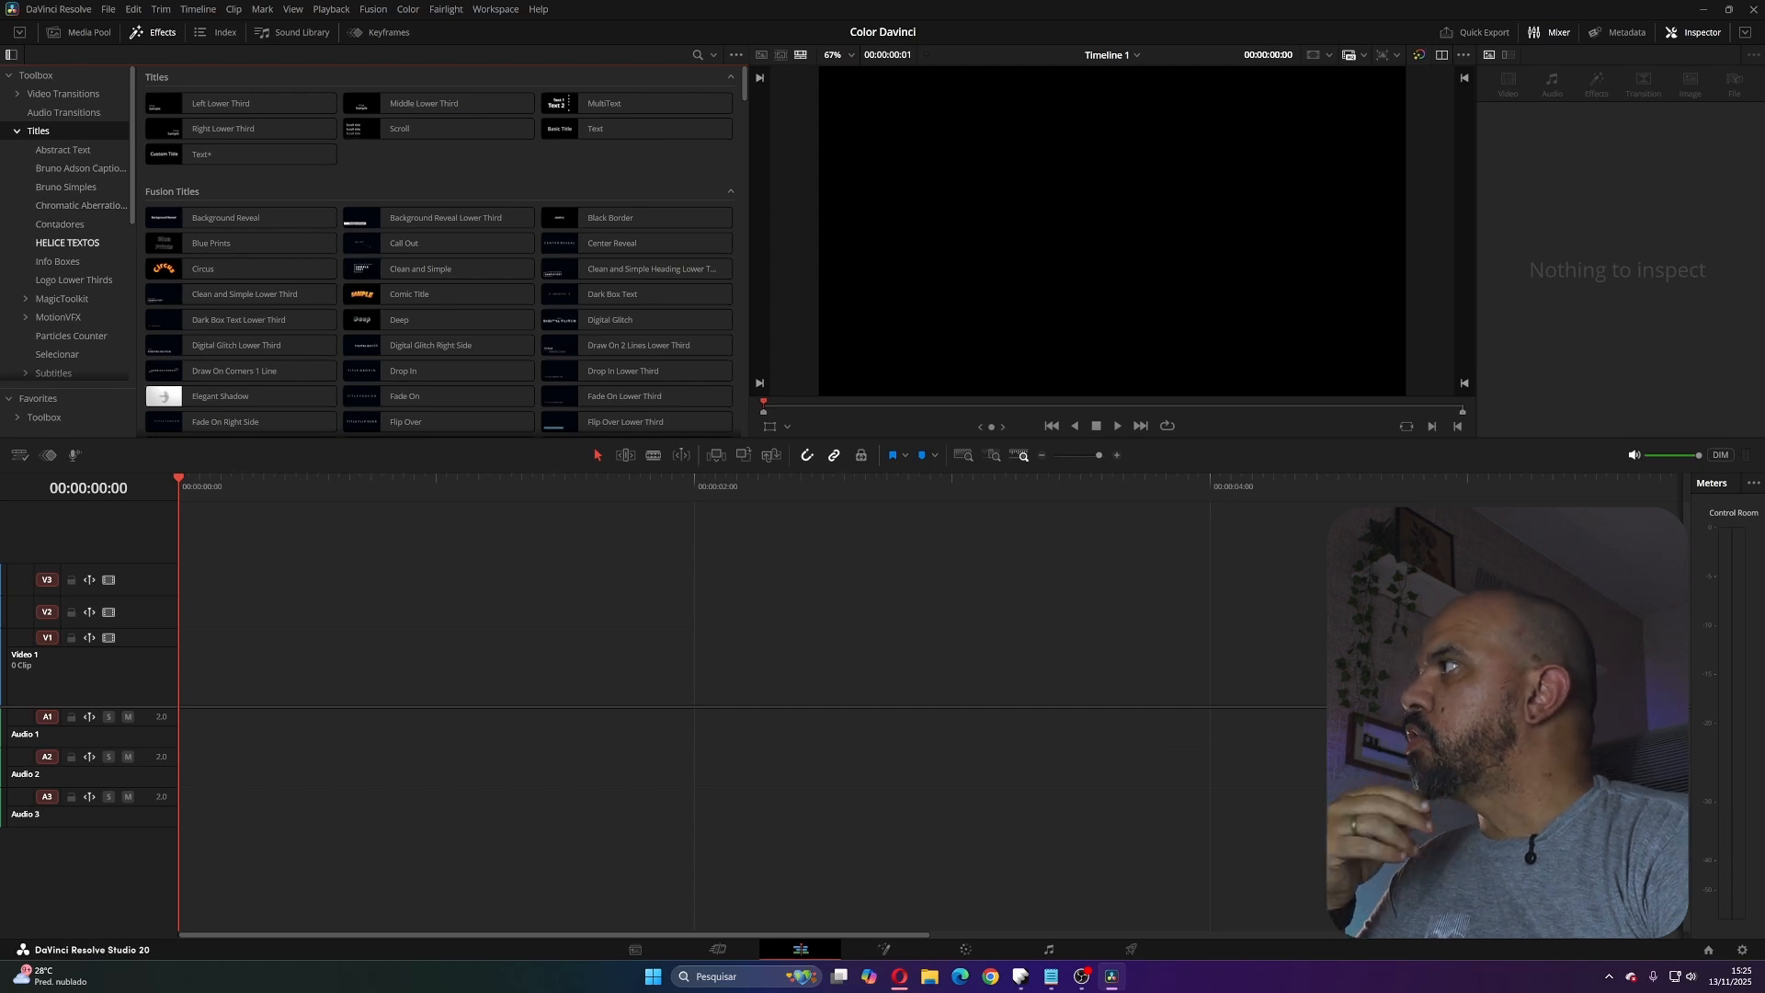
- Look through the title categories in the effects library and view the Bruno Simples presets
scroll(69, 262, down, 3)
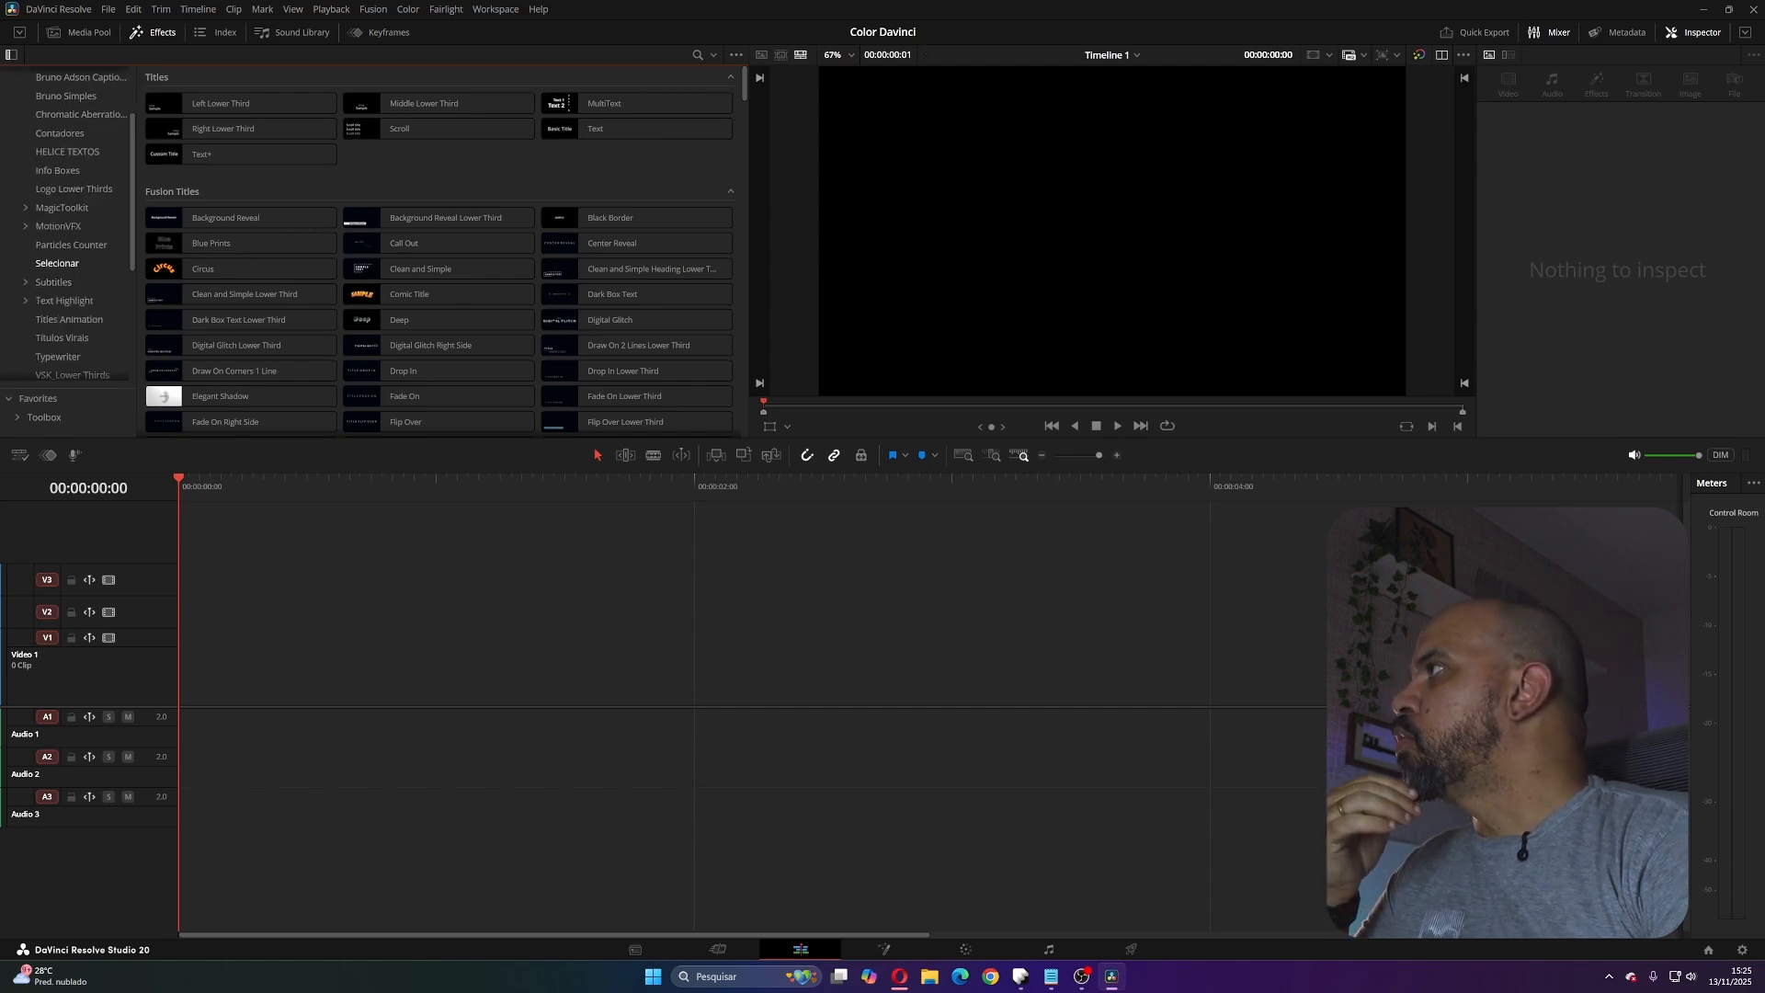
scroll(69, 276, up, 3)
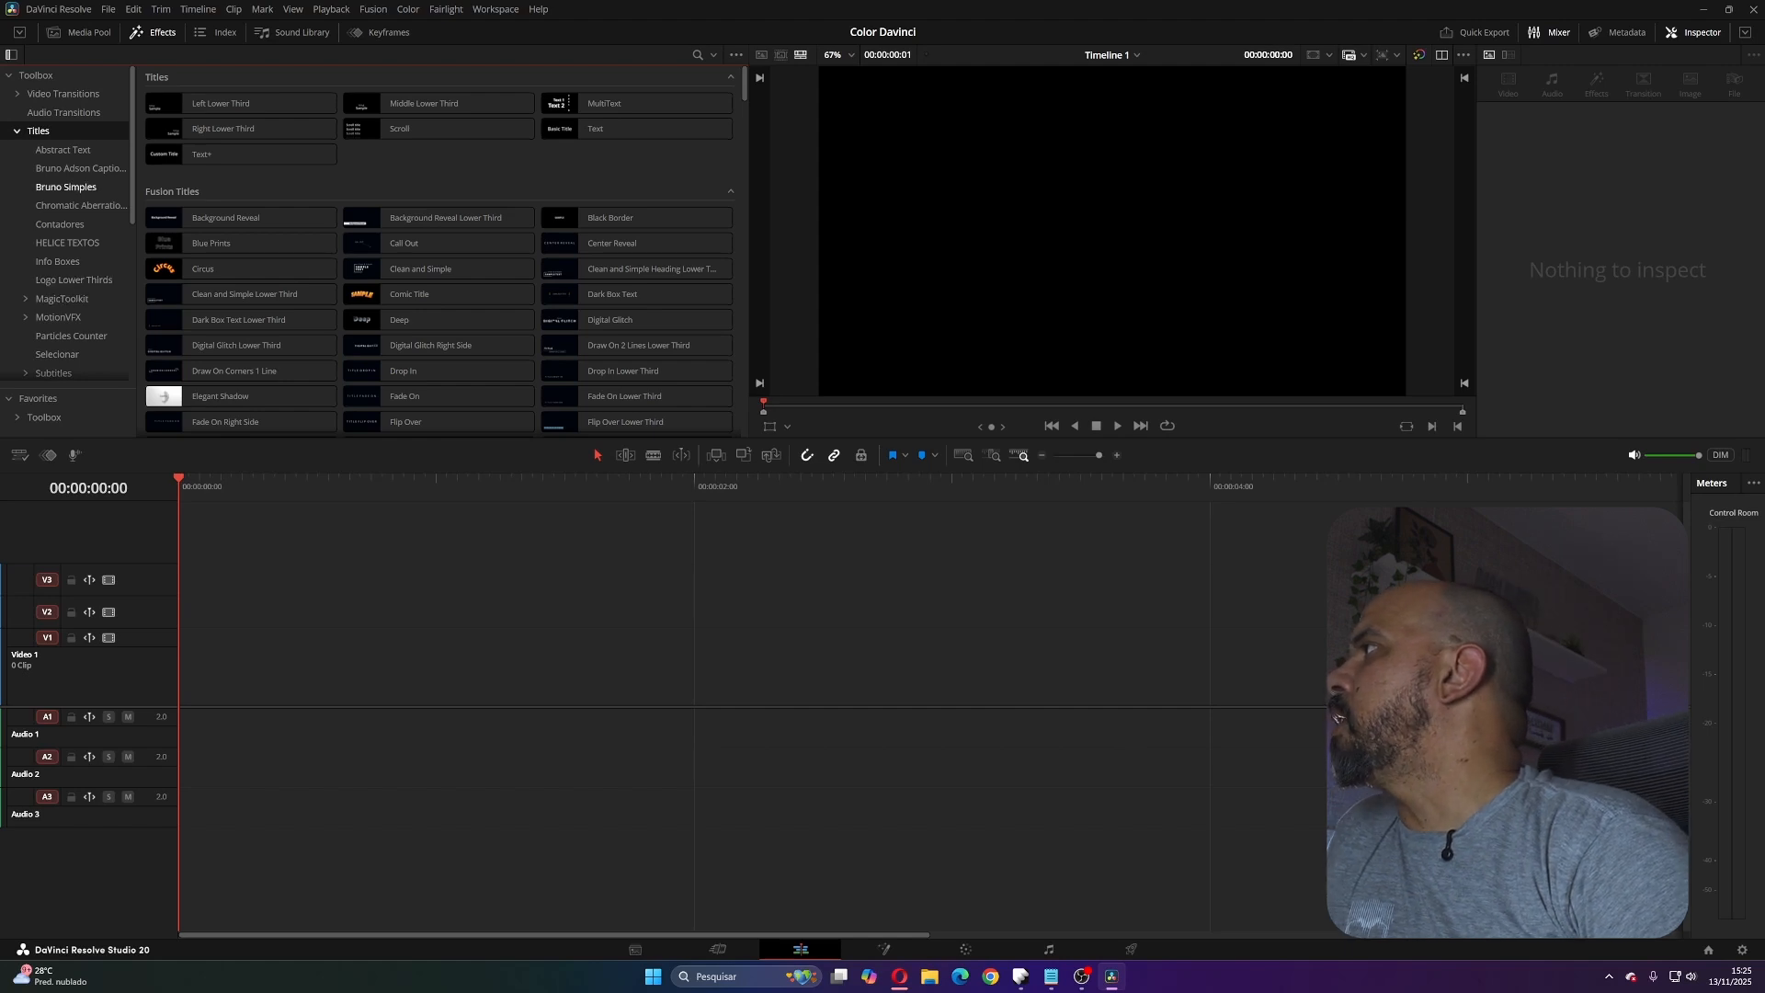
click(77, 187)
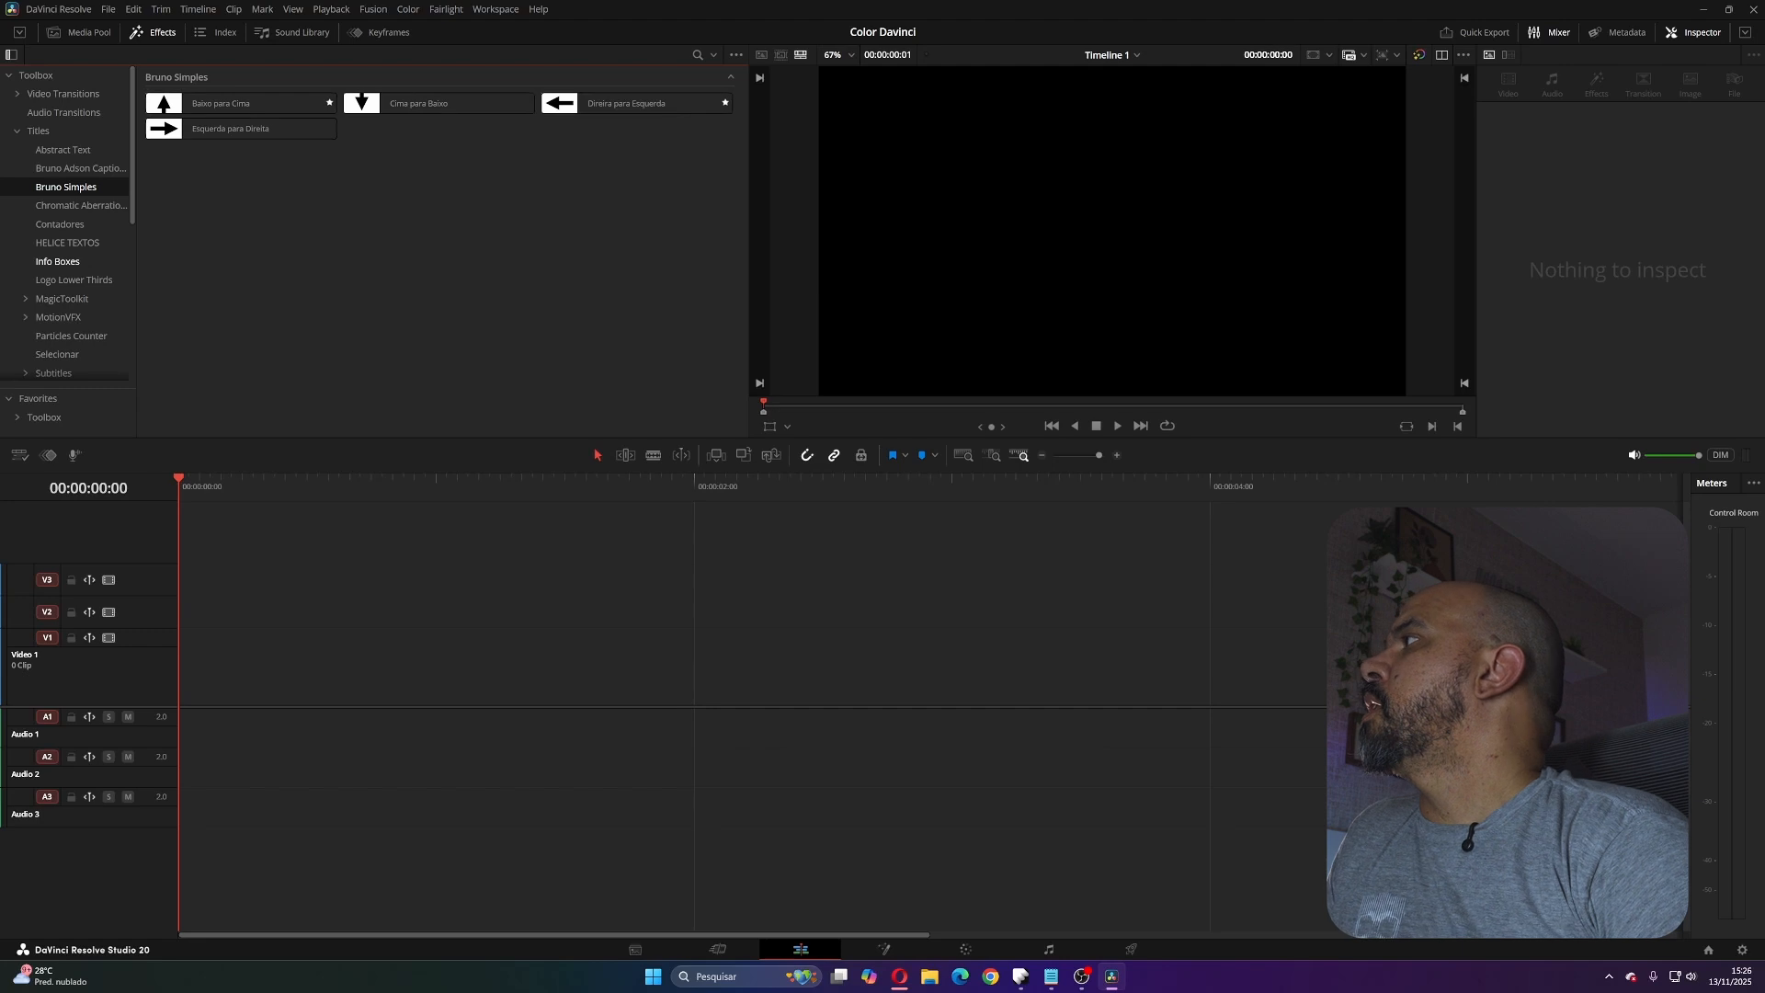
scroll(64, 257, down, 5)
scroll(56, 271, up, 5)
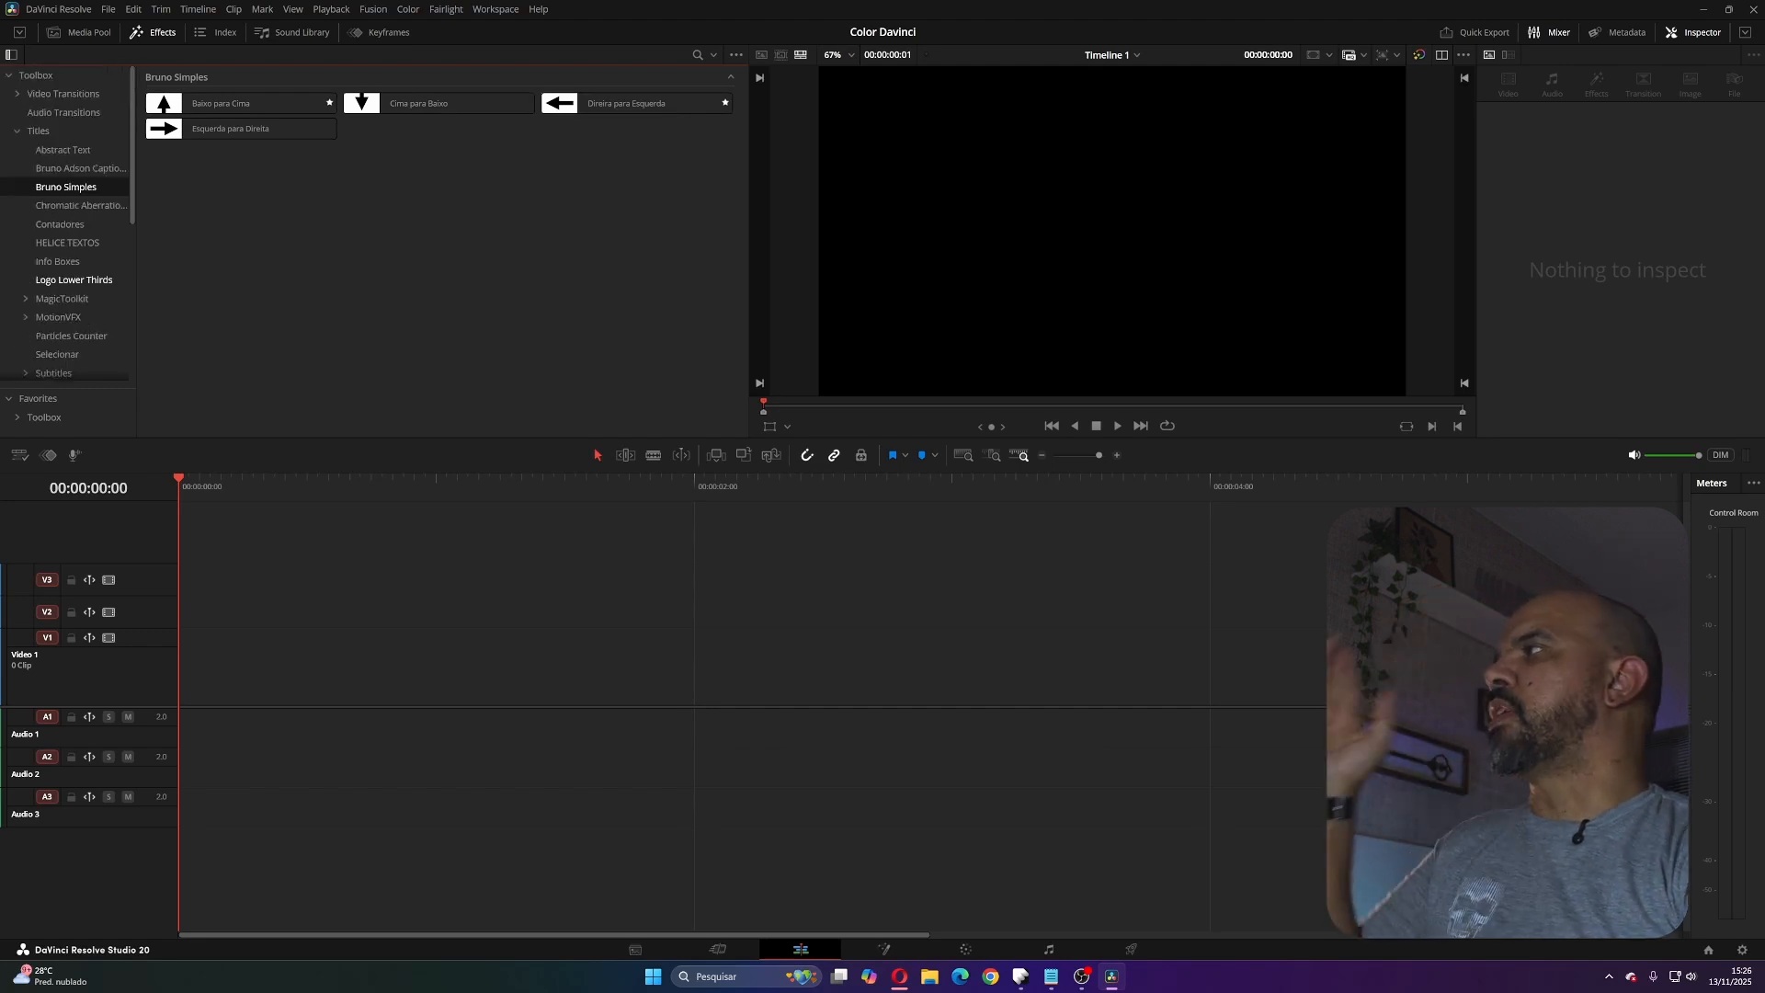
scroll(55, 271, down, 5)
scroll(46, 271, down, 1)
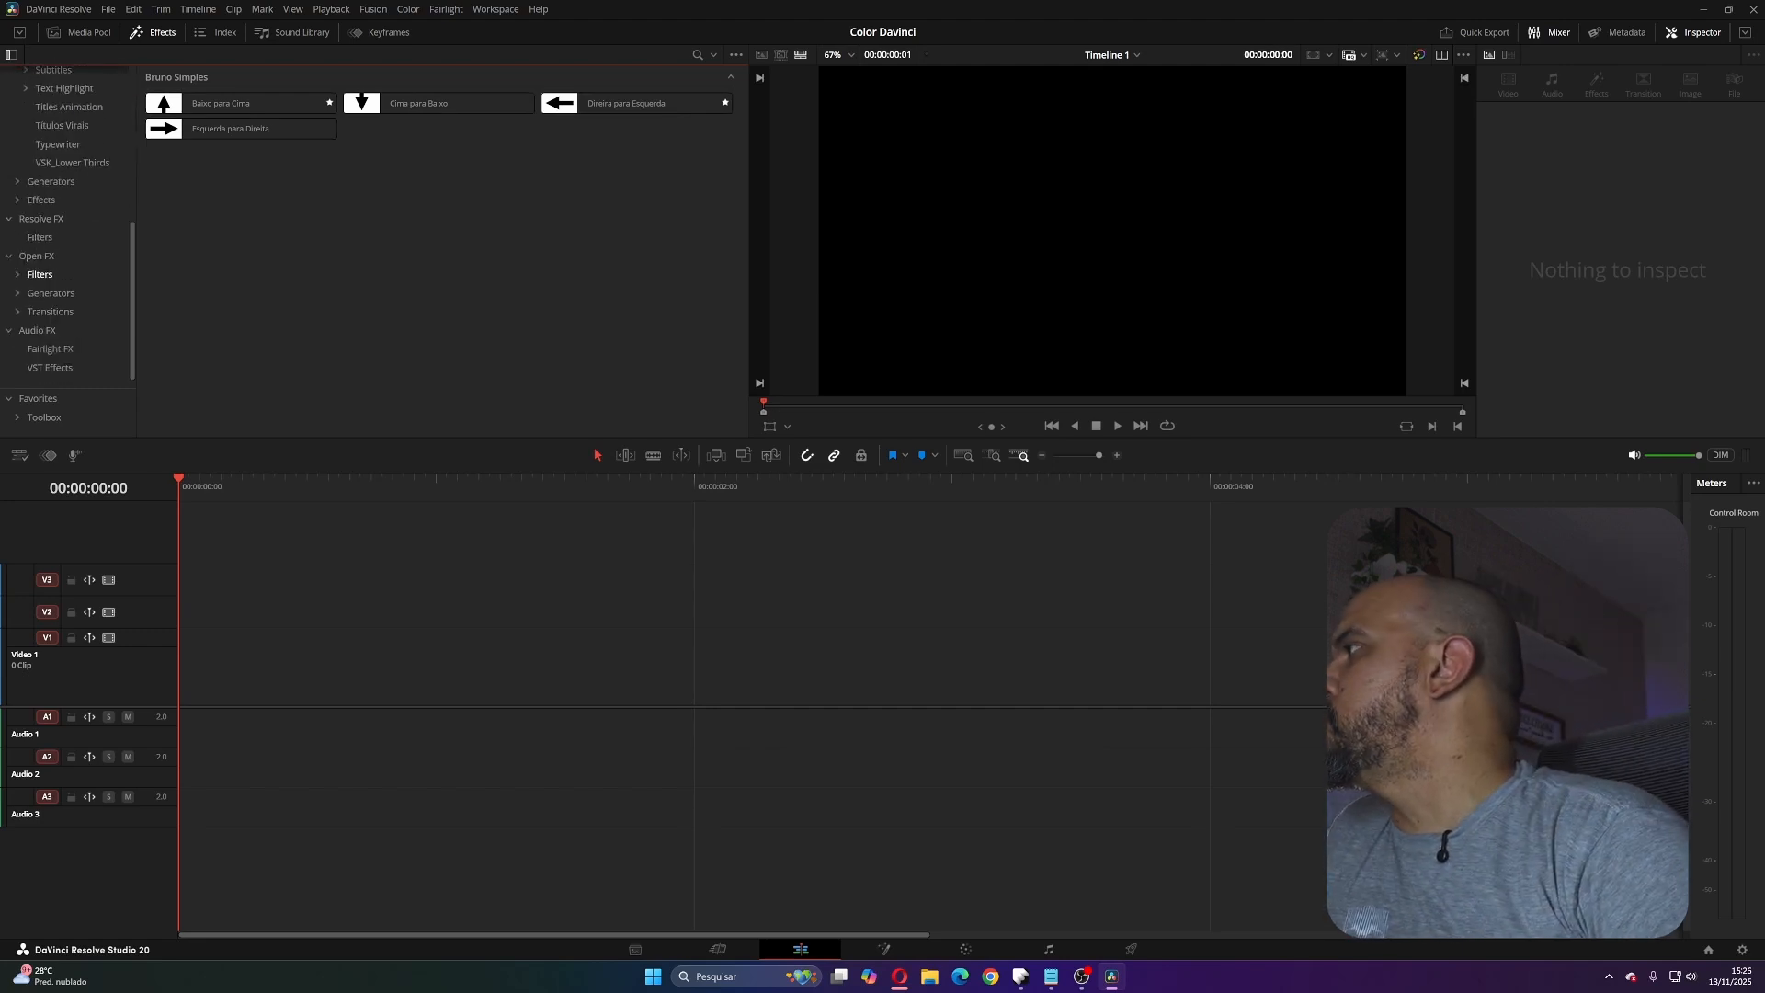
- Review the effects, transitions and titles saved as favorites in the effects library
click(37, 398)
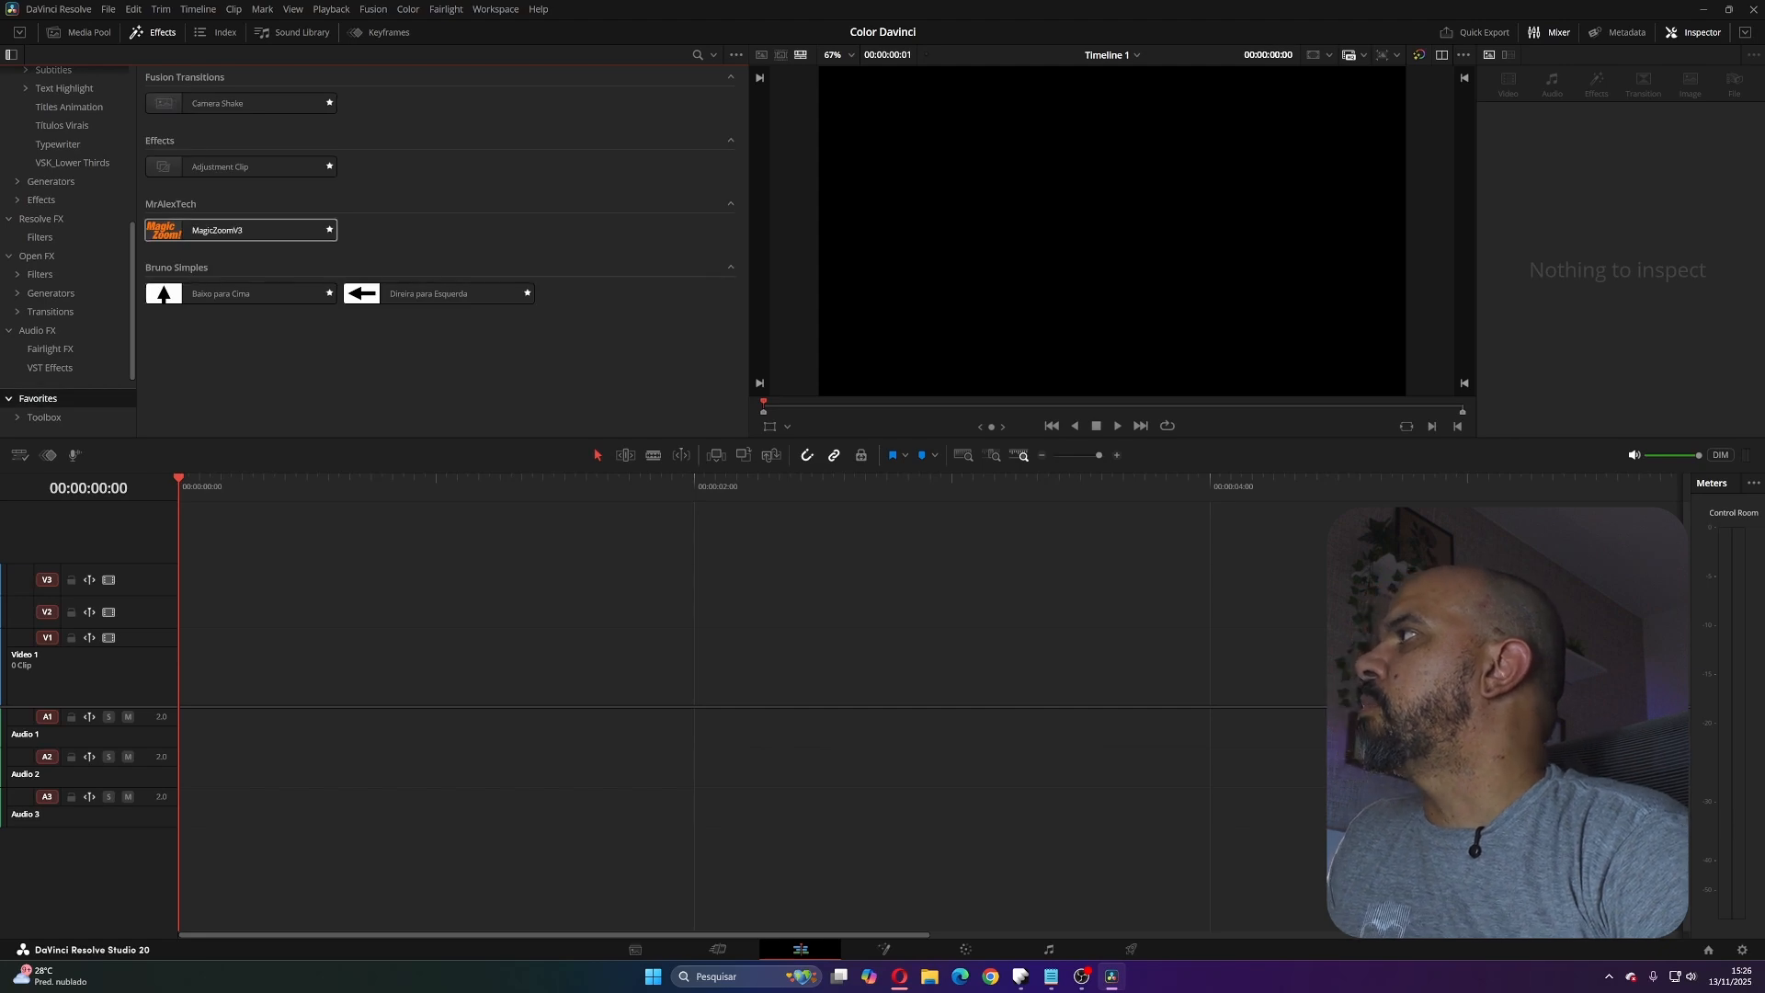
mouse_move(200, 232)
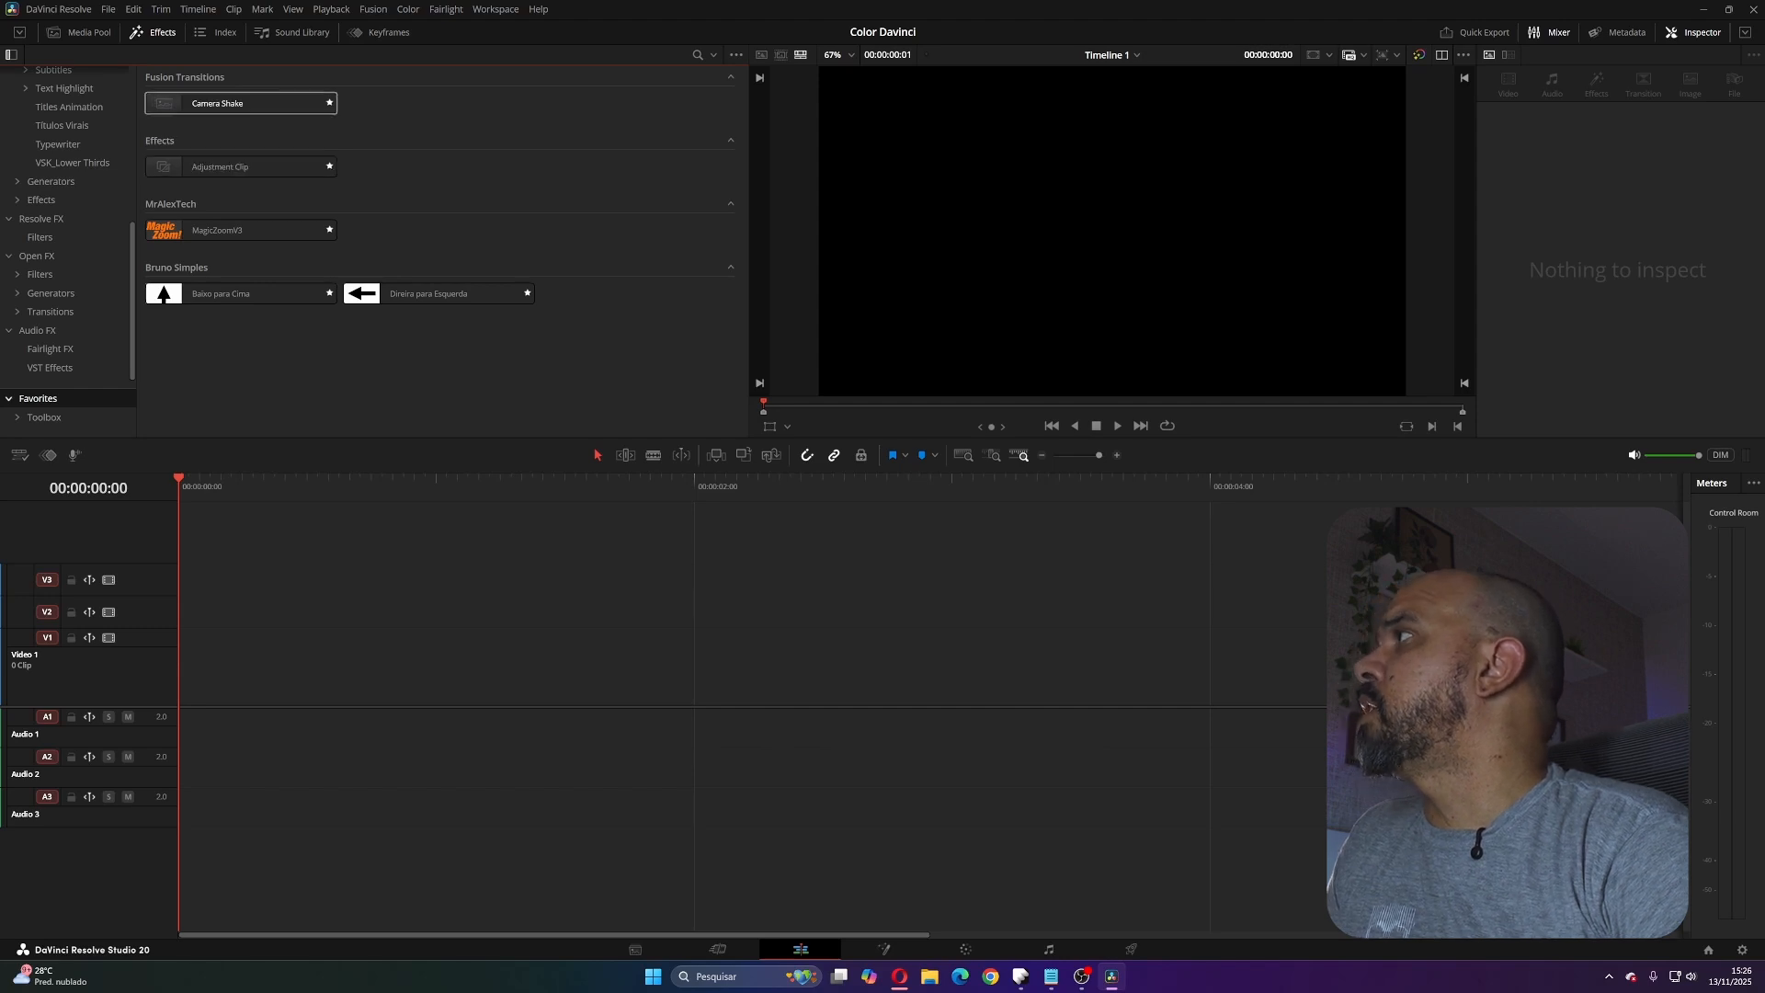
scroll(51, 292, up, 6)
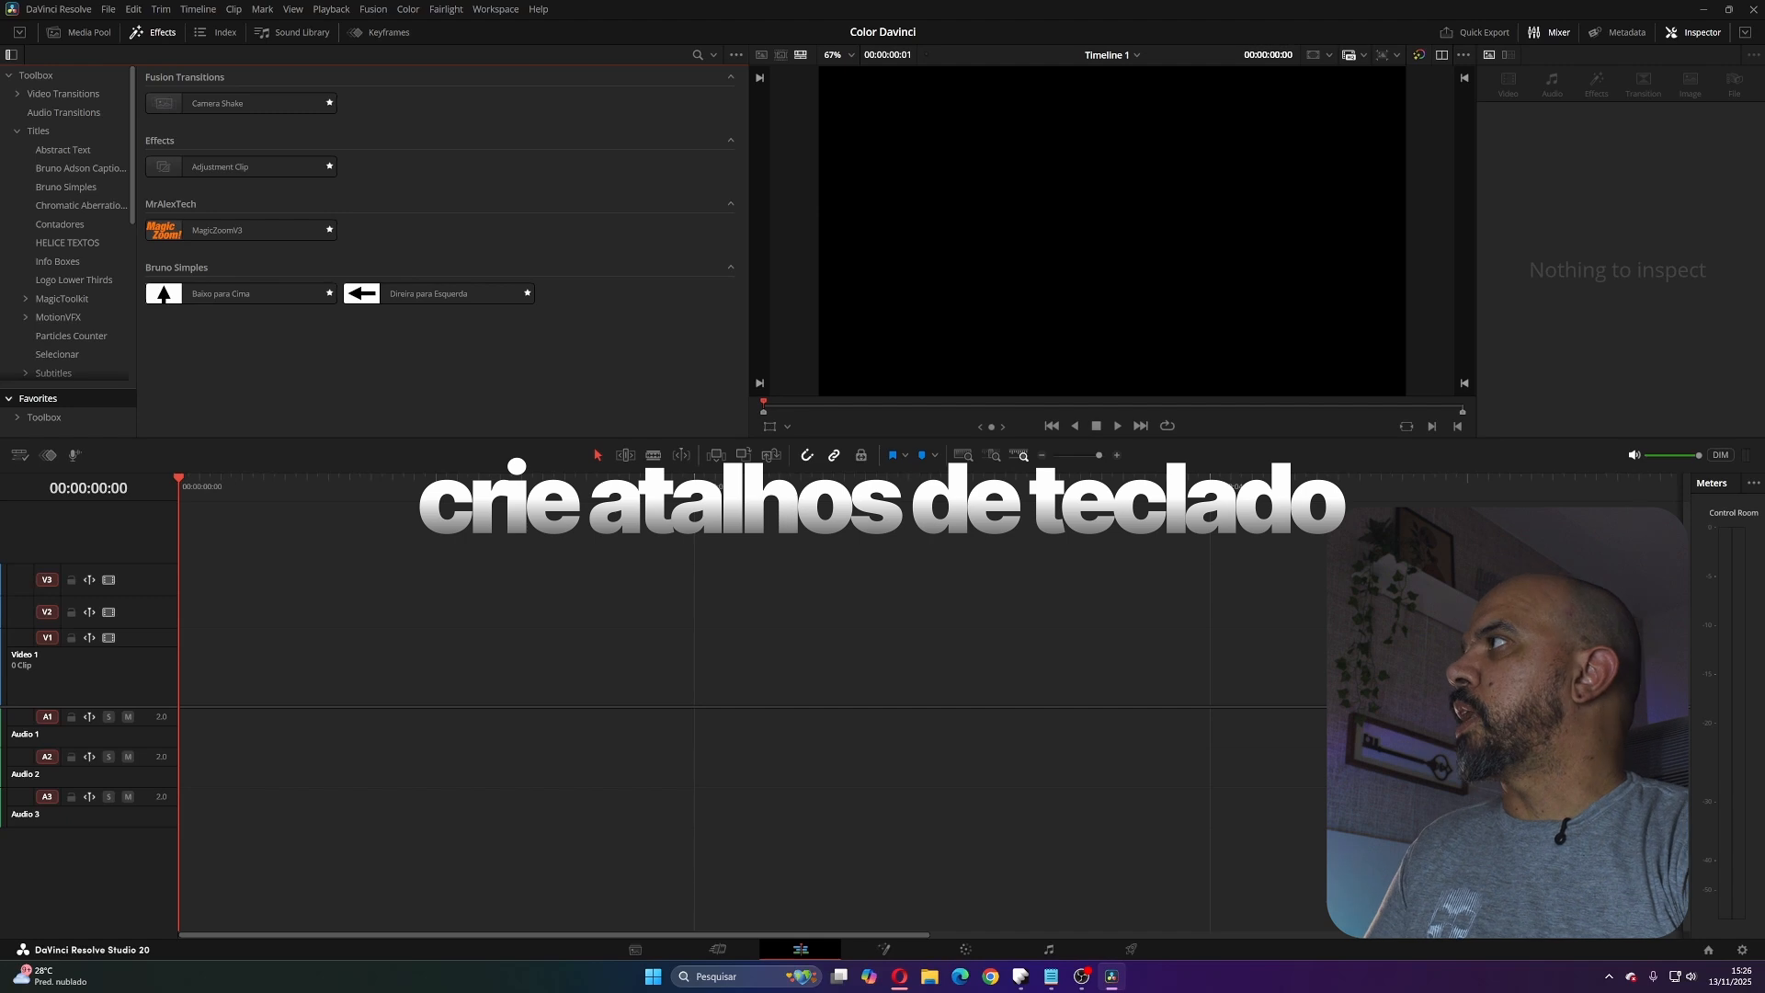
- Place all the clips from the media pool's Studio BRAW bin at the start of the timeline on Video 1 and Audio 1
click(79, 32)
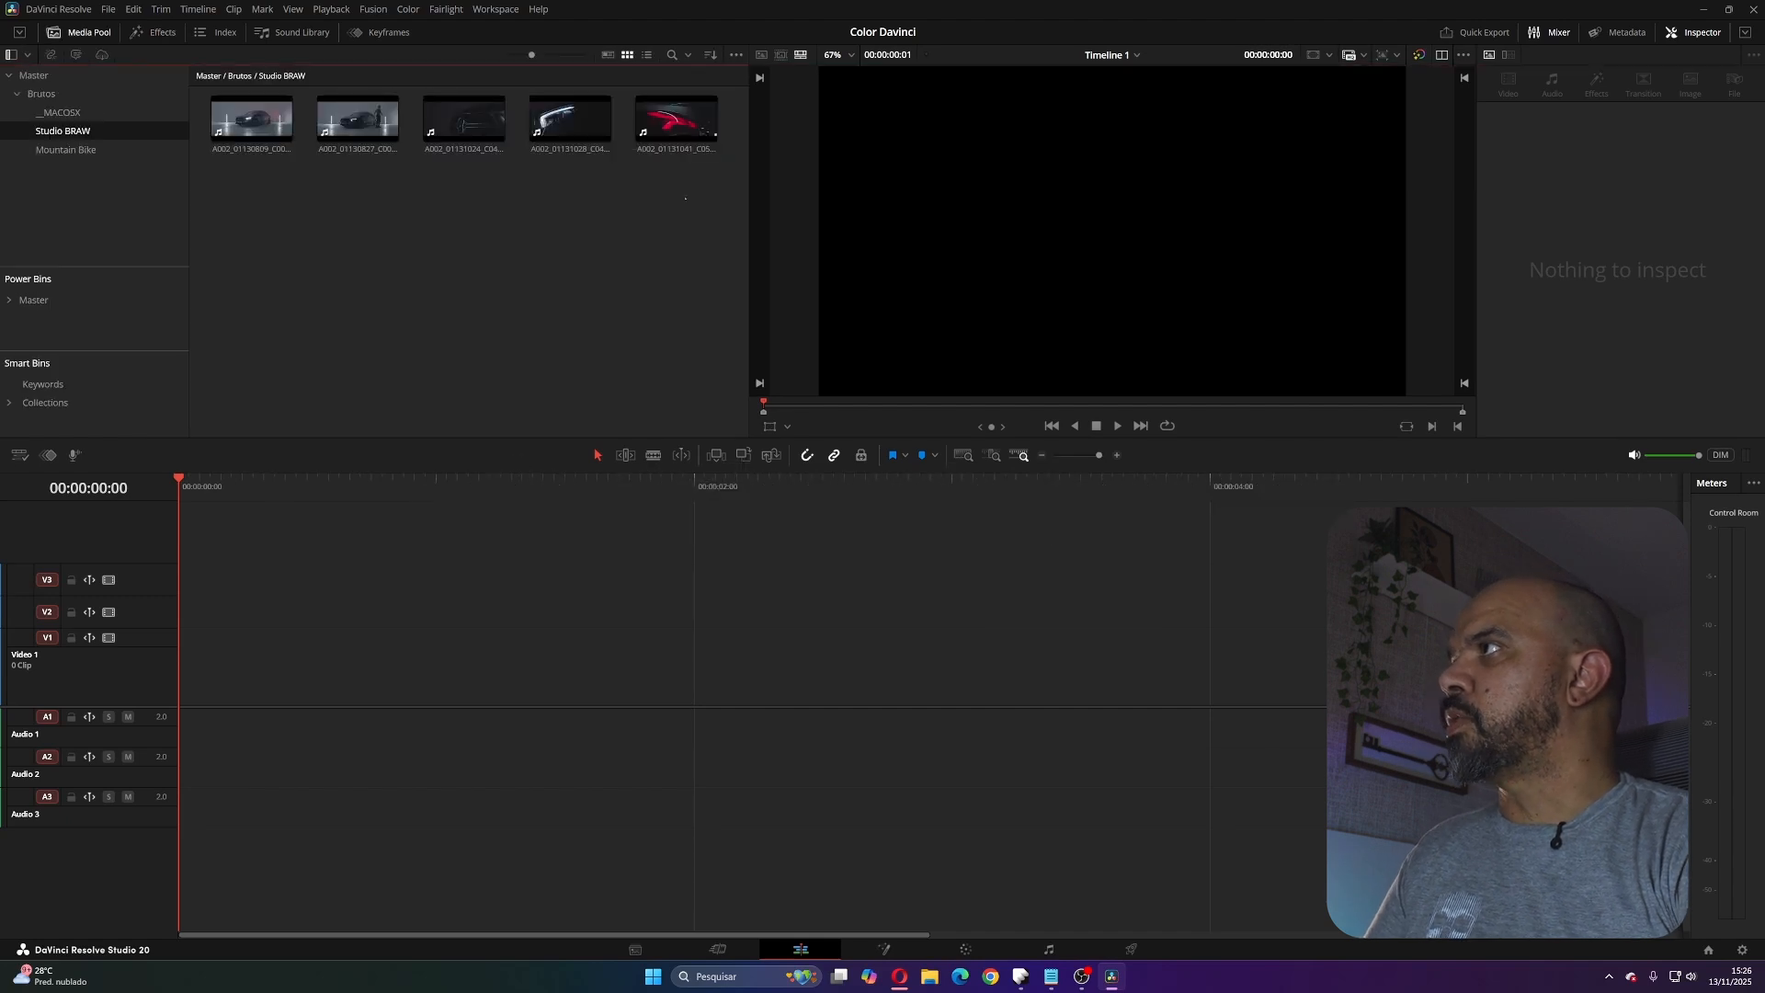
drag(686, 200, 197, 123)
click(303, 229)
click(66, 150)
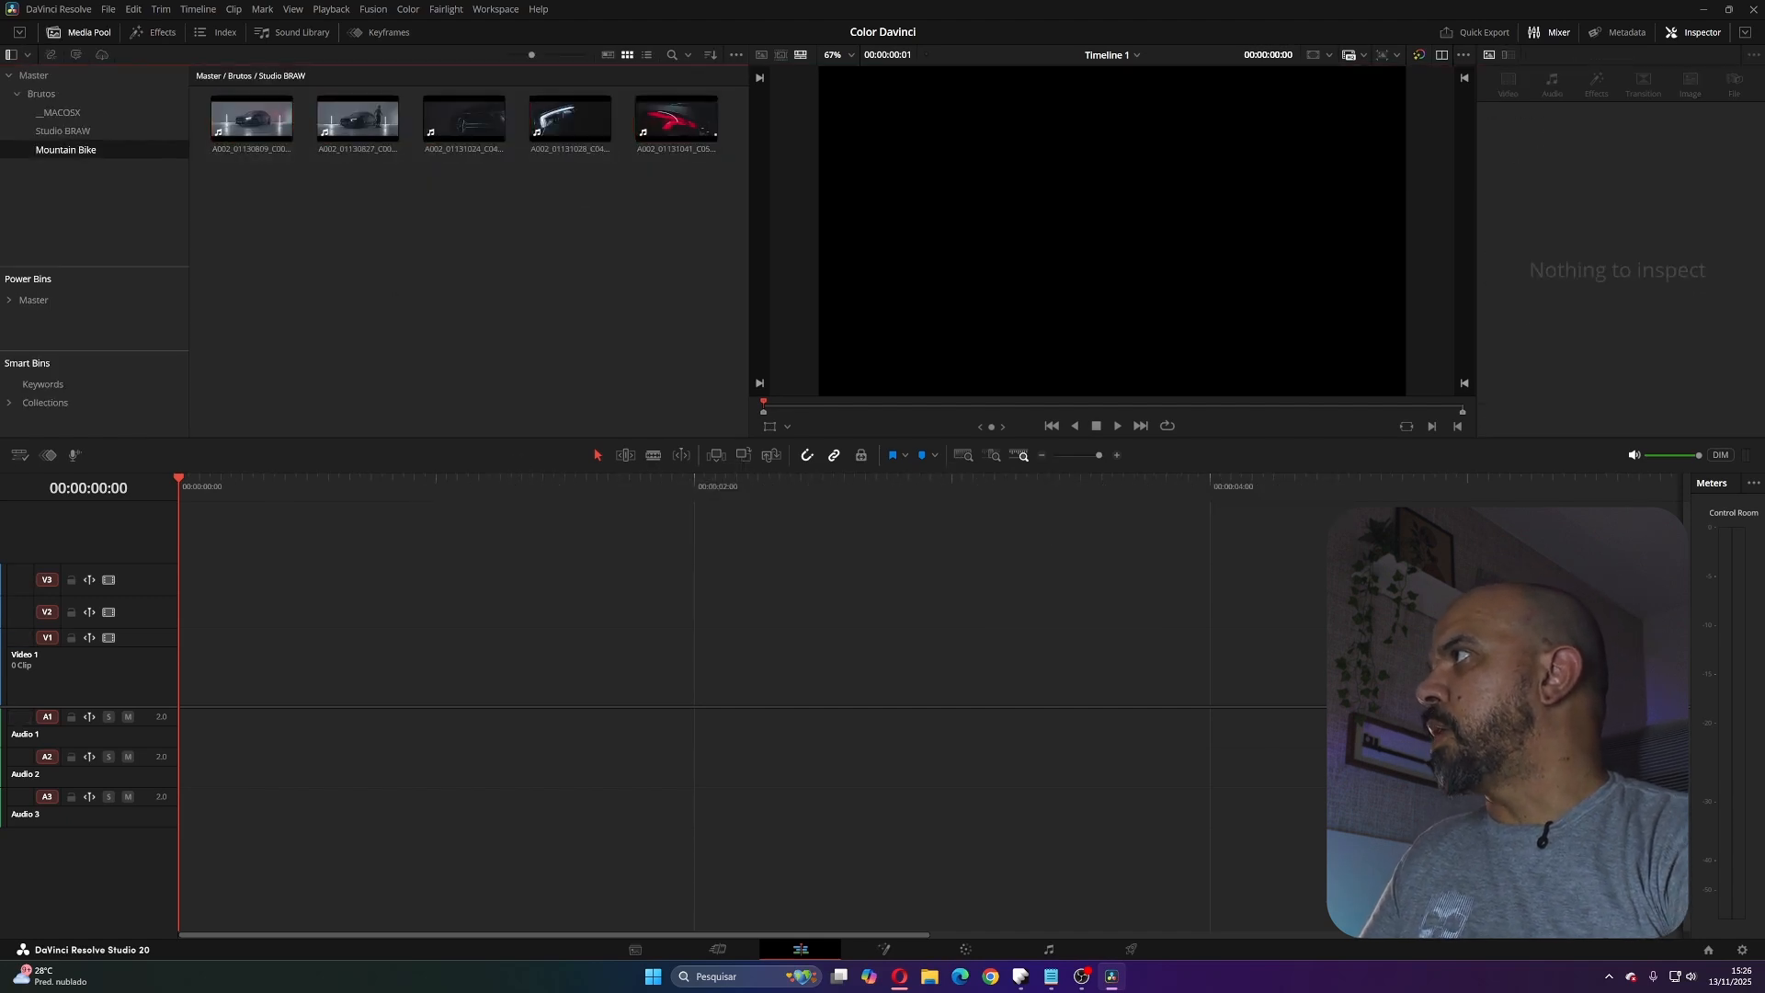
click(62, 131)
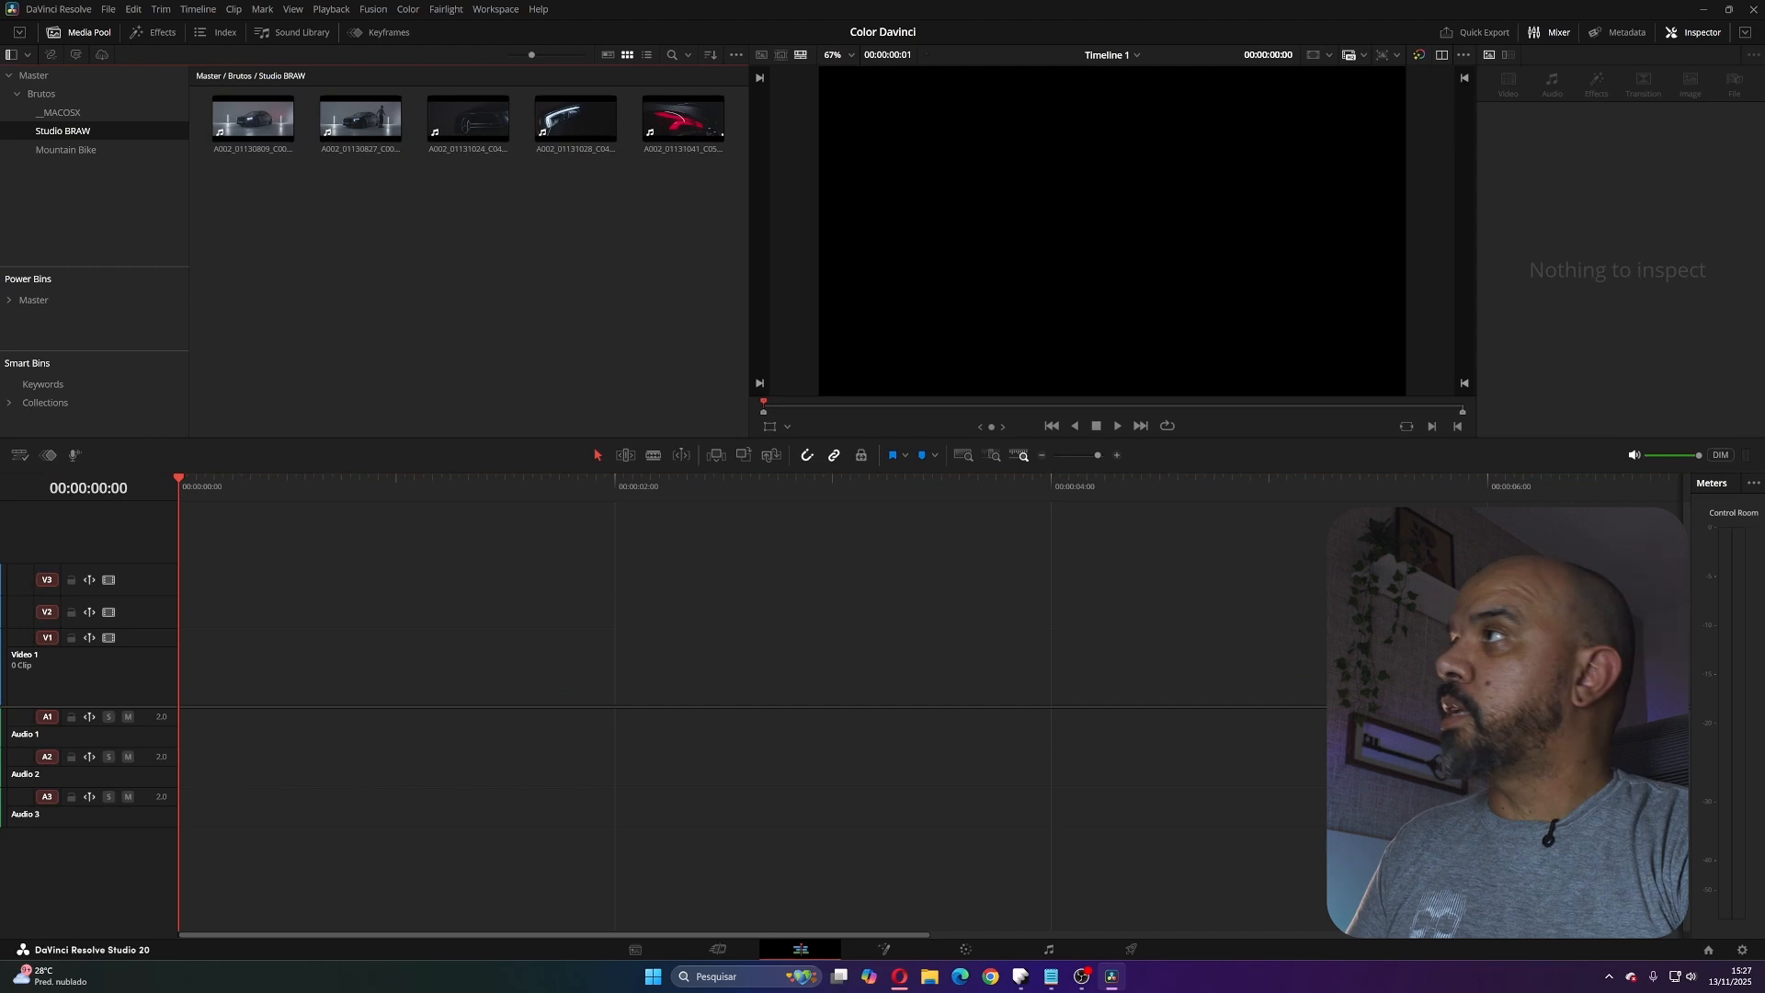
drag(708, 185, 184, 713)
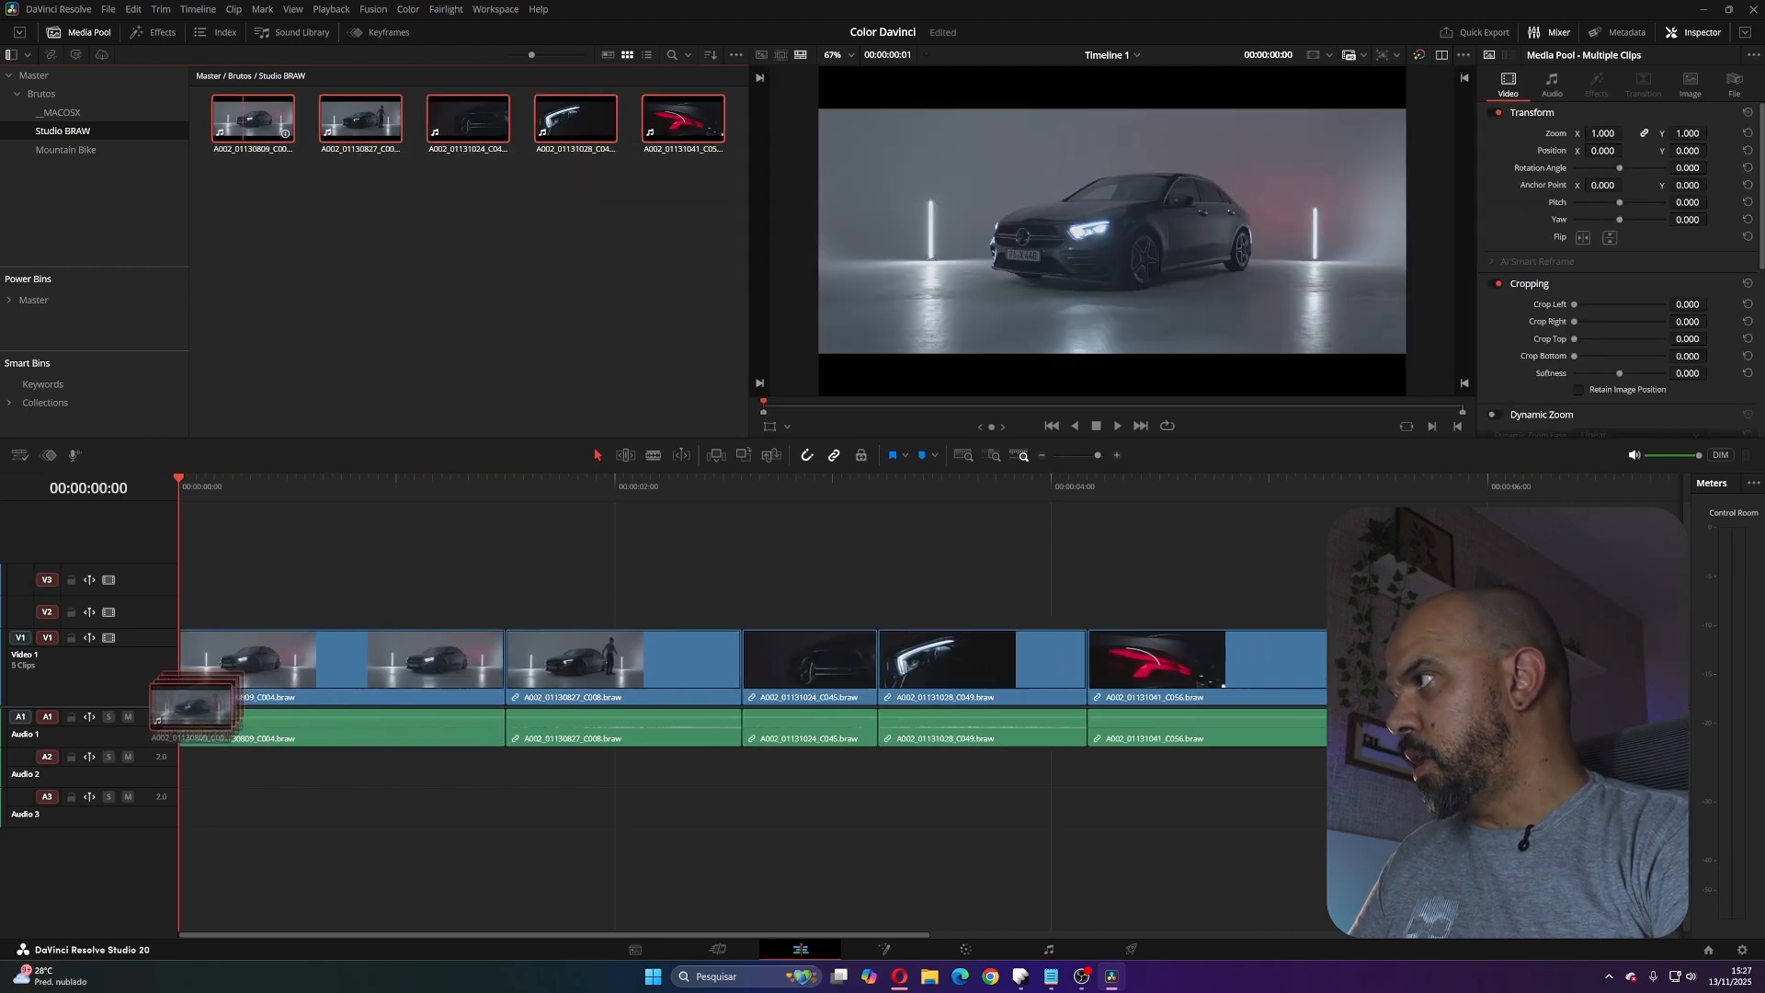
- Play the timeline into the second clip and examine the clip sequence at different timeline zoom levels, returning to the start
click(317, 666)
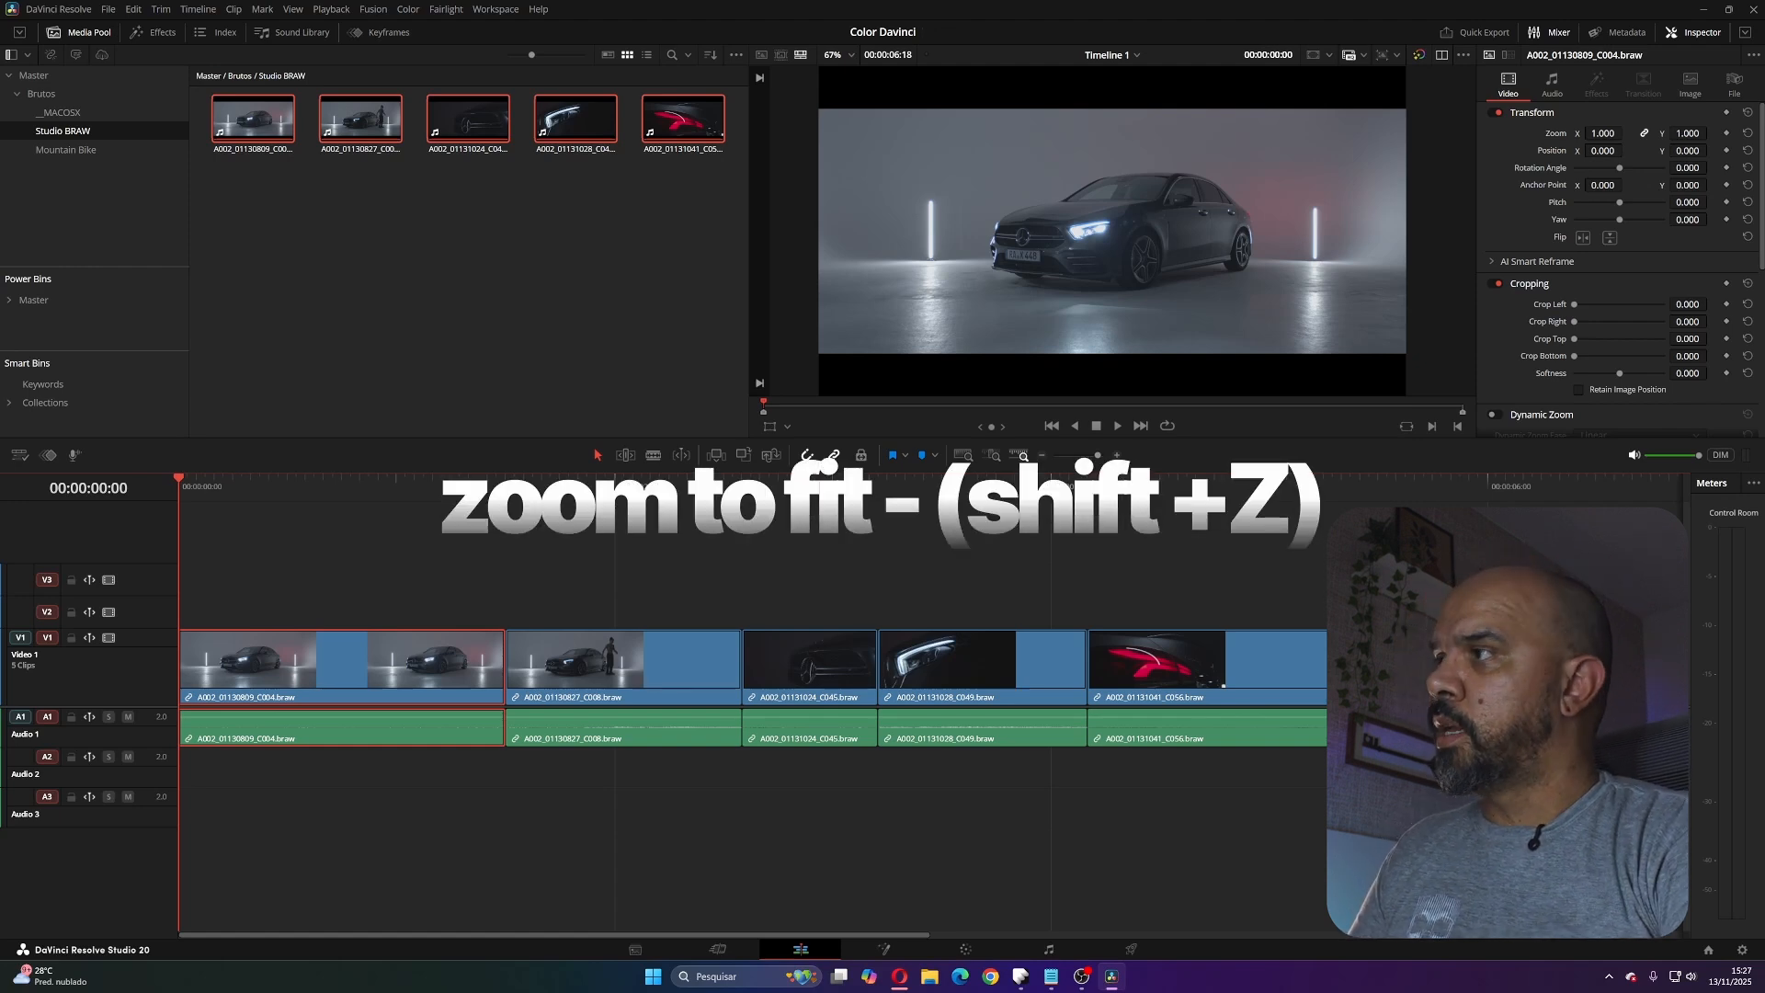
scroll(754, 688, up, 7)
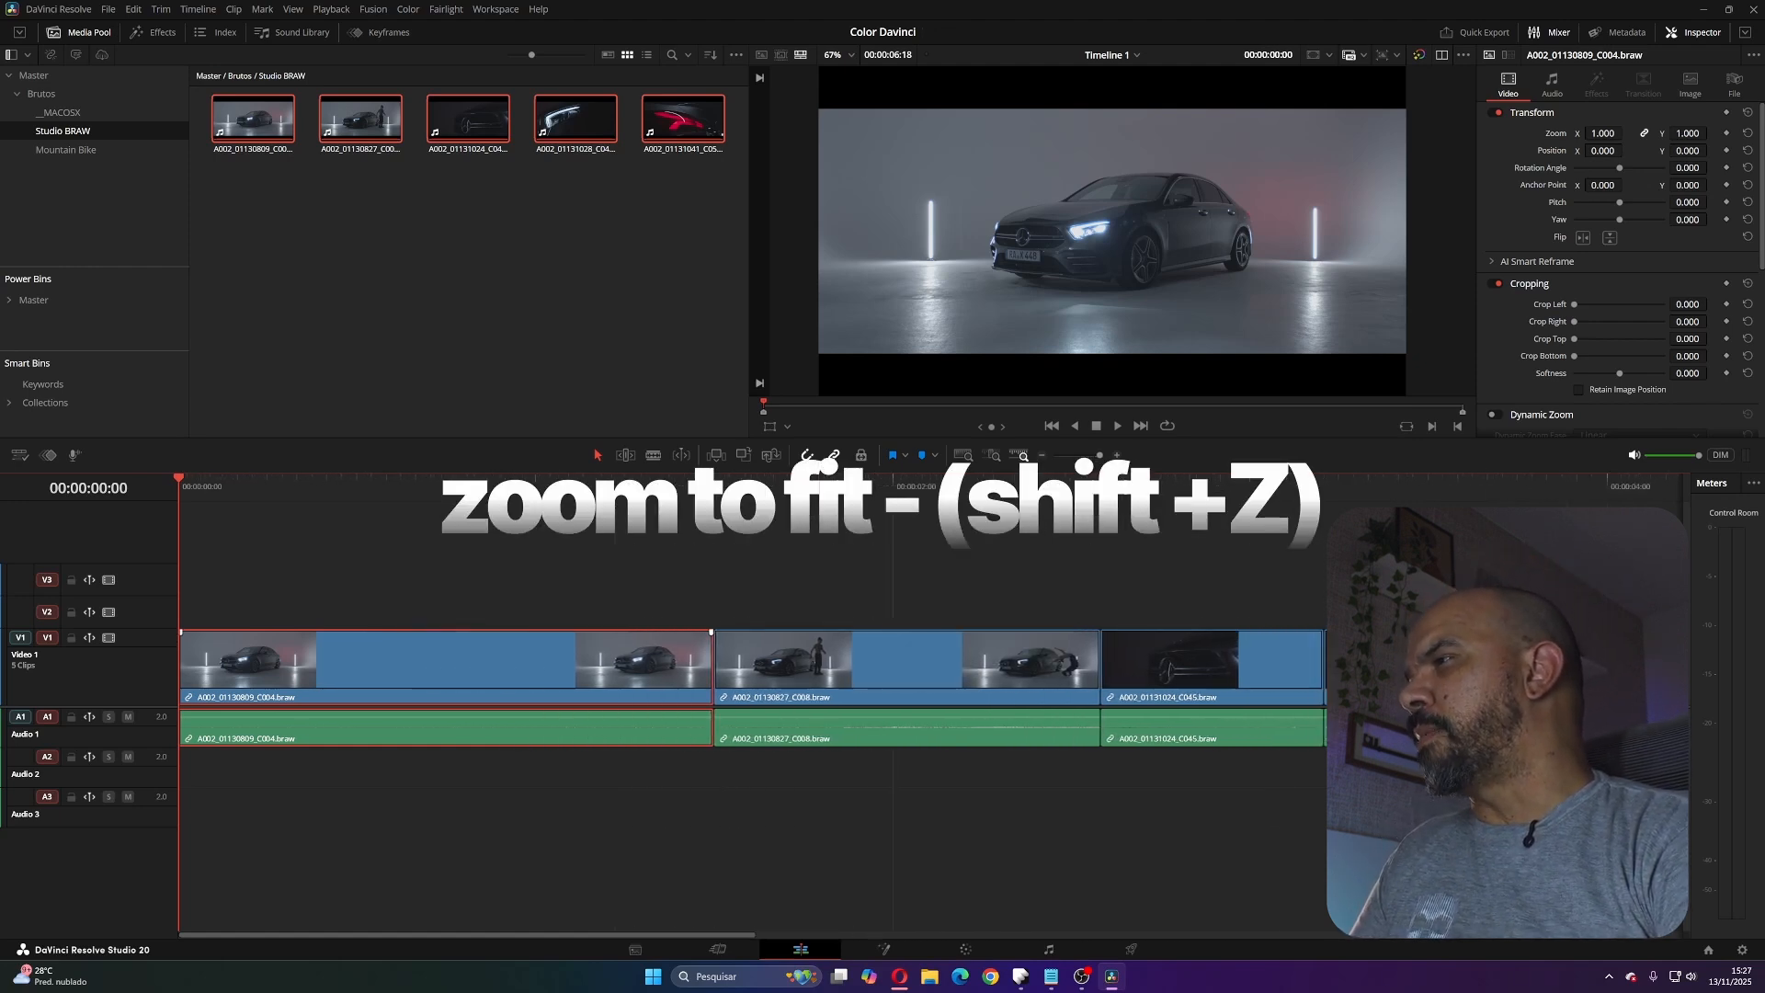
key(space)
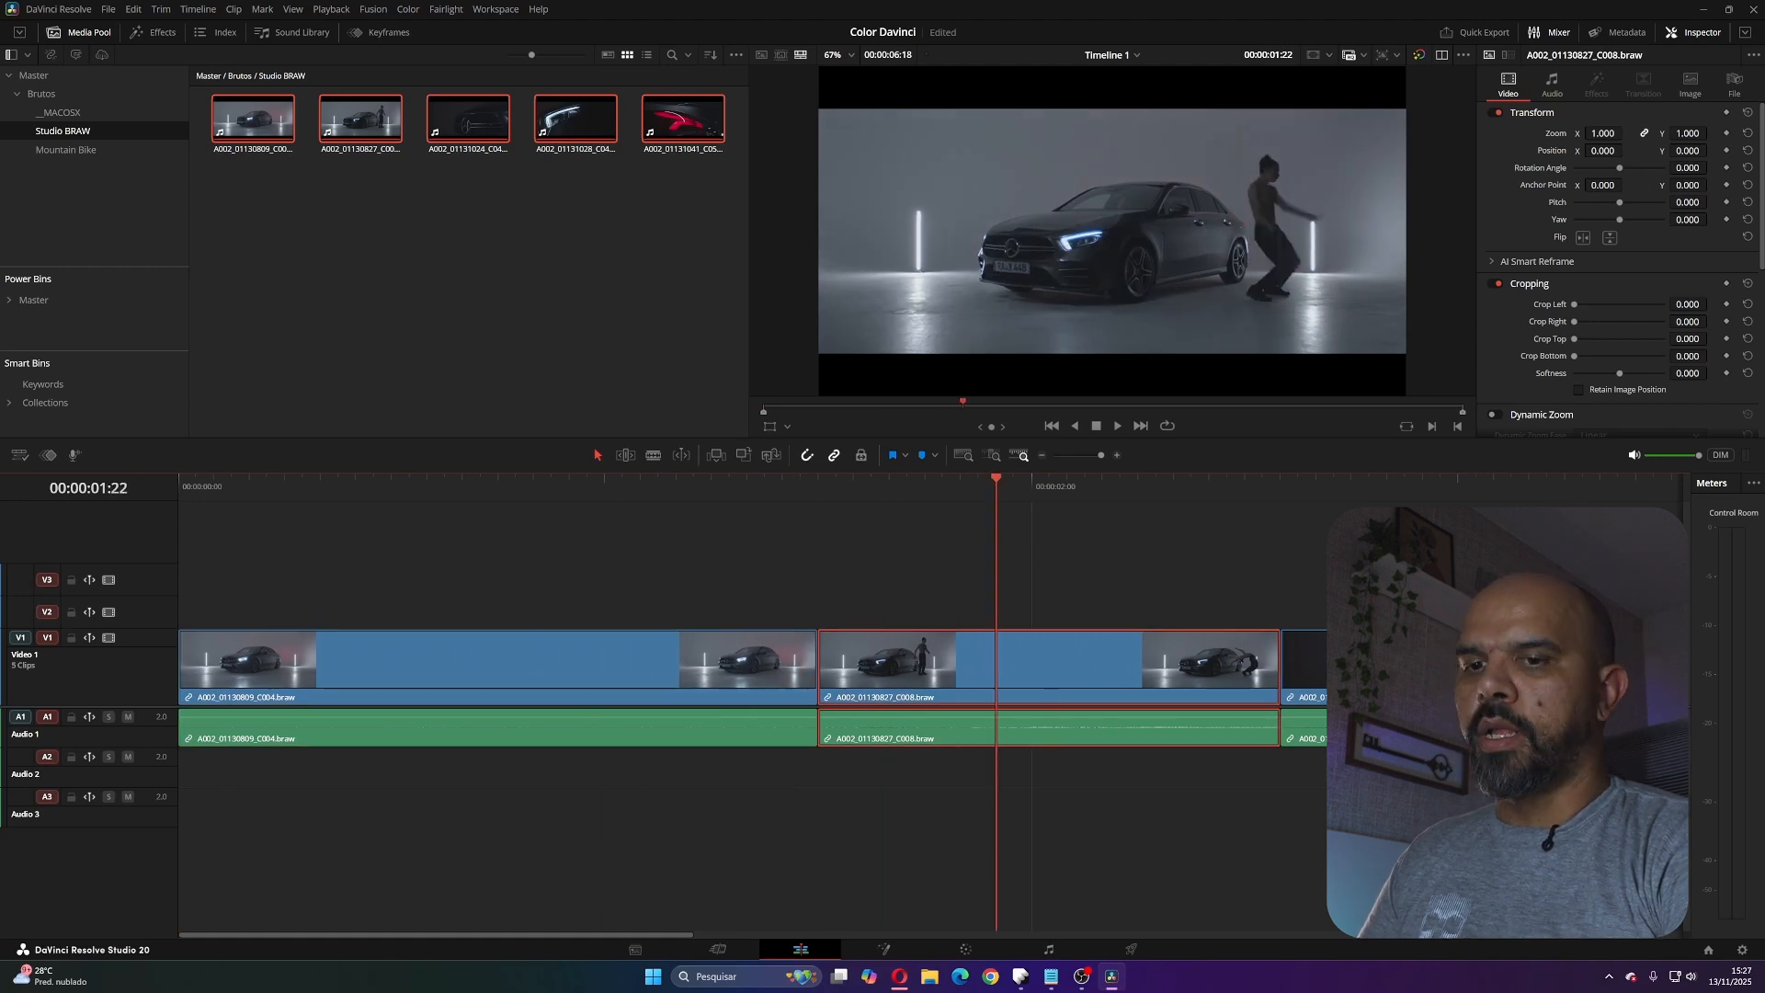
scroll(754, 688, right, 5)
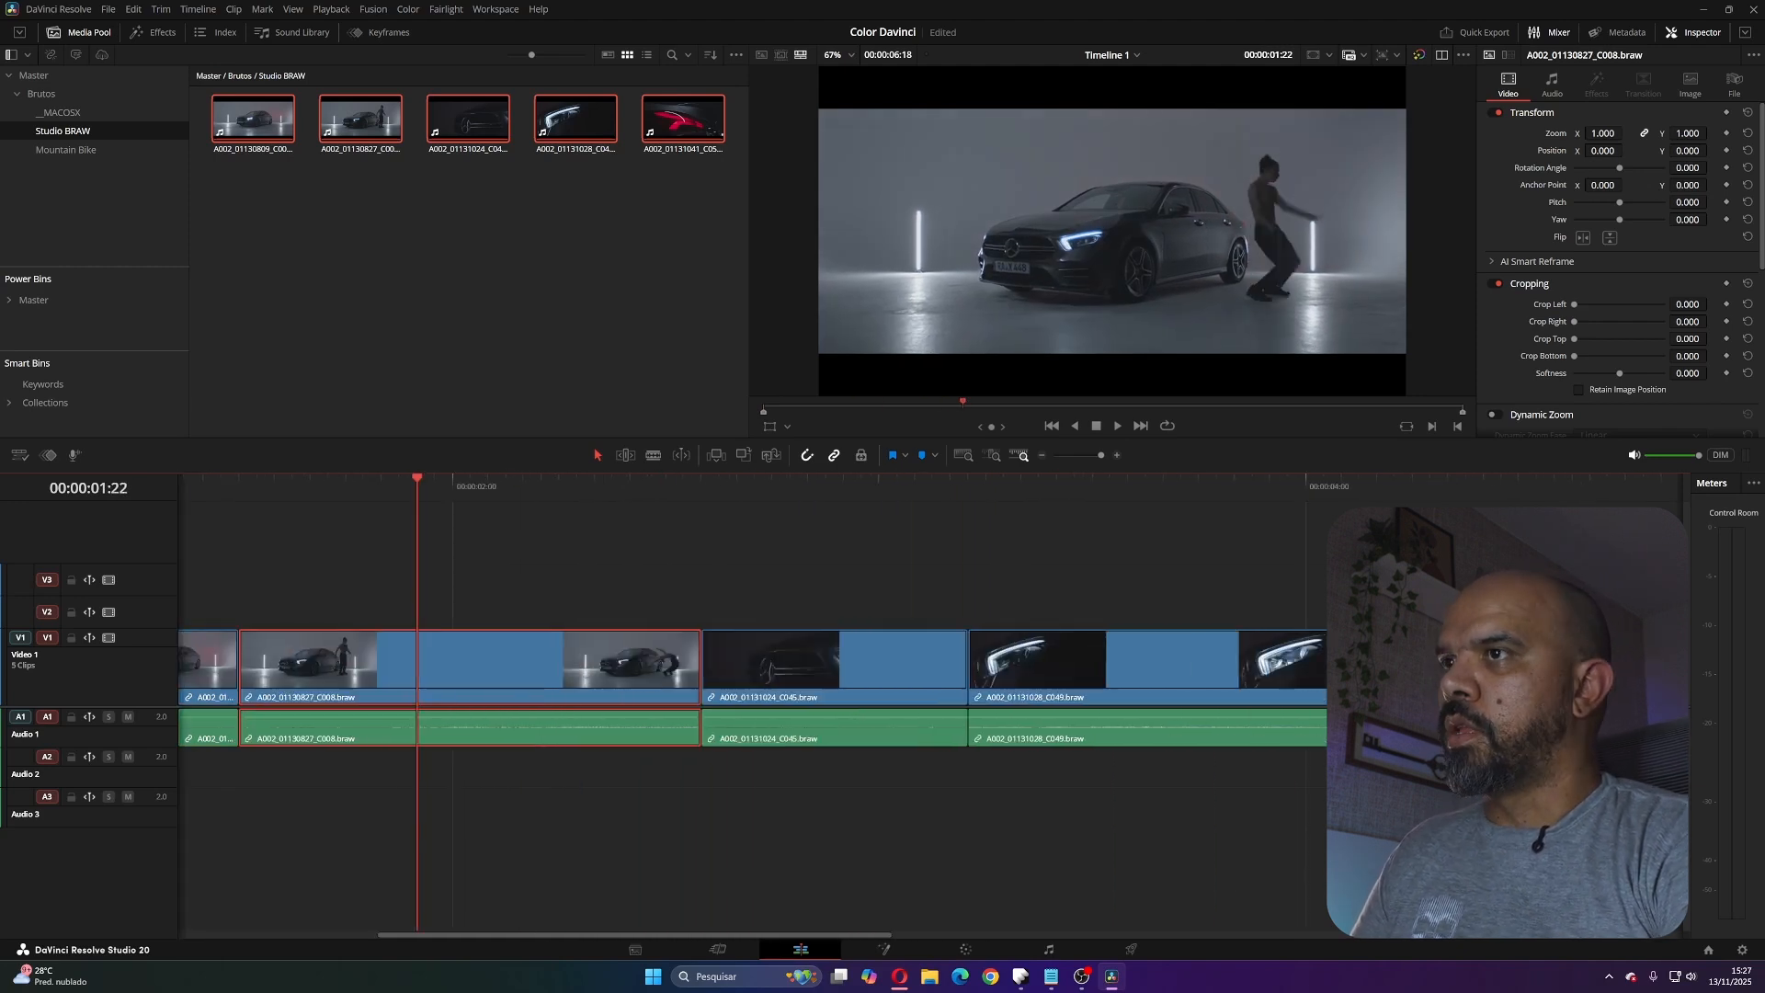
scroll(753, 688, right, 2)
scroll(754, 688, left, 6)
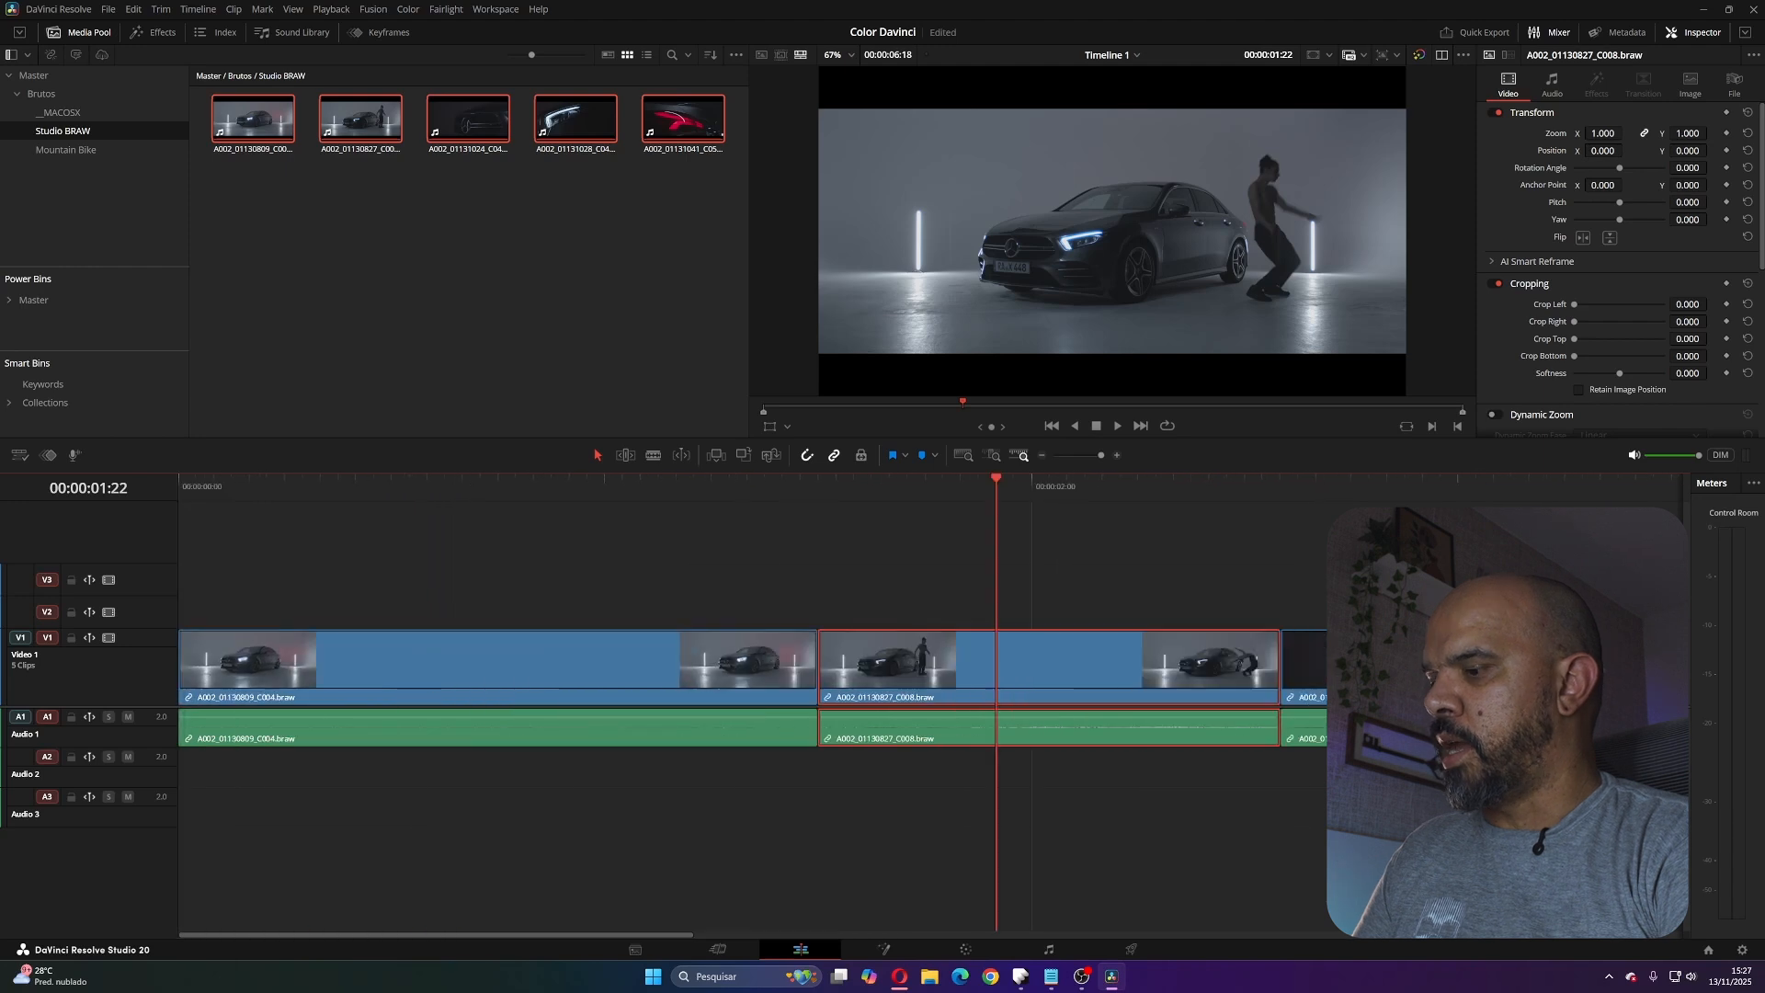
scroll(754, 687, down, 1)
scroll(754, 688, down, 8)
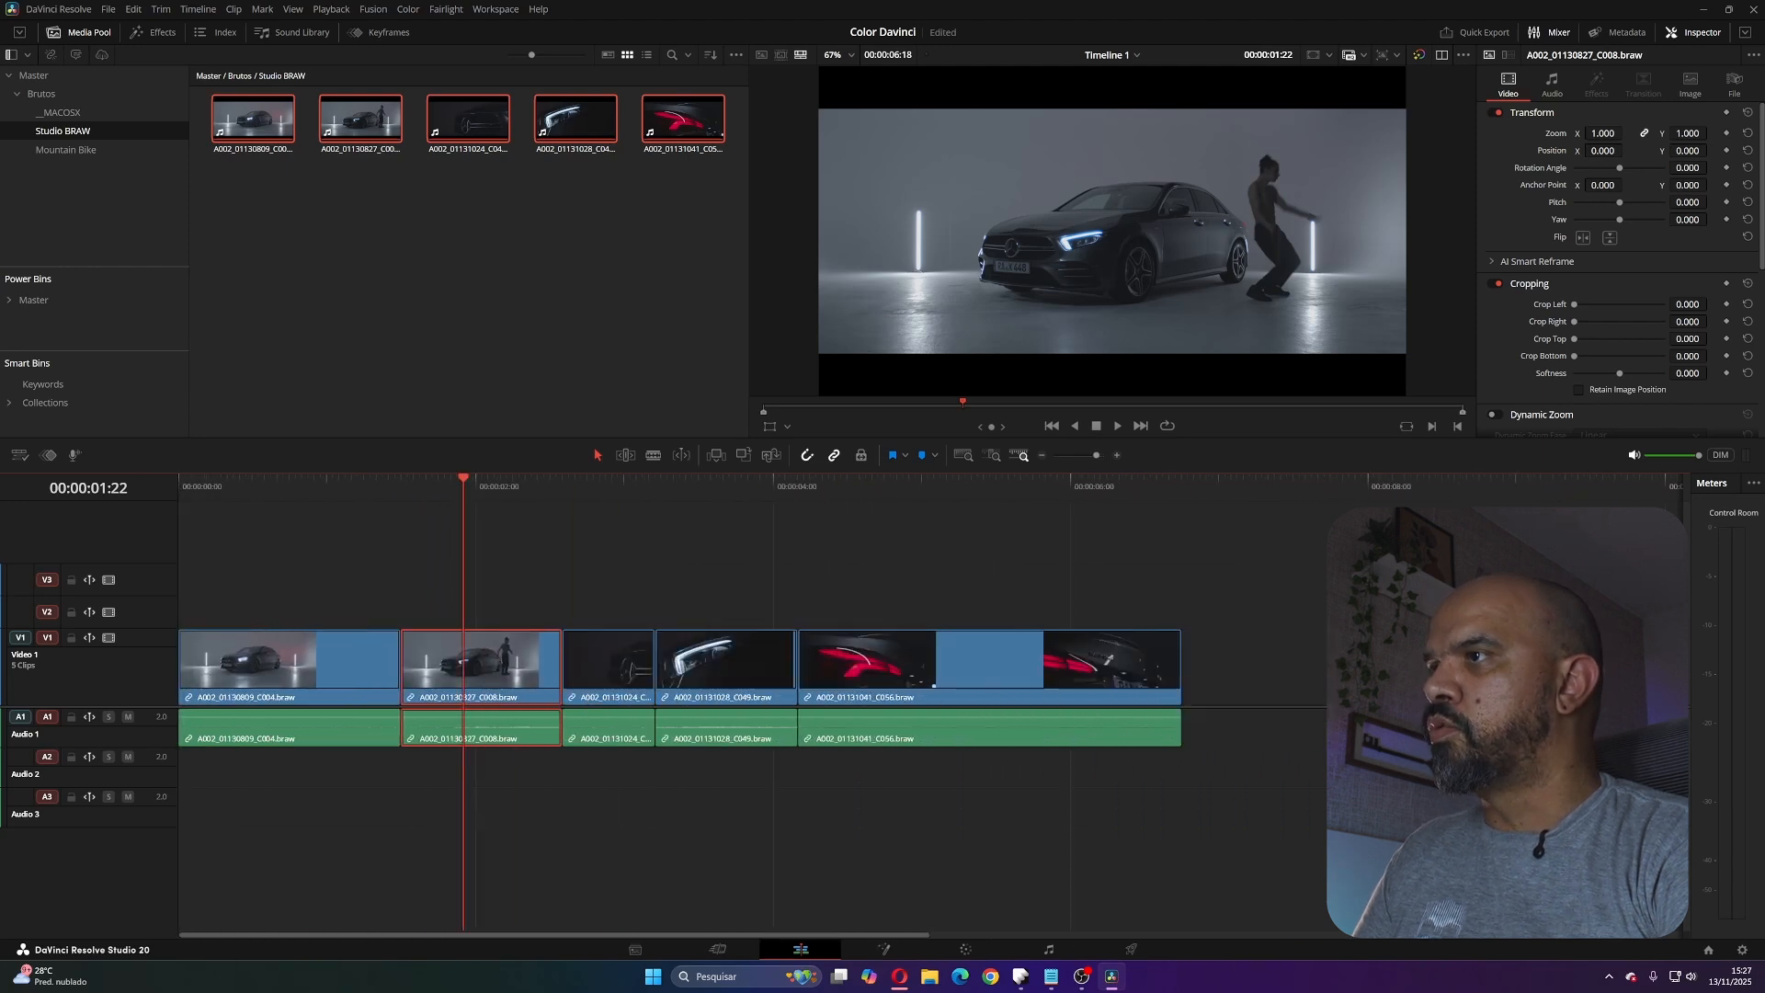
scroll(754, 688, up, 6)
scroll(753, 687, up, 2)
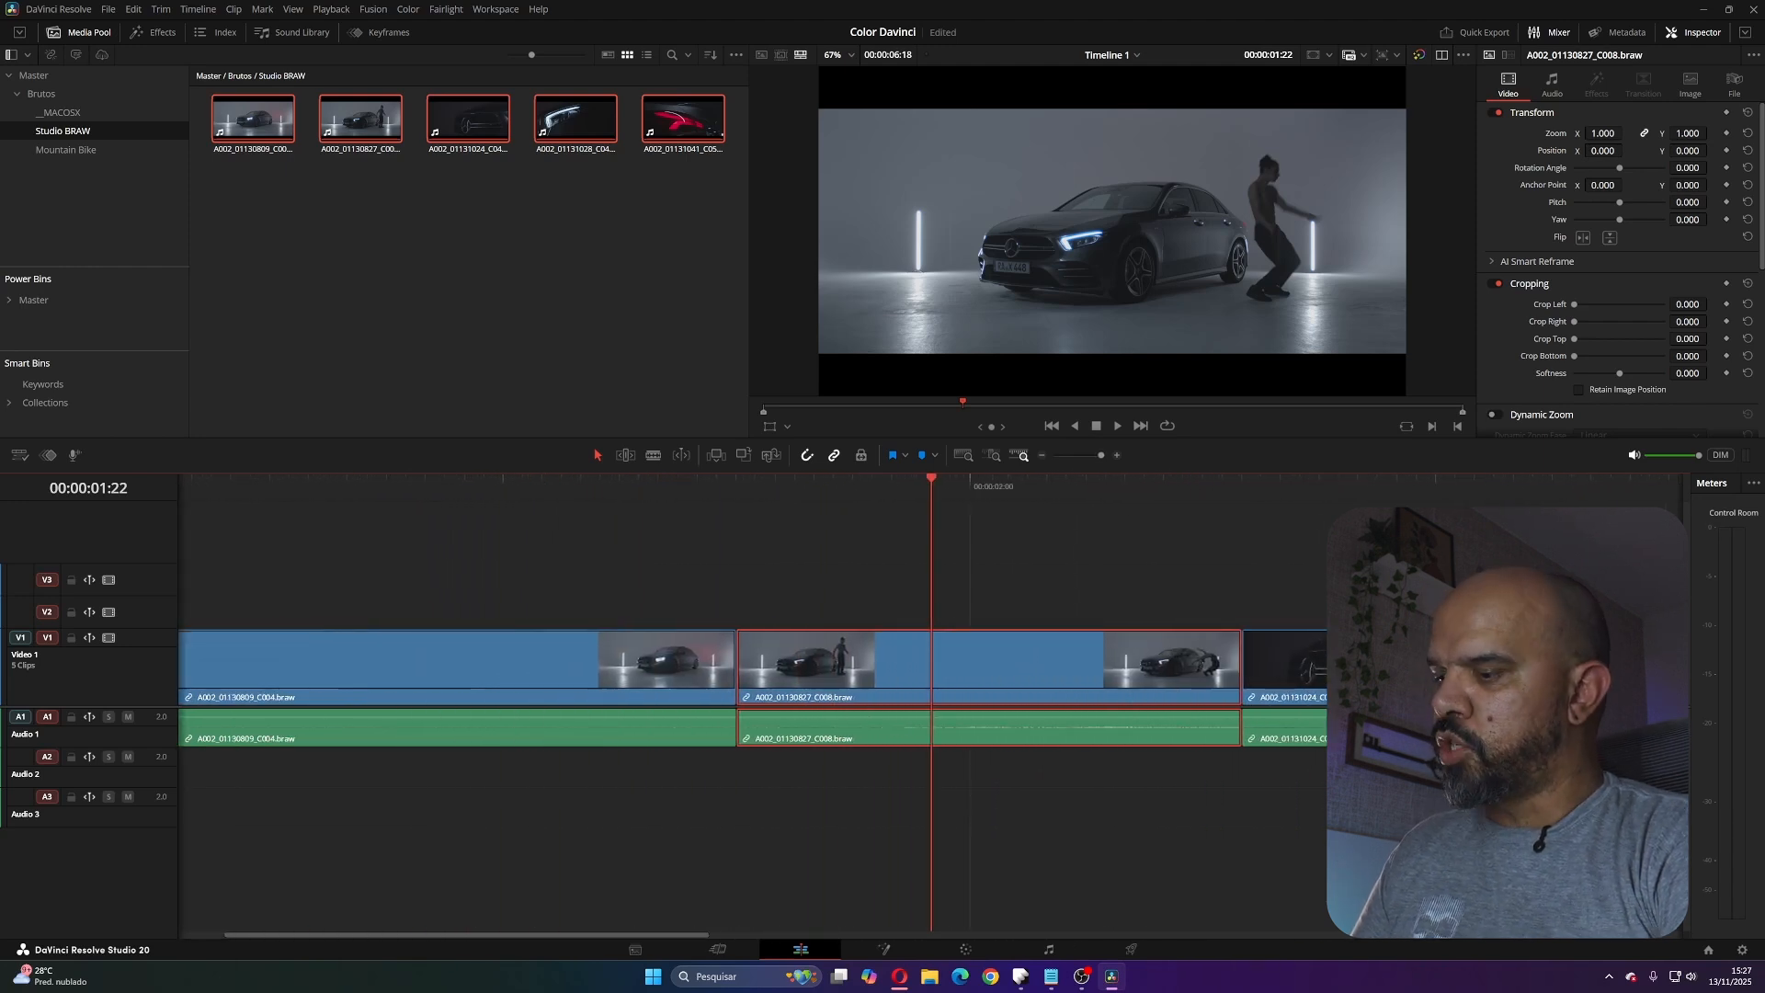
key(Home)
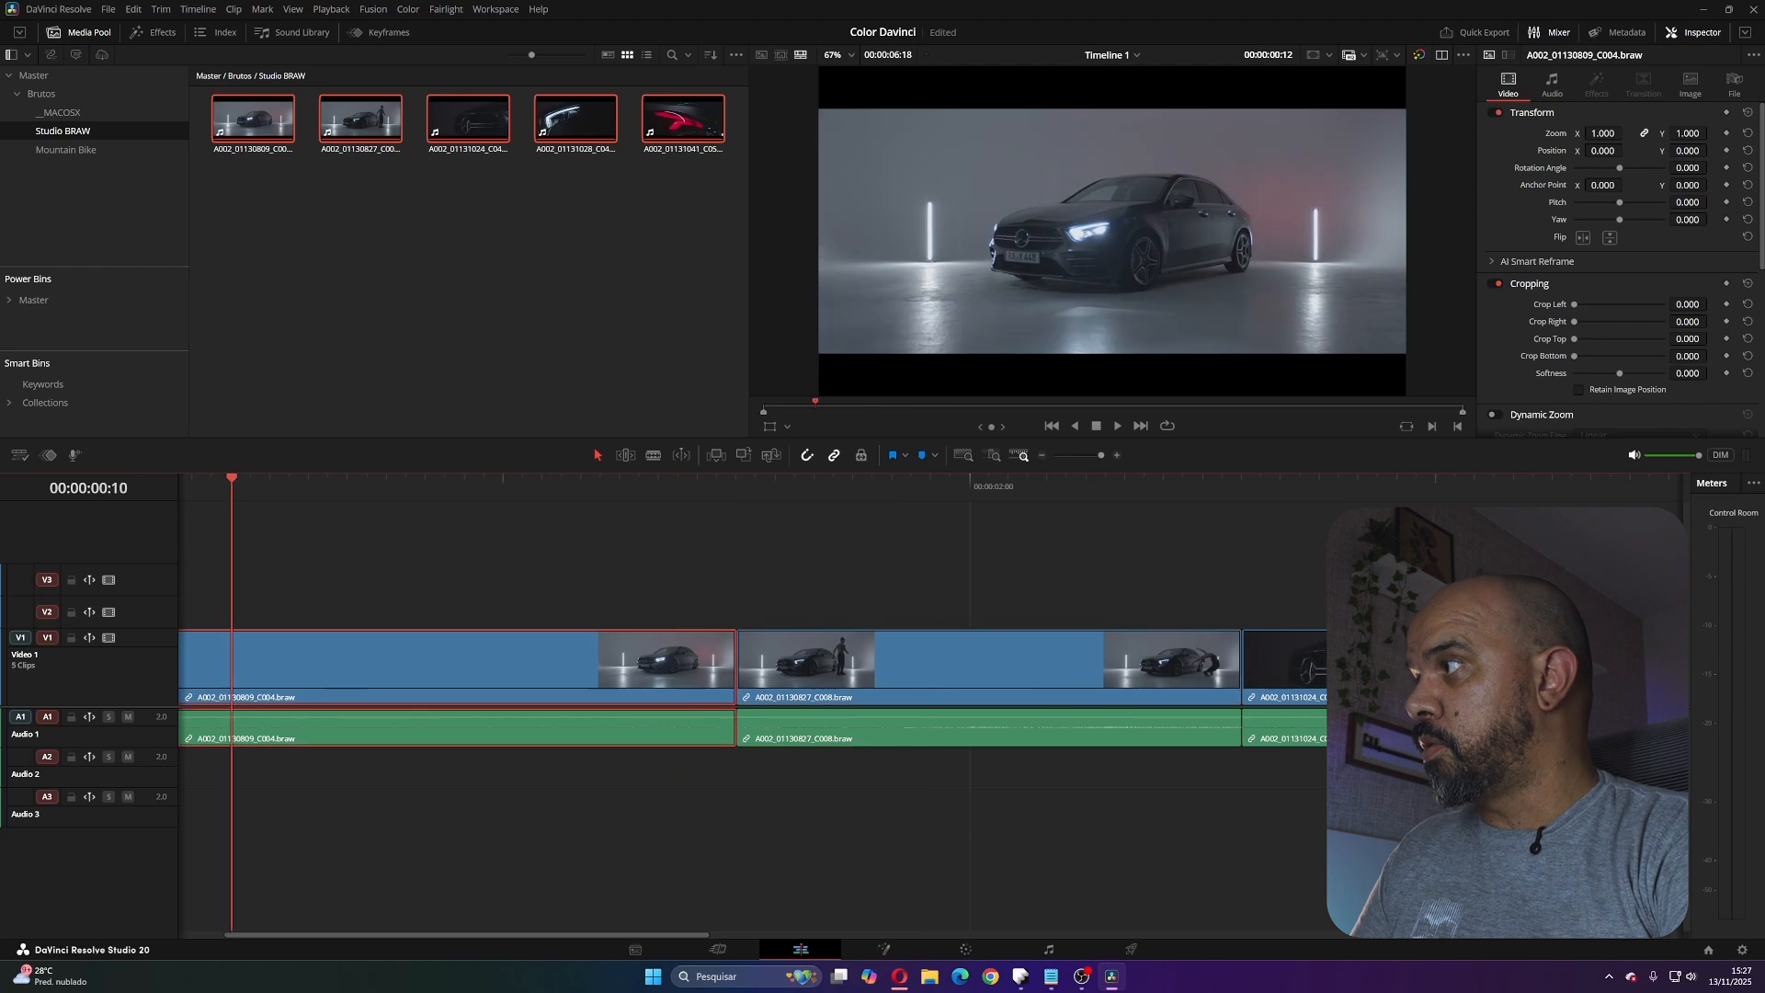
scroll(754, 688, up, 2)
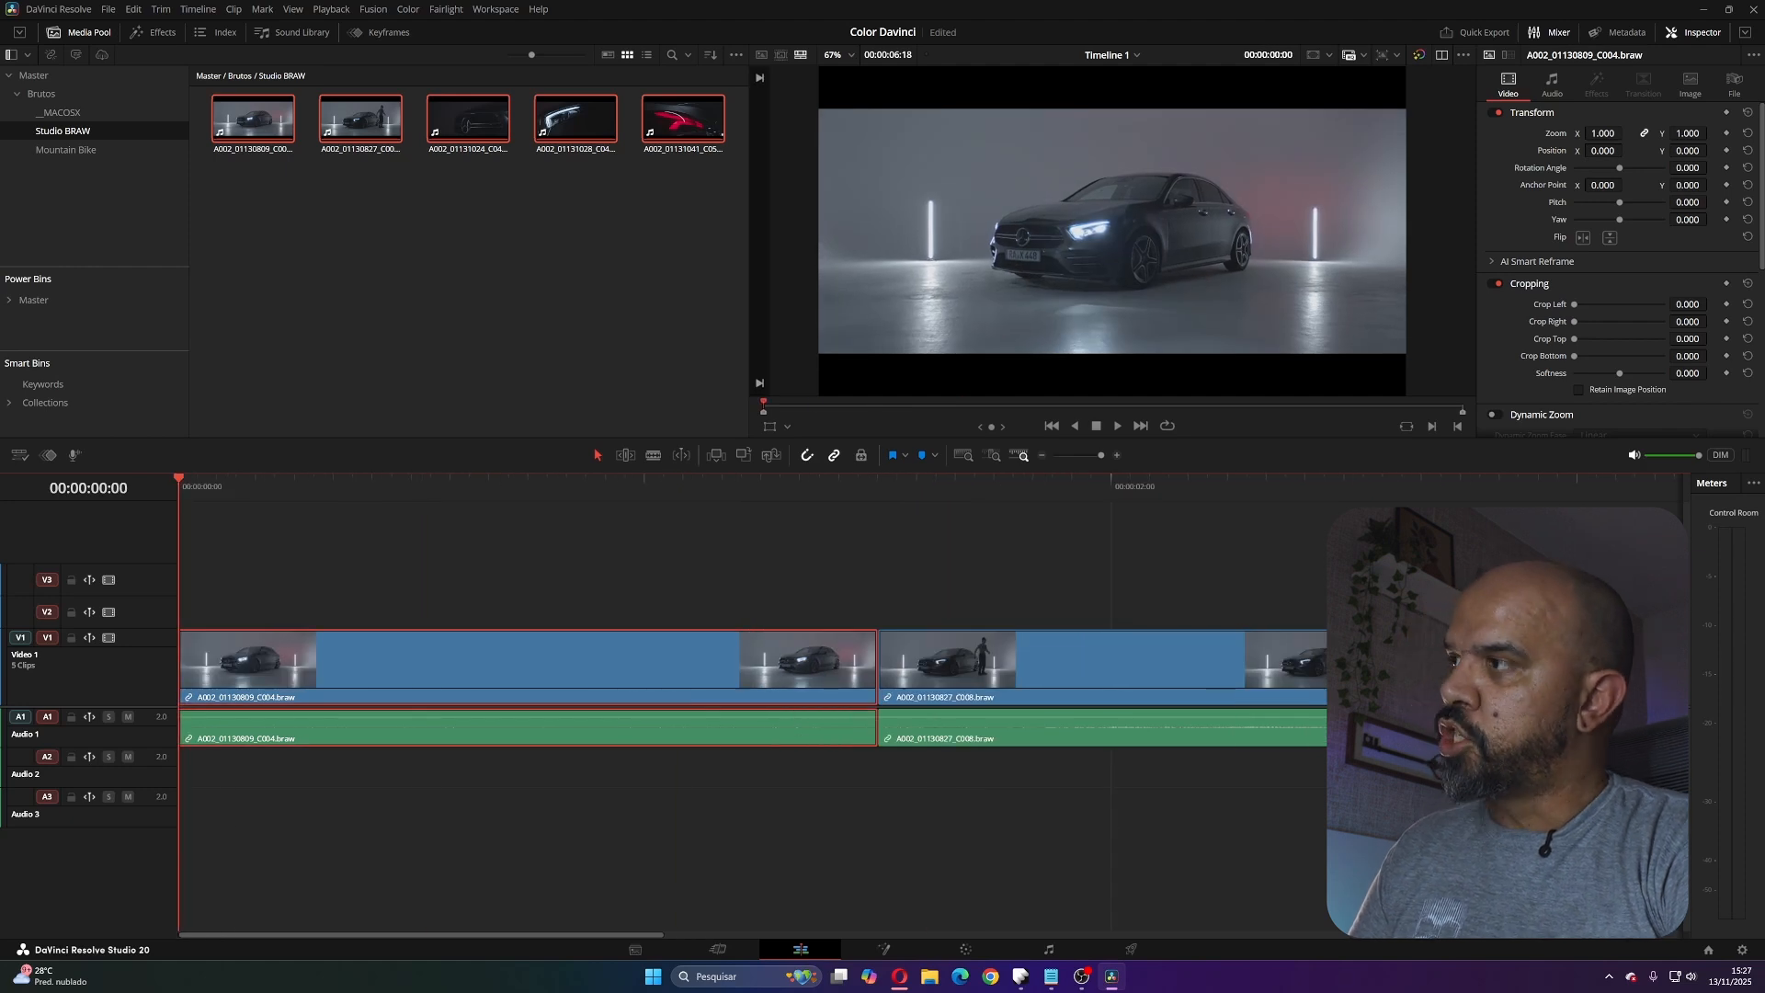
scroll(754, 687, down, 2)
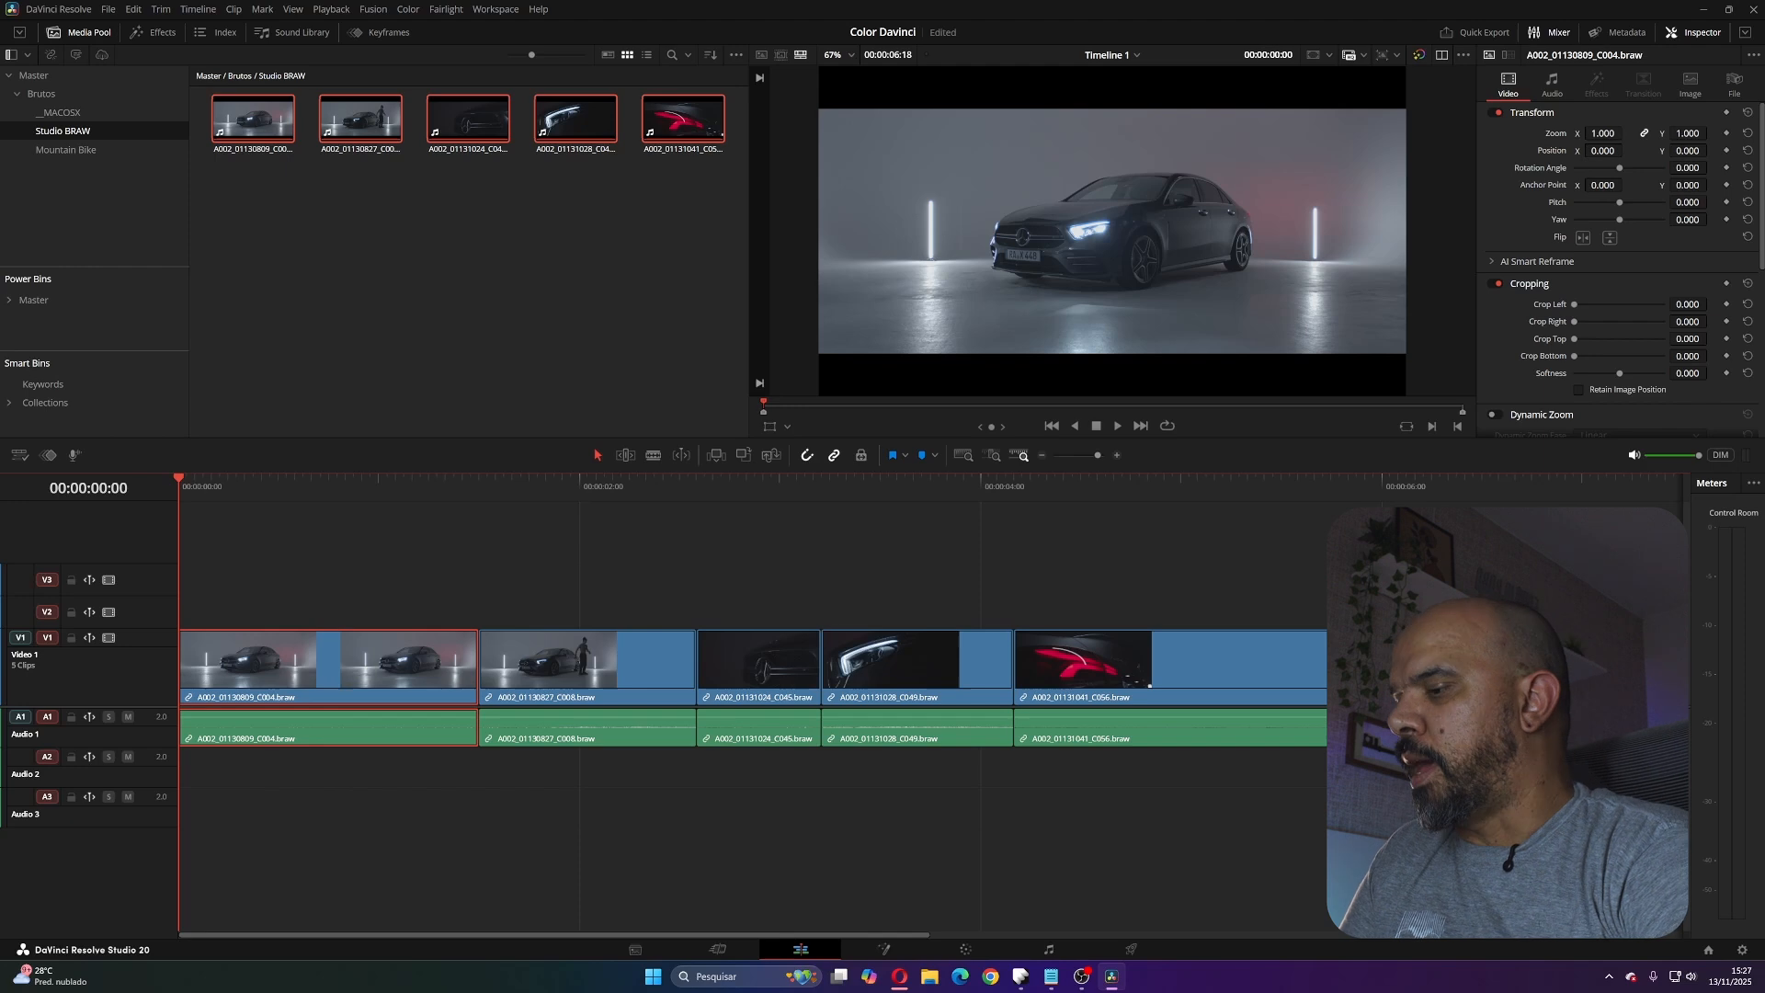
- Play the first clip to 00:00:00:17 and toggle it off and on again
mouse_move(179, 479)
mouse_down()
mouse_move(690, 478)
mouse_move(179, 479)
mouse_up()
key(space)
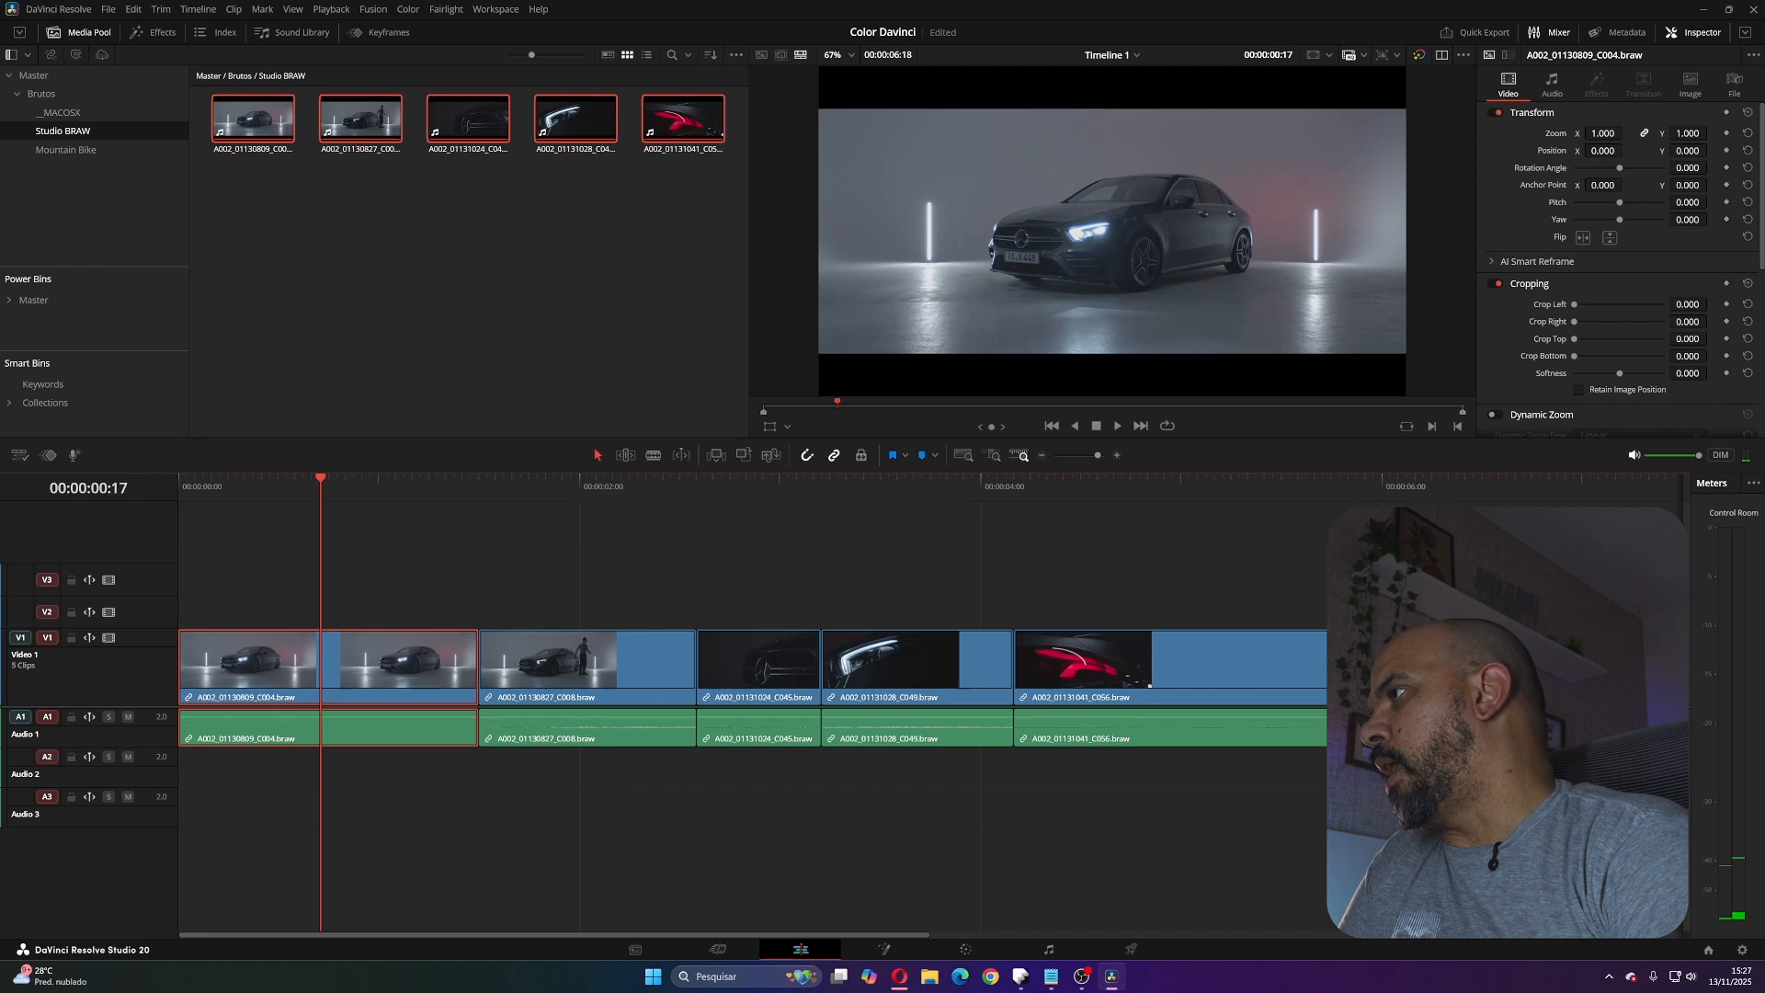
key(e)
key(e)
key(e)
key(e)
key(e)
key(e)
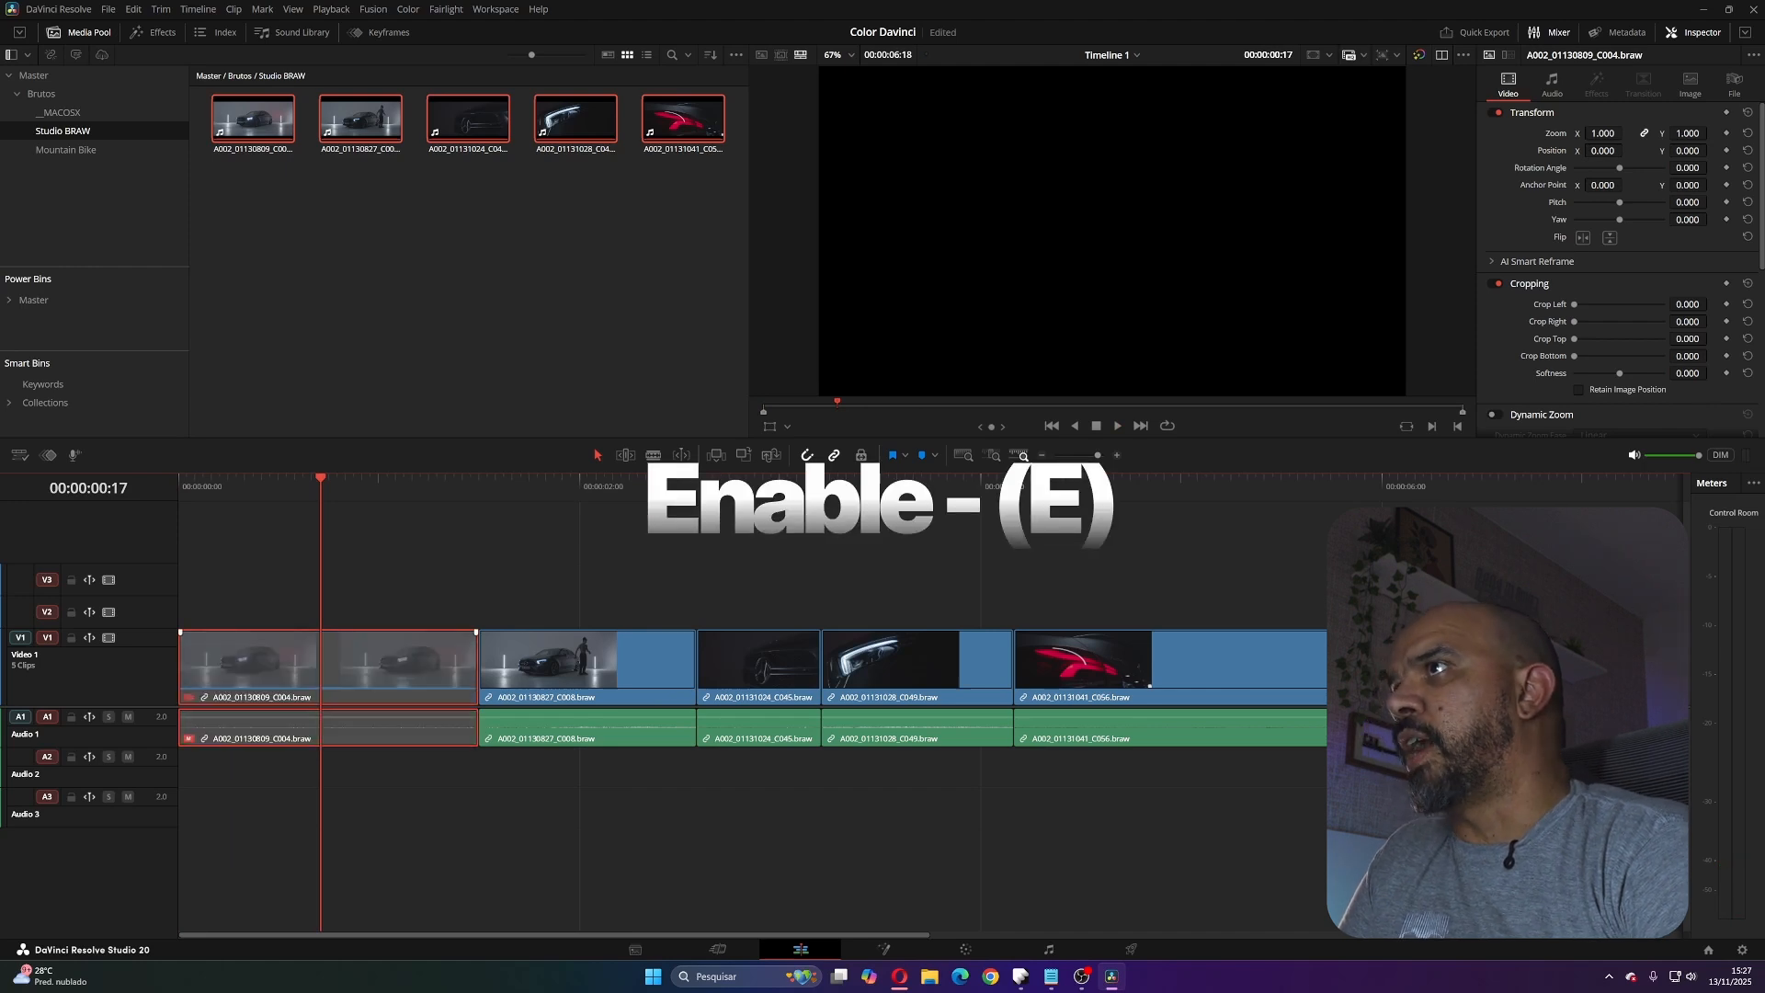
- Play the timeline into the second clip and return the playhead to the start
key(space)
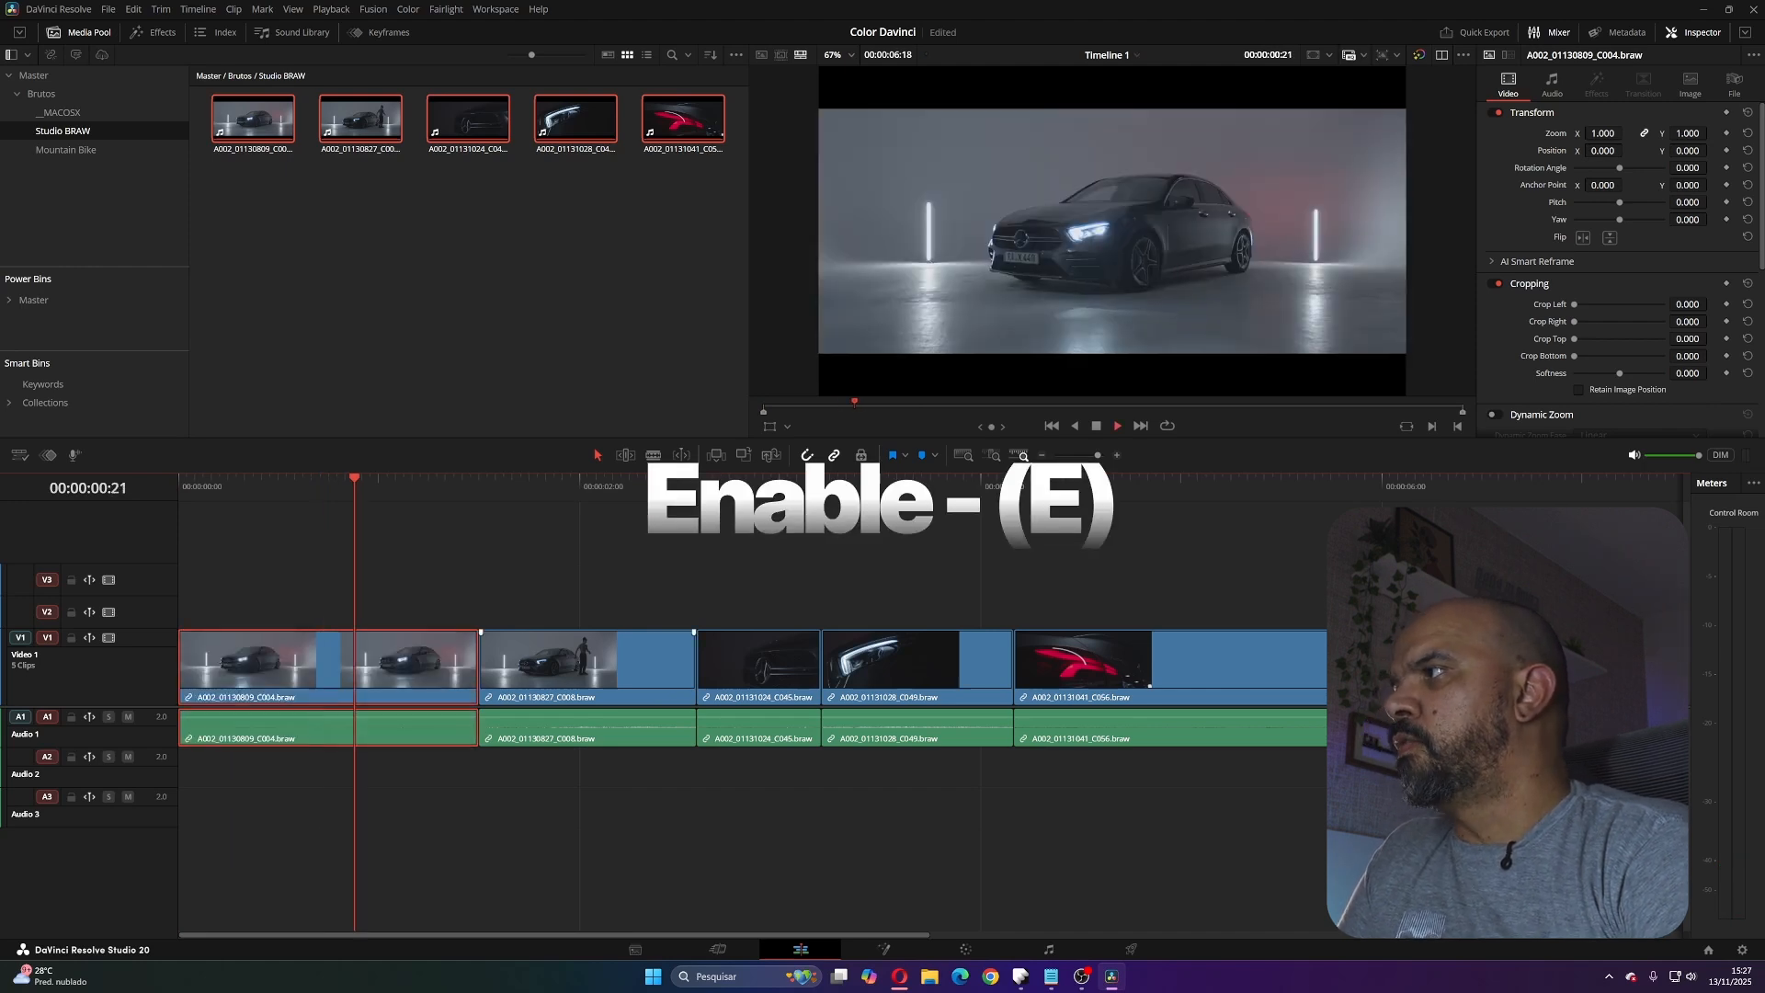
key(space)
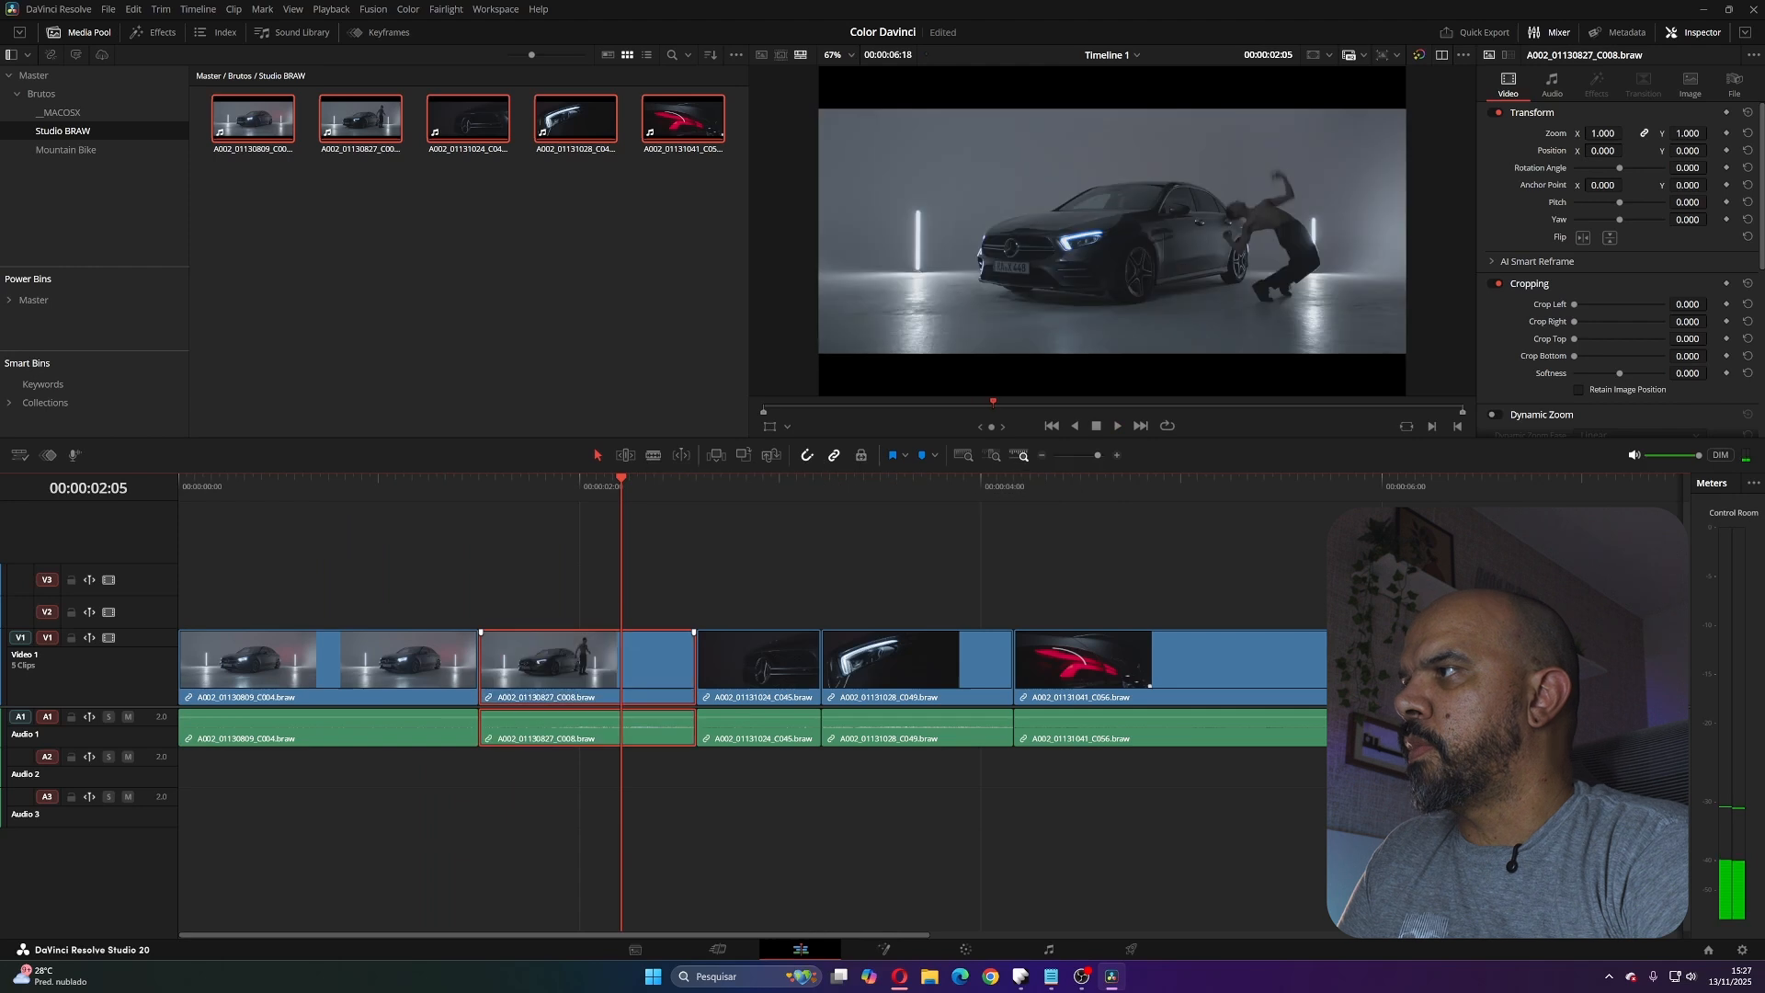
key(Home)
key(Home)
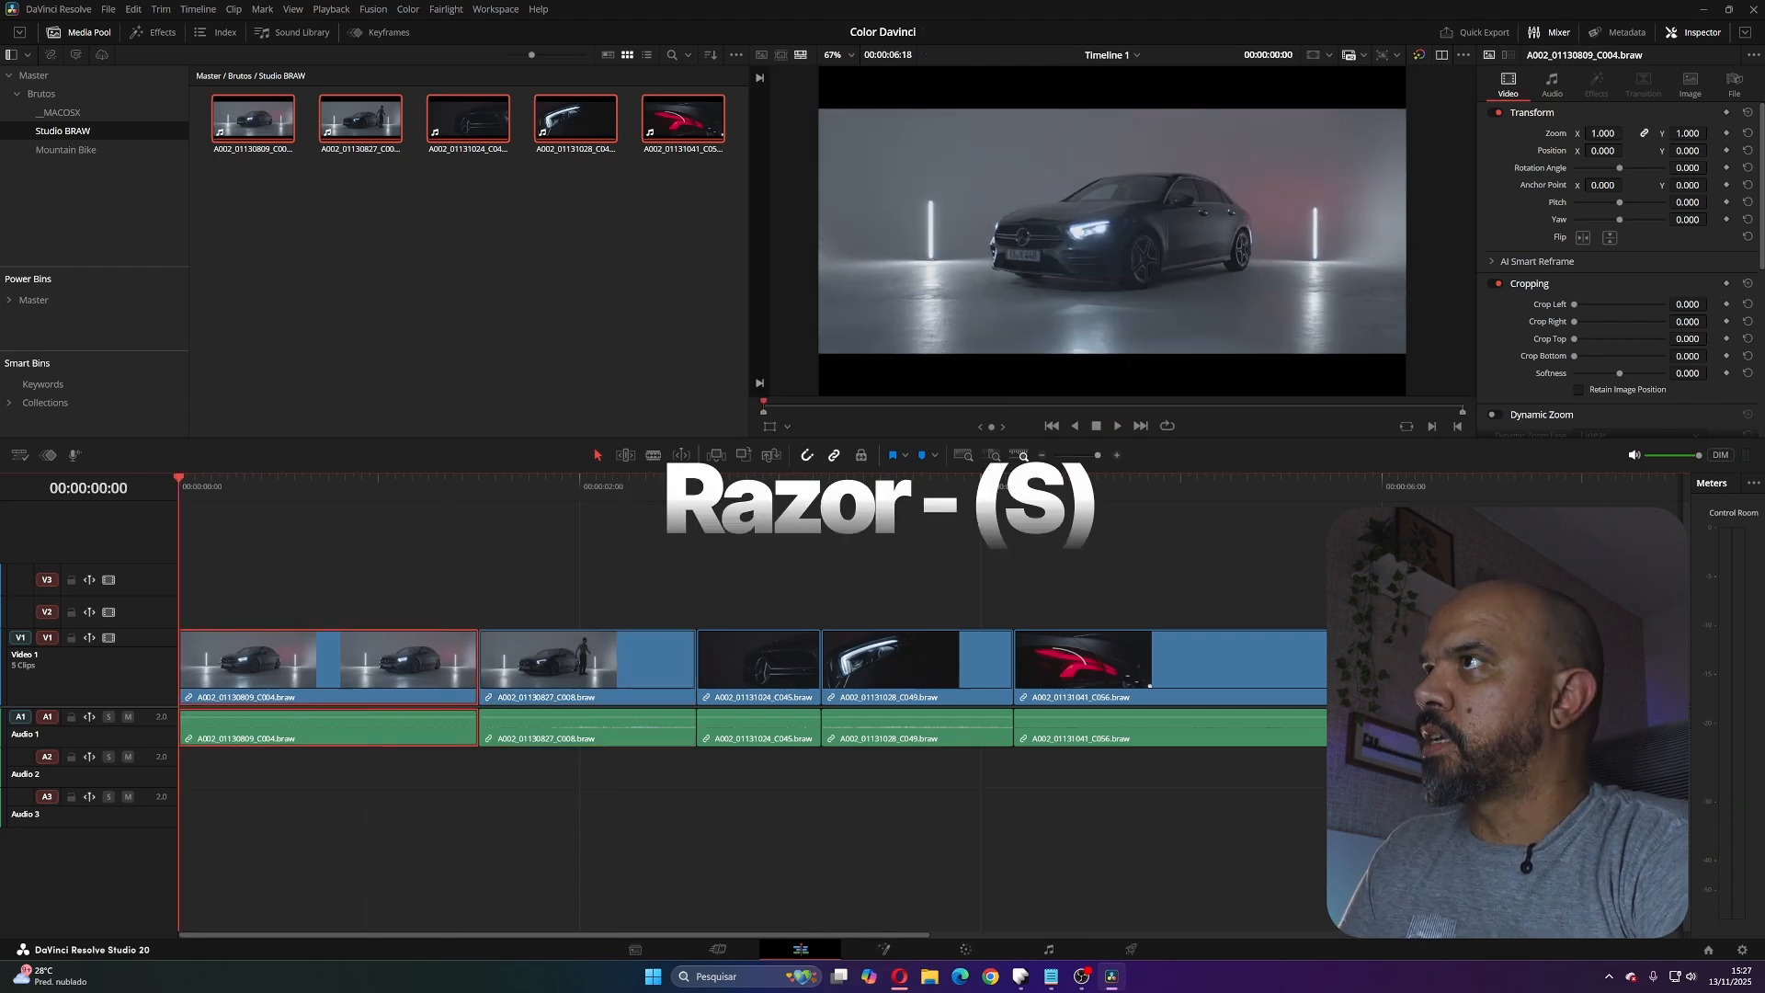
- Split the first clip, A002_01130809_C004.braw, at 00:00:00:17
key(space)
key(space)
key(ctrl+b)
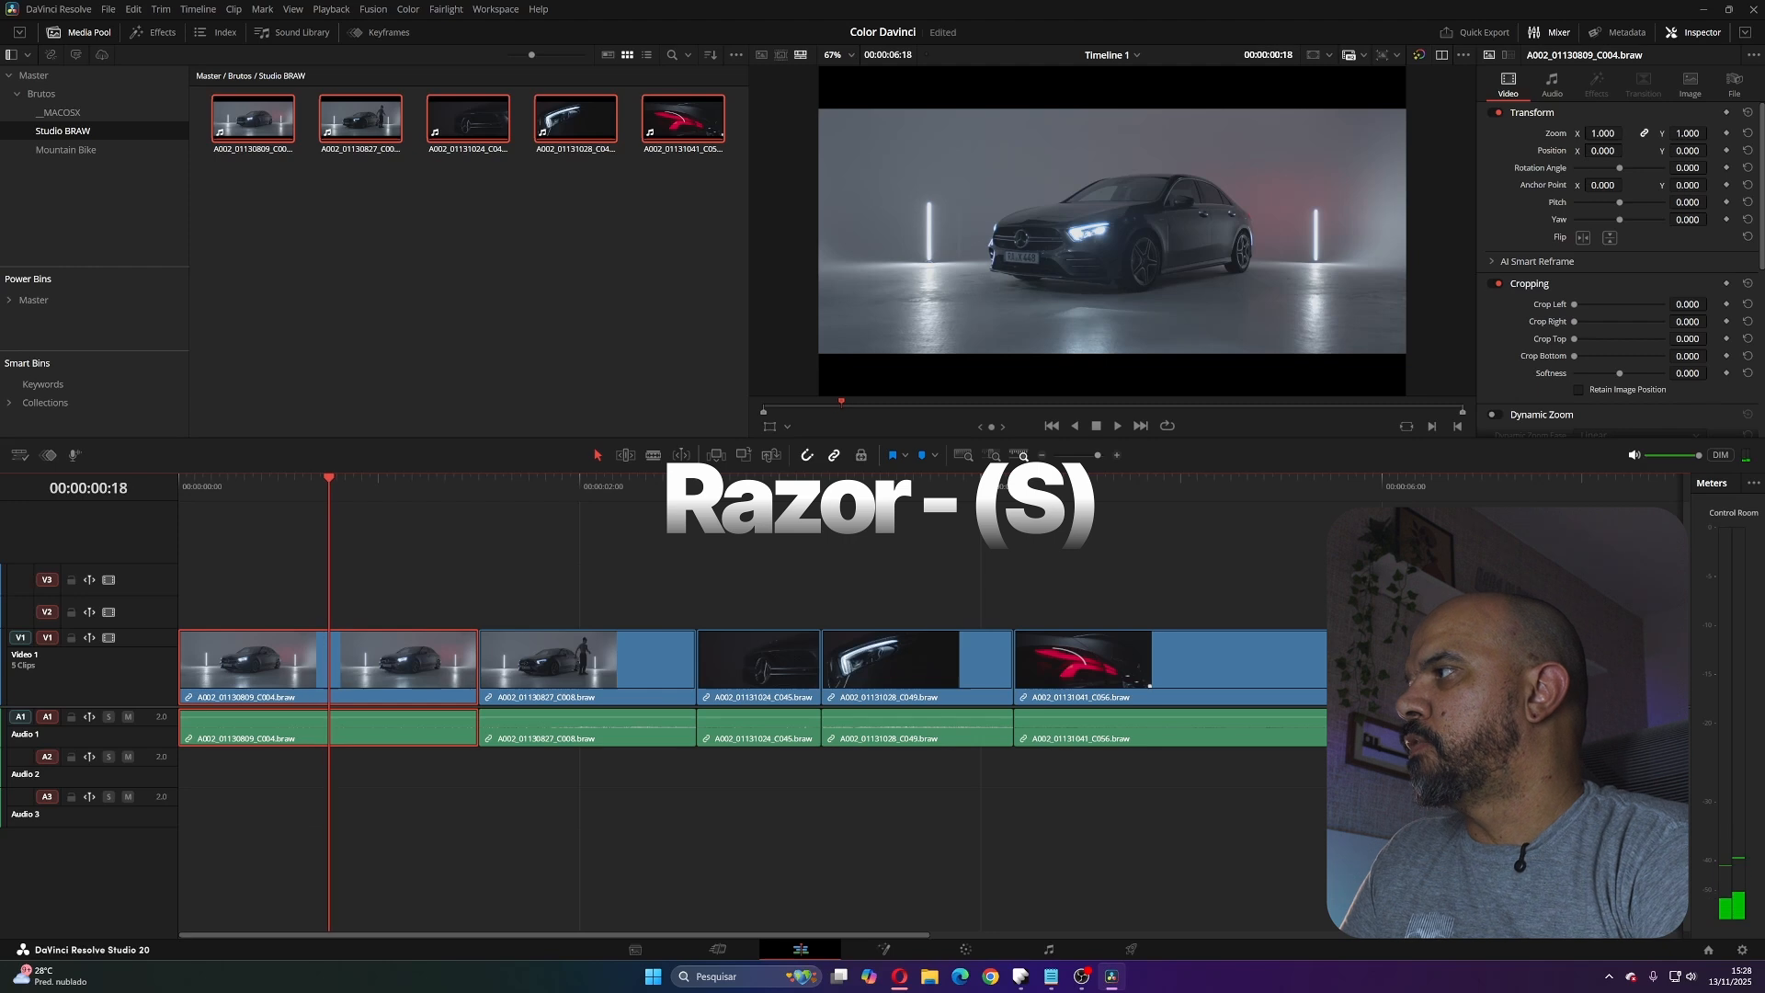
key(Left)
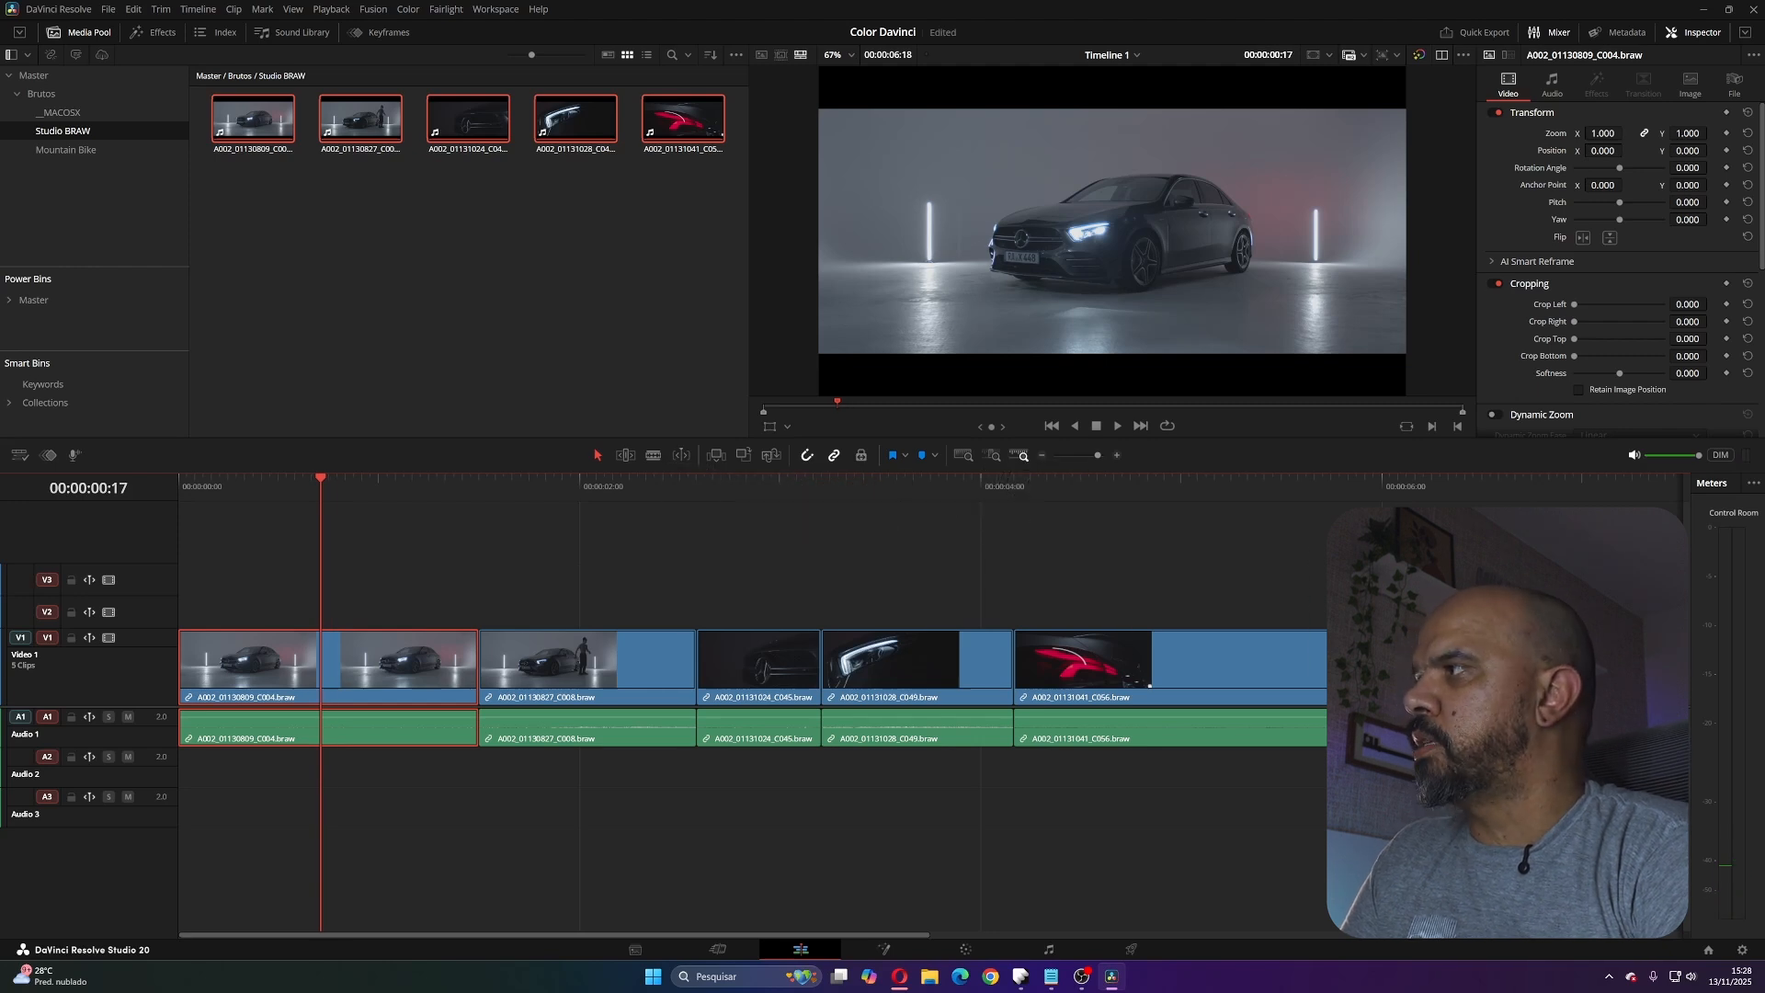
- Split the second part of A002_01130809_C004.braw at 00:00:01:05 and ripple delete the section between the two cuts
key(space)
key(space)
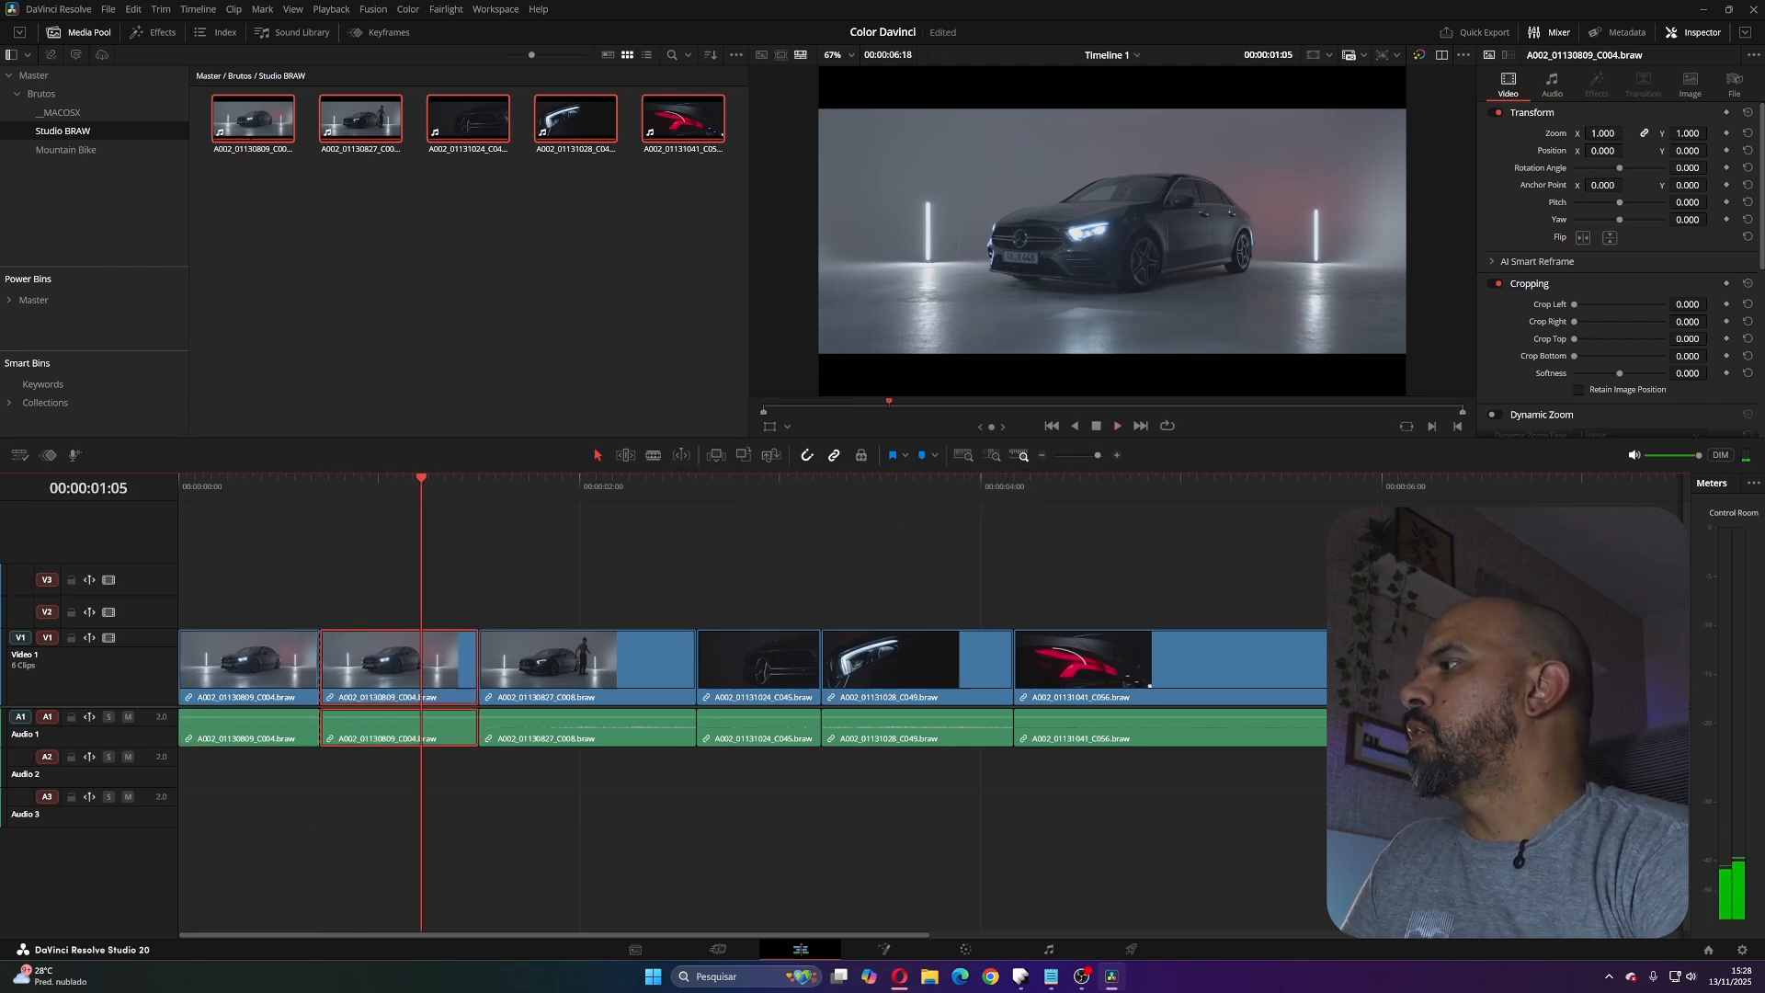
key(ctrl+b)
key(Left)
key(Left)
key(Delete)
- Split A002_01130827_C008.braw twice, the second time at 00:00:01:20, and remove the section between the cuts, closing the gap
key(space)
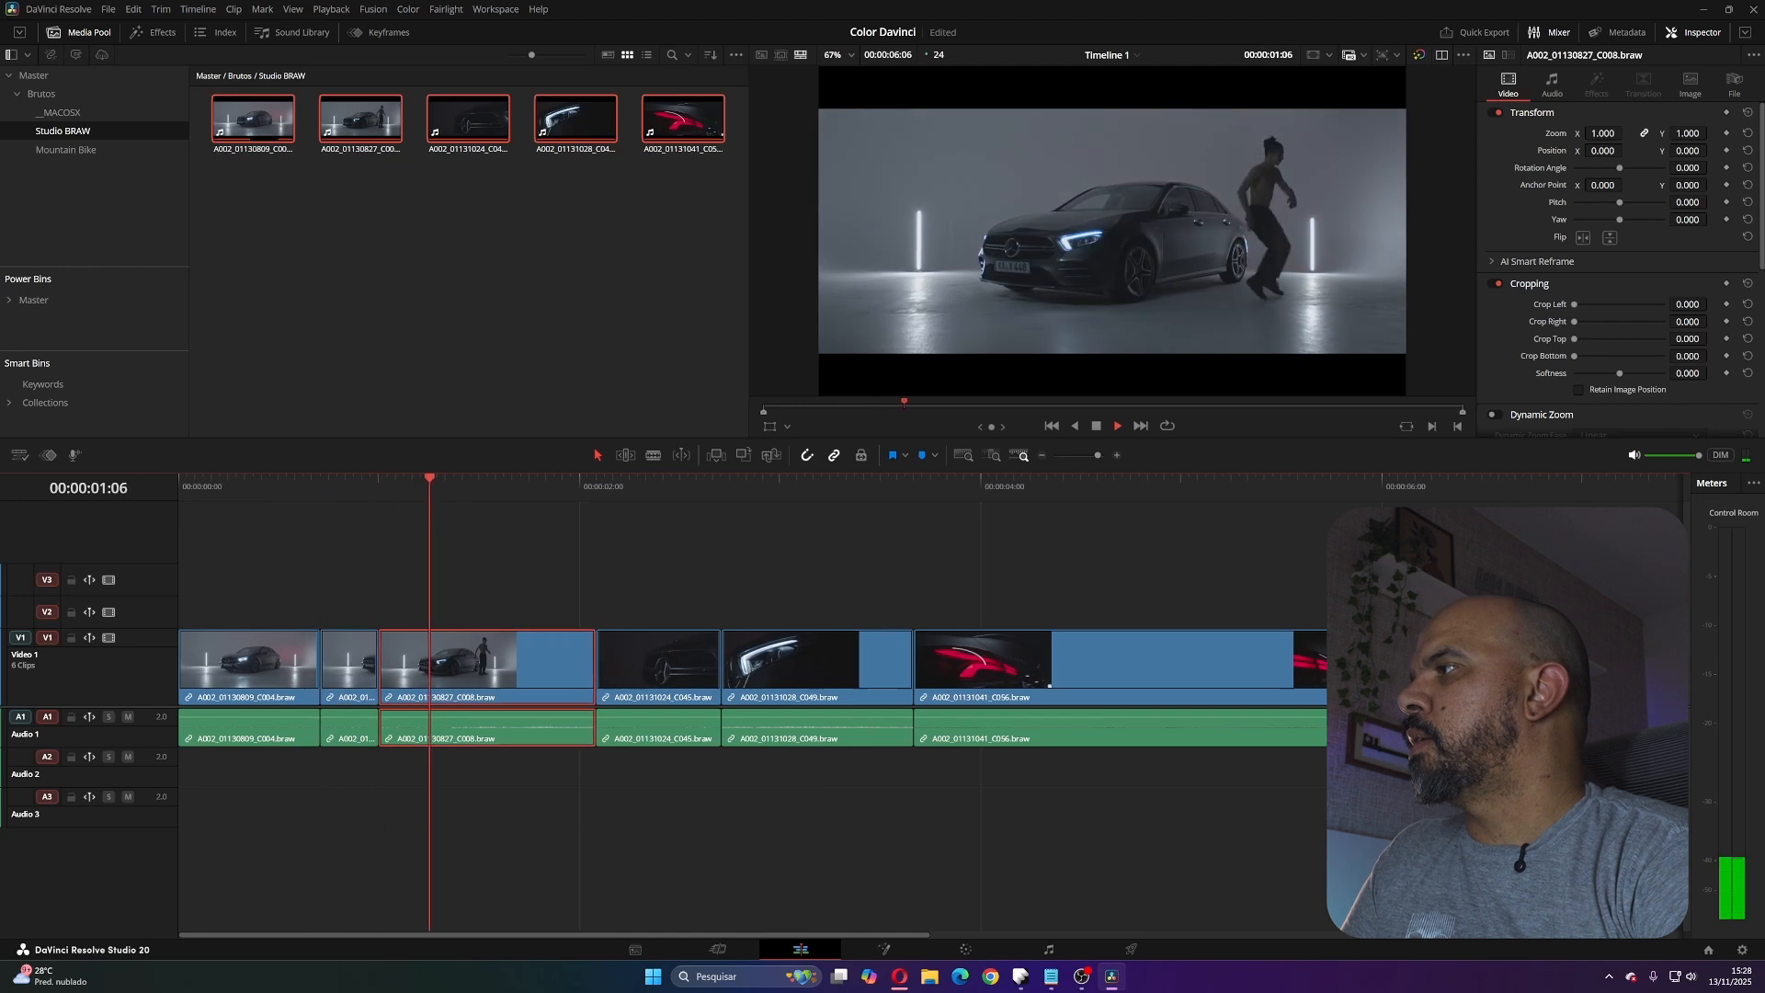
key(space)
key(s)
key(ctrl+shift+bracketleft)
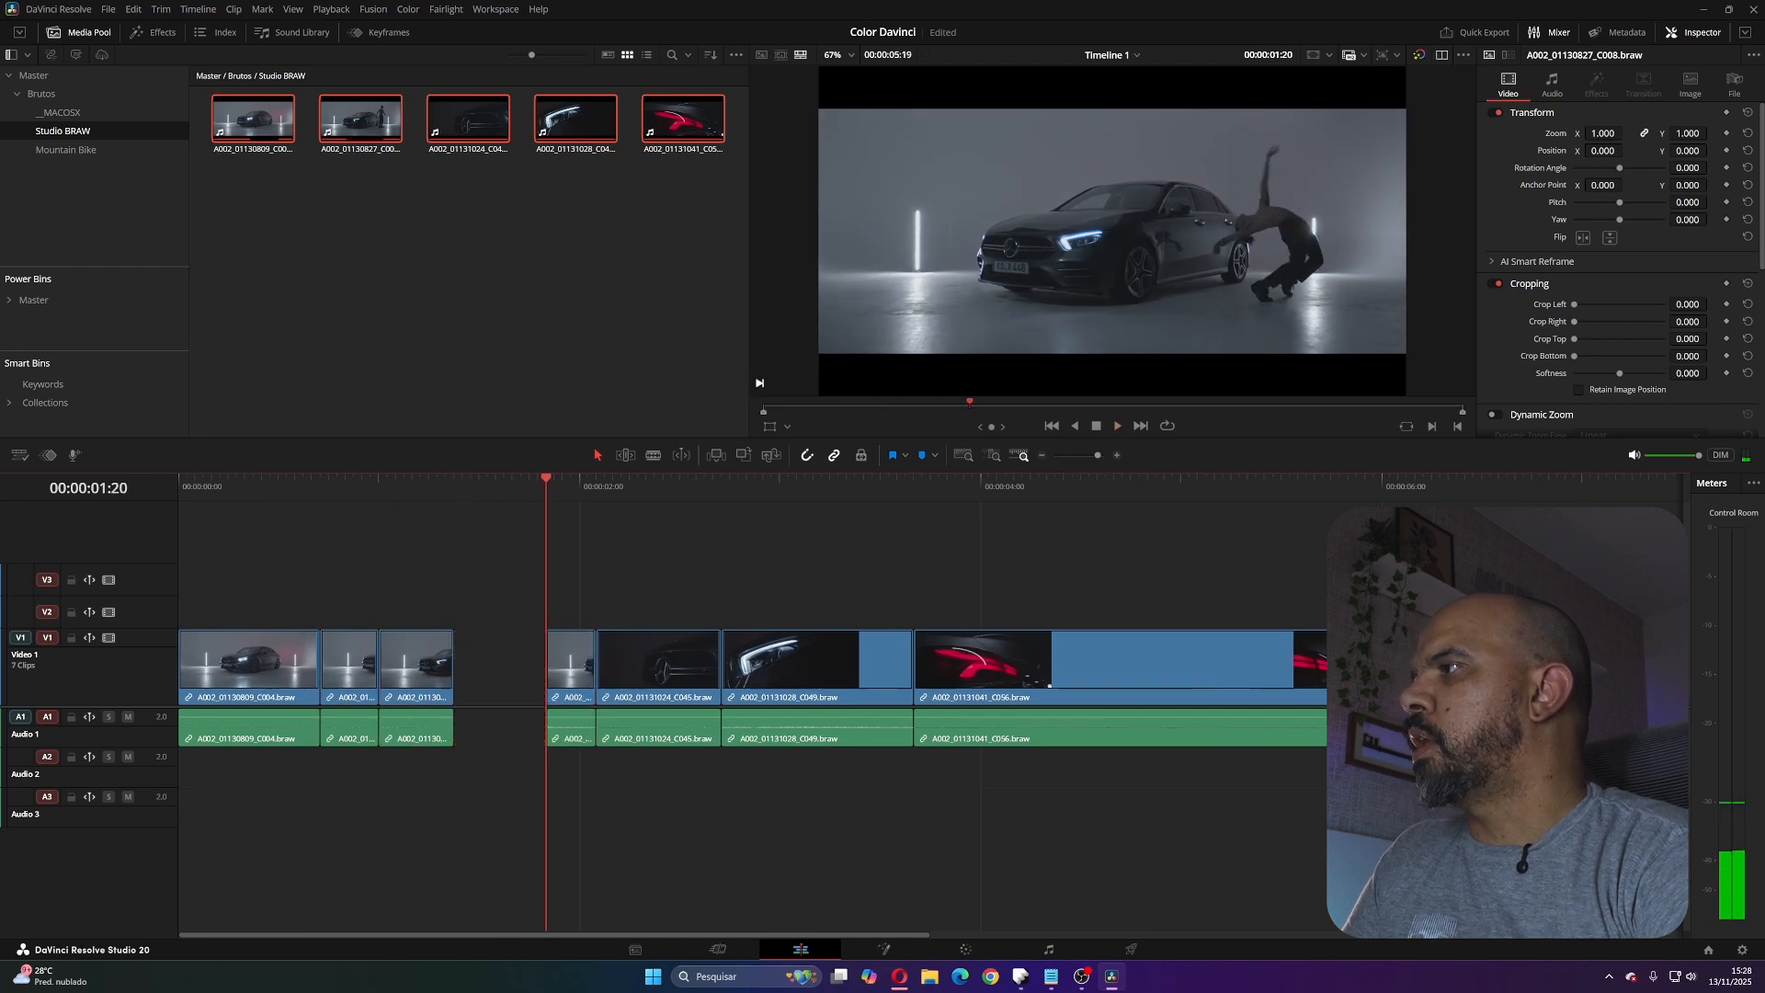
key(space)
- Split A002_01131024_C045.braw at 00:00:02:00 and ripple delete the remainder of that clip
key(ctrl+b)
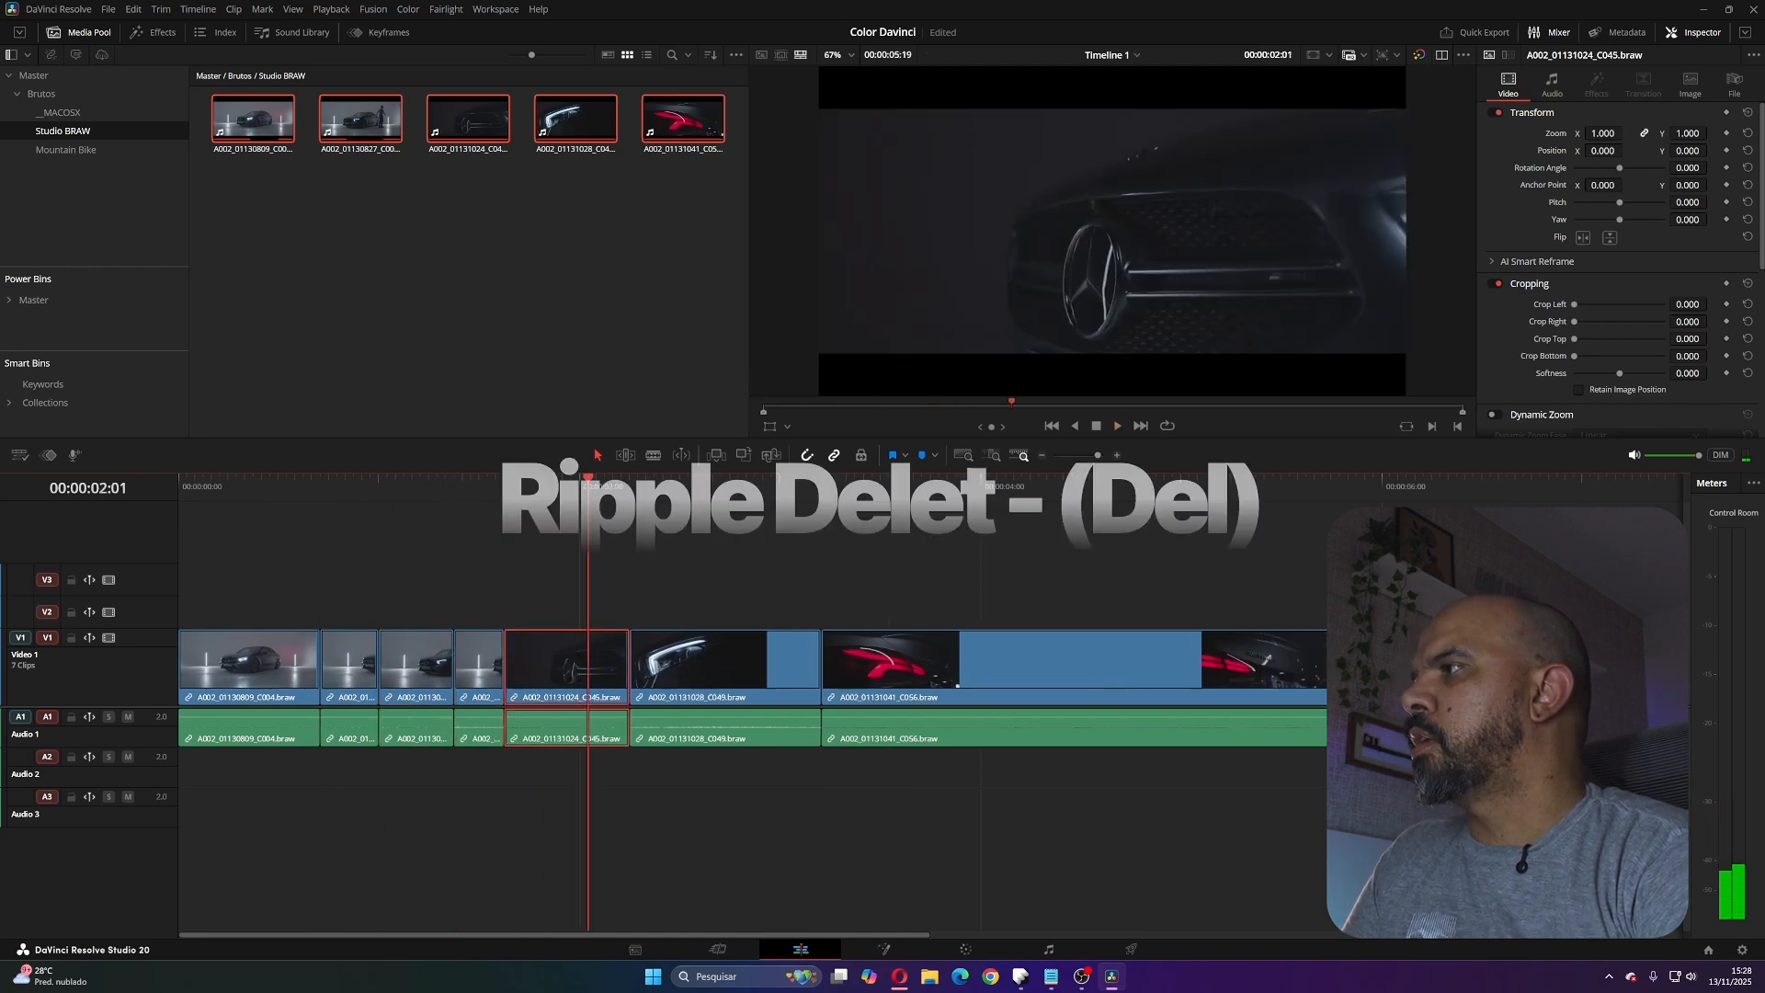
key(space)
key(space)
key(Left)
key(Left)
key(Delete)
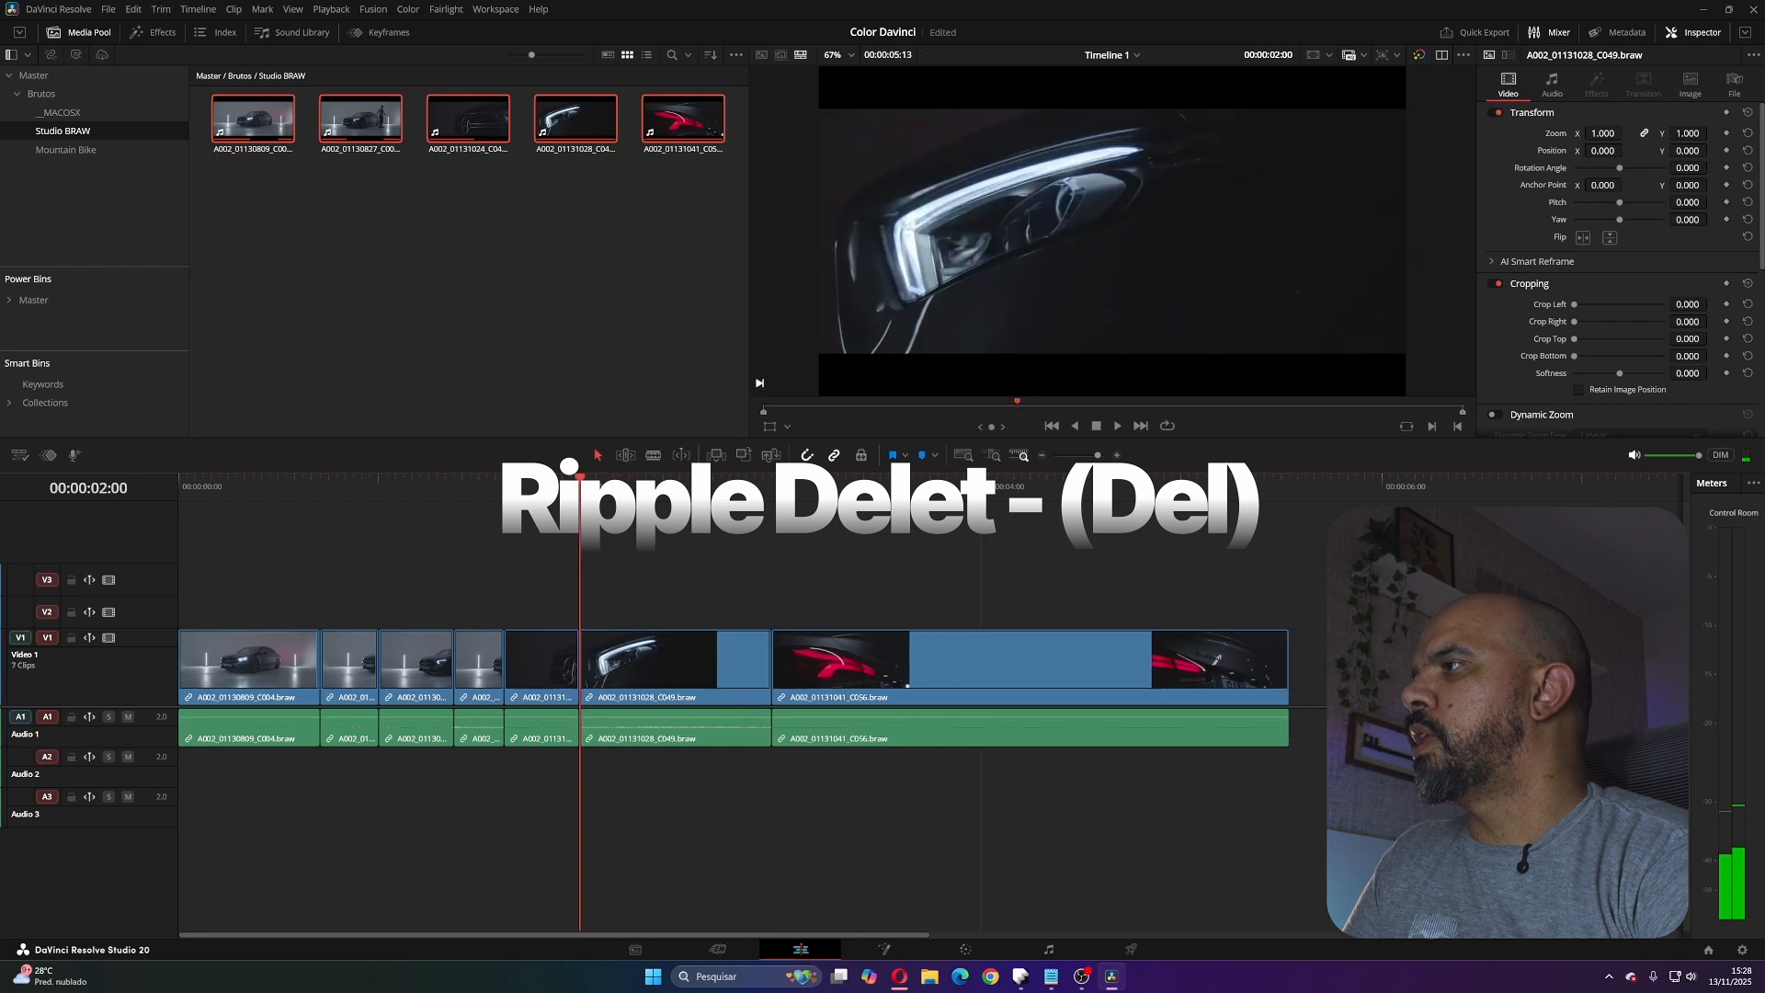
- Split A002_01131028_C049.braw at 00:00:02:14
key(space)
key(space)
key(ctrl+b)
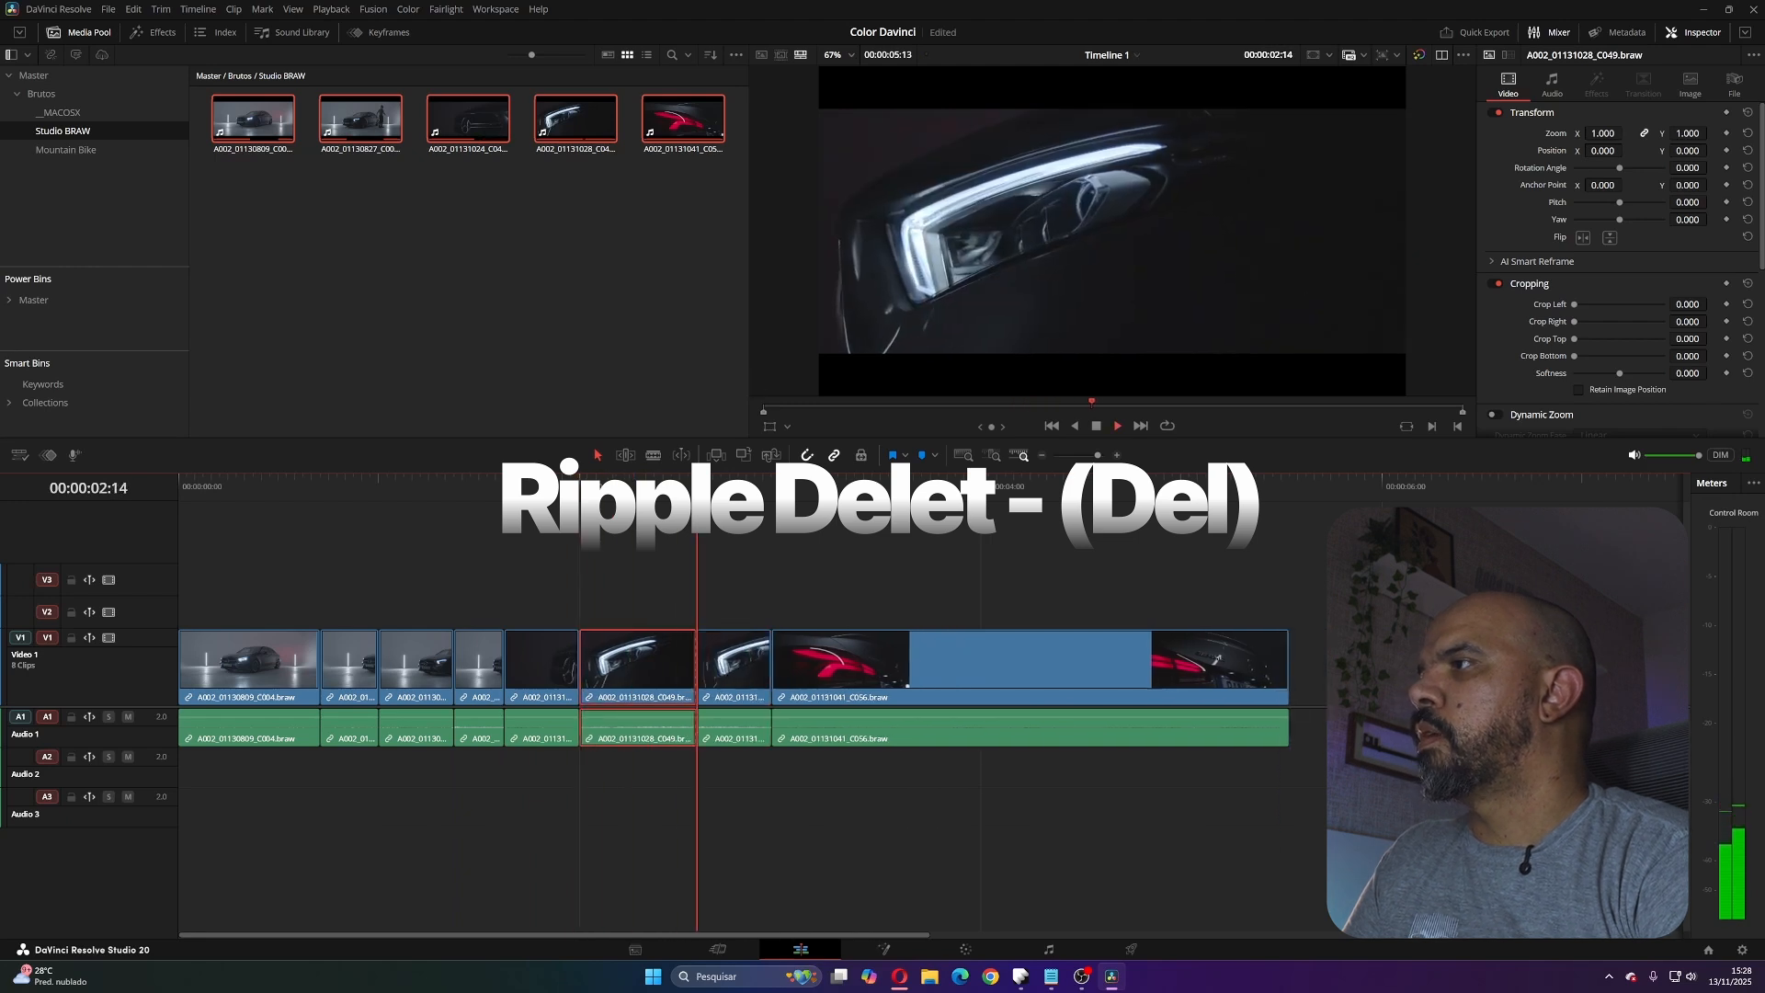
- Ripple delete the remainder of A002_01131028_C049.braw after the cut, split A002_01131041_C056.braw and remove a section of it, closing the gap
key(space)
key(space)
key(Delete)
key(space)
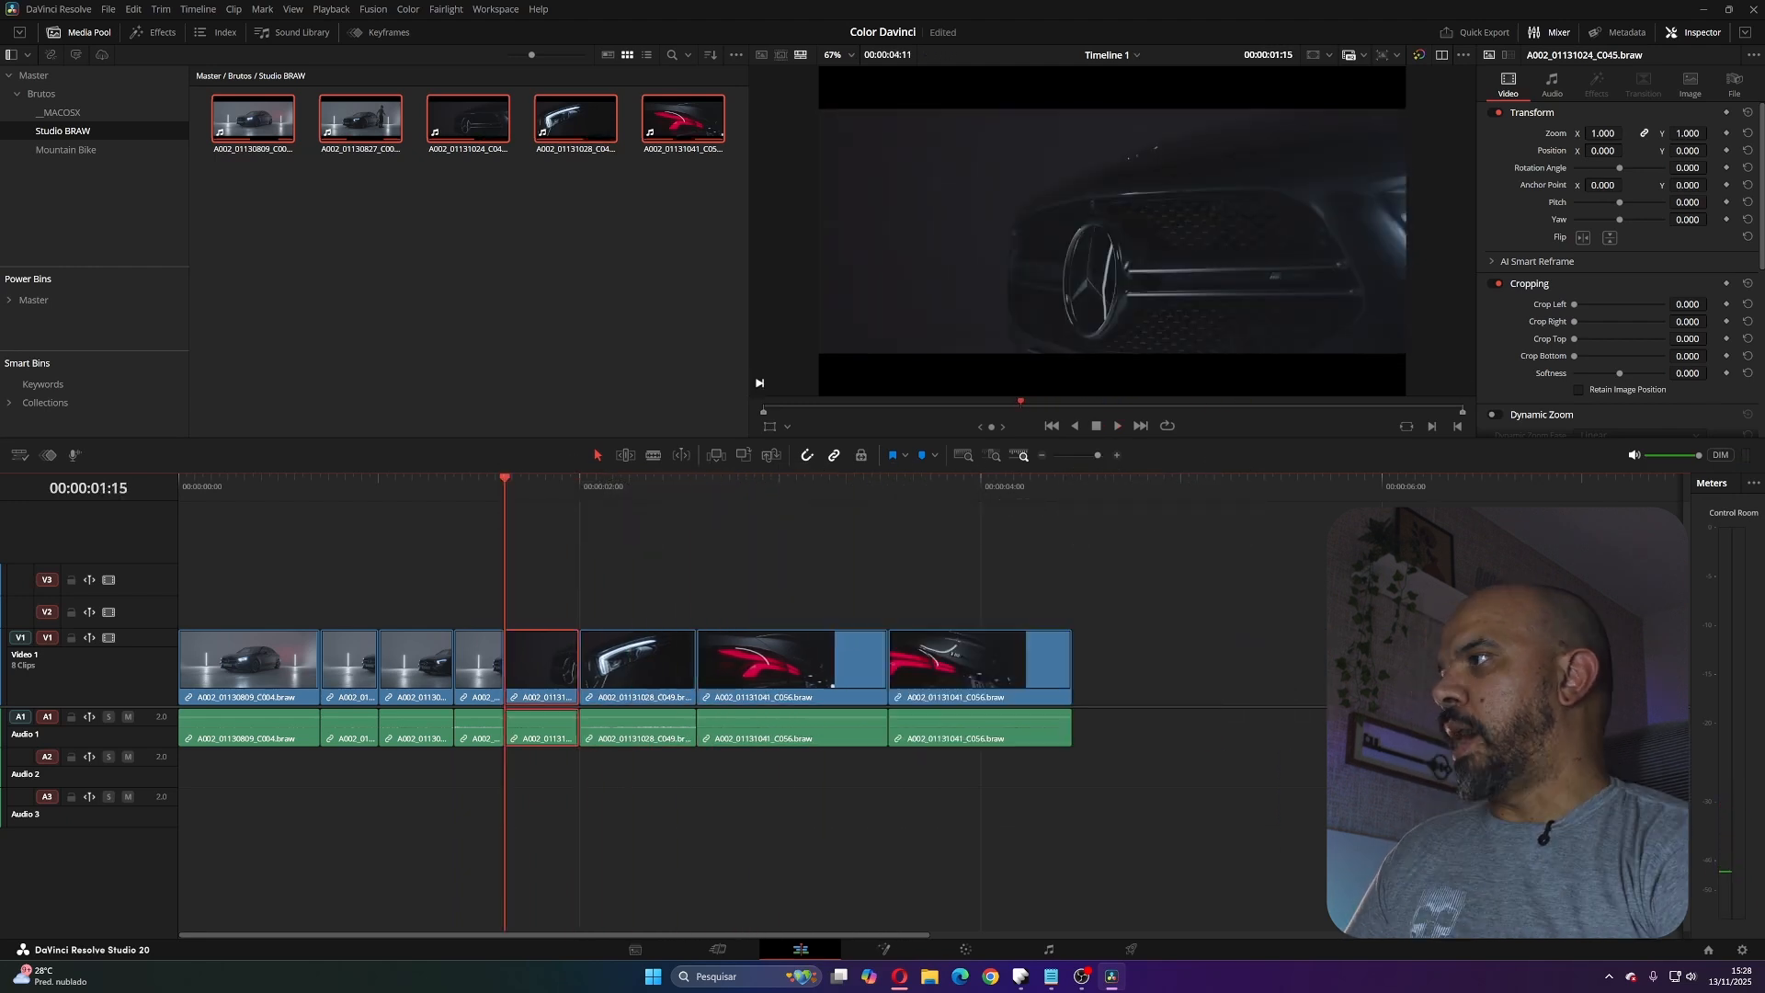
- Return to the start of Timeline 1 and play the shortened edit
key(Up)
key(Up)
key(Up)
key(Up)
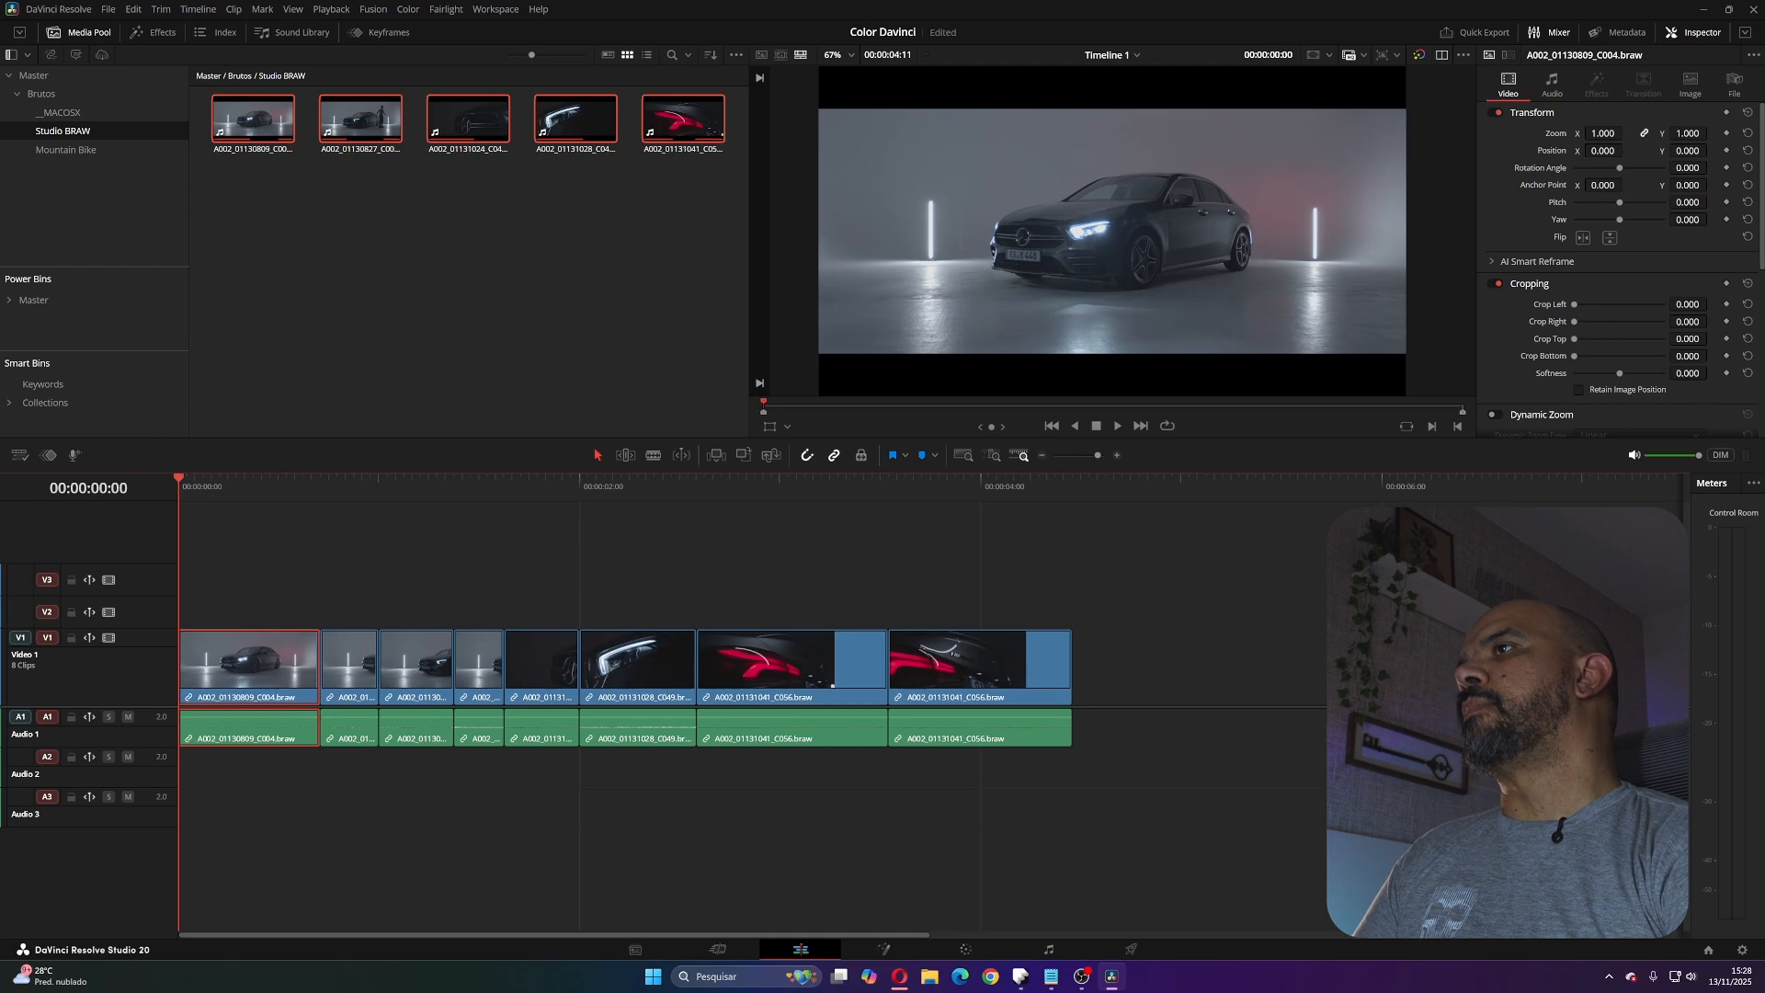
key(space)
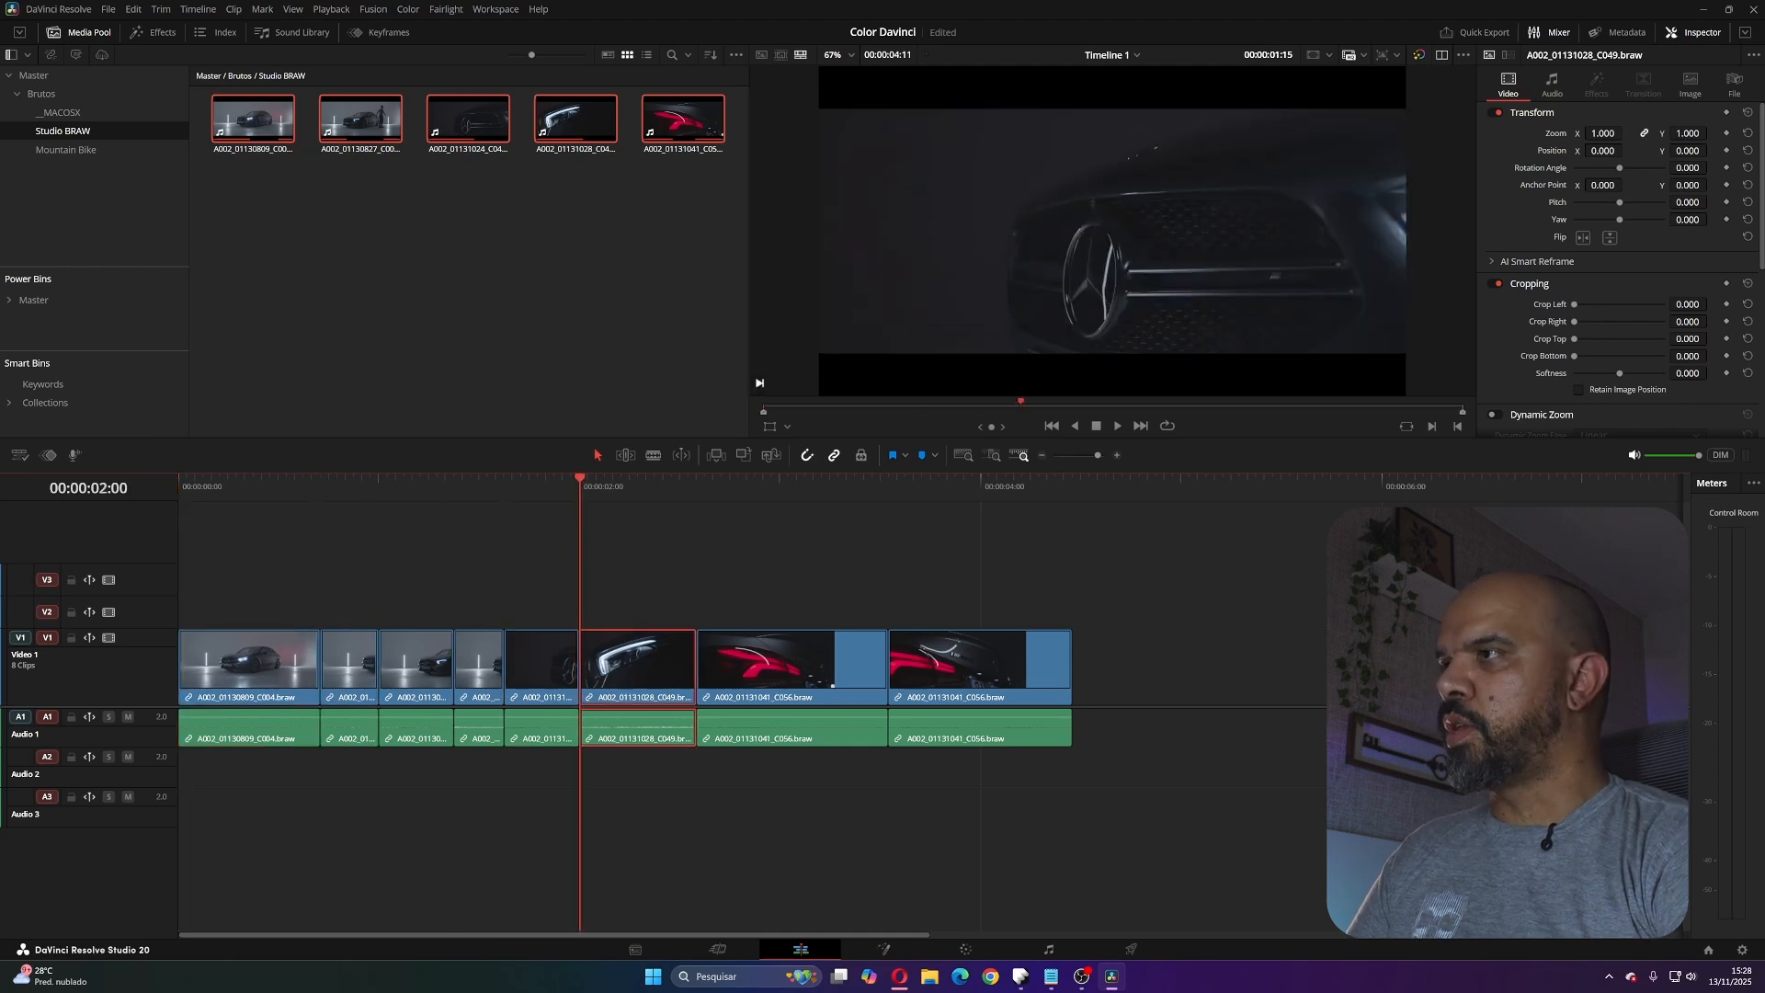
- Jump back through the edit points of the timeline and play the edit again
key(Up)
key(Up)
key(Up)
key(Up)
key(Up)
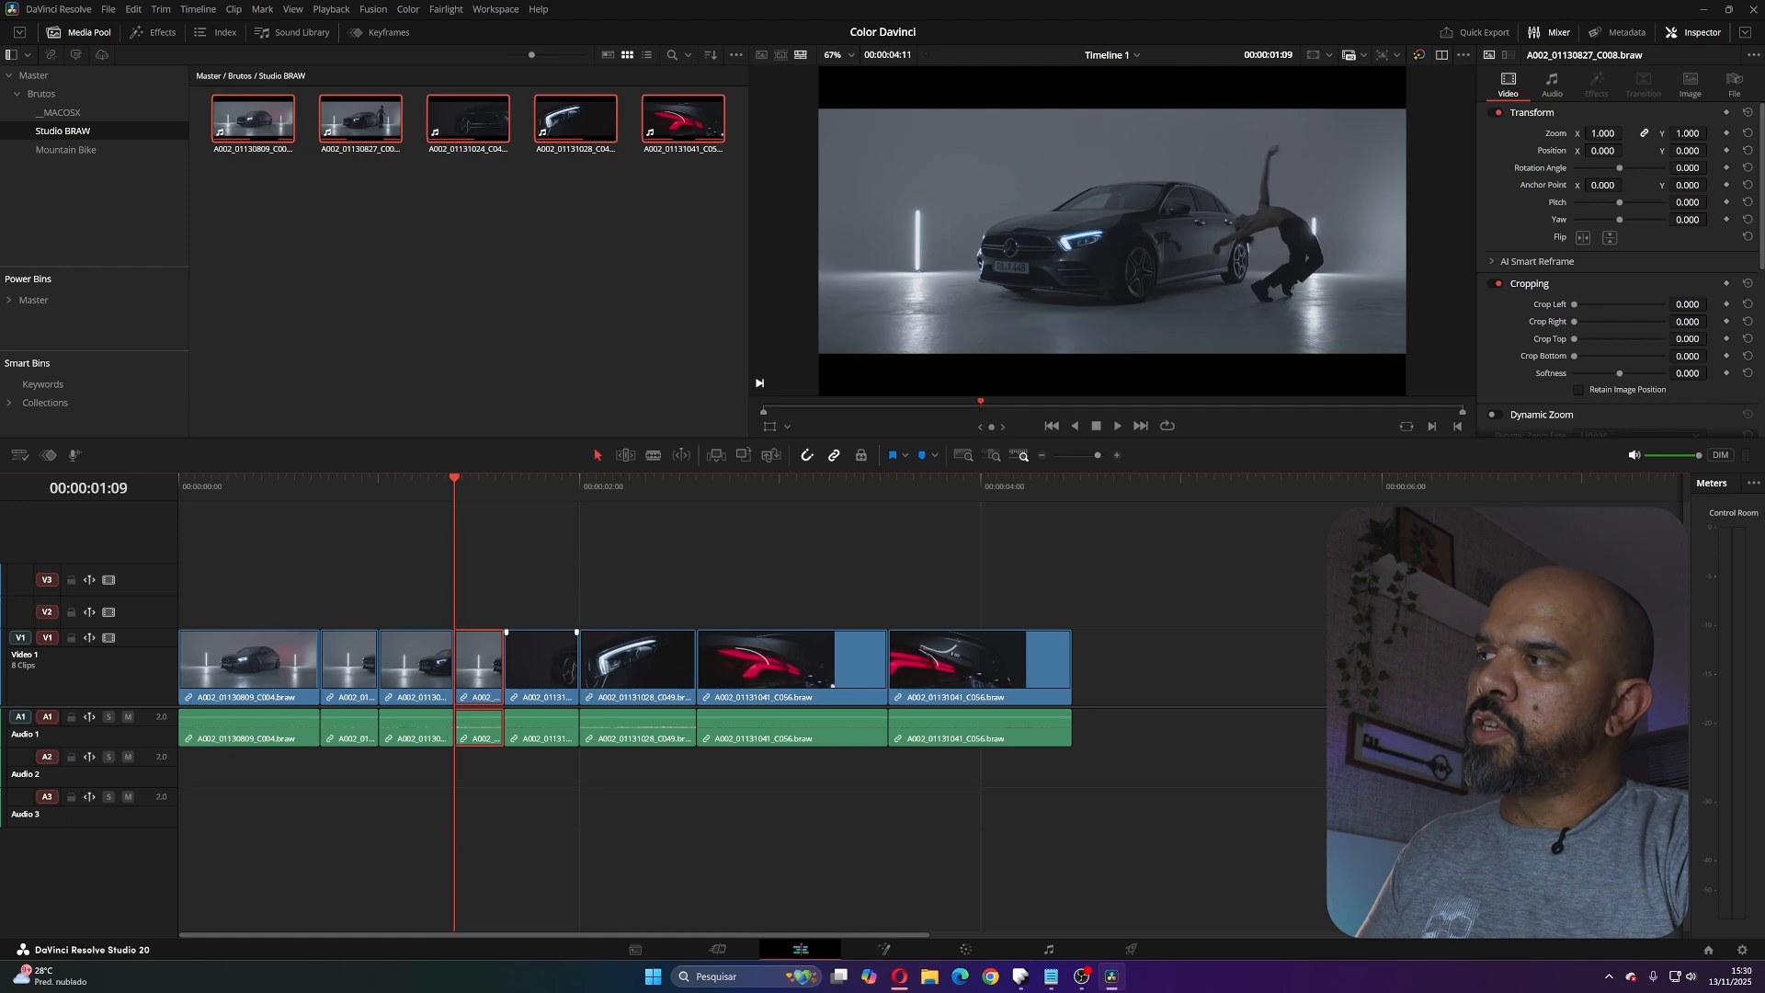
key(Up)
key(Up)
key(space)
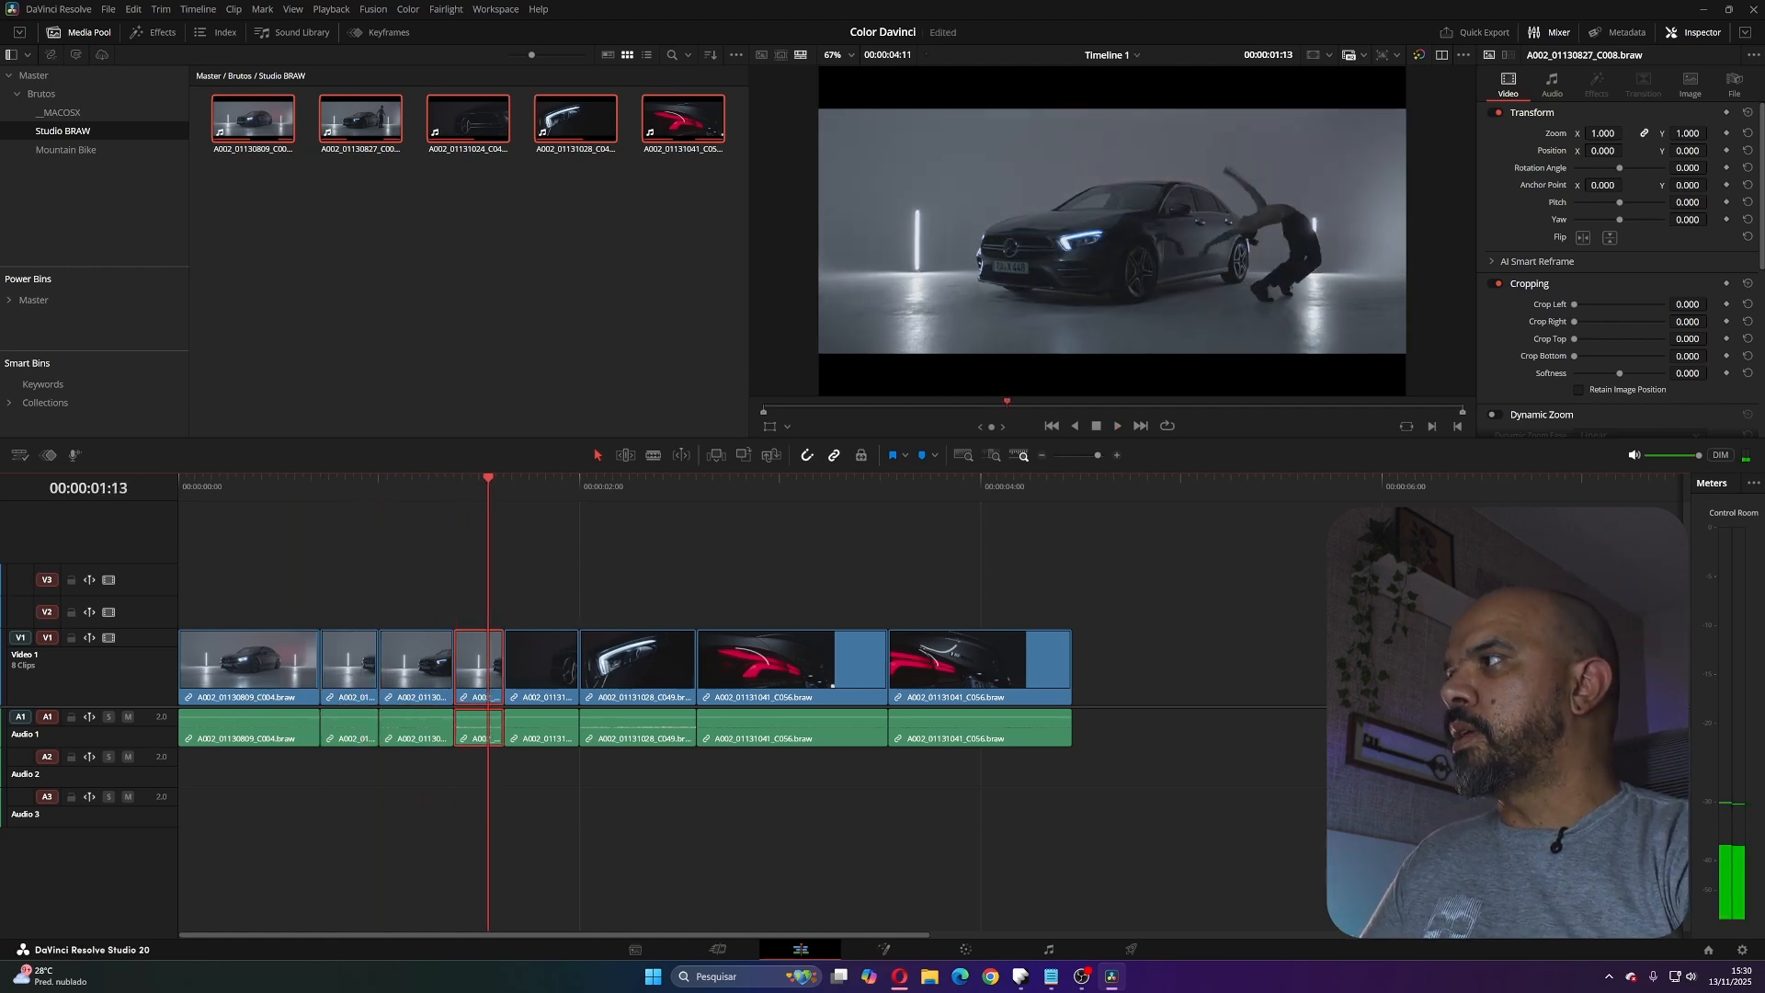
- Try to move the A002_01130827_C008.braw clip at 00:00:01:04 between A002_01131028_C049.braw and A002_01131041_C056.braw and delete the gap left behind
drag(420, 484, 413, 485)
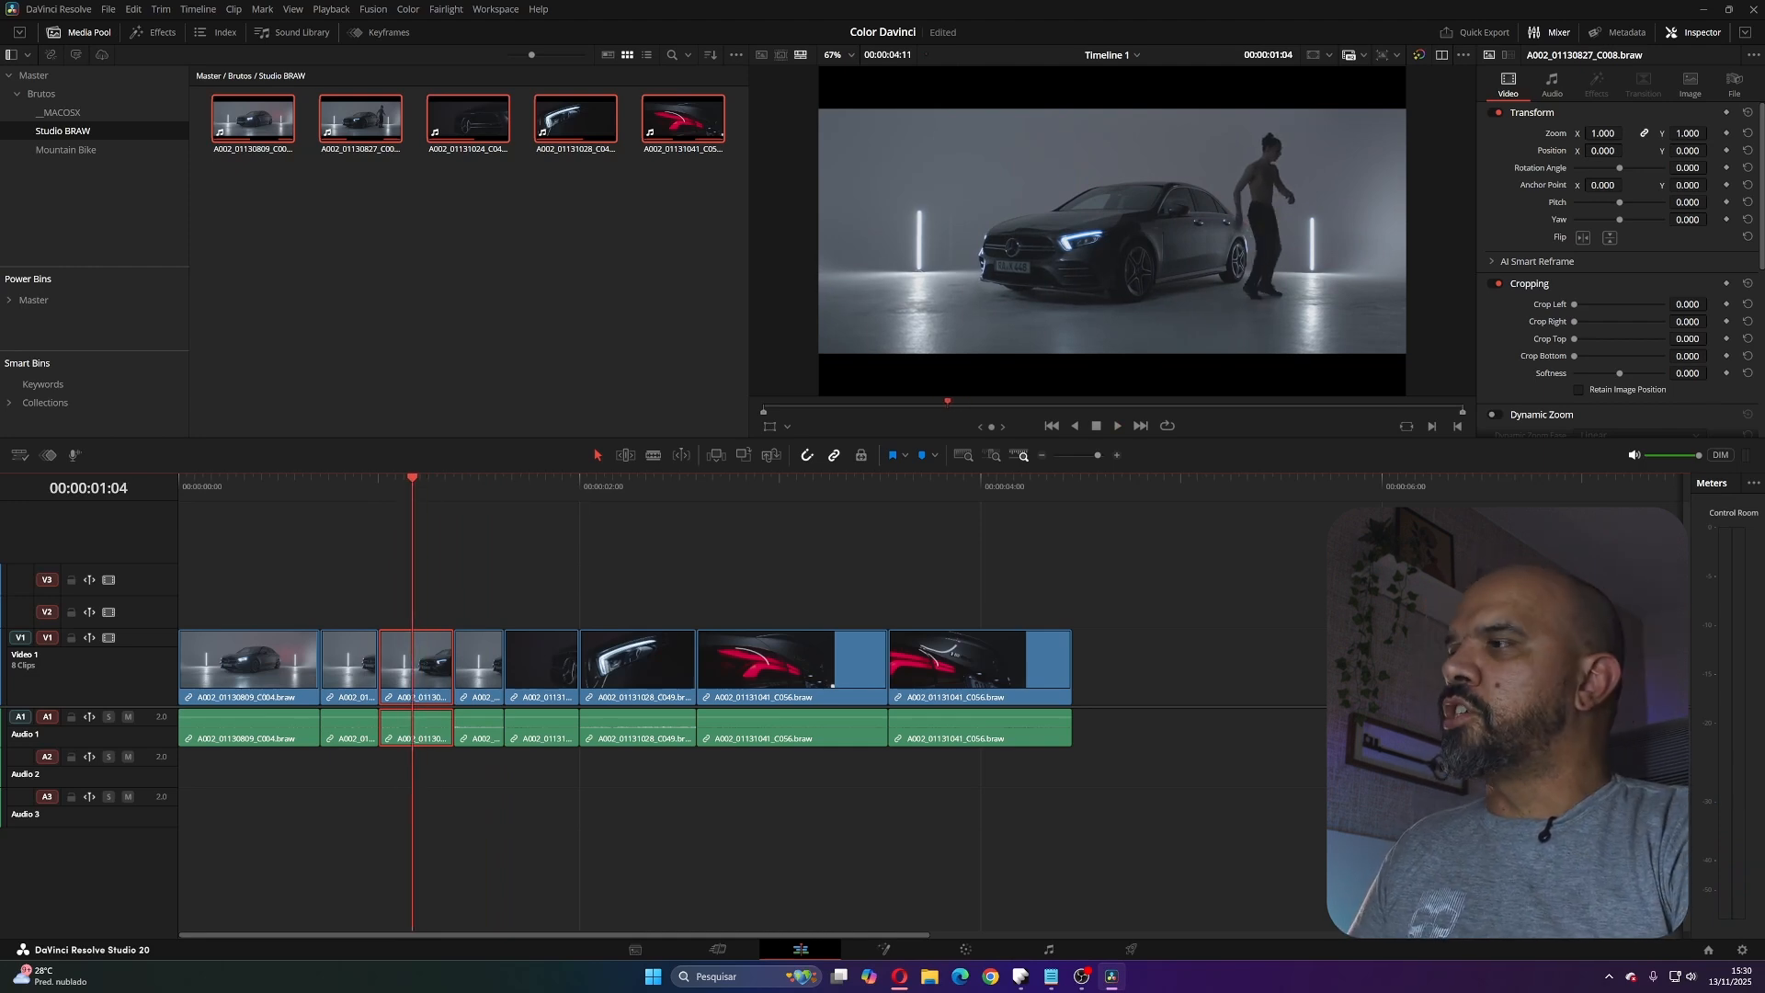
drag(1112, 603, 1158, 685)
drag(414, 680, 732, 681)
drag(994, 603, 907, 685)
click(421, 669)
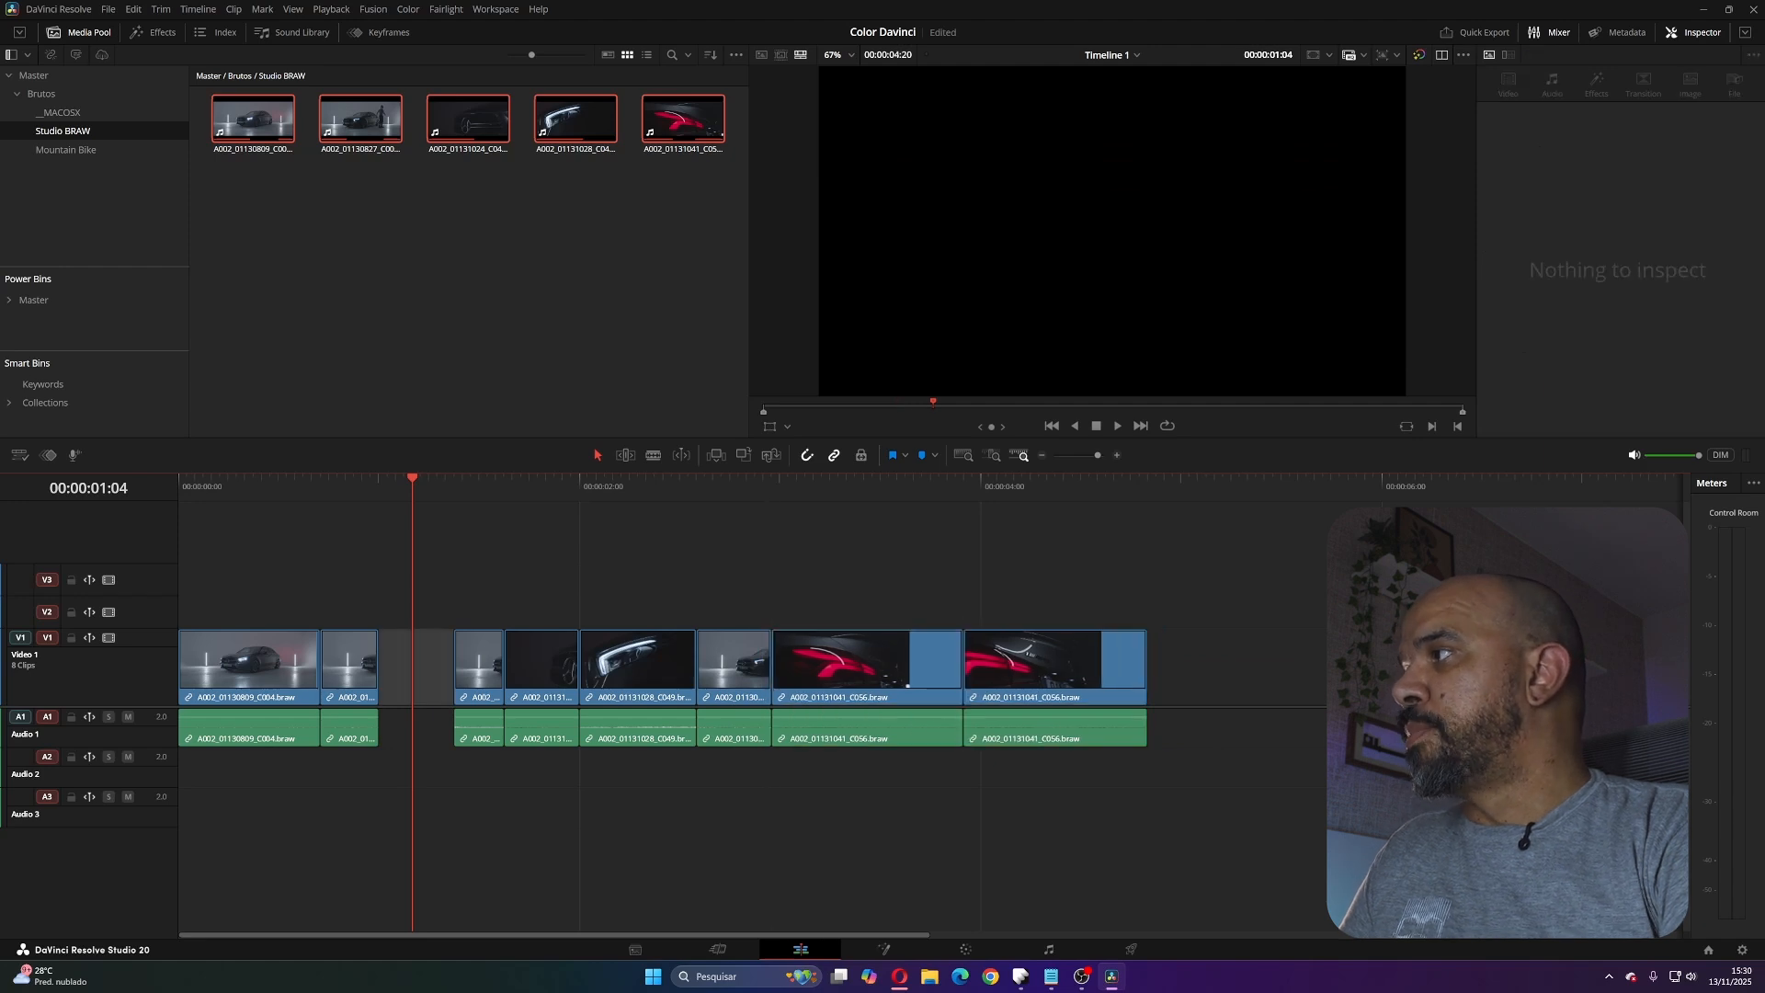
key(Delete)
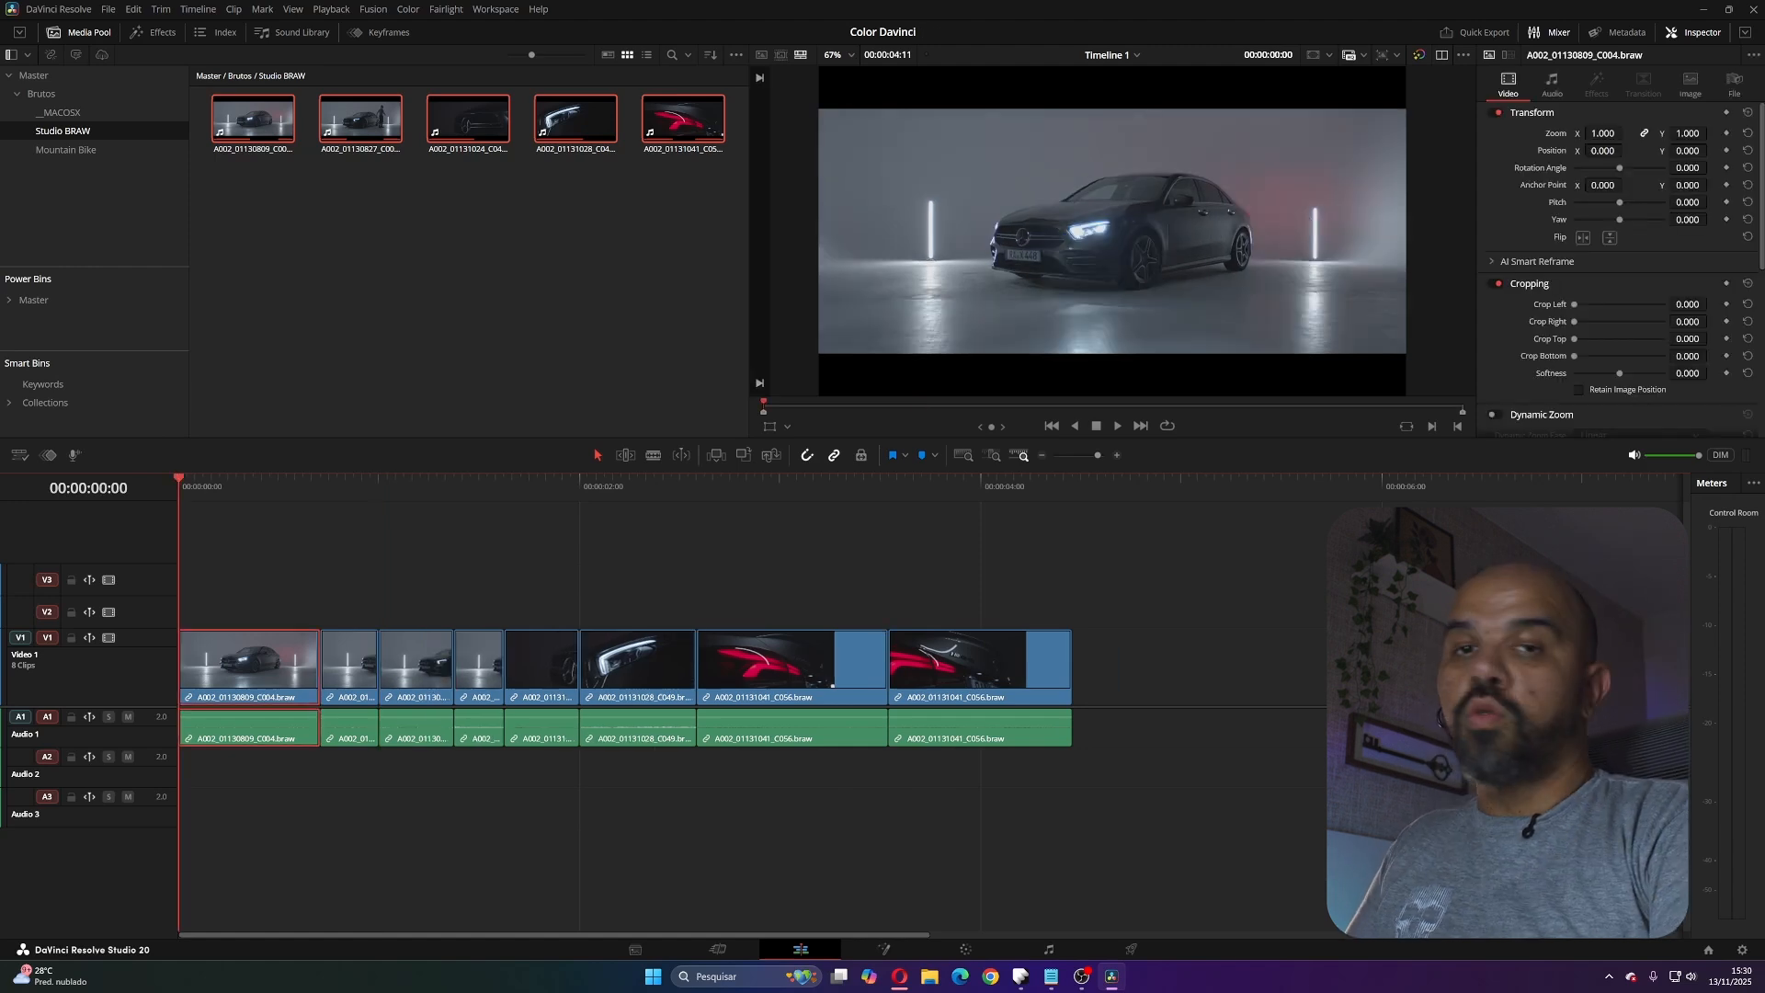
- Play the timeline from the start and step frame by frame back and forth around 00:00:01:04
key(space)
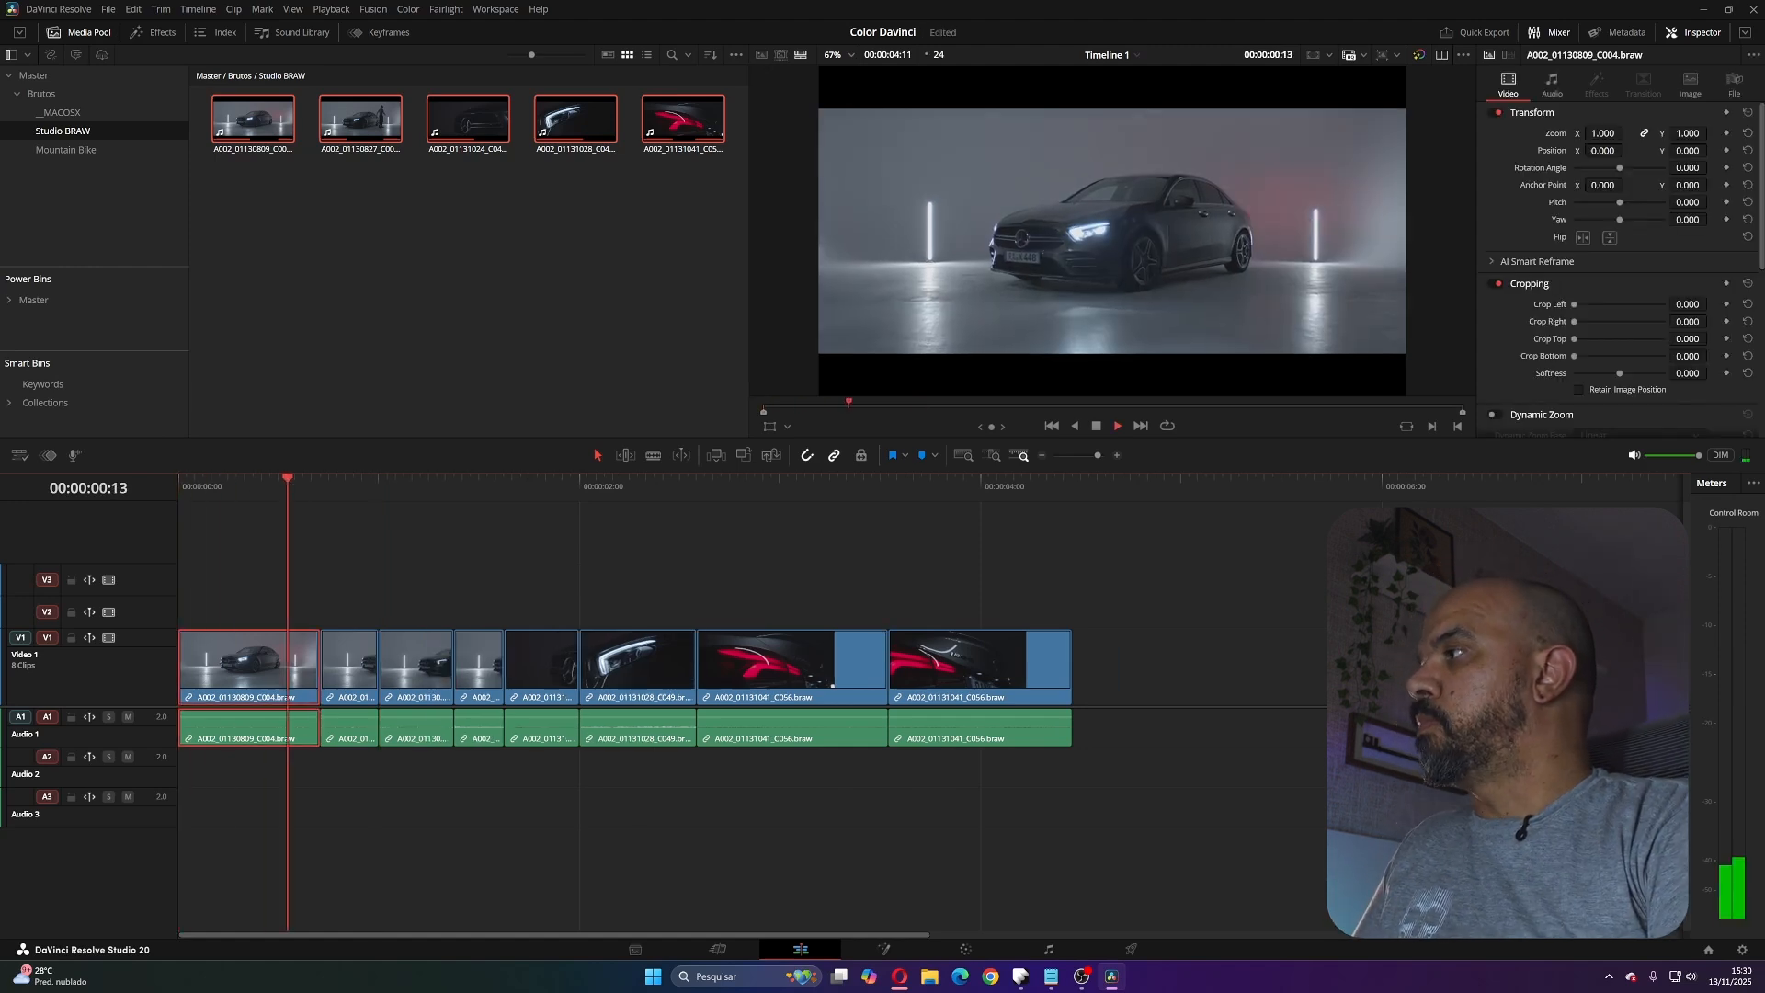
key(space)
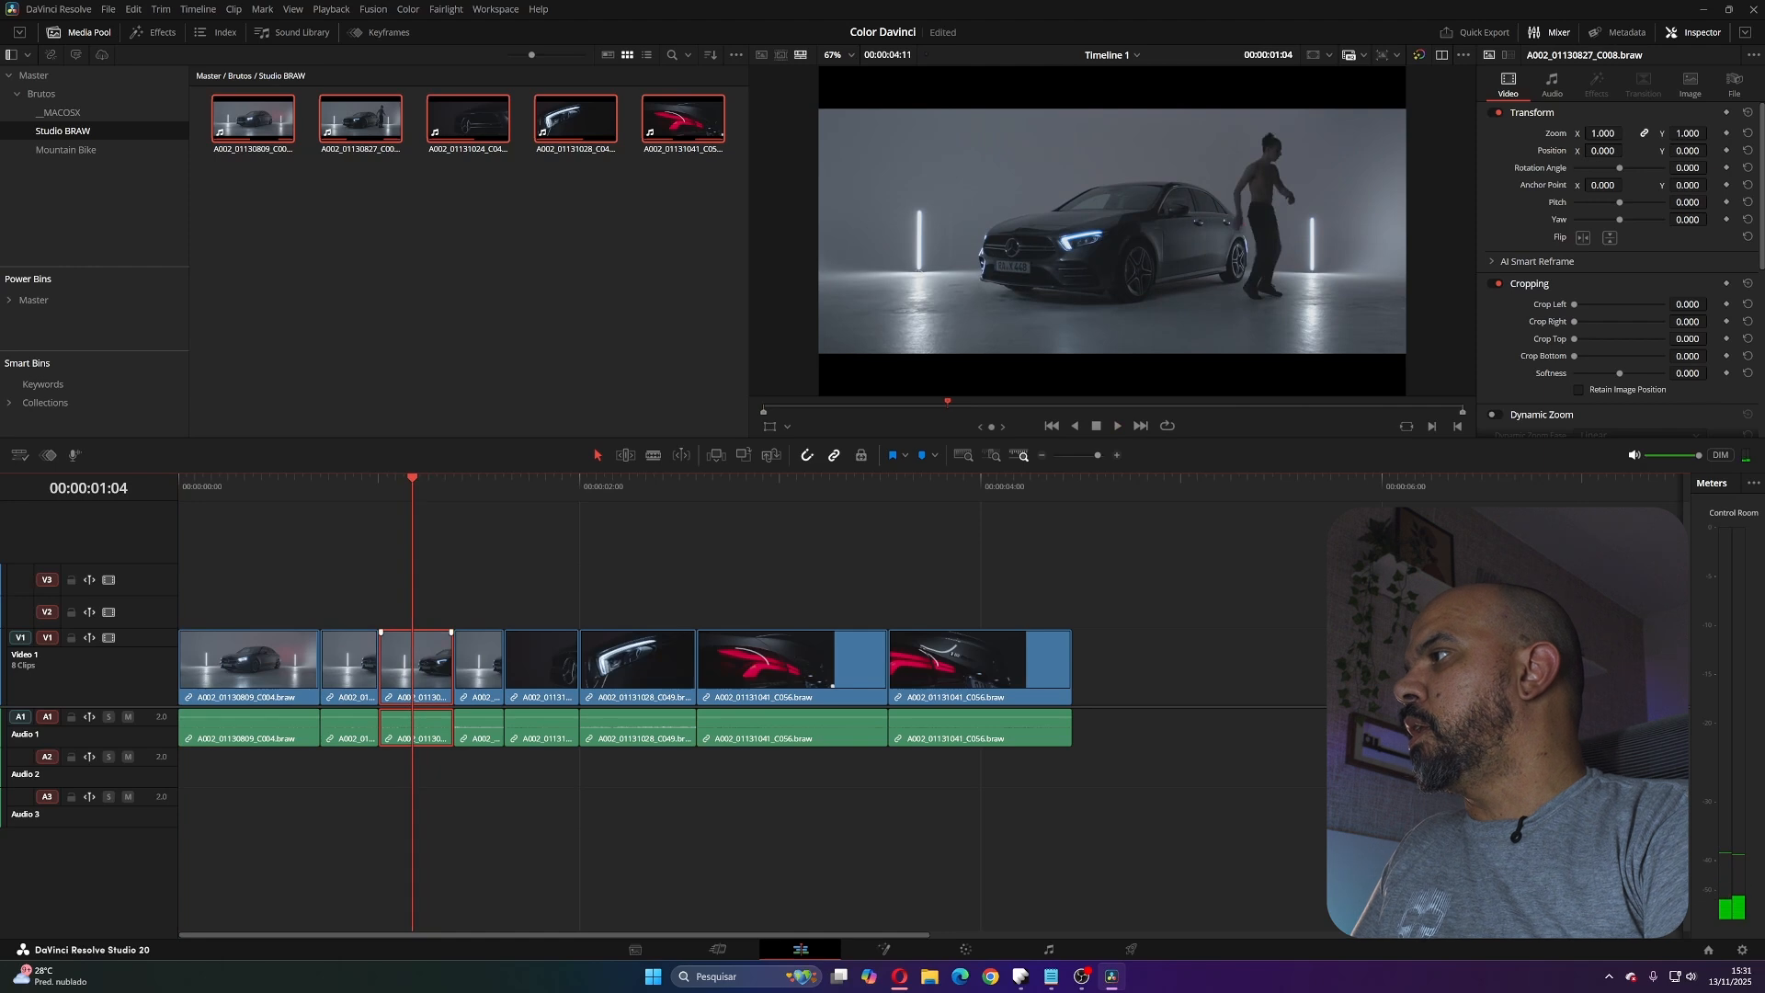
key(Left)
key(Left)
key(Left)
key(Right)
key(Right)
key(Right)
key(Right)
key(Right)
key(Right)
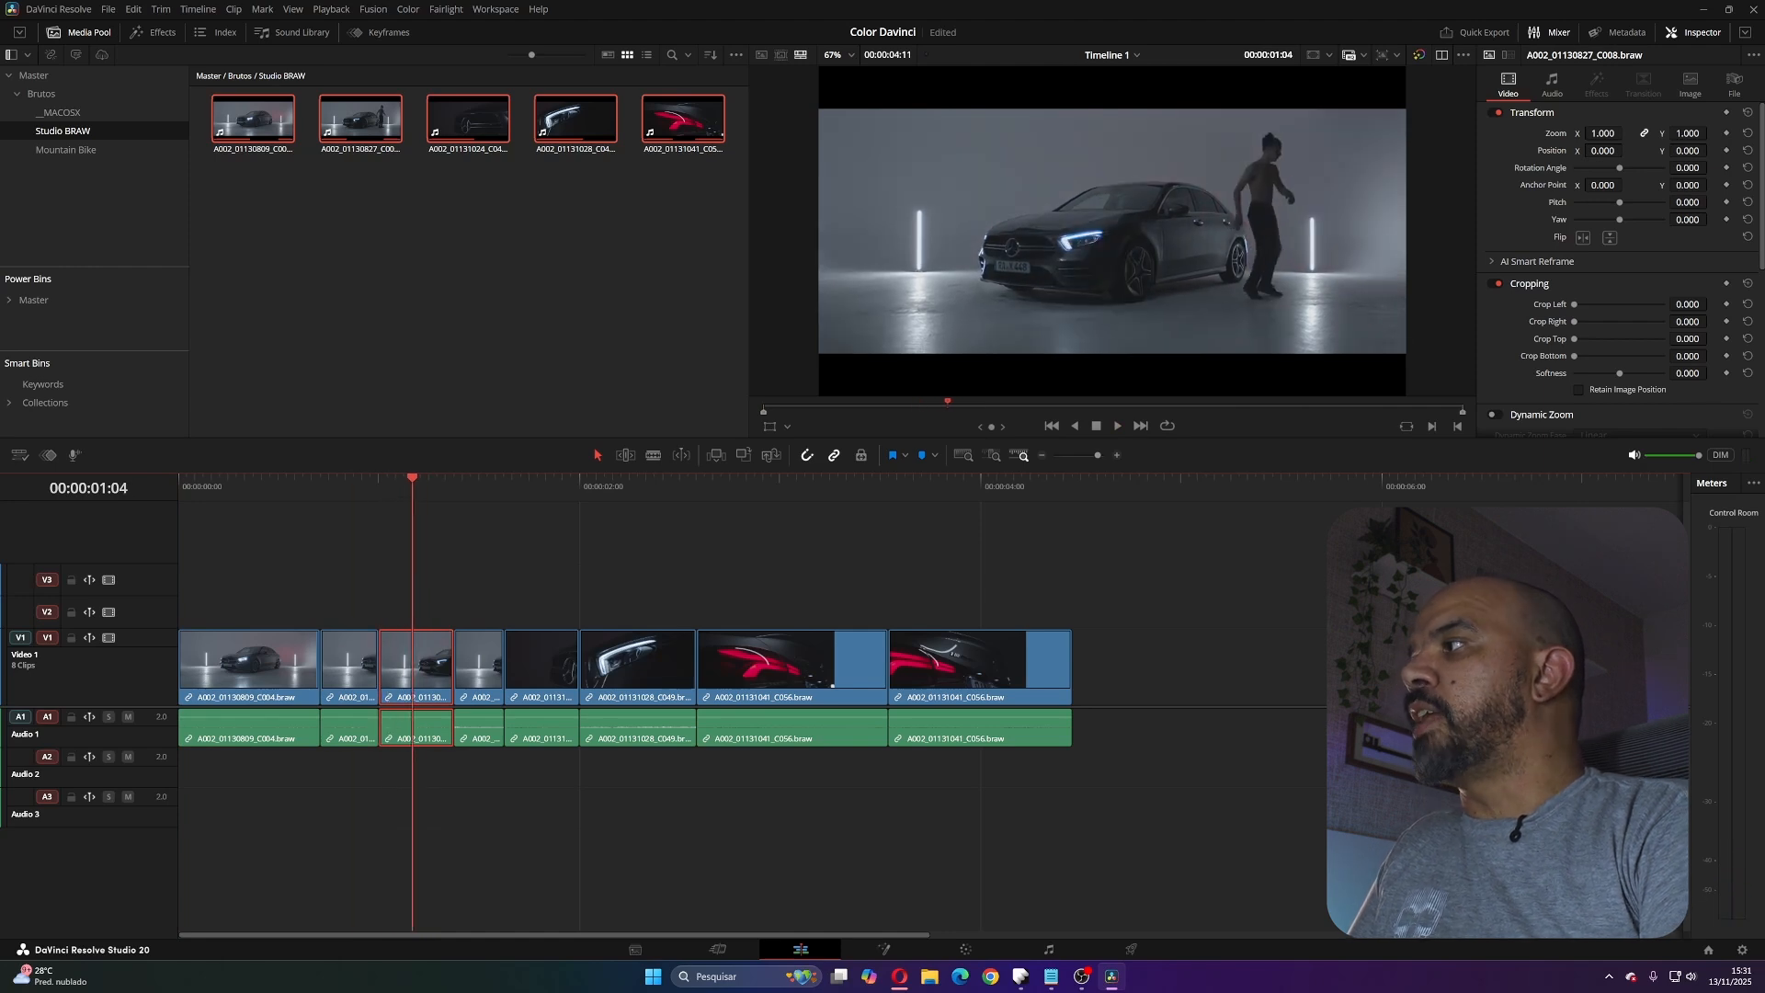
key(Left)
key(Left)
key(Left)
key(Left)
key(Right)
key(Right)
key(Right)
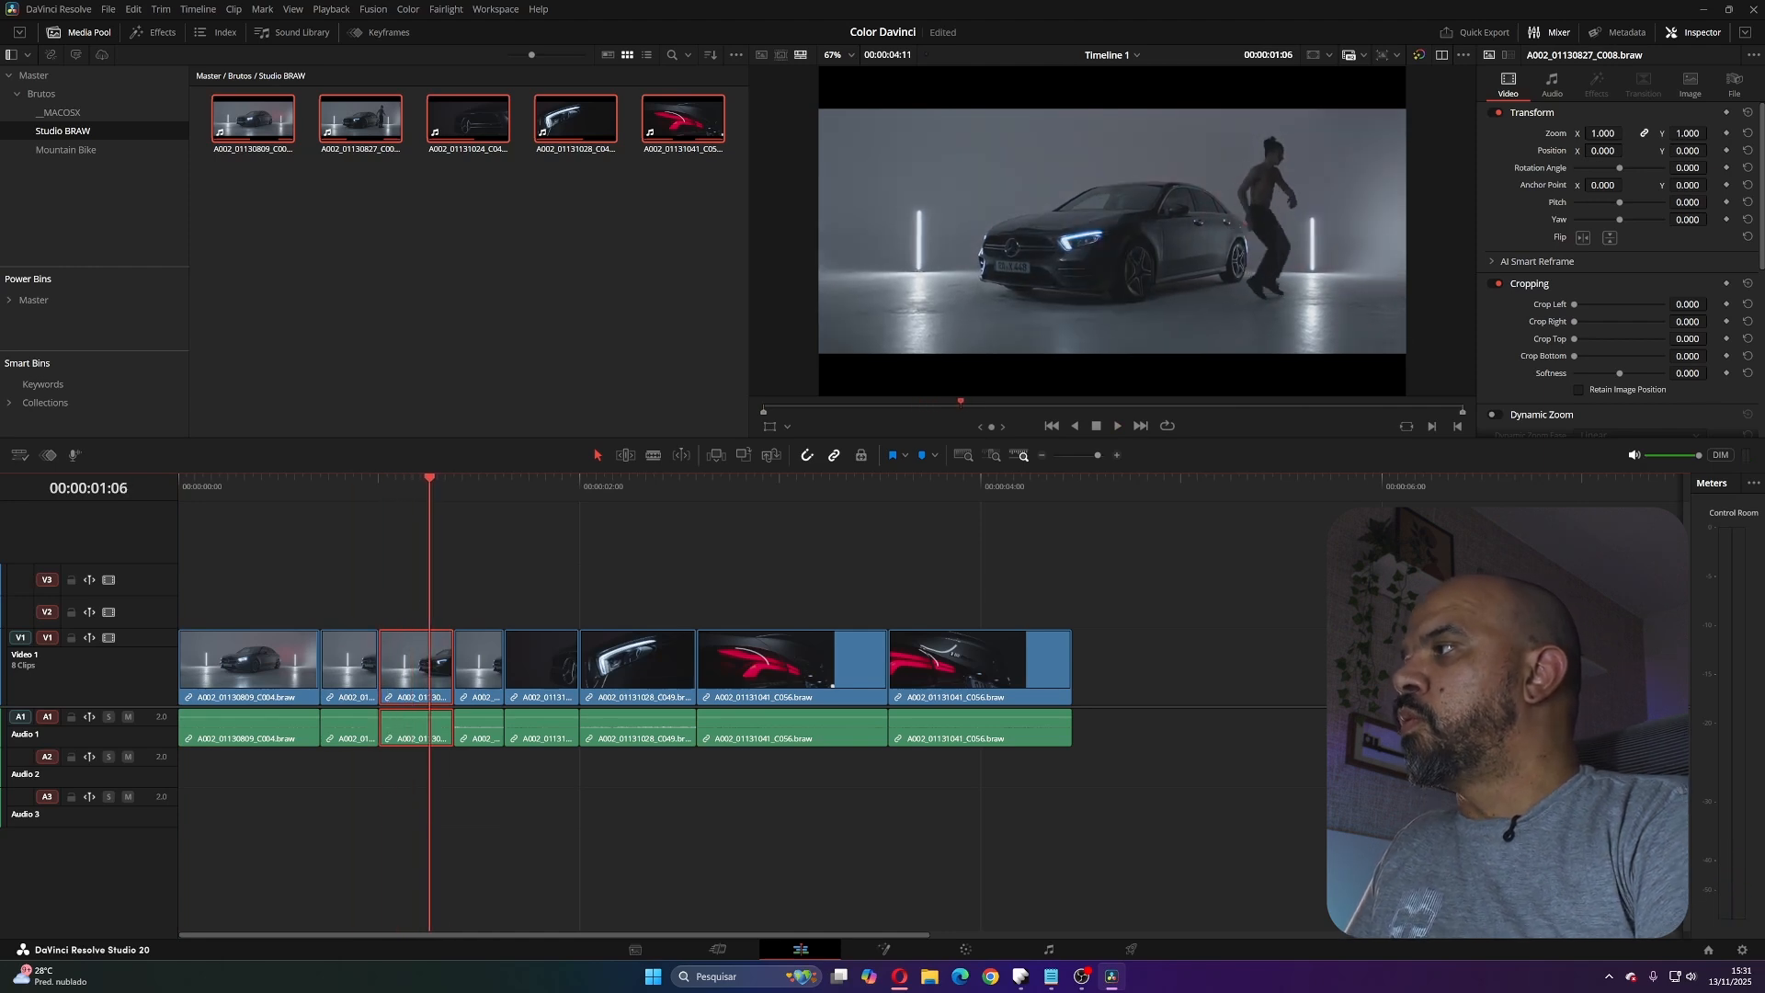
key(Left)
key(Left)
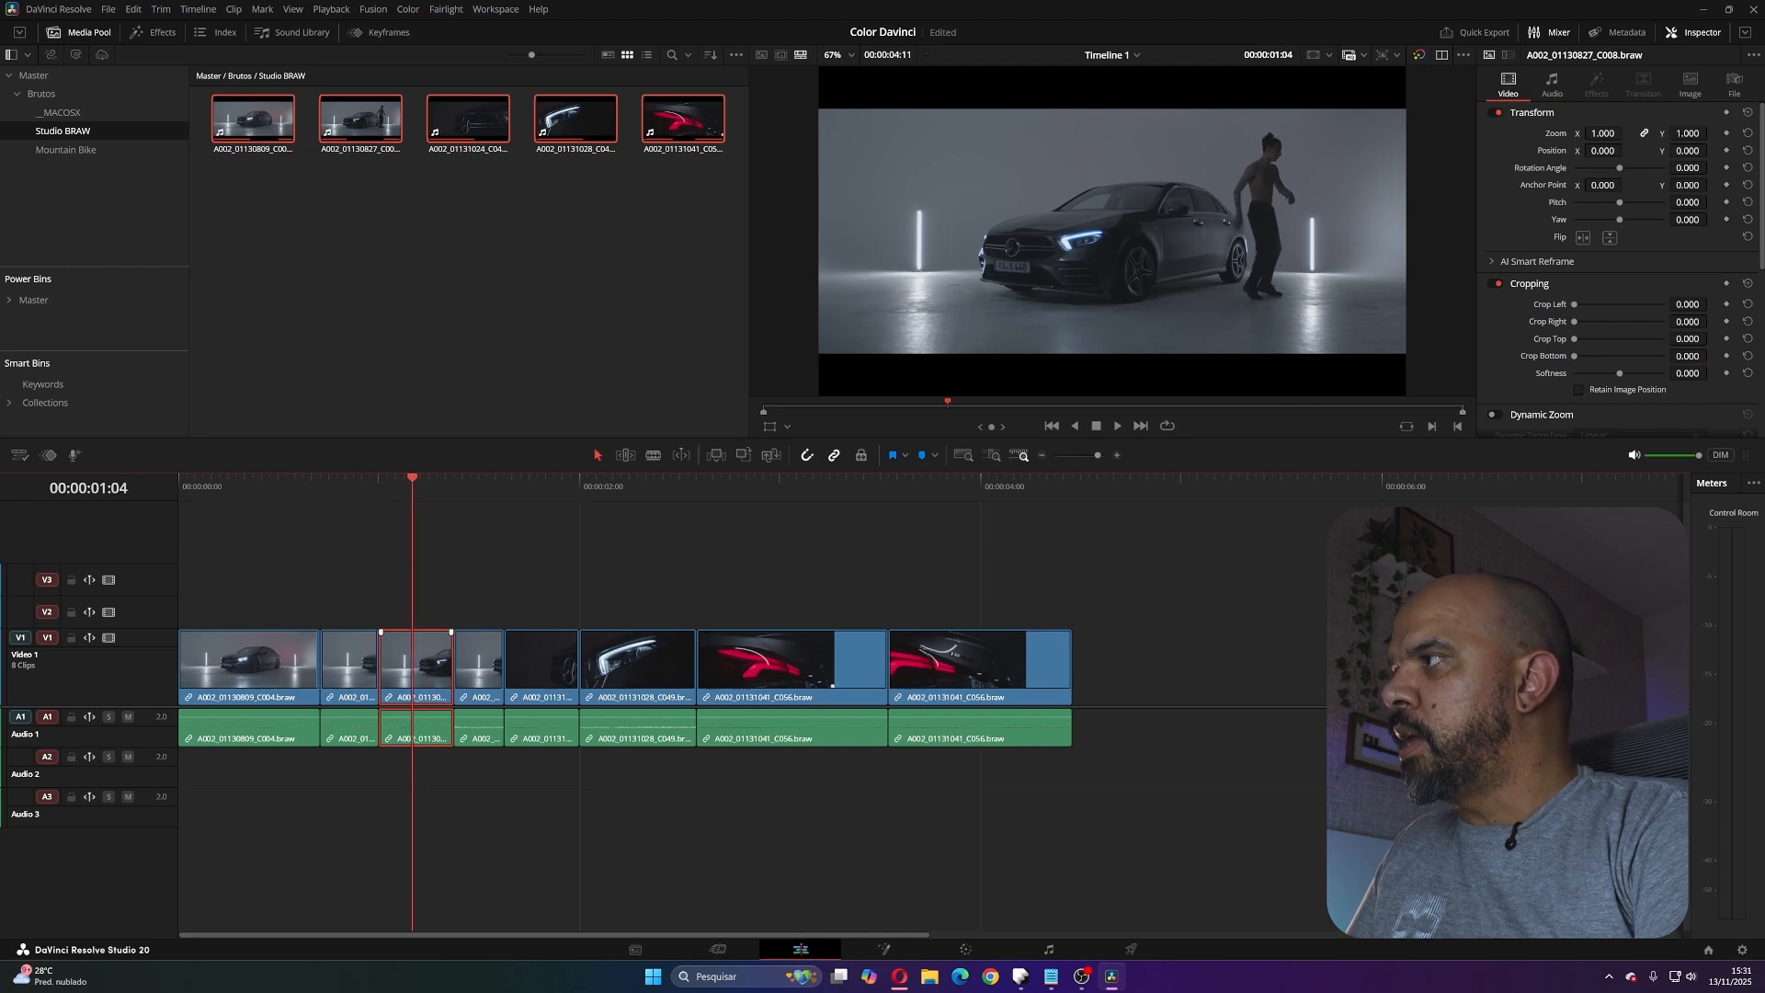
- Select the A002_01130827_C008.braw clip at 00:00:01:04 and swap it rightward until it sits directly before A002_01131028_C049.braw
click(432, 589)
click(423, 664)
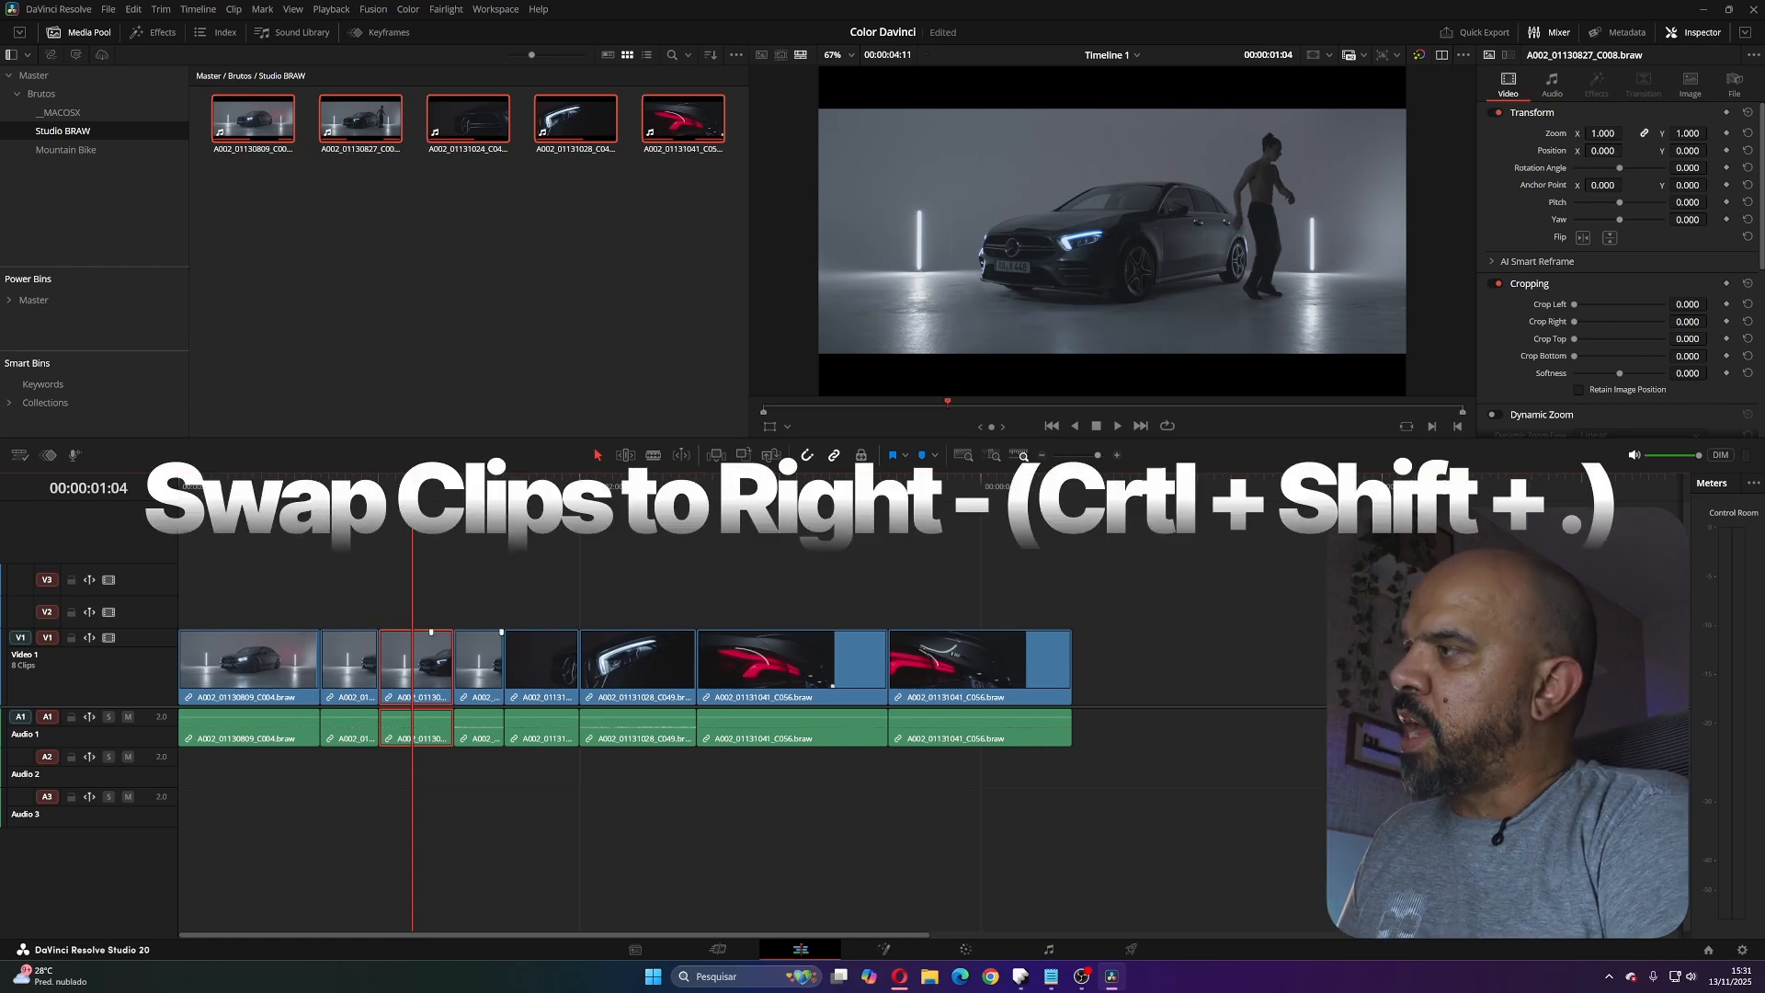
key(ctrl+shift+period)
key(ctrl+shift+comma)
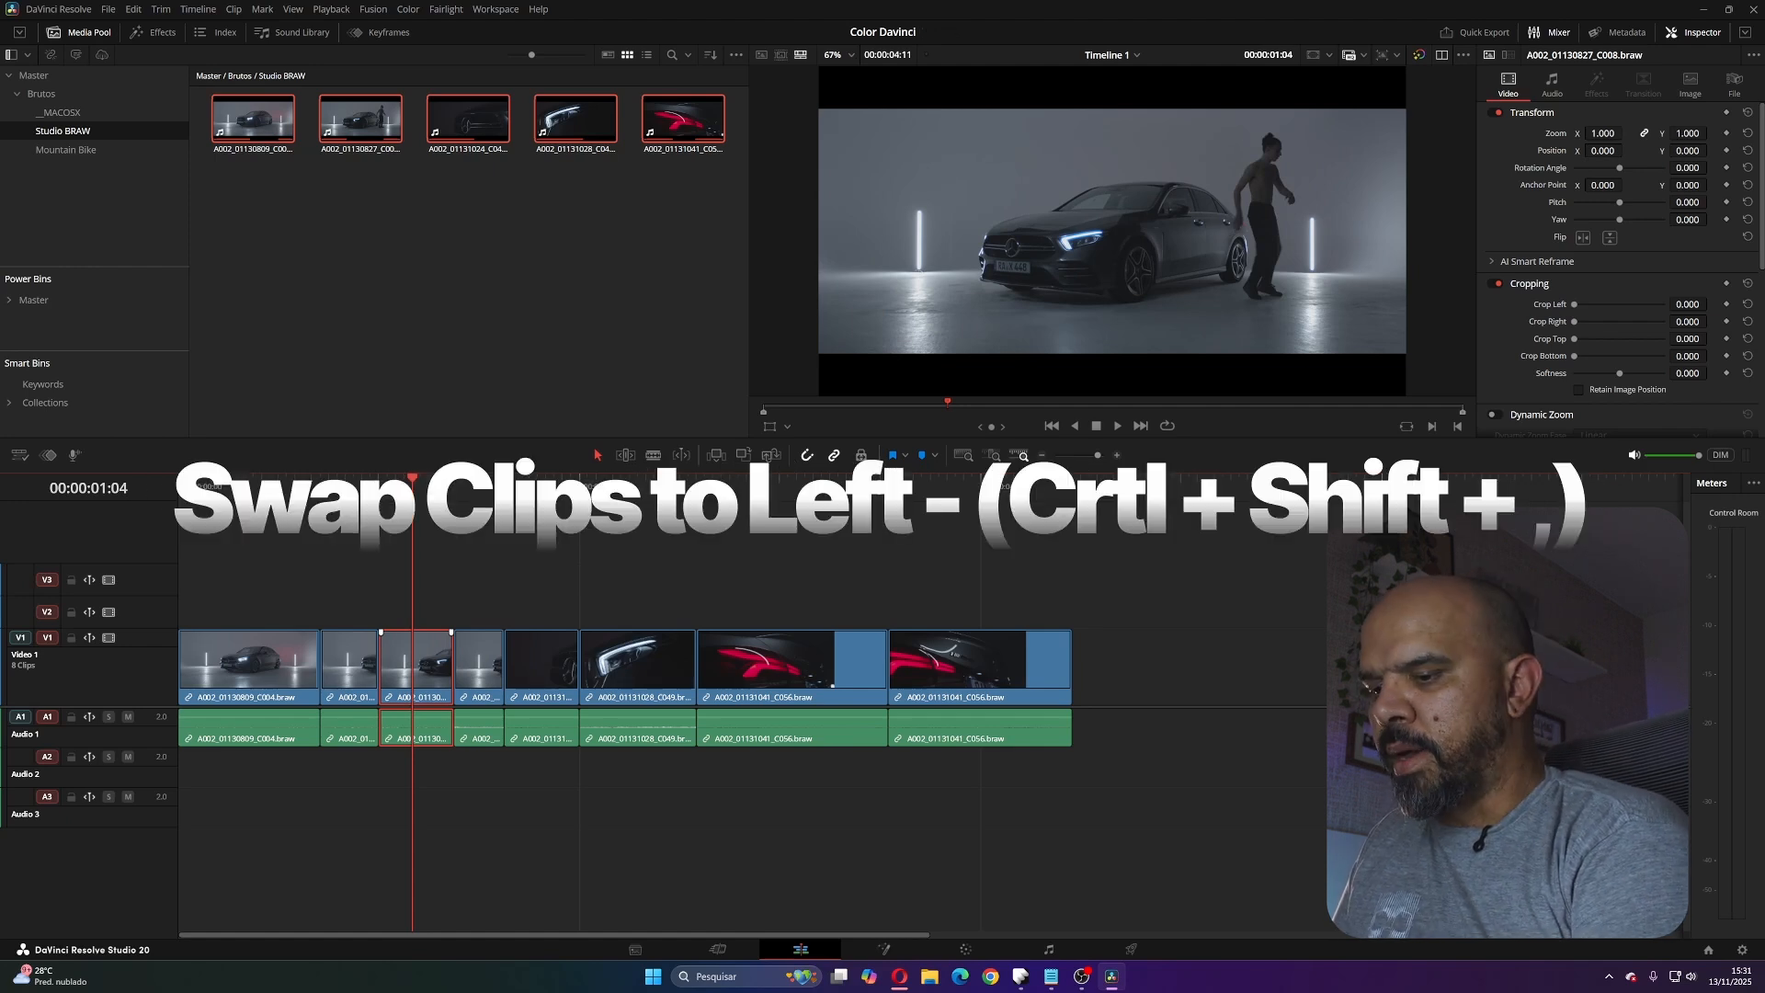
key(ctrl+shift+period)
key(ctrl+shift+period)
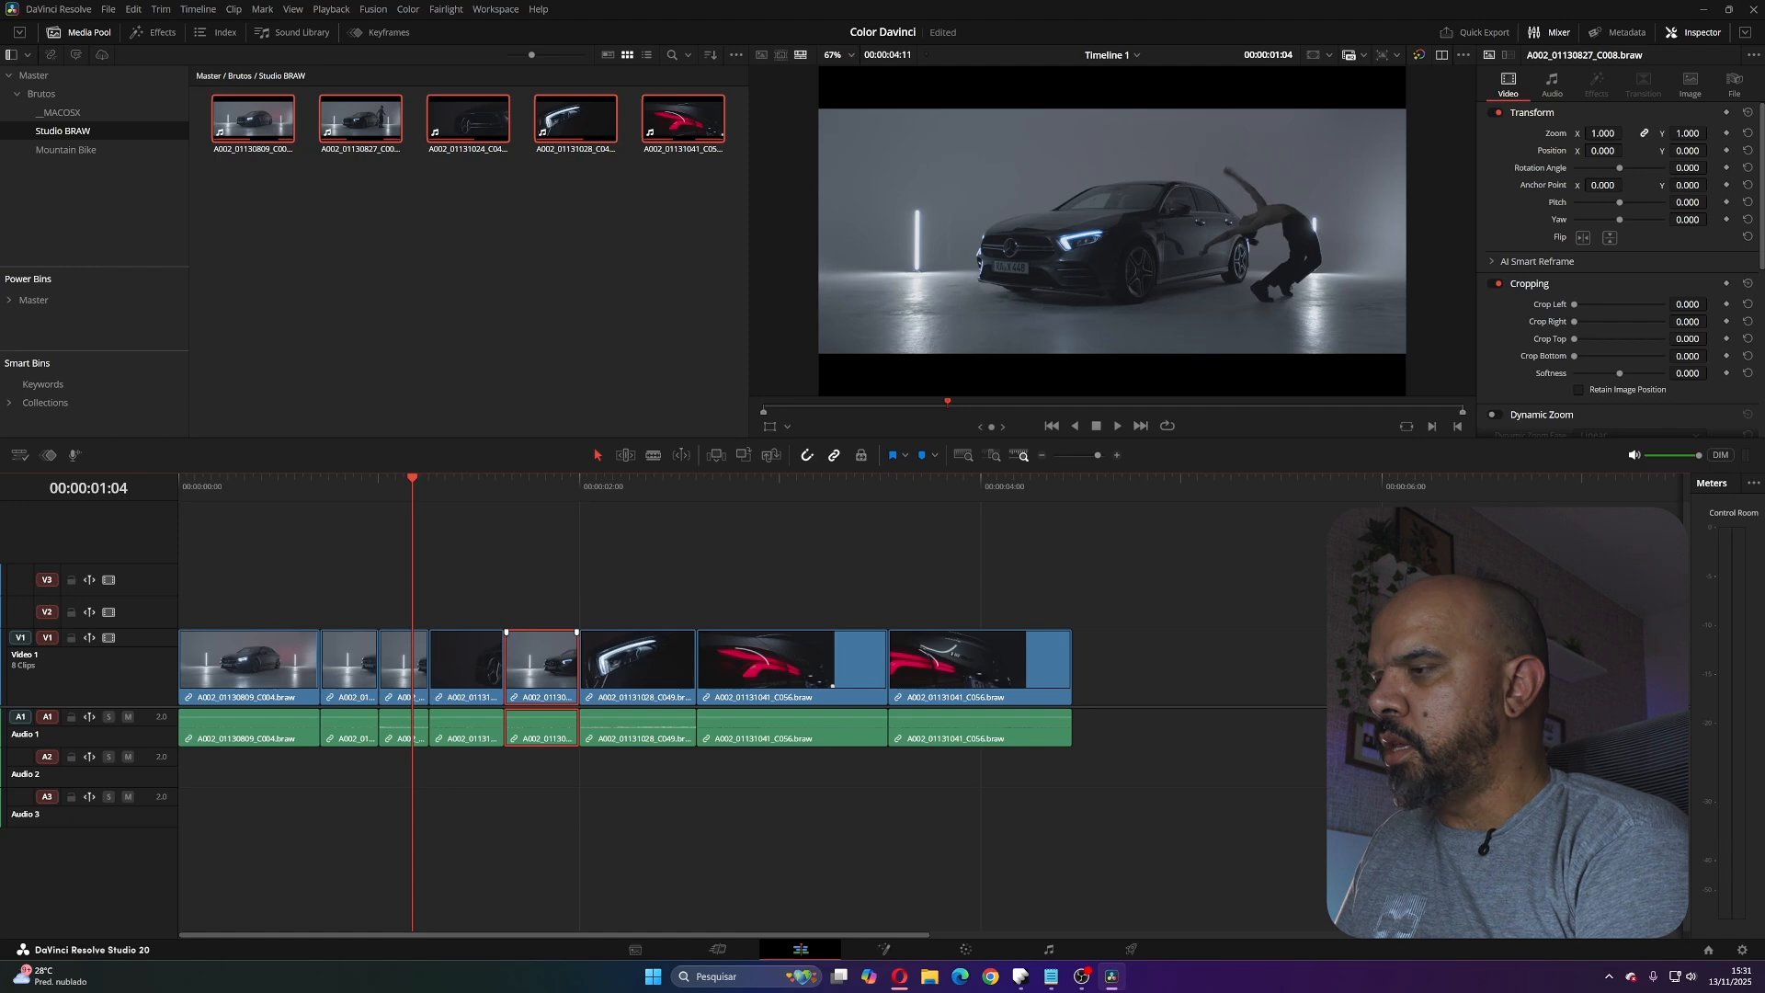
- Swap the selected A002_01130827_C008.braw clip left, and back right until it sits between the two A002_01131041_C056.braw sections
key(ctrl+shift+comma)
key(ctrl+shift+comma)
key(ctrl+shift+comma)
key(ctrl+shift+period)
key(ctrl+shift+period)
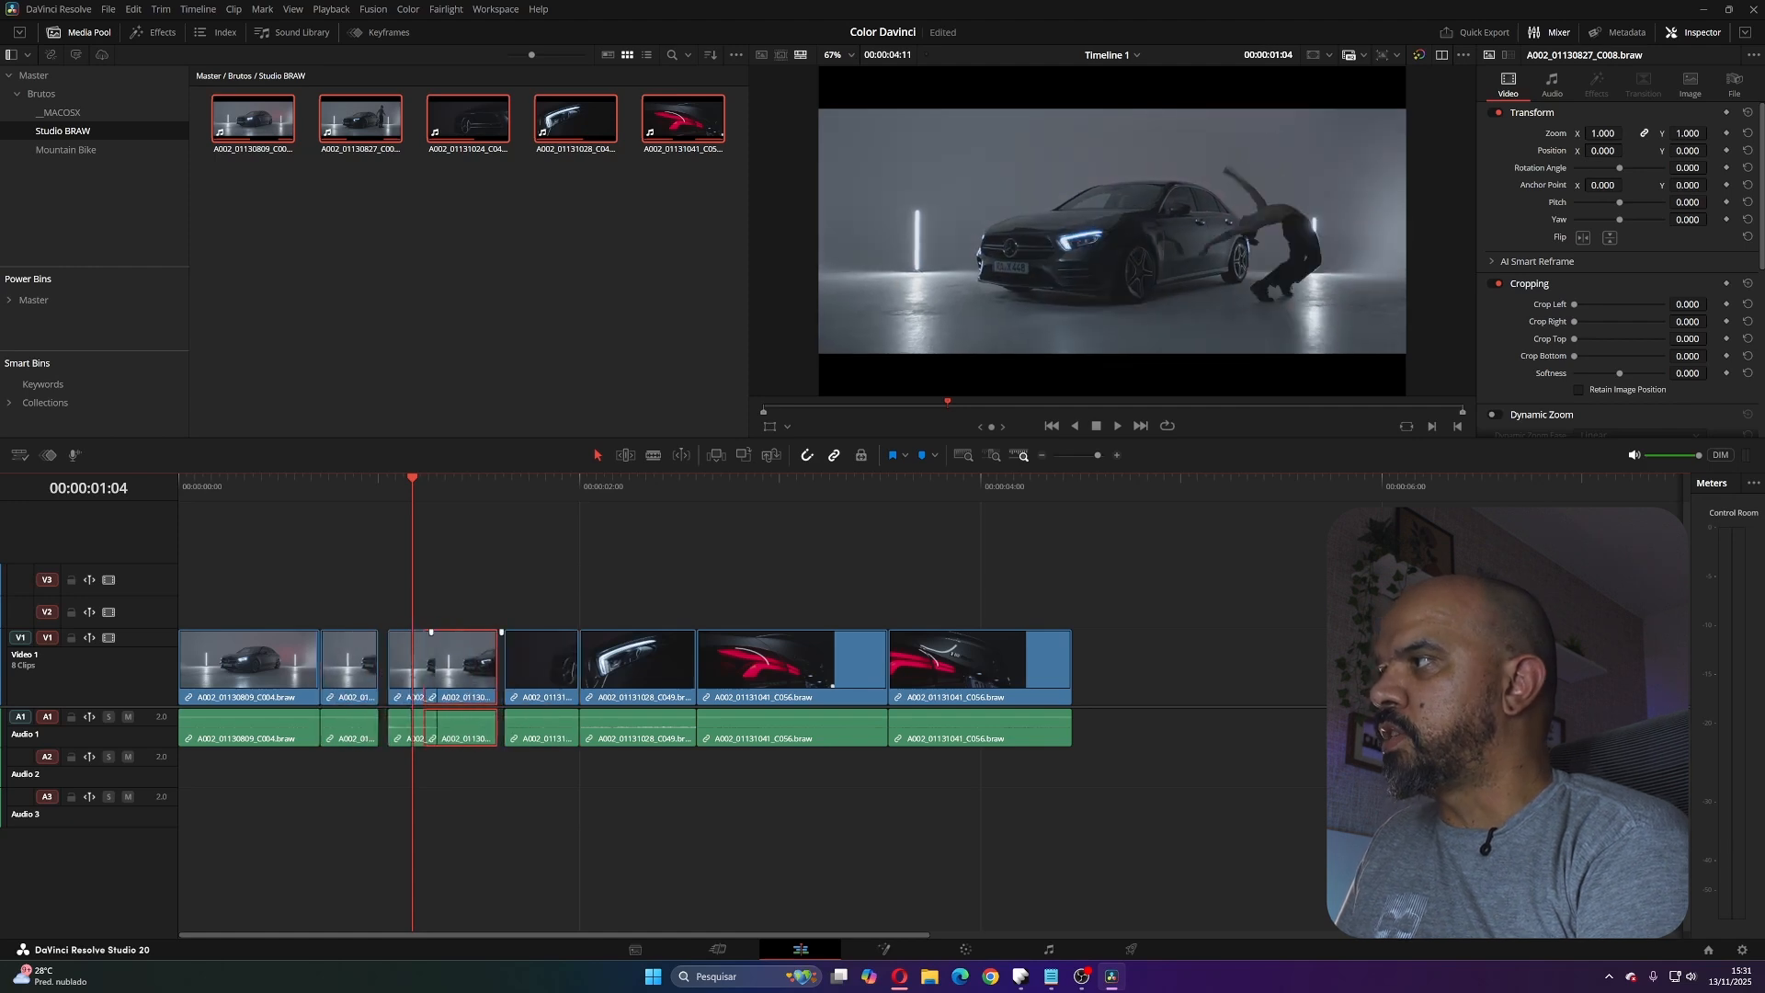
key(ctrl+shift+period)
key(ctrl+shift+period)
key(ctrl+shift+period)
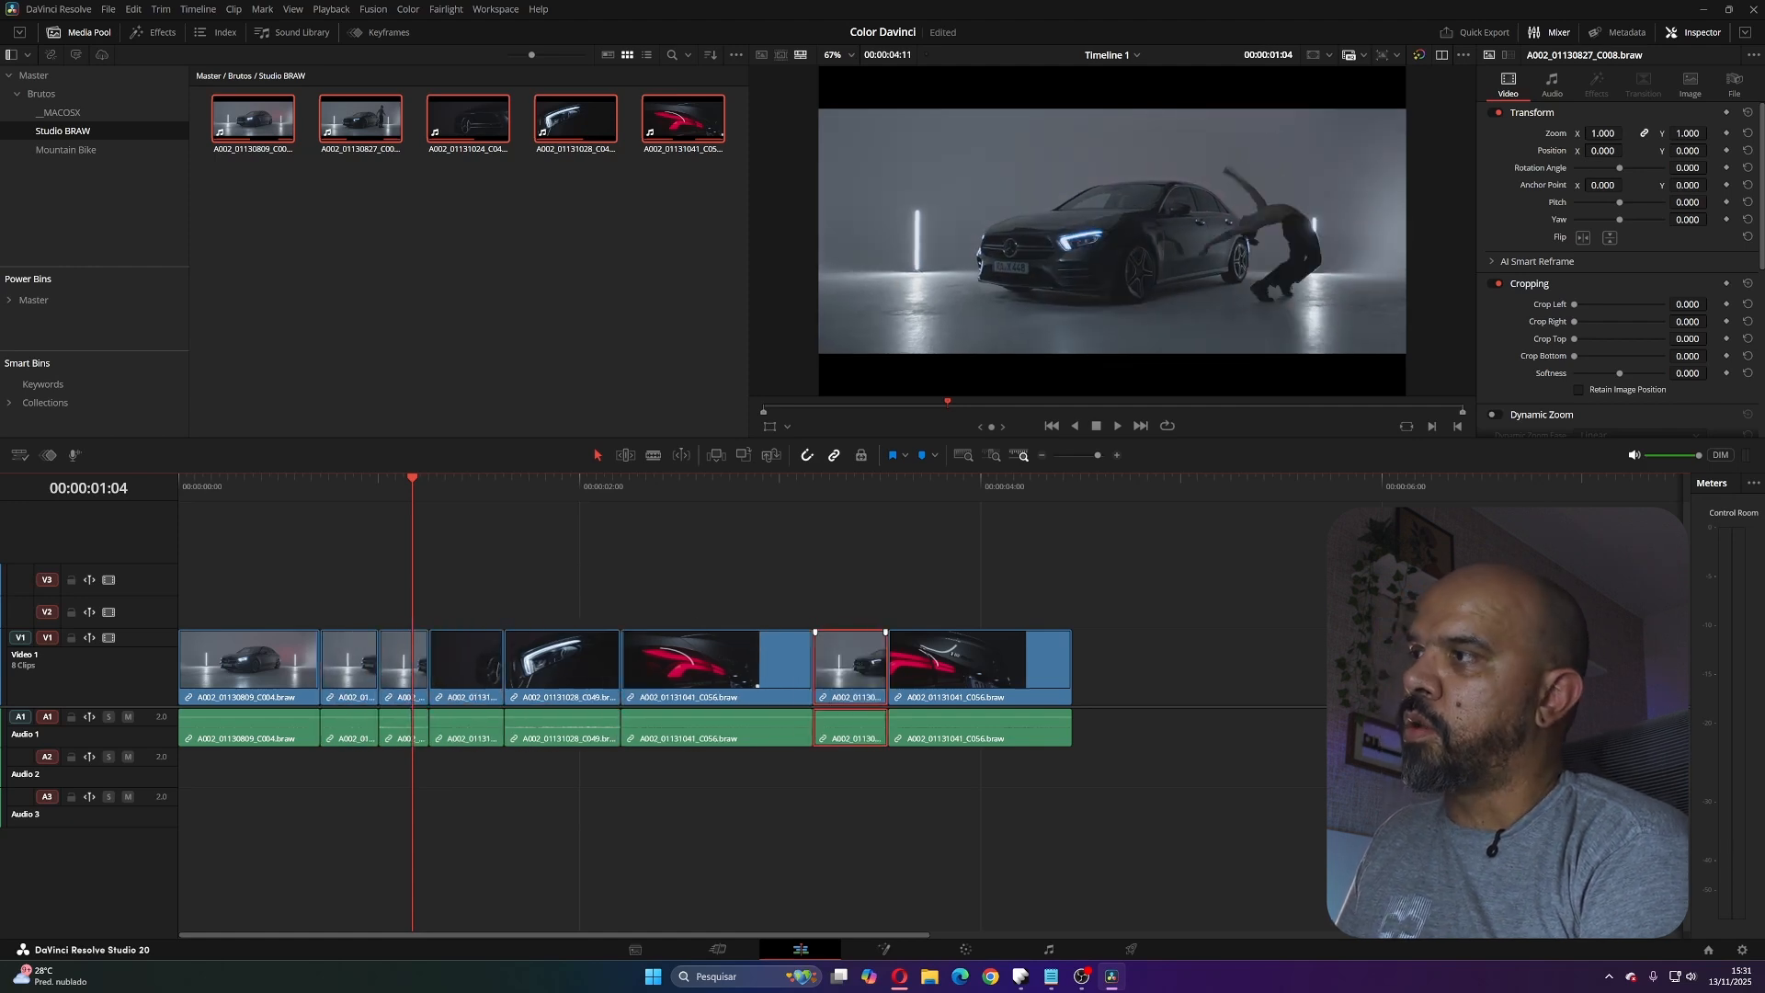
- Swap the selected clip back left and place it directly after the shorter A002_01130827_C008.braw section, before A002_01131024_C045.braw
key(ctrl+shift+comma)
key(ctrl+shift+comma)
key(ctrl+shift+comma)
key(ctrl+shift+comma)
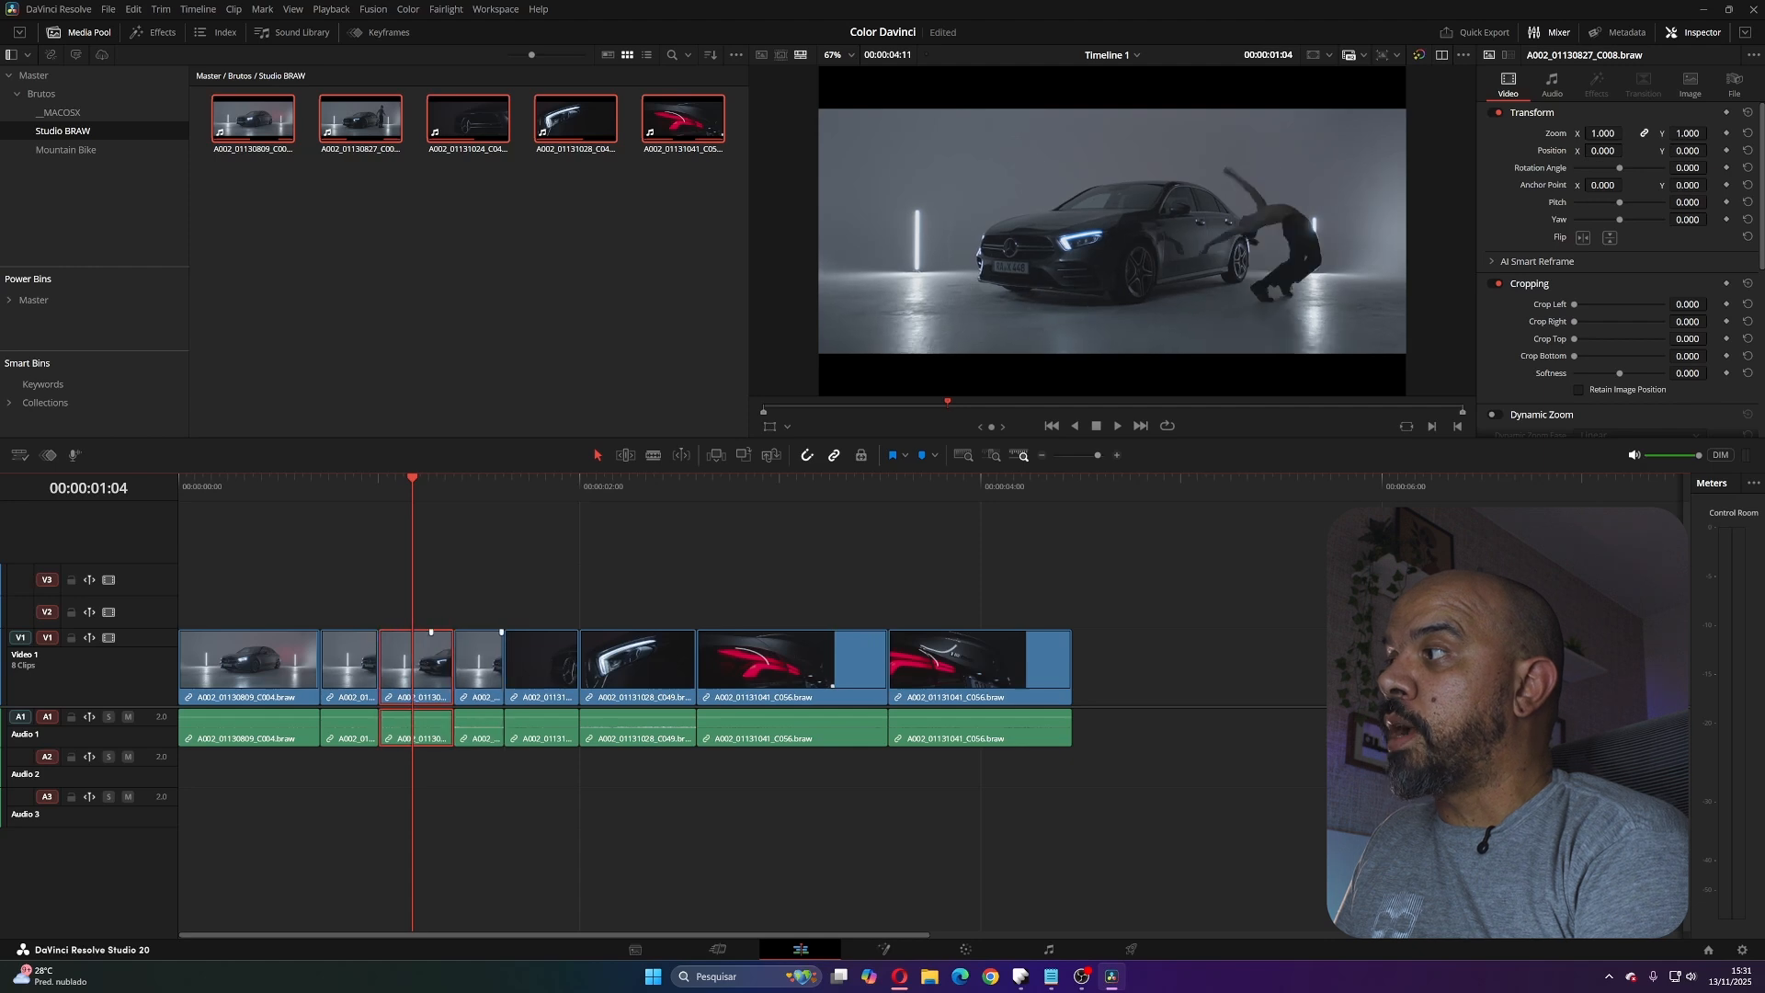
key(ctrl+shift+period)
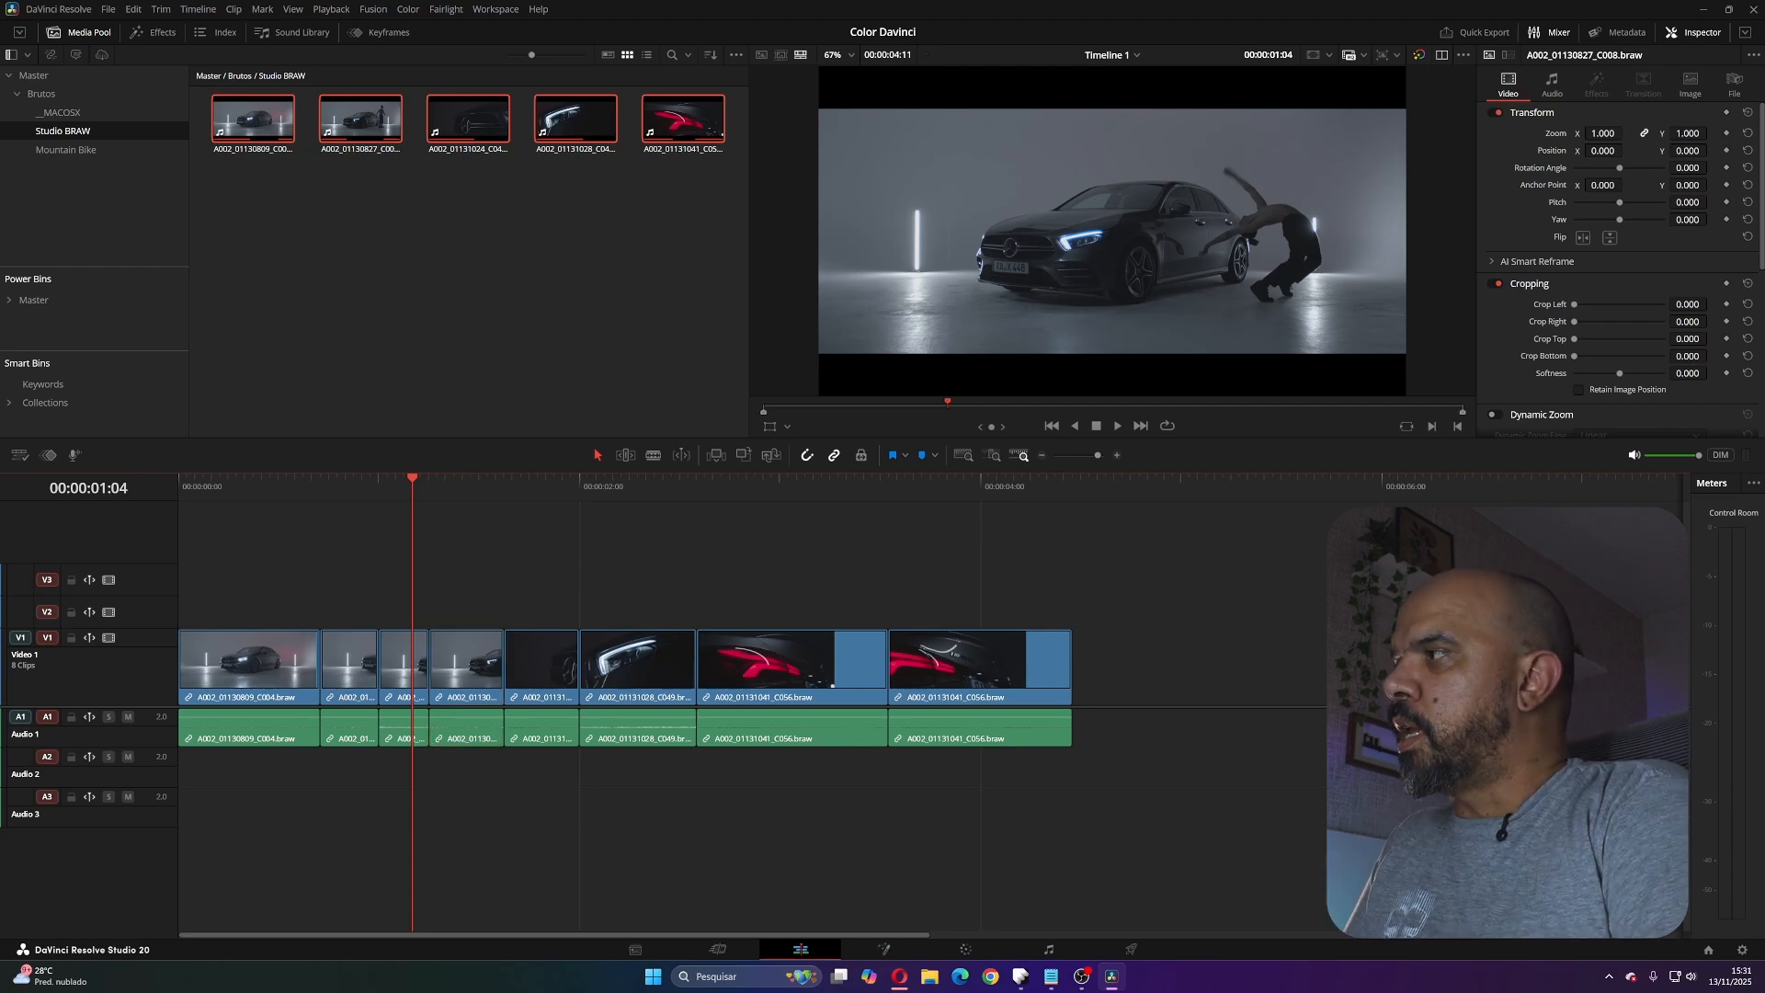
- Select the first four clips together and swap them rightward as a group to the end of the timeline
drag(262, 589, 466, 795)
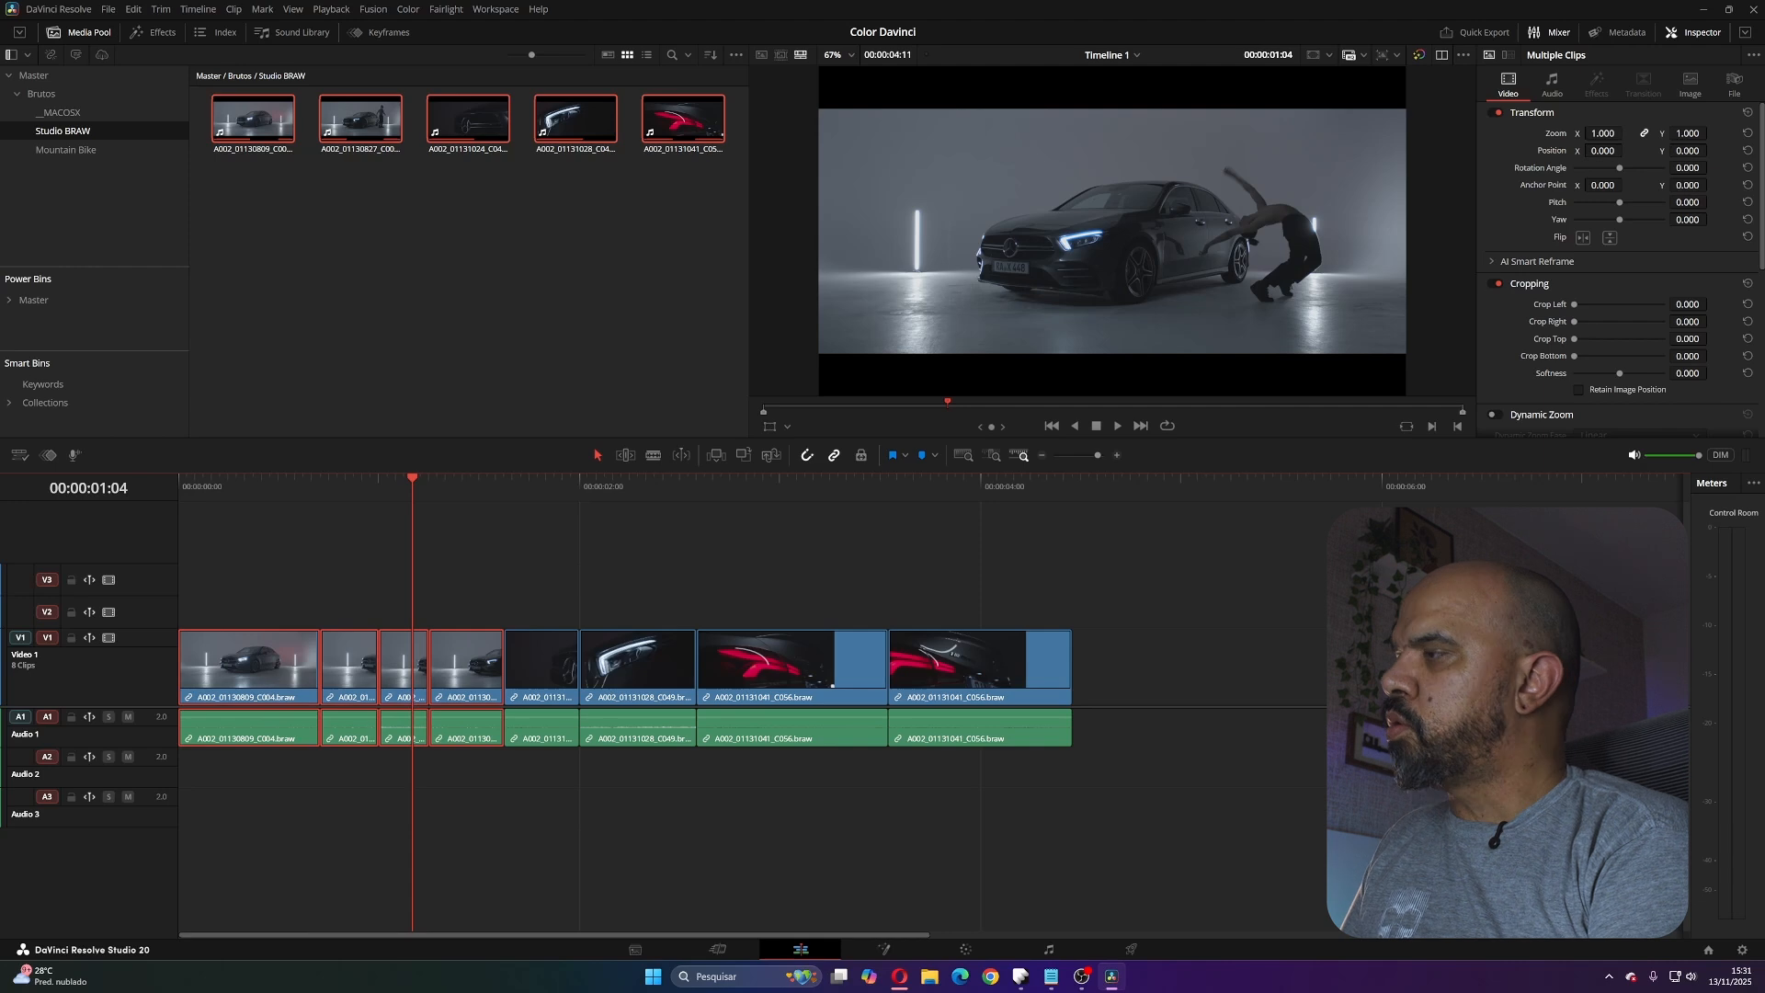
key(ctrl+shift+period)
key(ctrl+shift+period)
key(ctrl+shift+period)
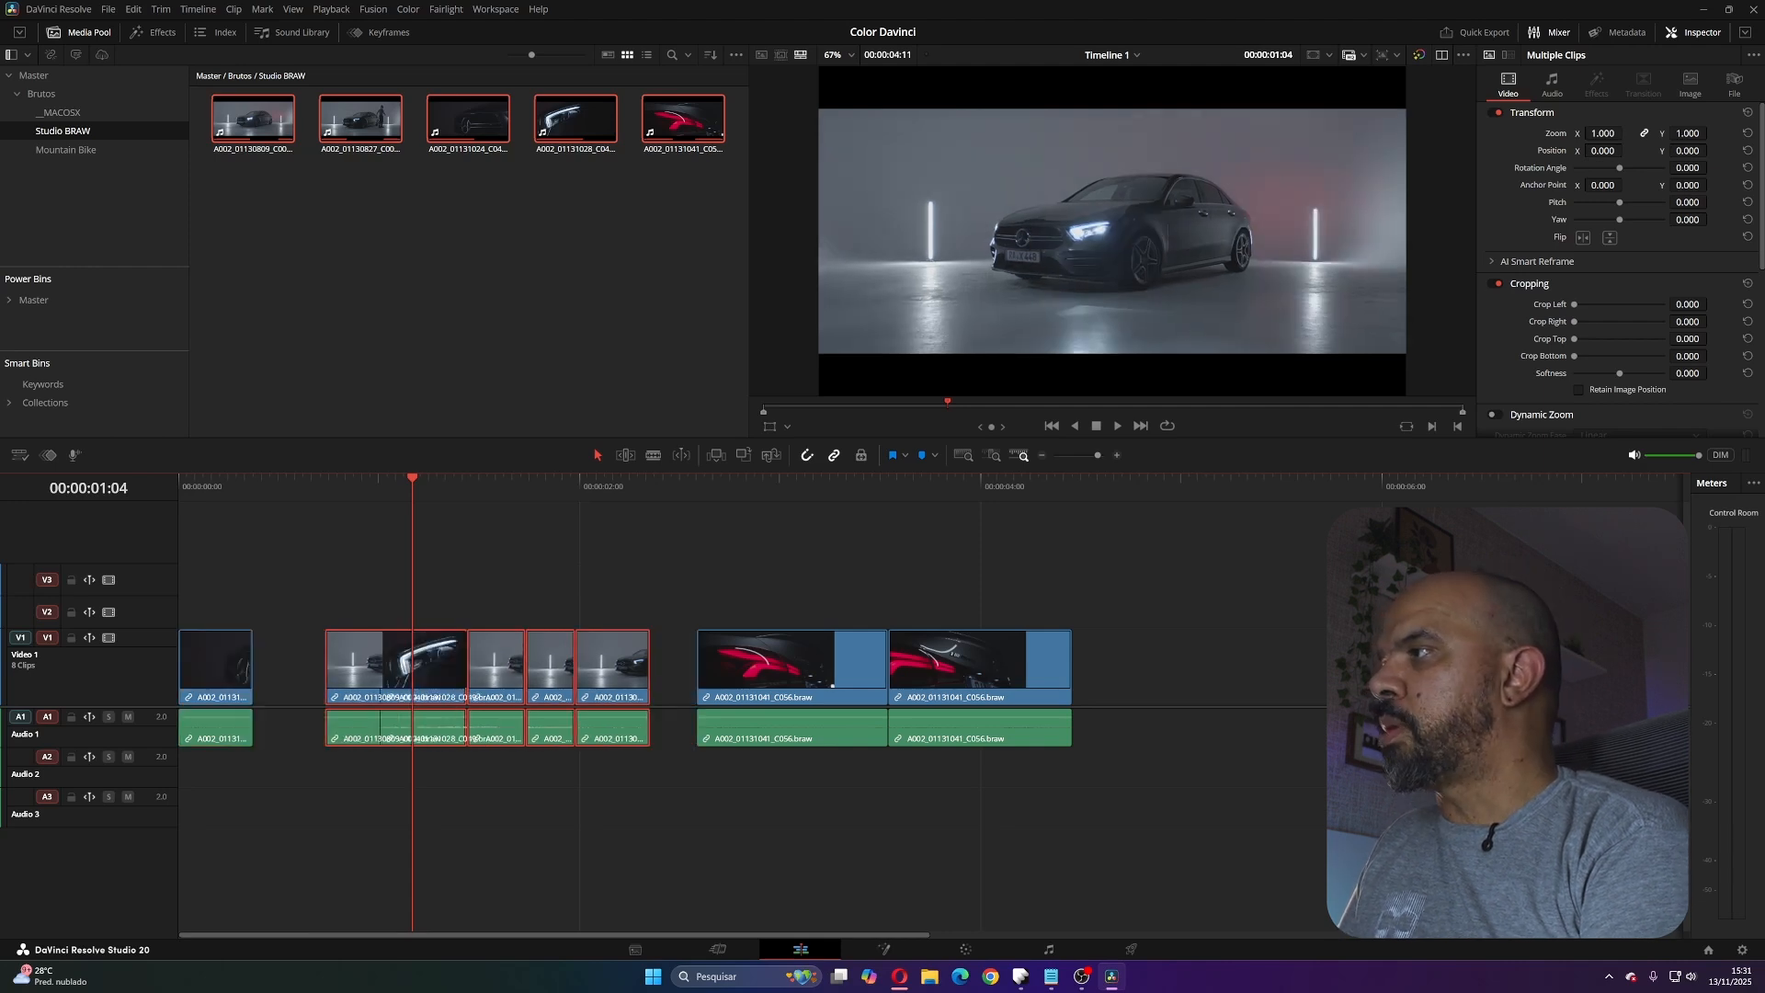
key(ctrl+shift+period)
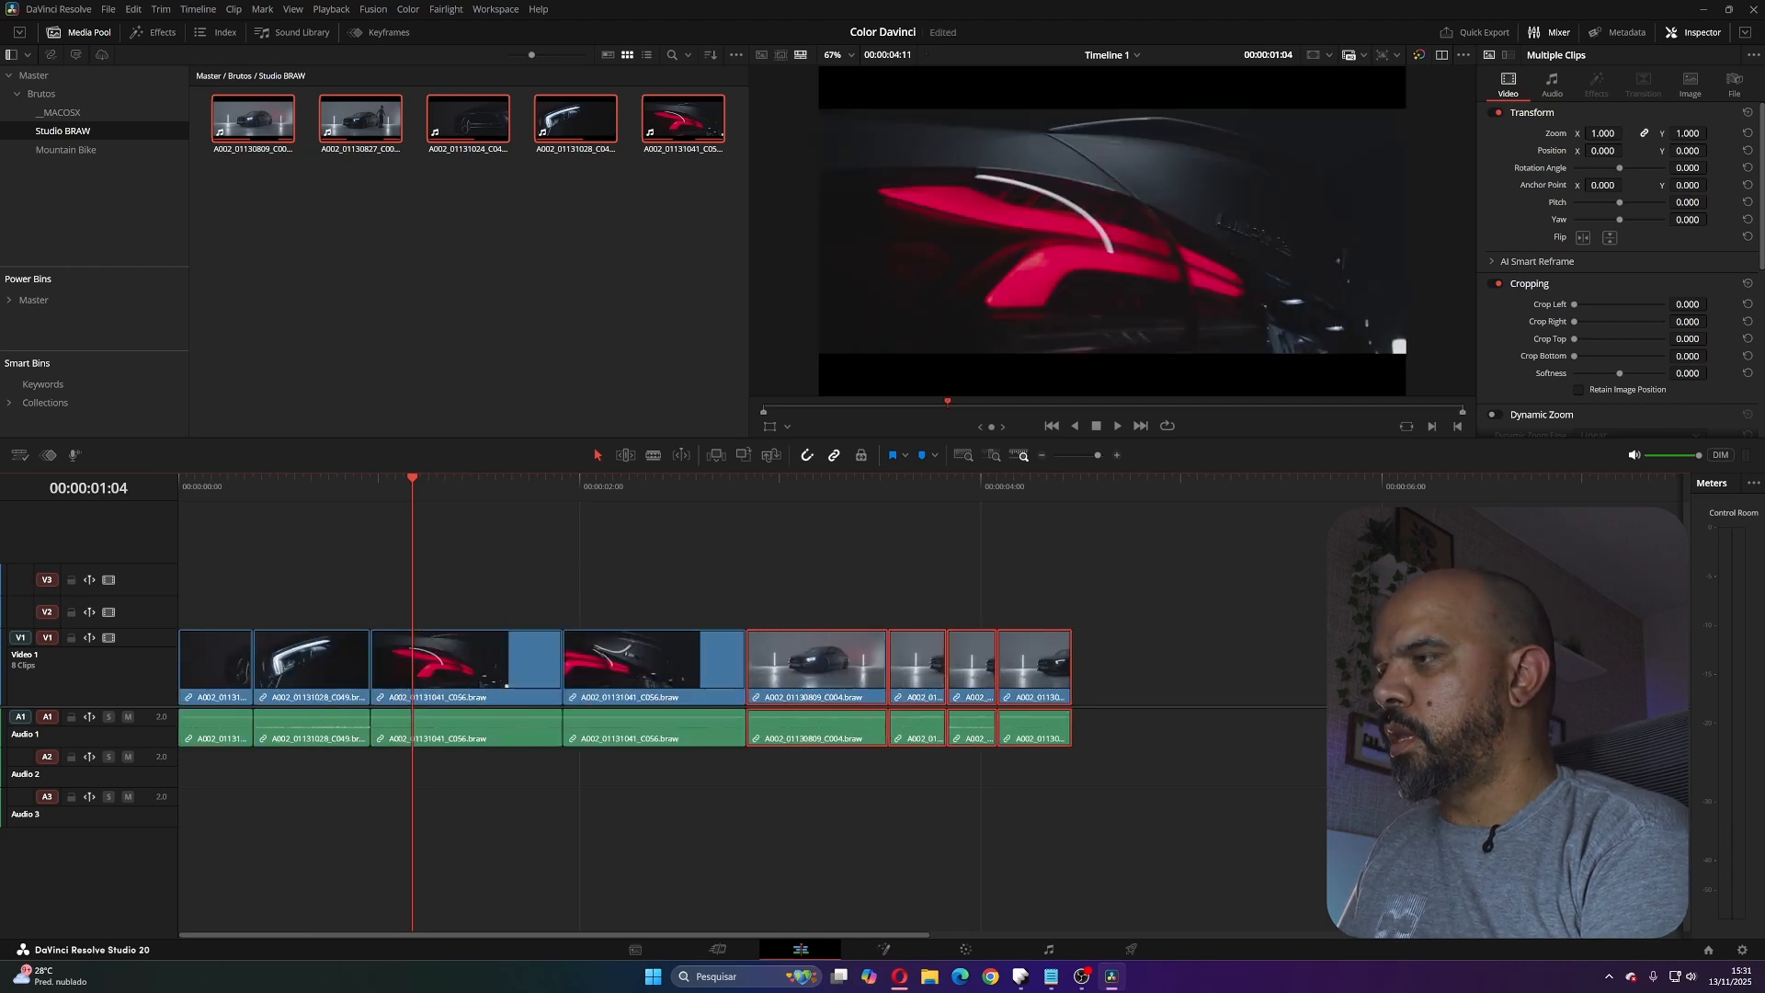
- Swap the group of four selected clips leftward, back to the start of the timeline
key(ctrl+shift+comma)
key(ctrl+shift+comma)
key(ctrl+shift+comma)
key(ctrl+shift+comma)
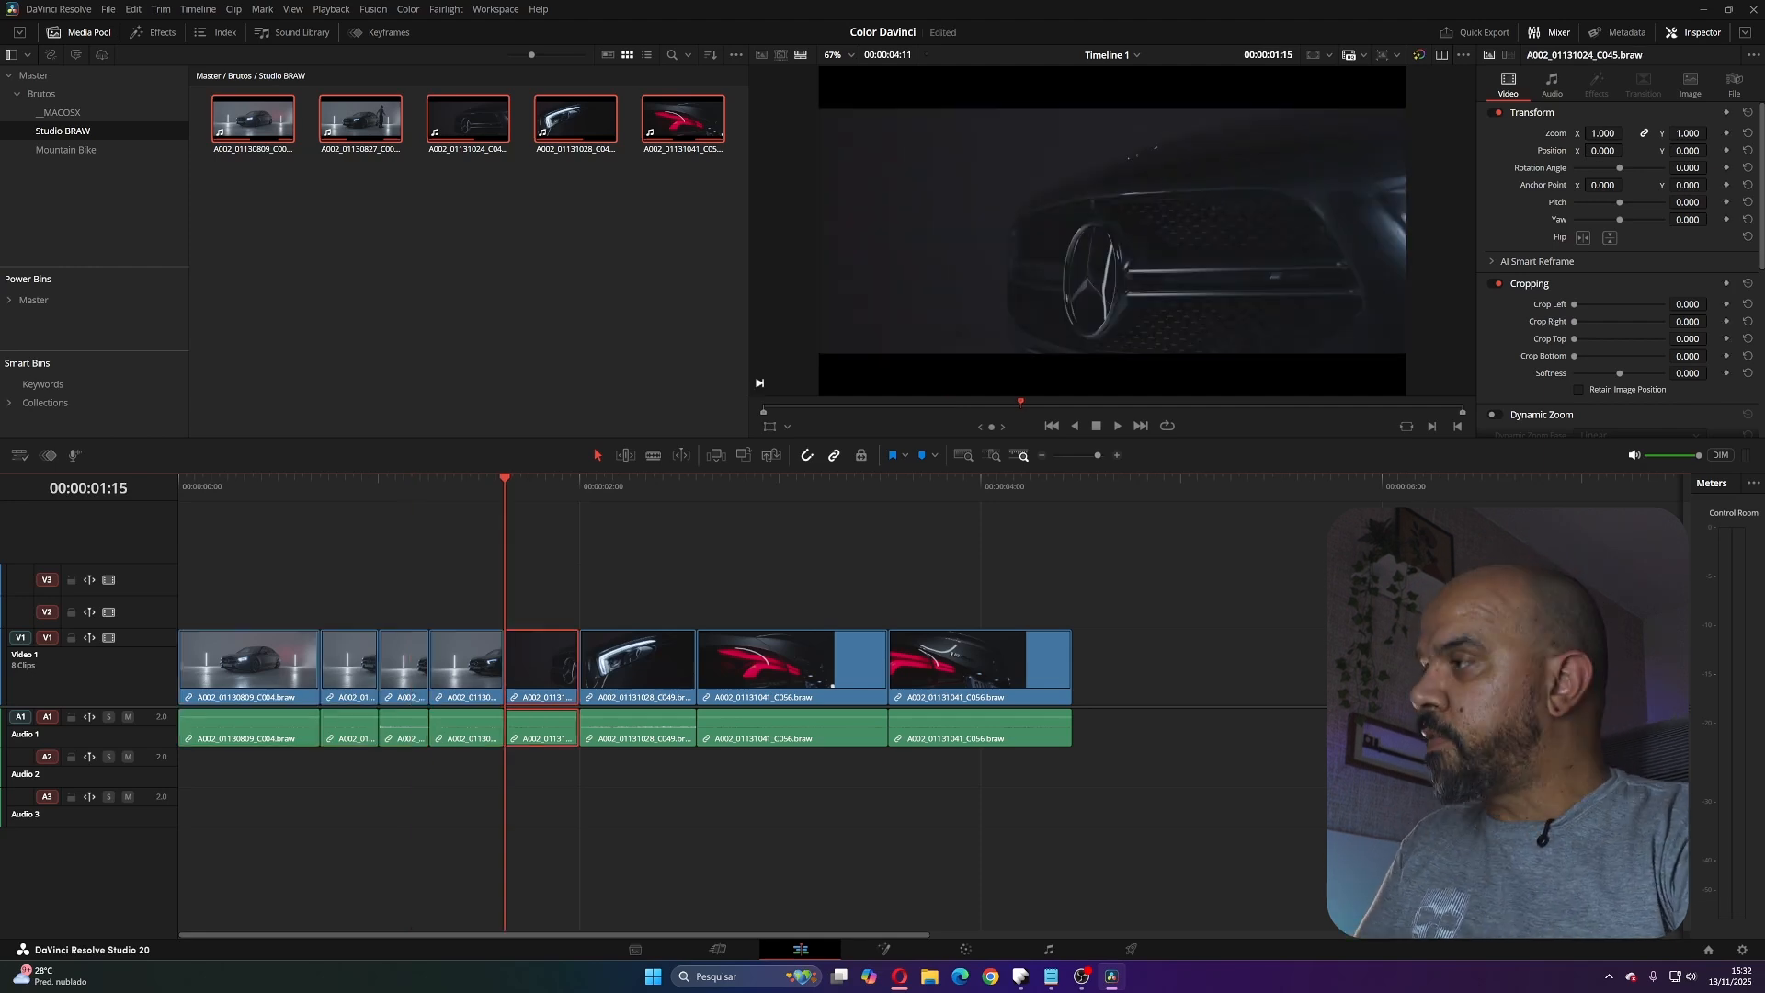
- Move the playhead to 00:00:01:18 and select all clips backward from it on all tracks
key(Right)
key(Right)
key(Right)
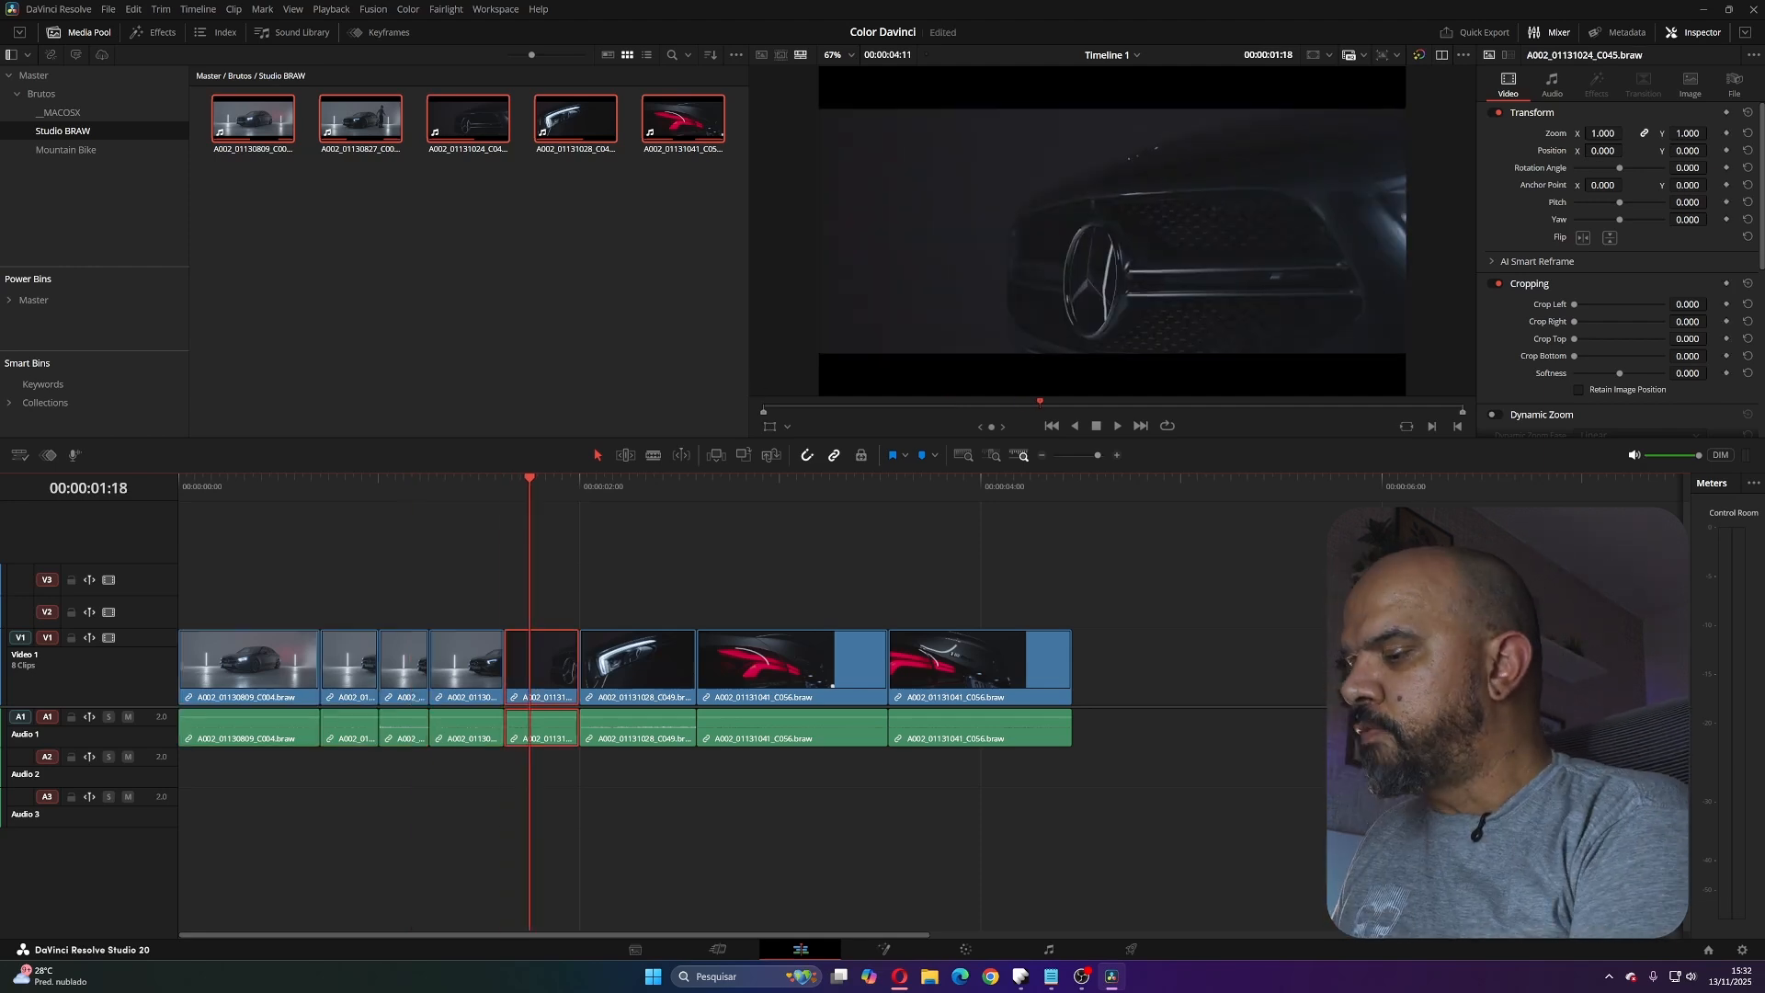
key(alt+shift+y)
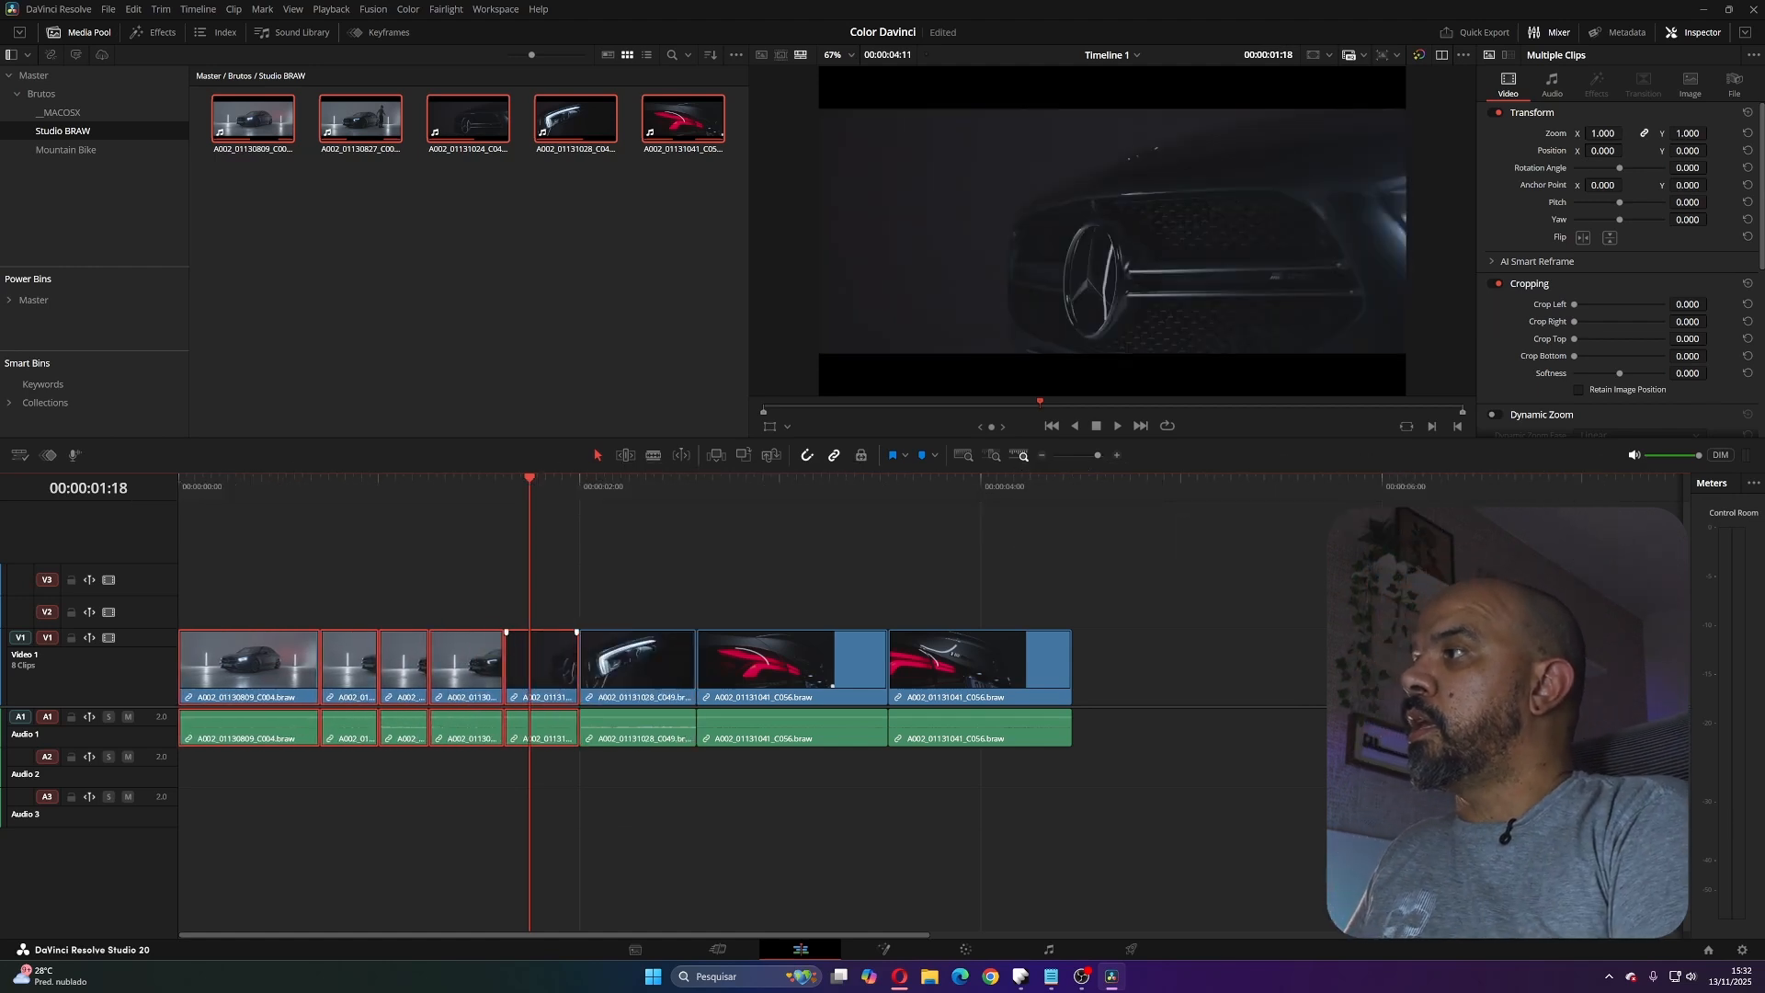
- Select all clips forward from 00:00:01:18 on all tracks and swap them left and right past the preceding clip repeatedly
key(alt+y)
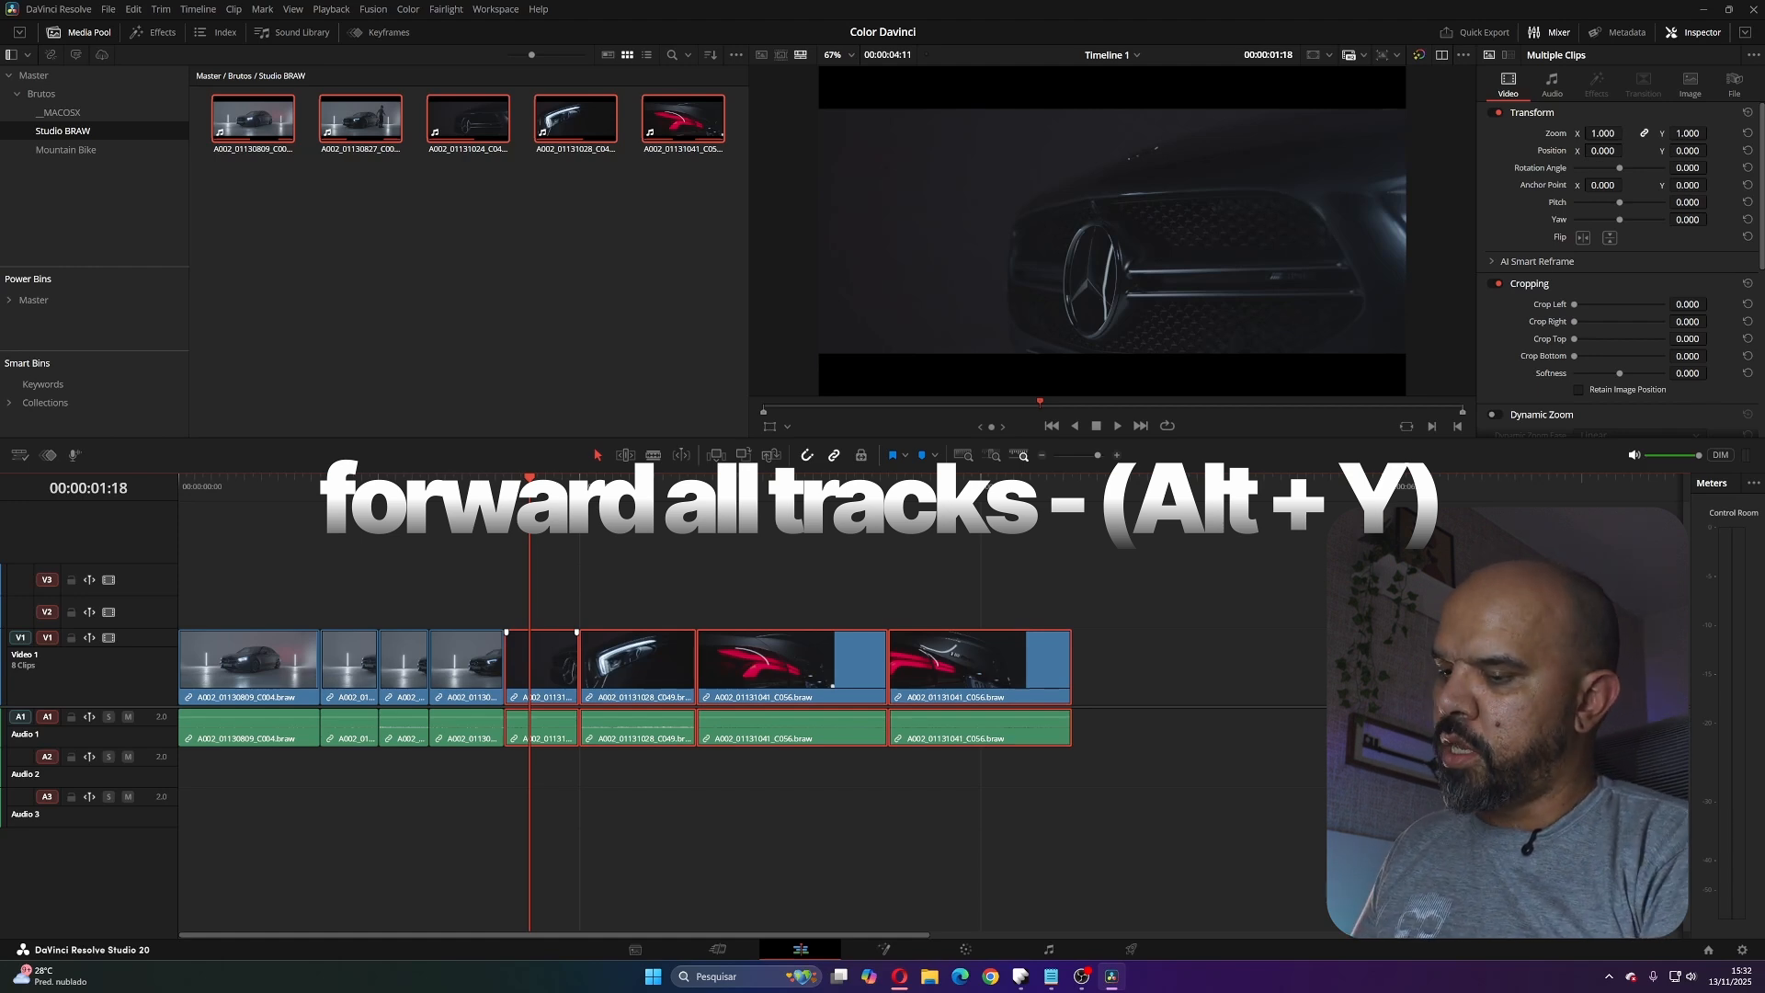
key(ctrl+shift+comma)
key(ctrl+shift+period)
key(ctrl+shift+comma)
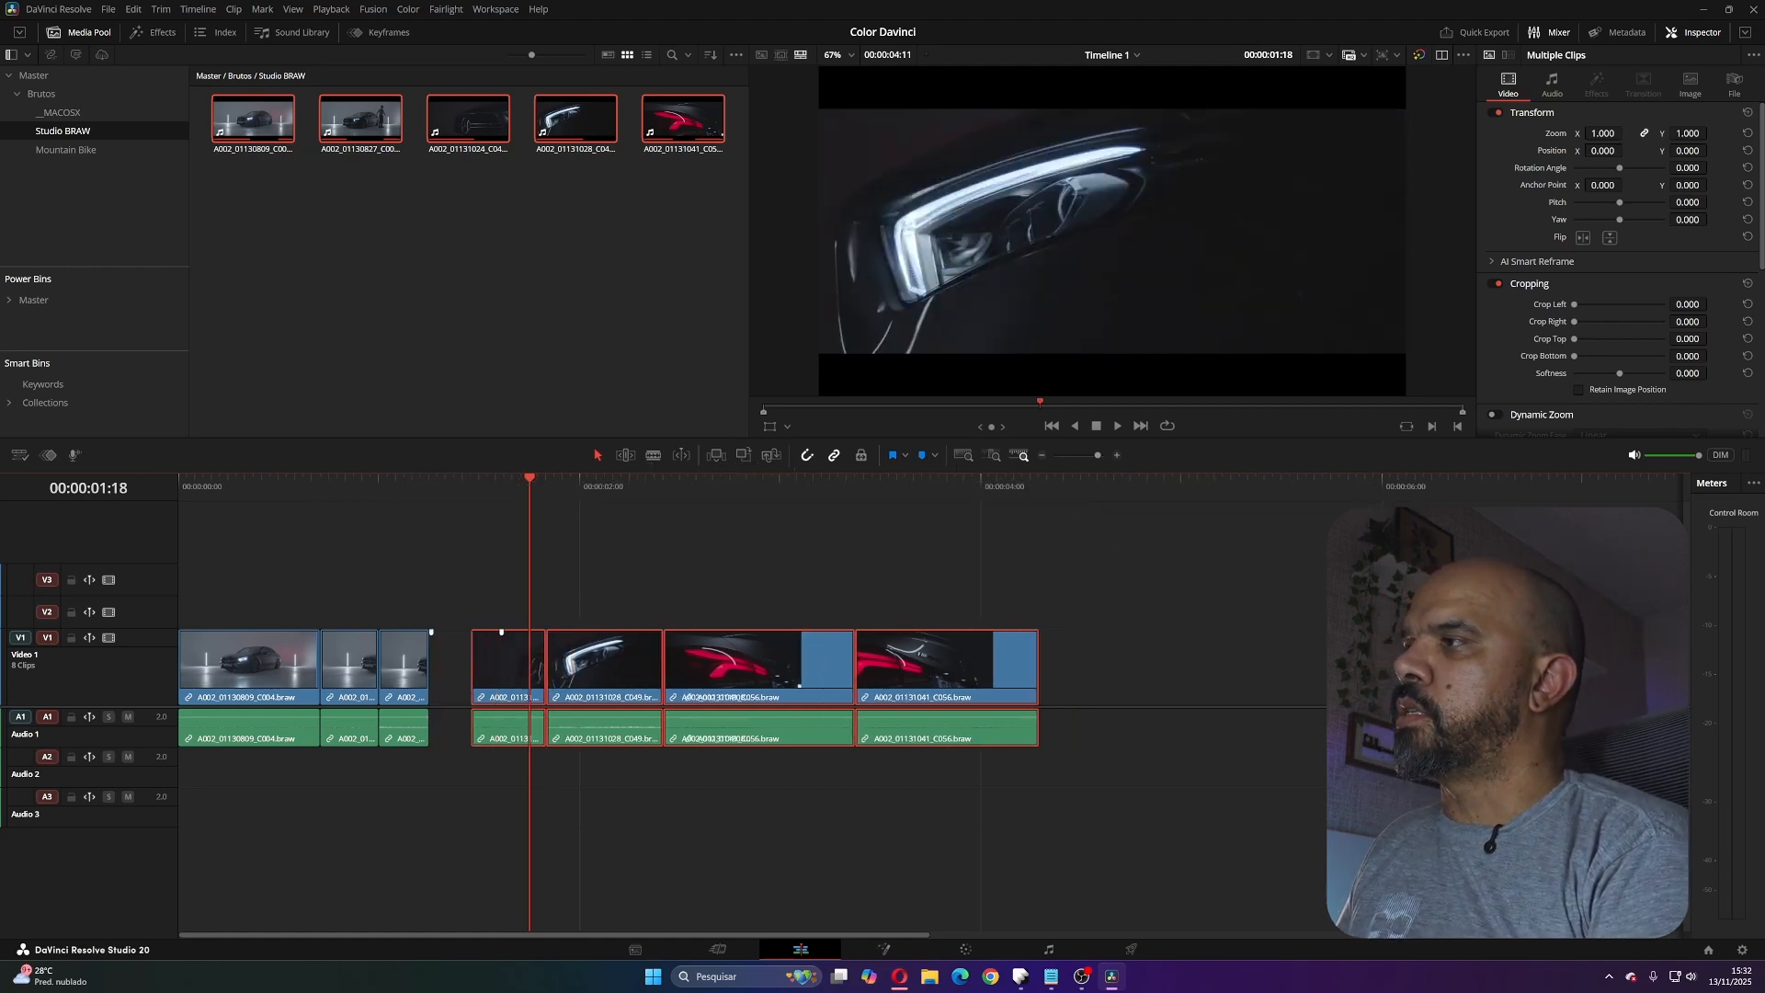
key(ctrl+shift+period)
key(ctrl+shift+comma)
key(ctrl+shift+period)
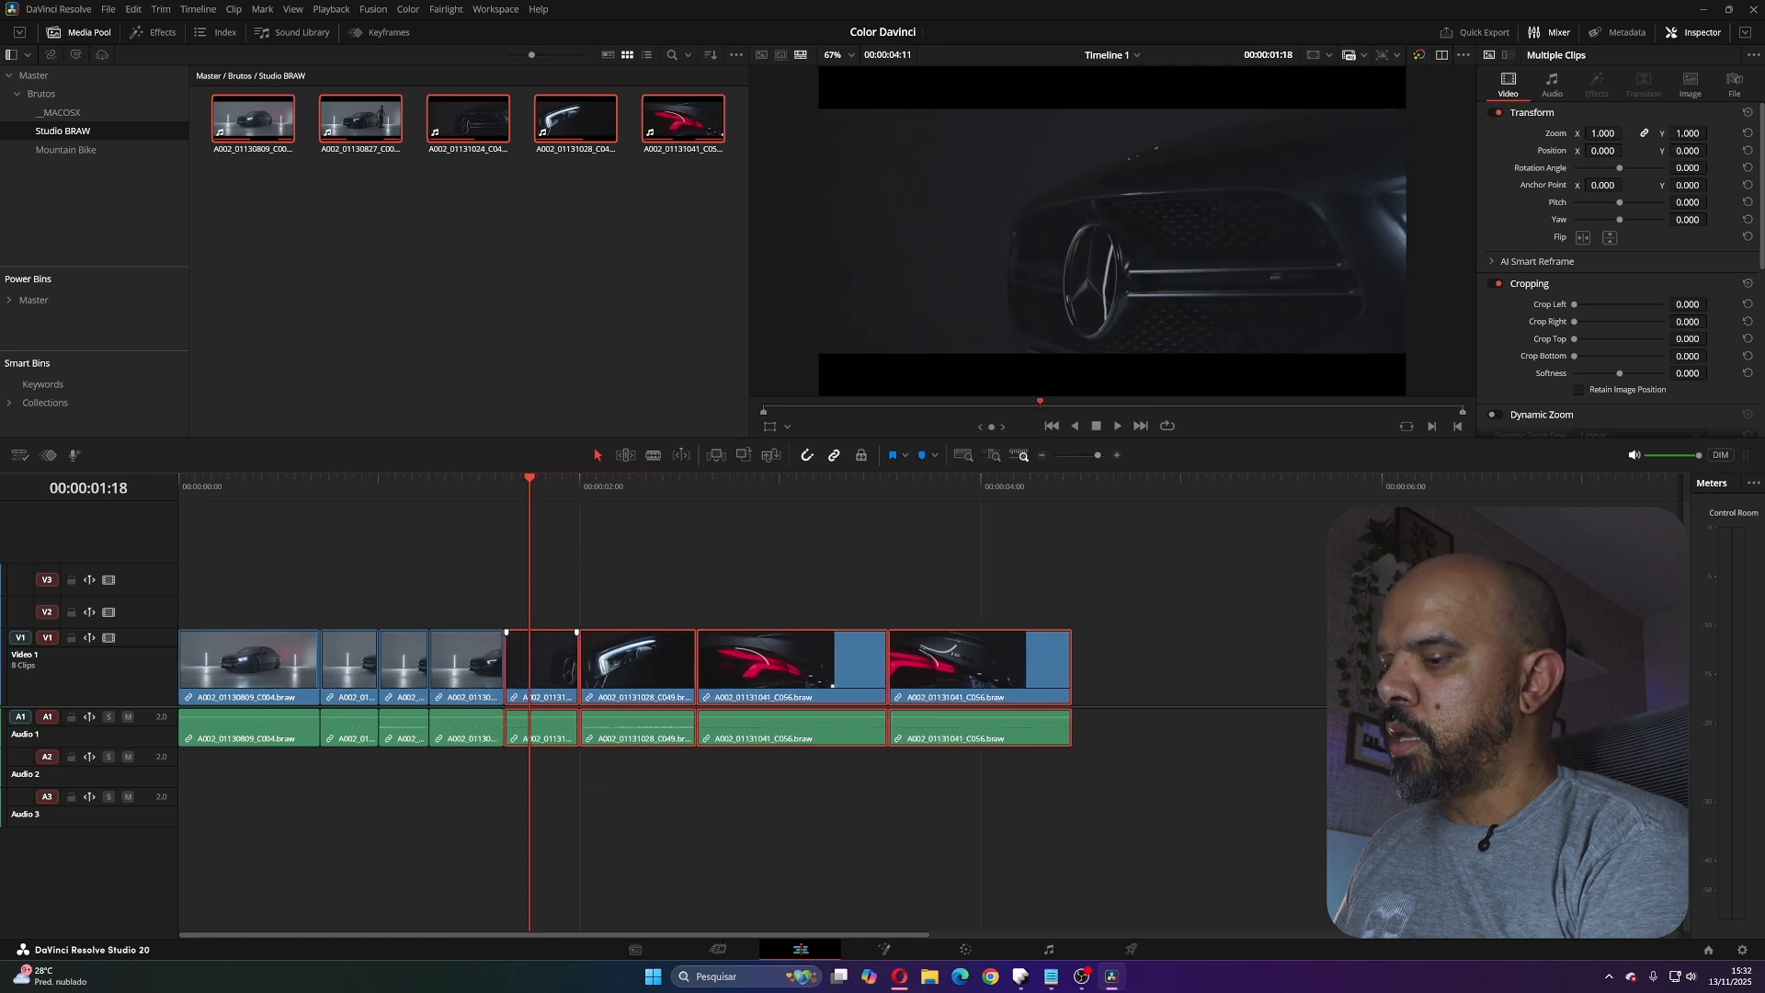
- Select the clips backward from the playhead on the current track, and the clips forward on that track instead
key(ctrl+y)
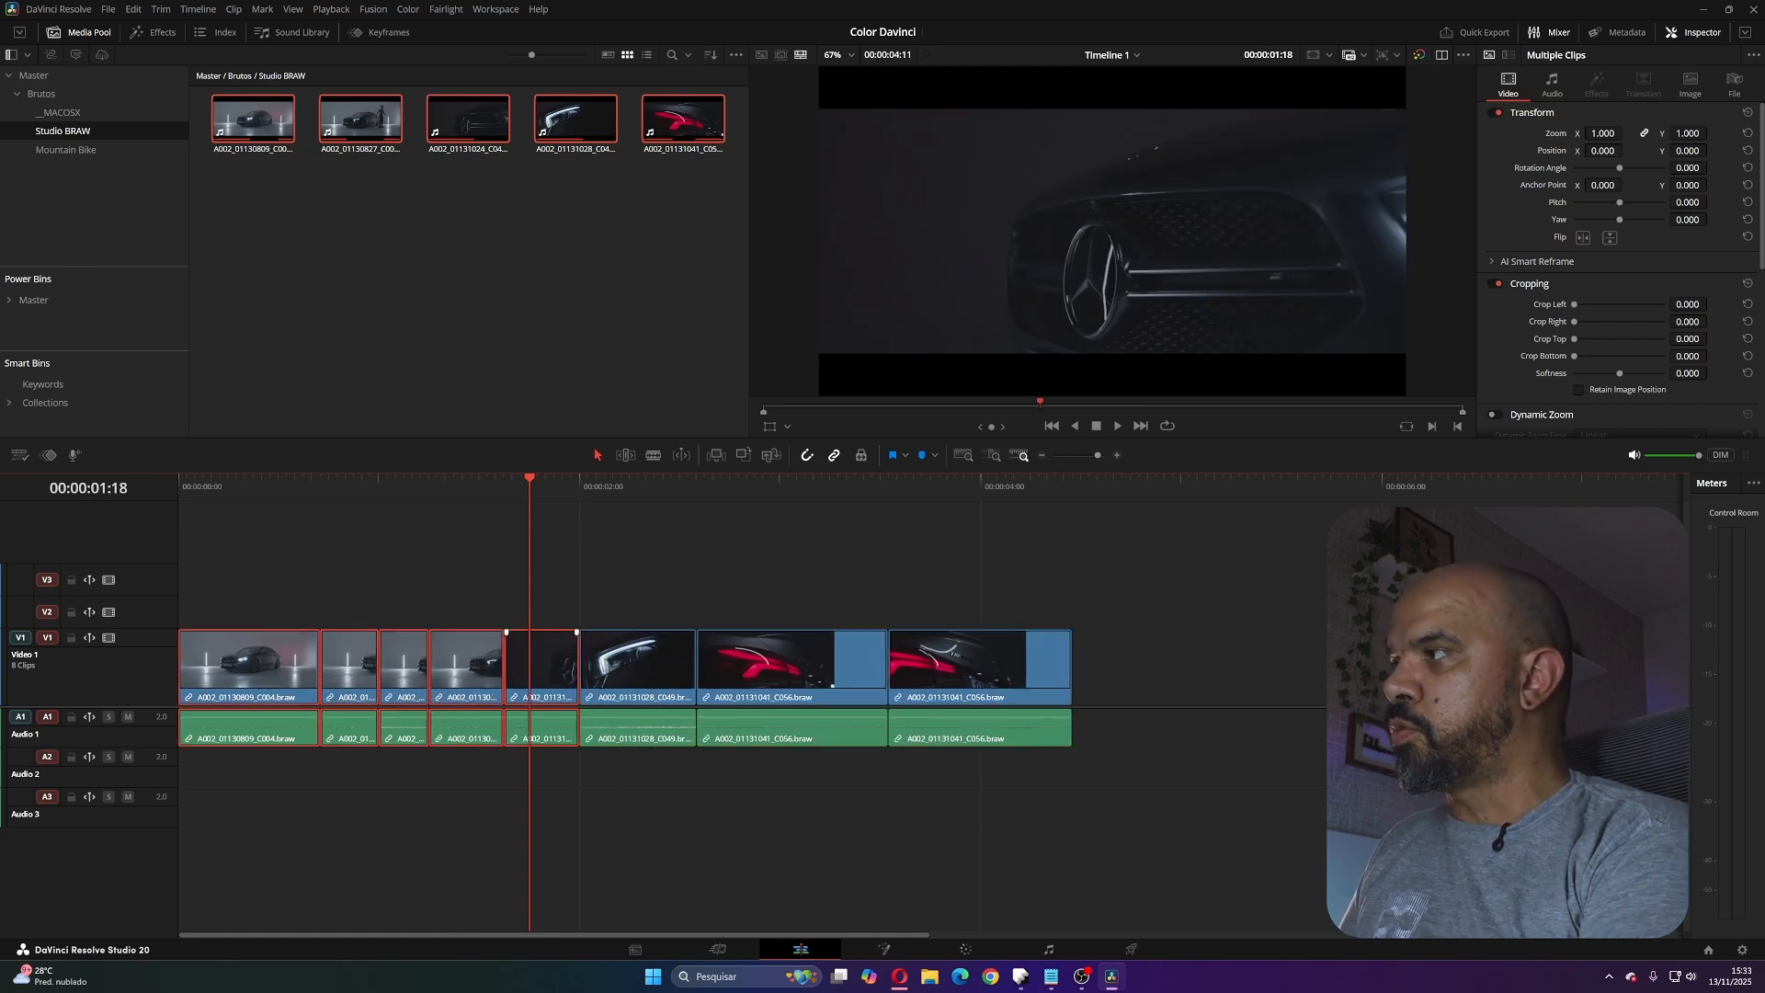
key(y)
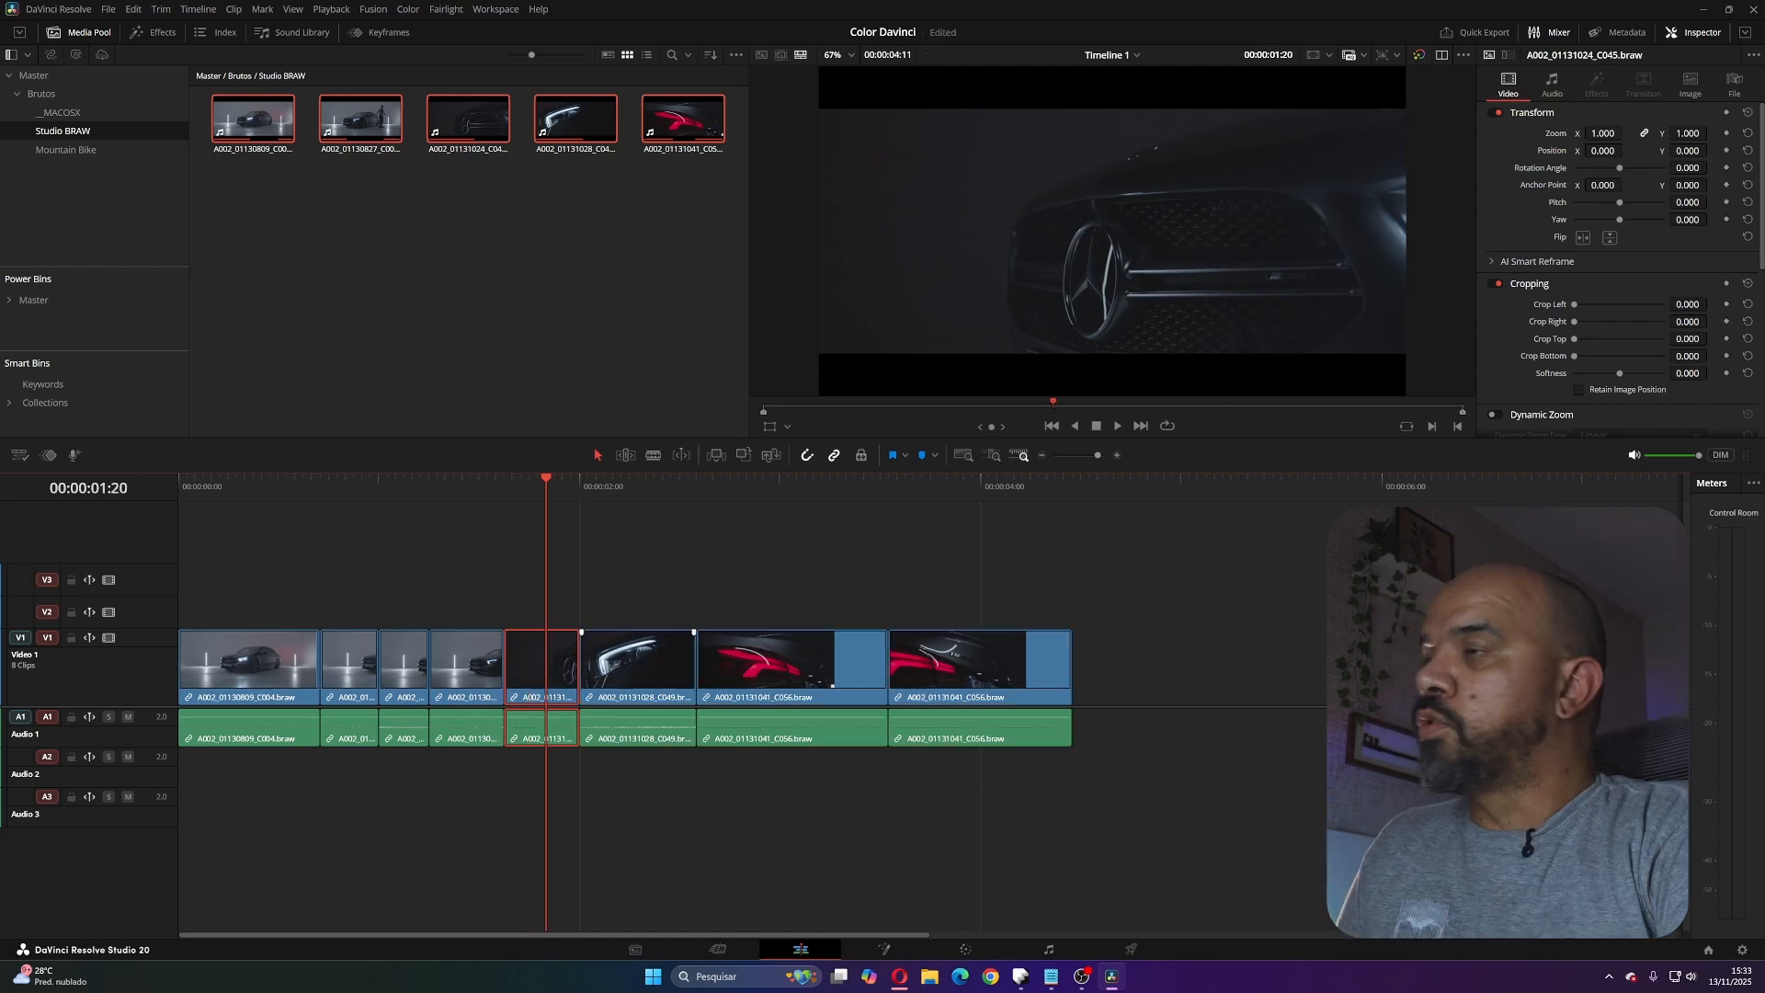
- Move the A002_01131028_C049.braw clip up to track V2, with its audio on A2, keeping its timeline position
mouse_move(657, 675)
mouse_down()
mouse_move(662, 703)
mouse_move(667, 648)
mouse_up()
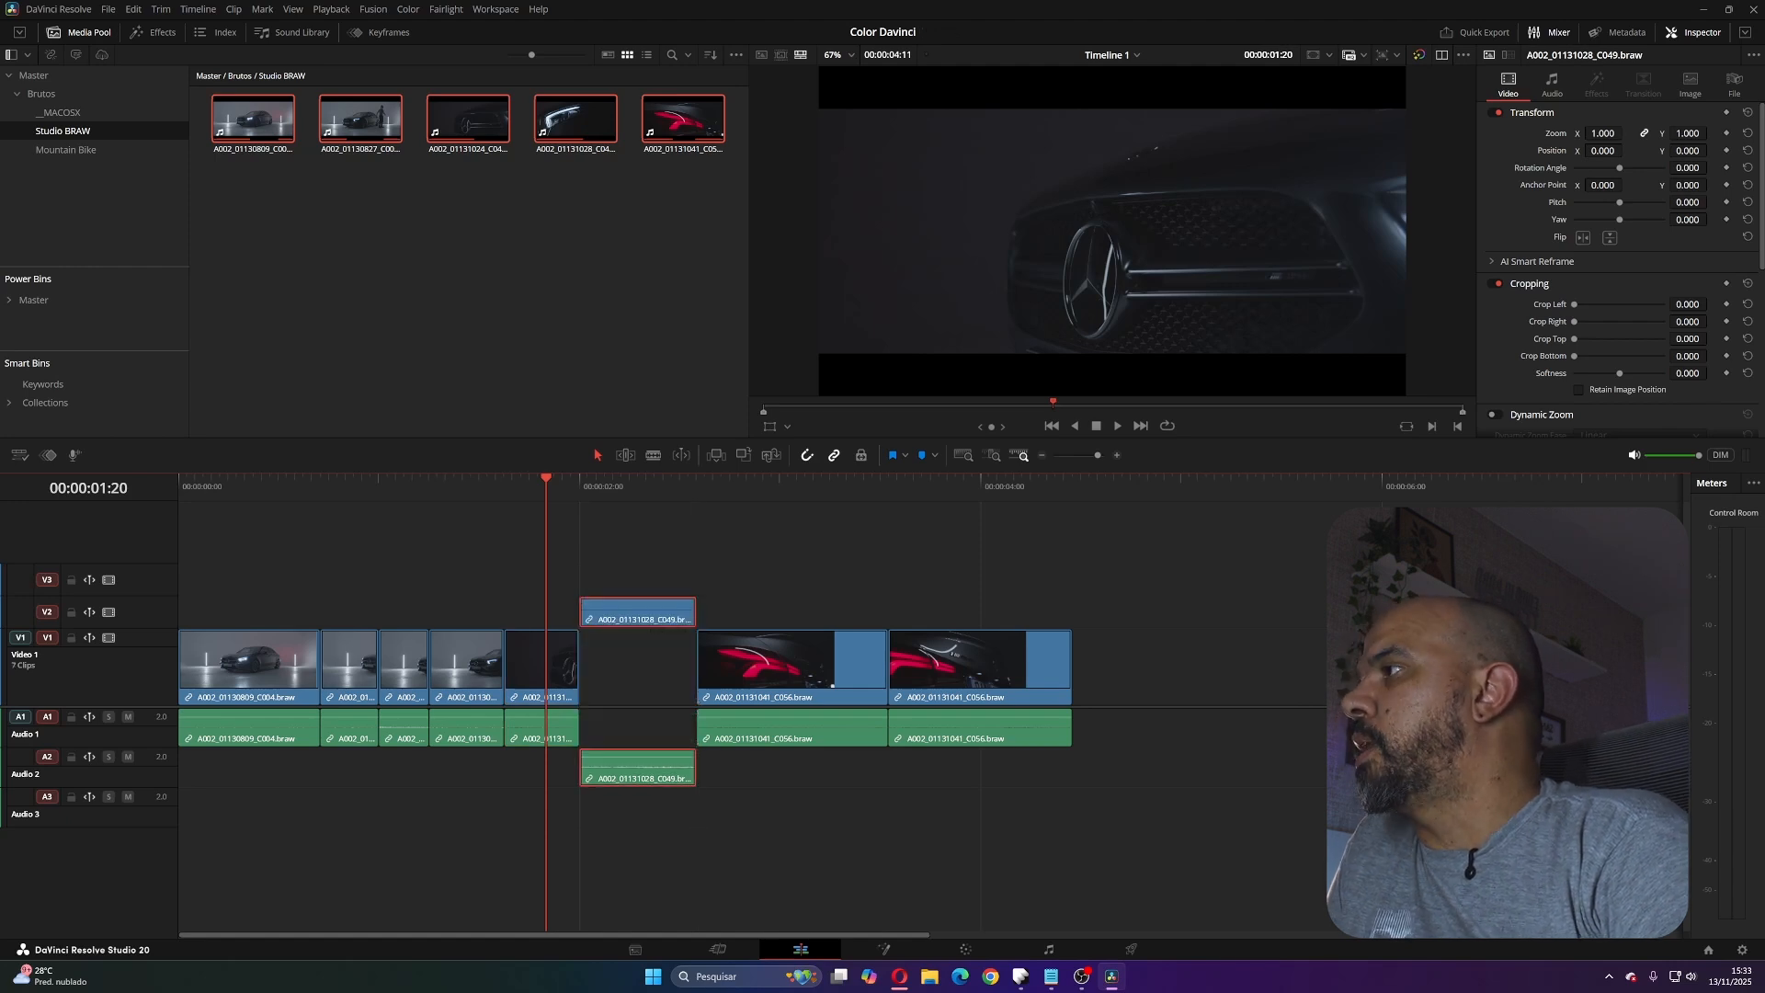
scroll(666, 648, up, 5)
scroll(782, 657, up, 1)
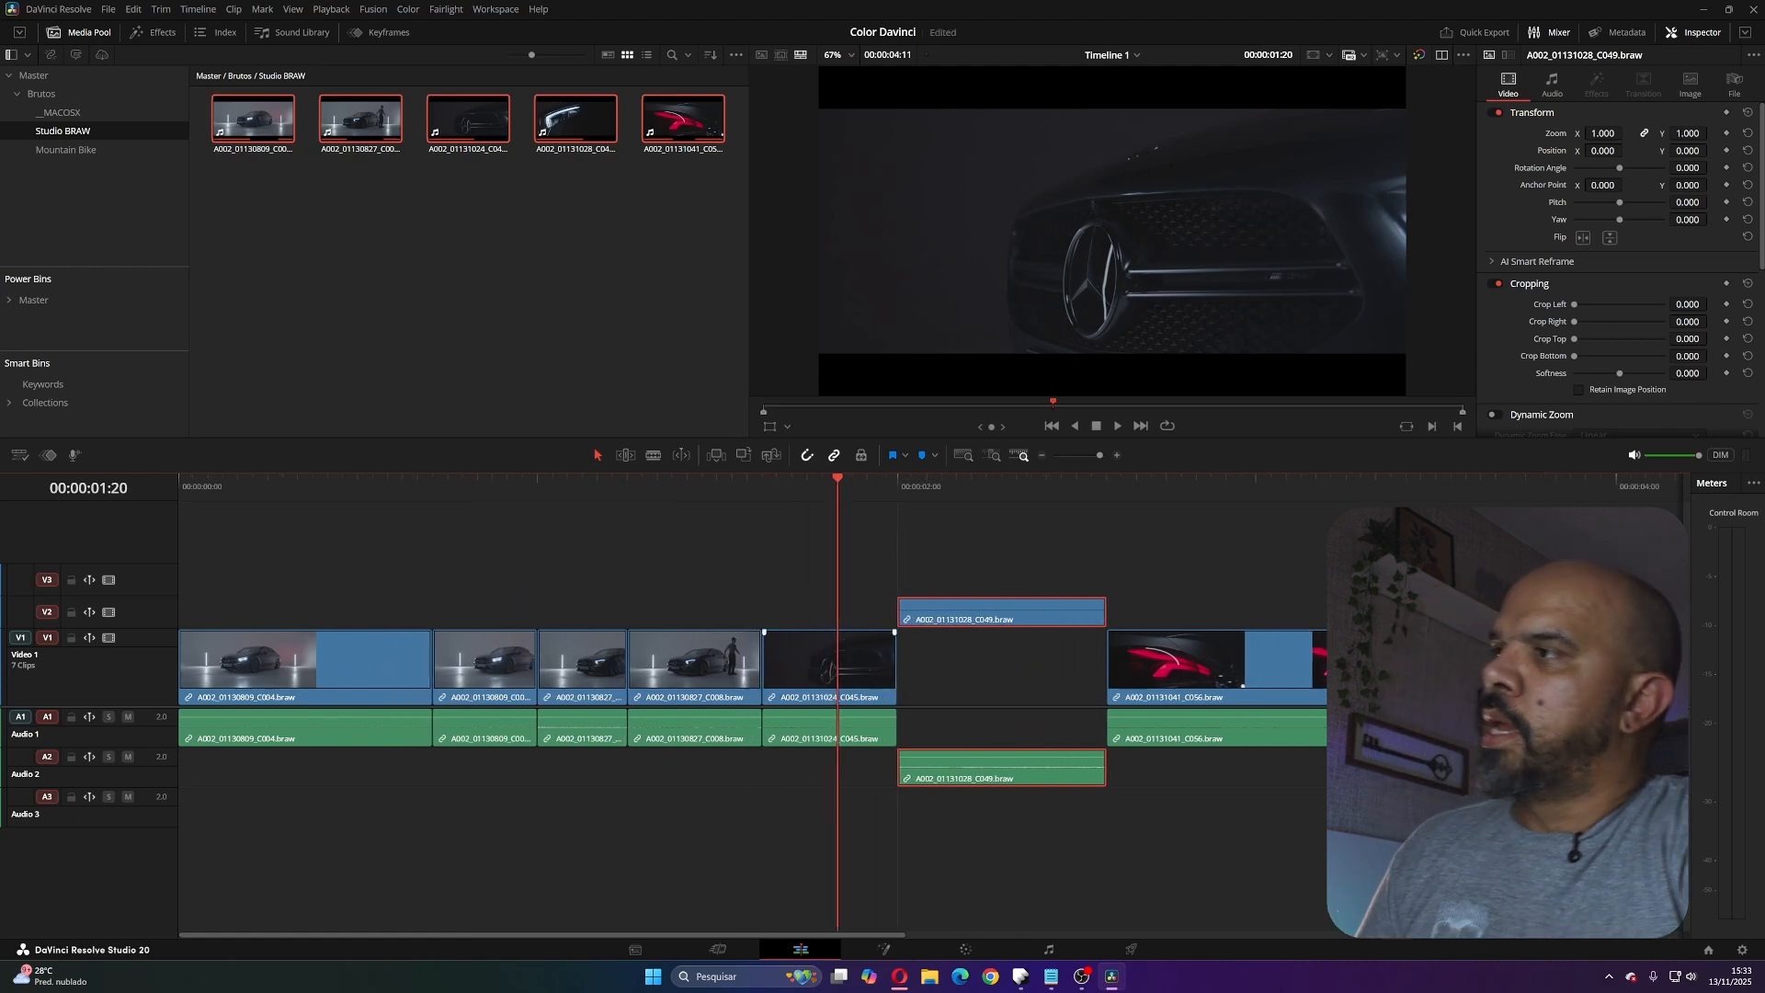
scroll(790, 616, right, 3)
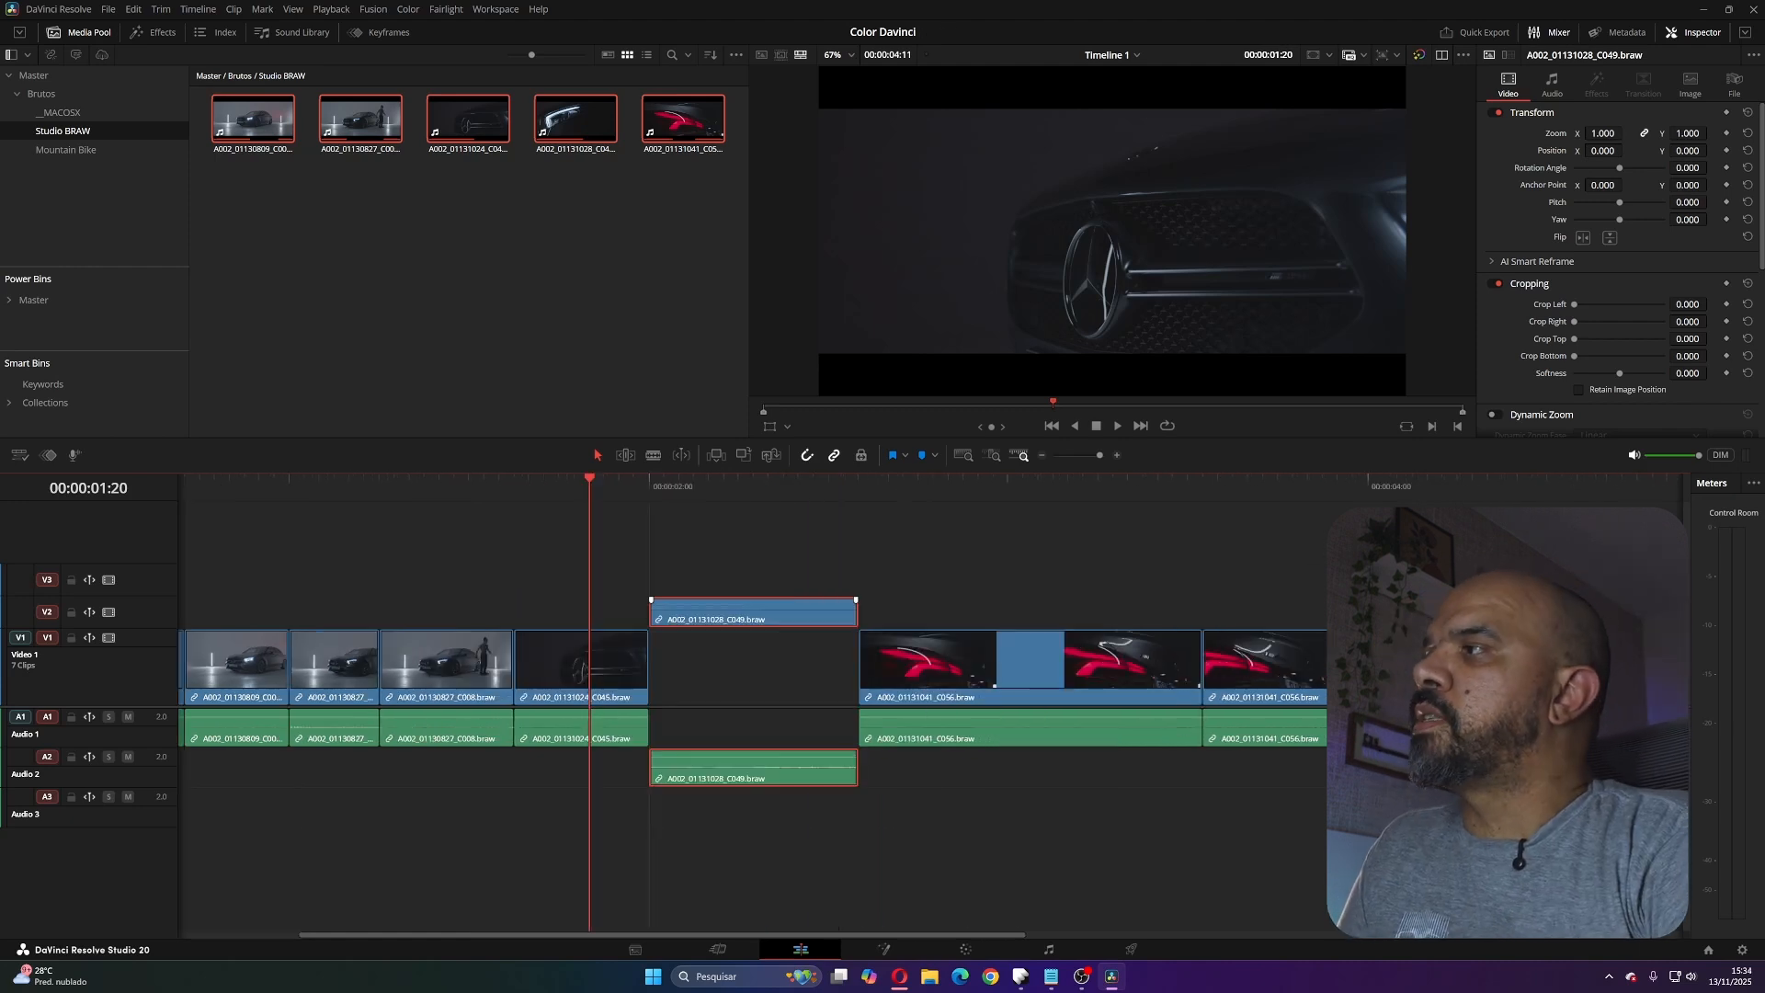
mouse_move(727, 615)
mouse_down()
mouse_move(682, 616)
mouse_move(761, 616)
mouse_move(726, 622)
mouse_up()
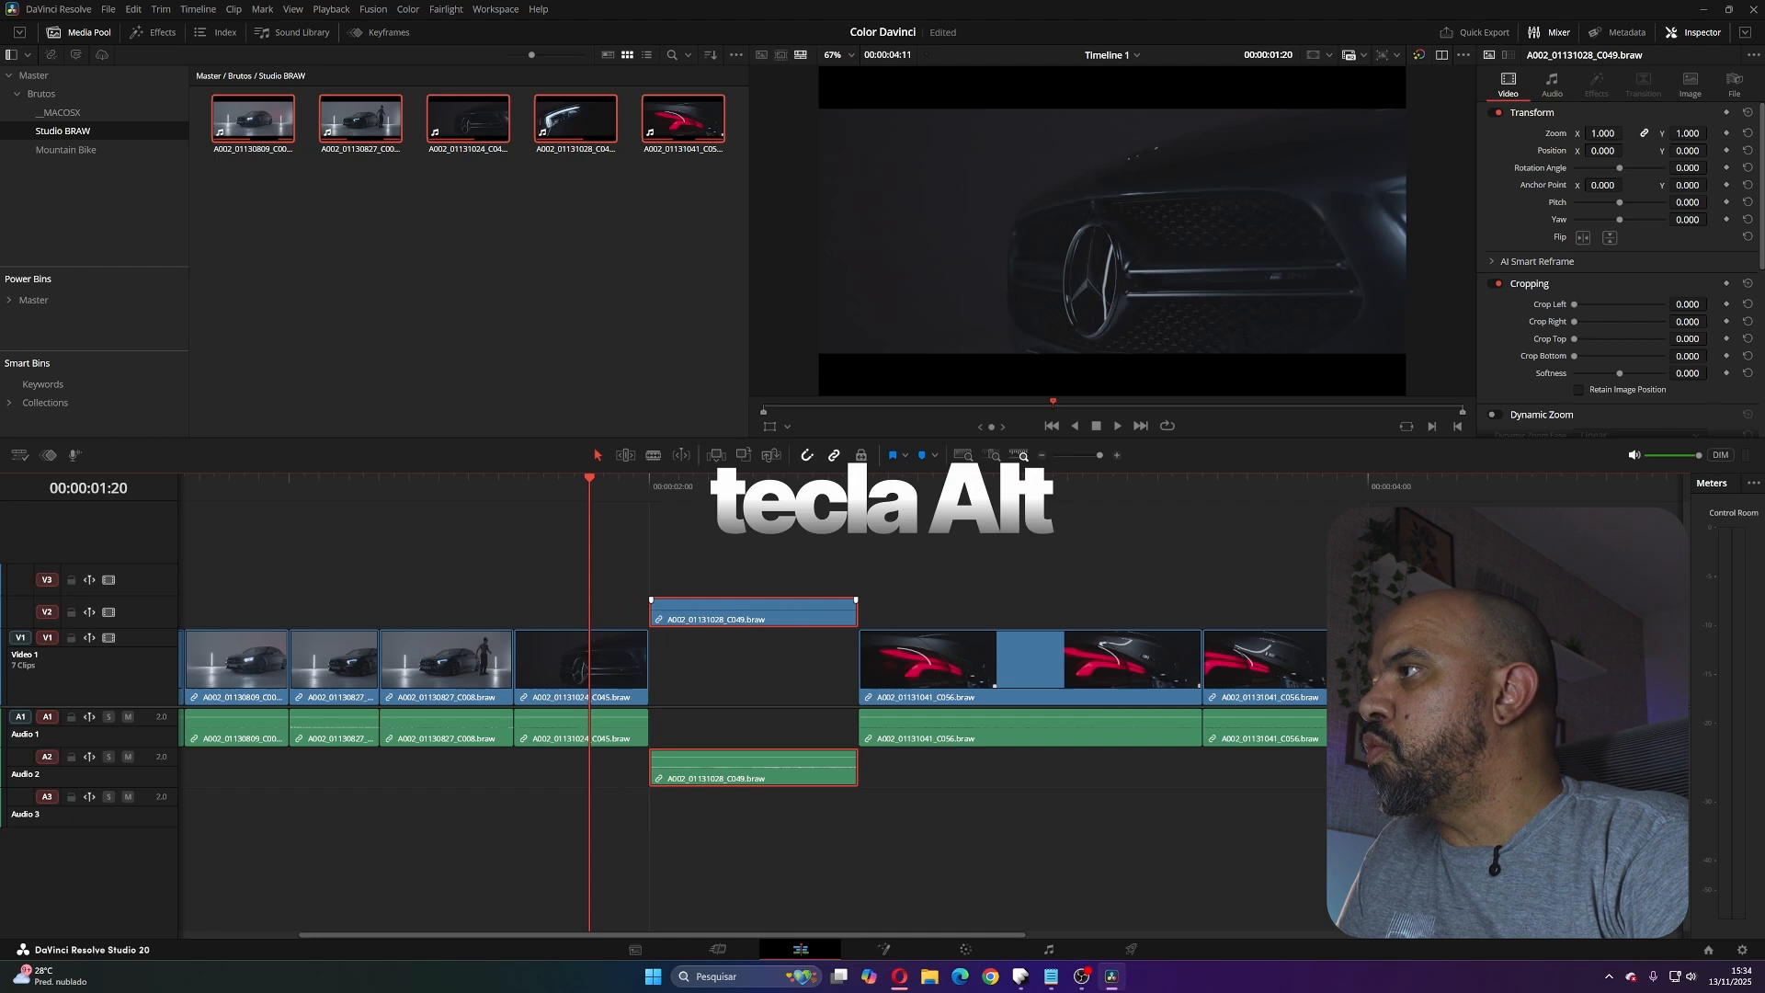
- Shift the A002_01131028_C049.braw clip, with its linked audio, later on V2 and A2 and return it to start at 00:00:02:00
alt+click(726, 619)
mouse_move(651, 611)
mouse_down()
mouse_move(695, 609)
mouse_move(651, 608)
mouse_up()
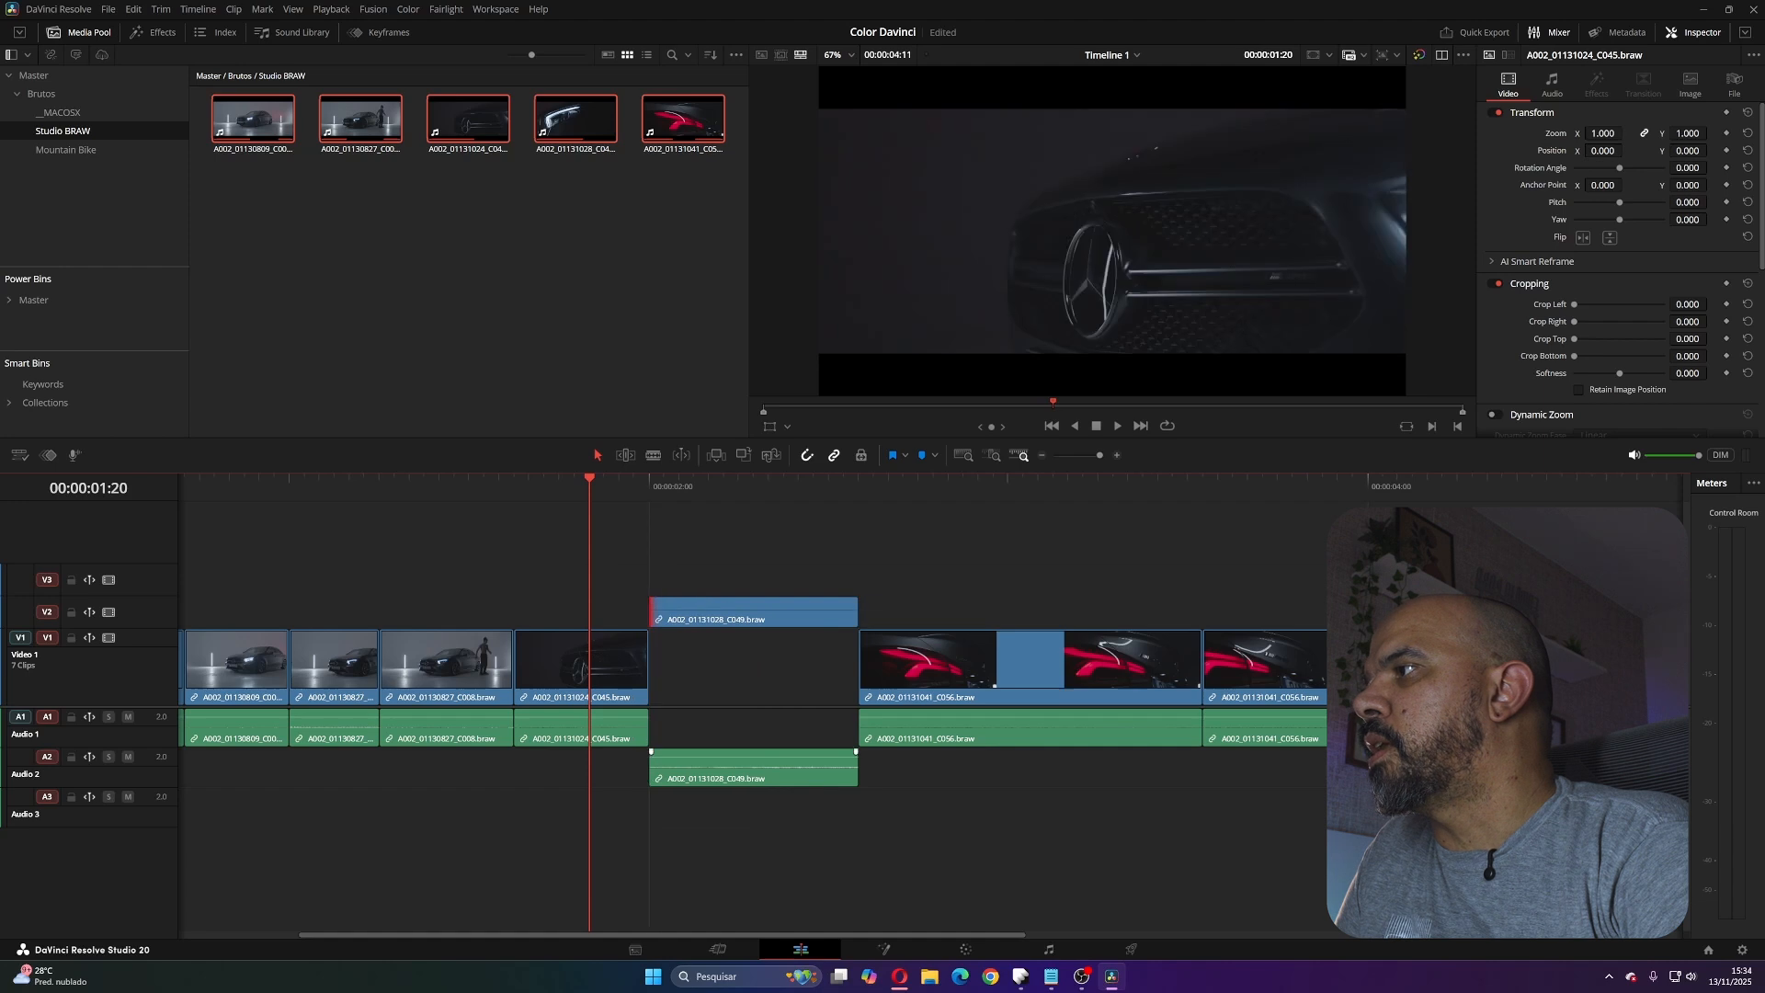
mouse_move(651, 771)
mouse_down()
mouse_move(696, 770)
mouse_move(651, 771)
mouse_up()
drag(856, 612, 917, 611)
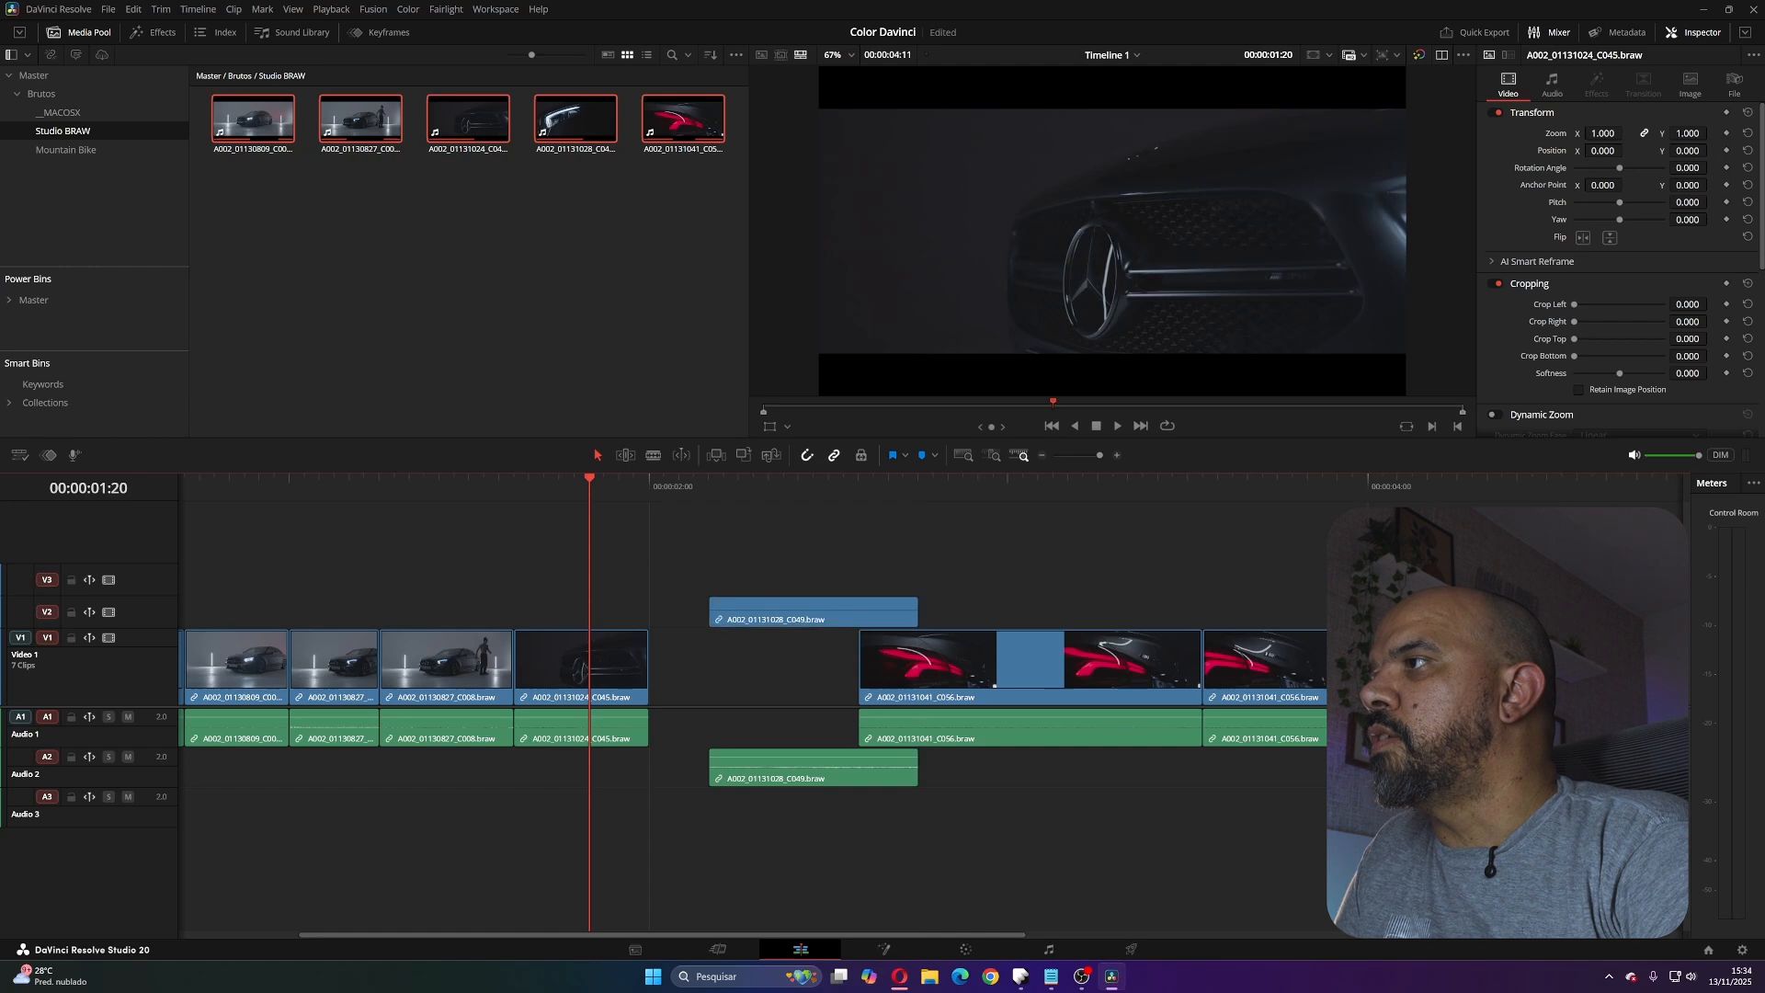
click(814, 613)
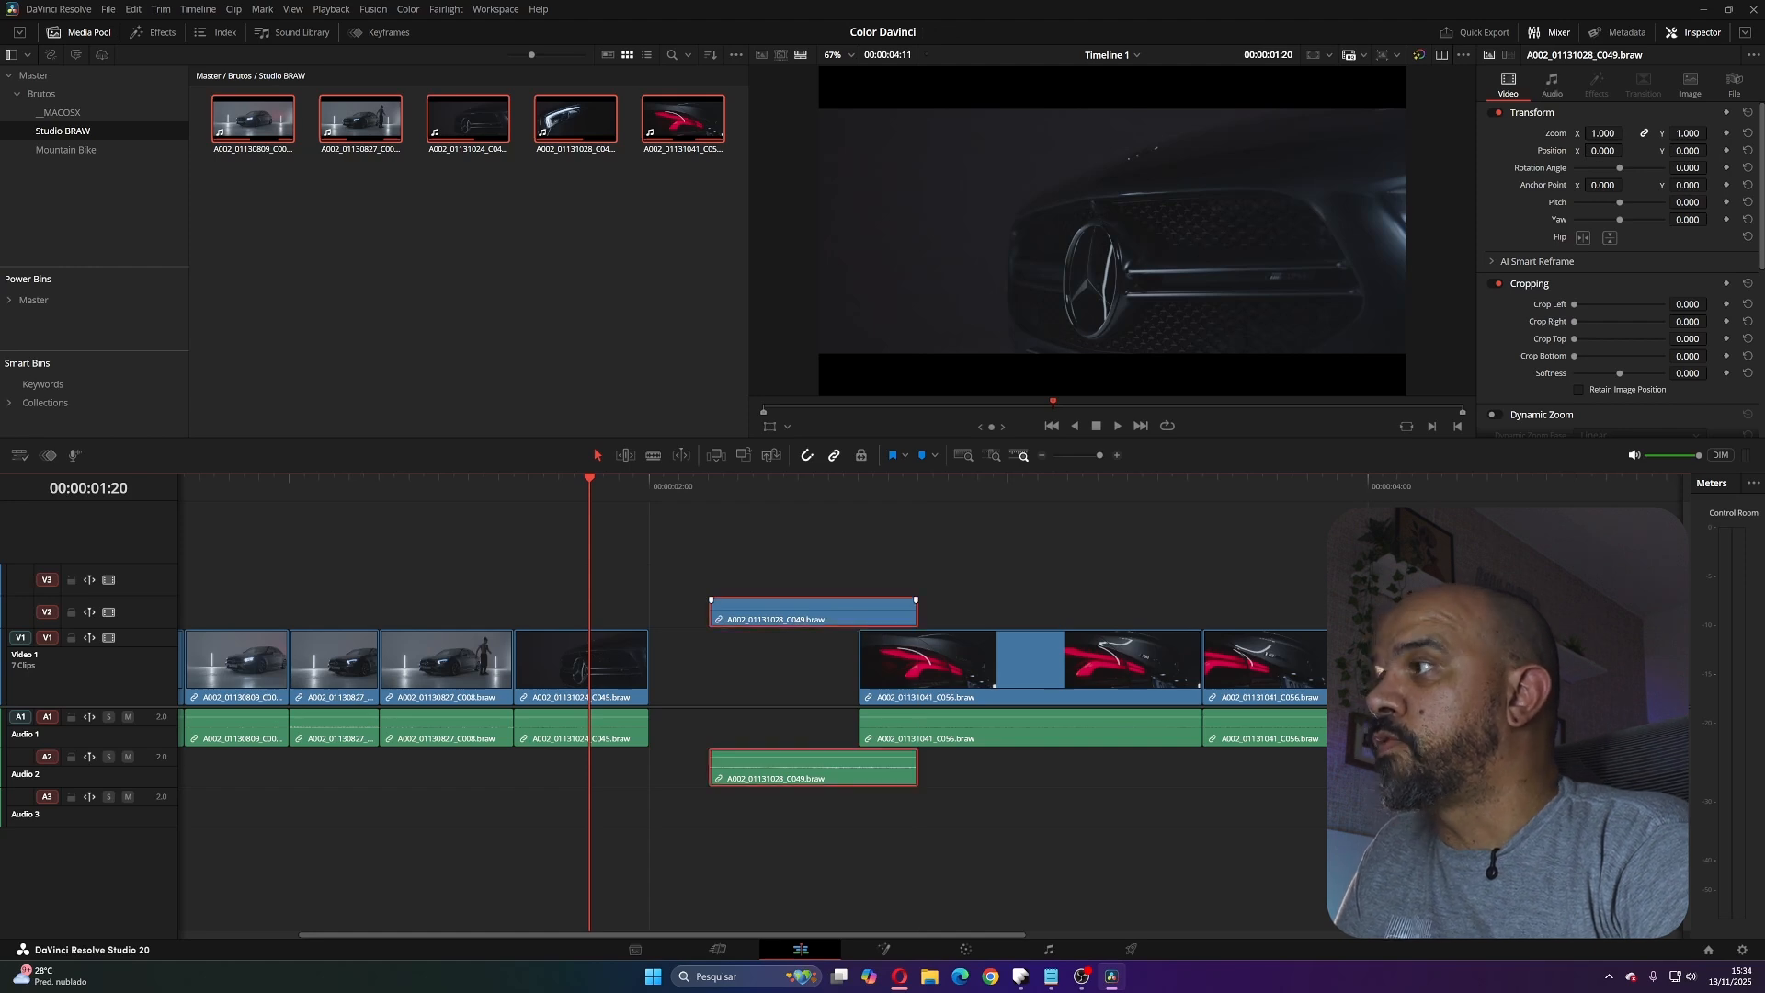
drag(815, 613, 754, 613)
click(754, 552)
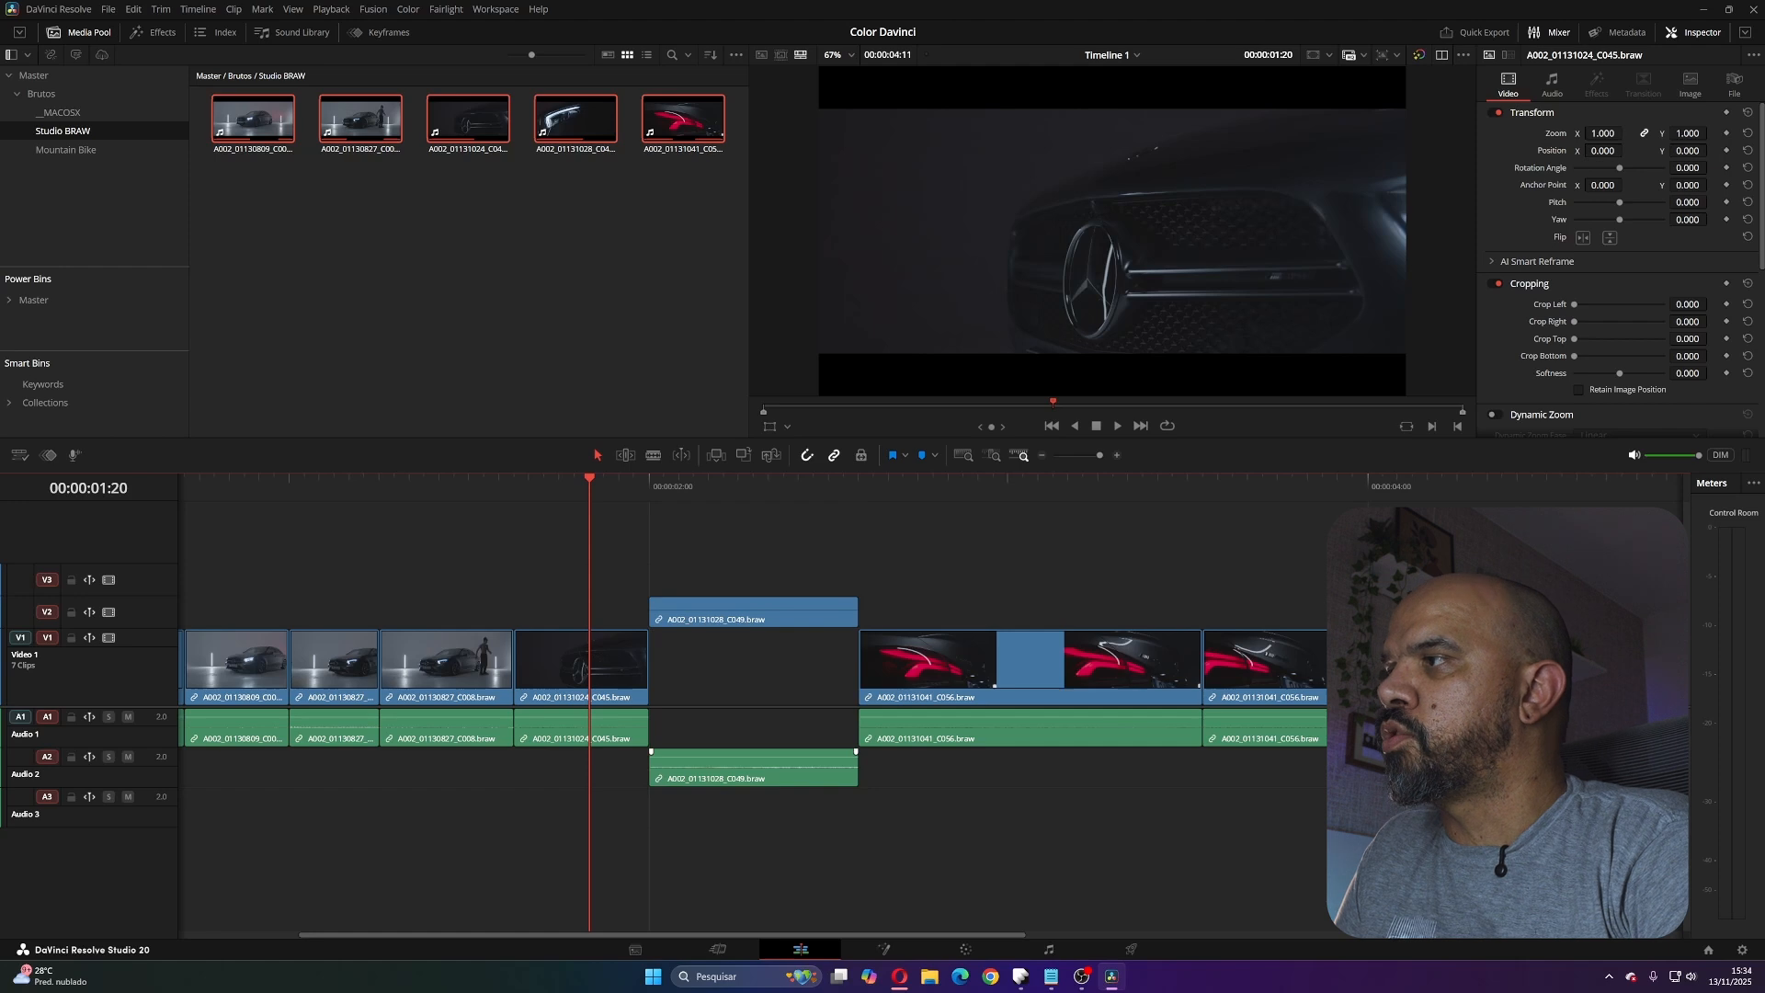
- Select only the audio and only the video portion of the A002_01131028_C049.braw clip in turn, independently of their link, and clear the selection
alt+click(754, 771)
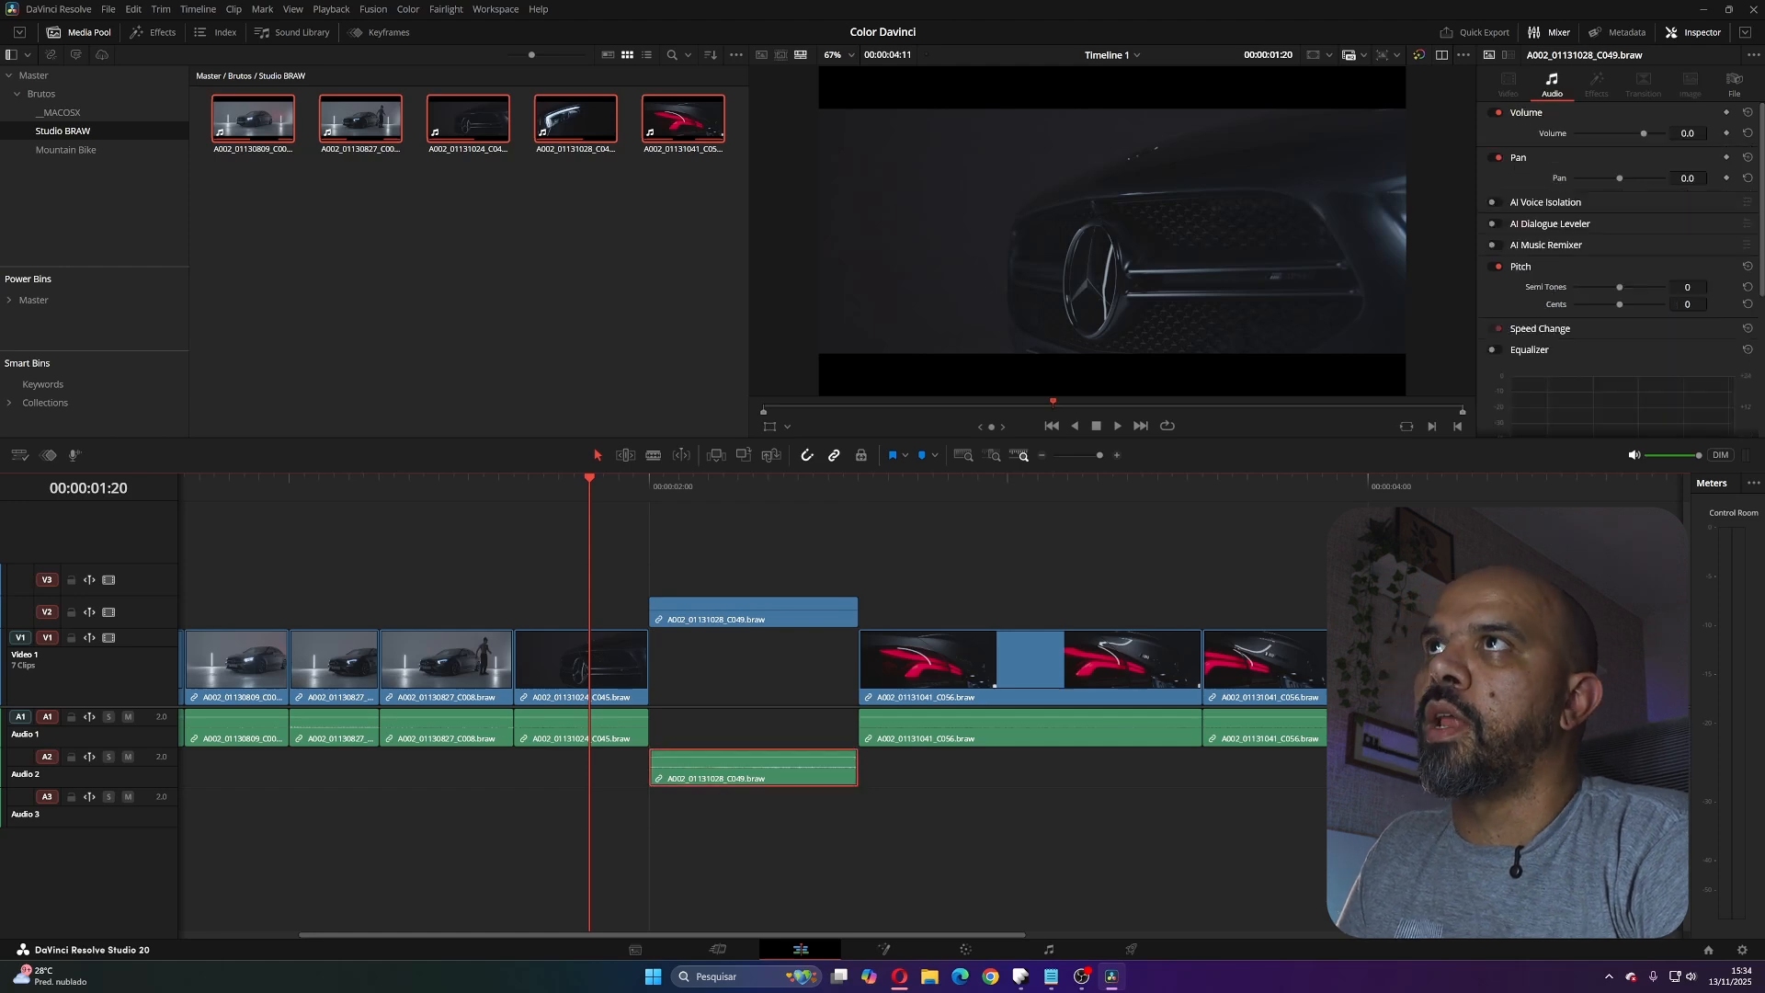
scroll(1618, 266, down, 5)
scroll(1618, 266, up, 5)
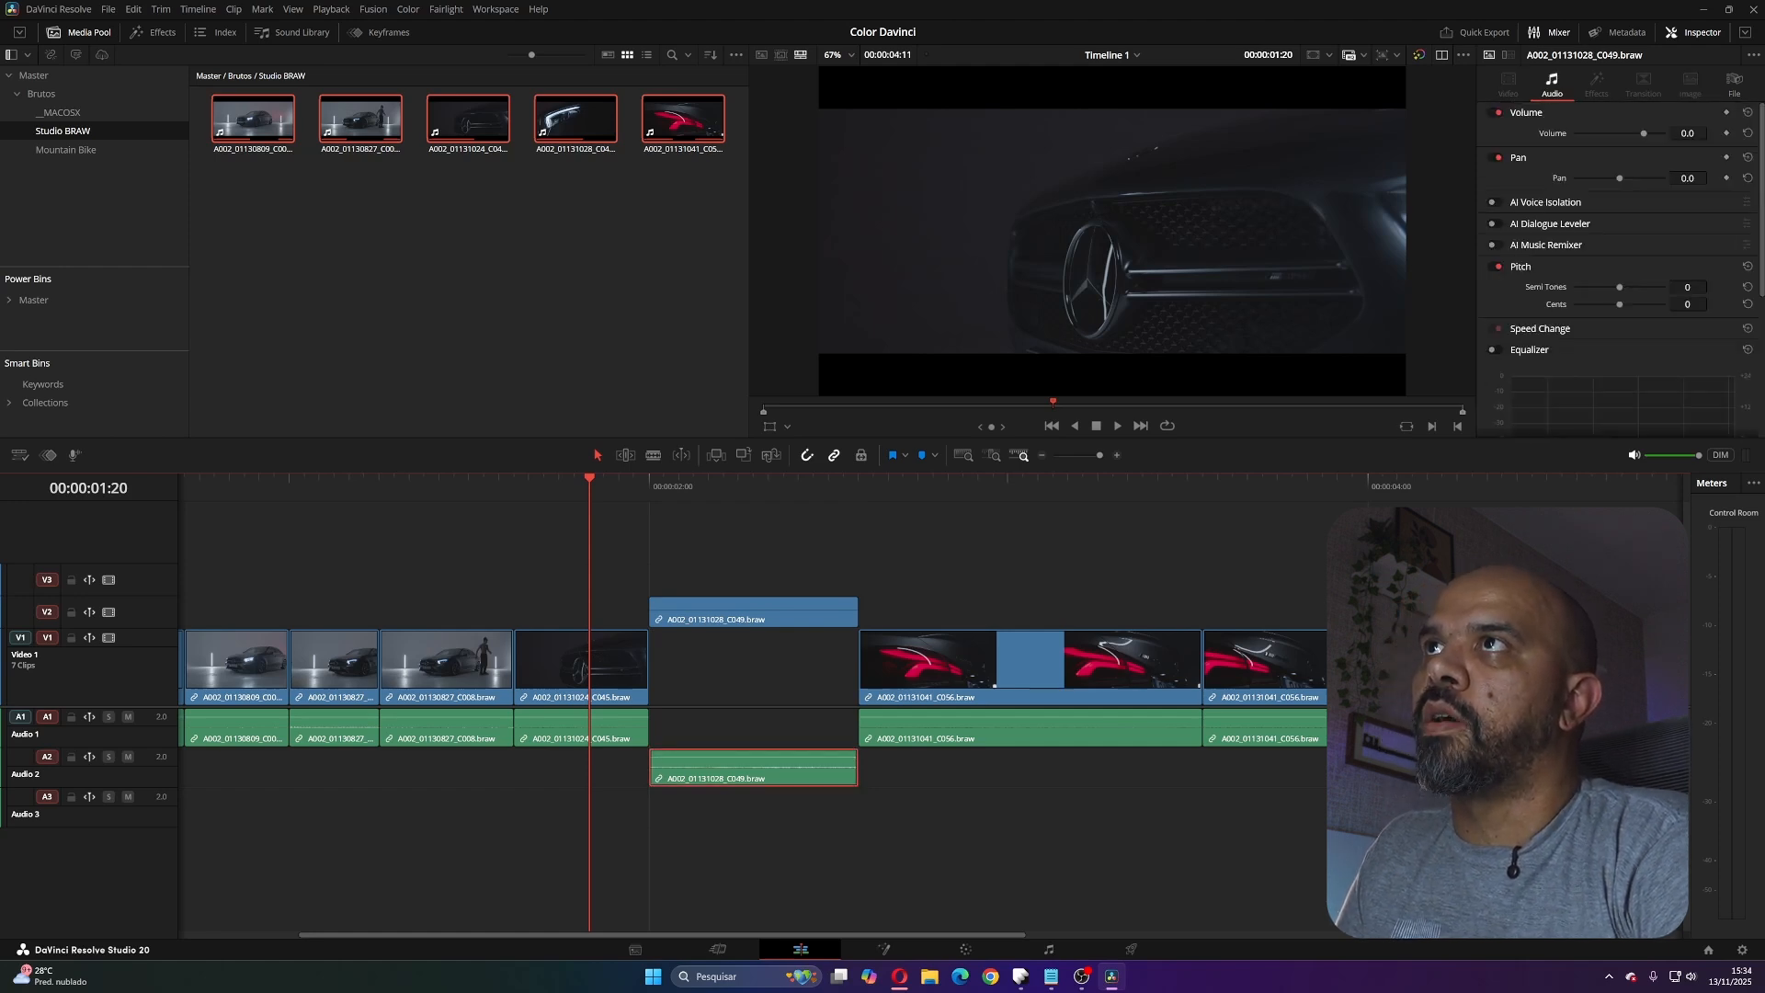
alt+click(754, 610)
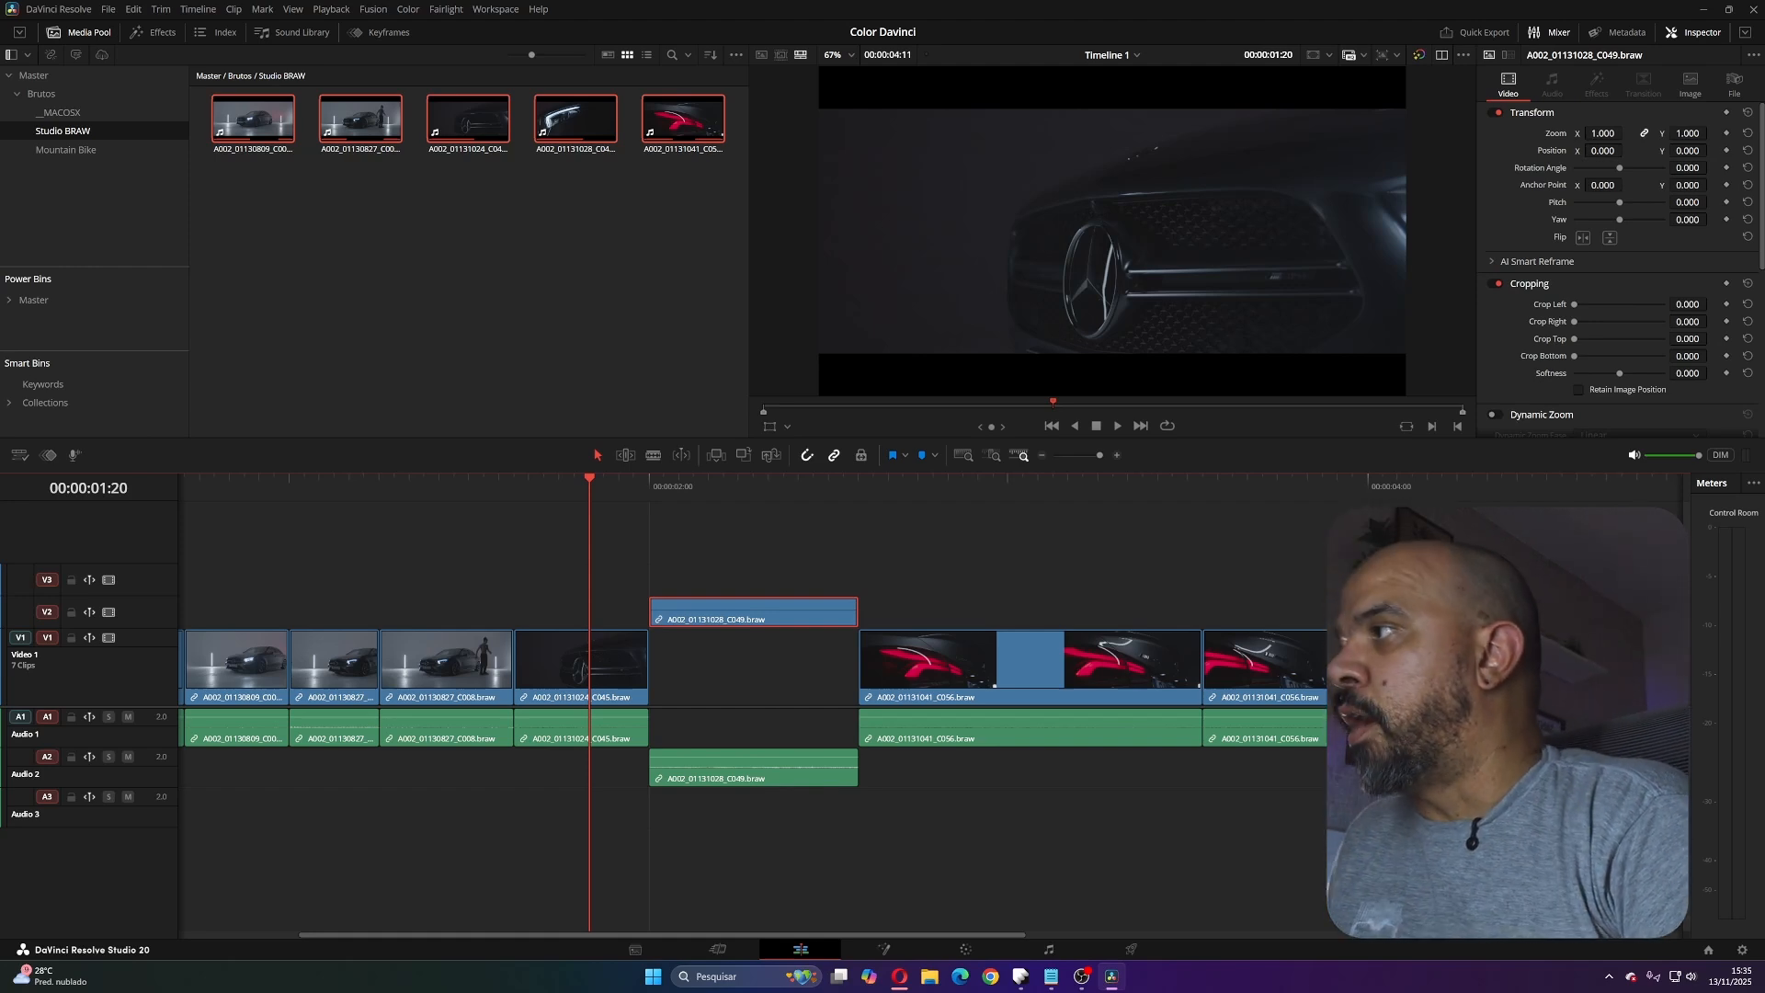
click(754, 564)
alt+click(754, 610)
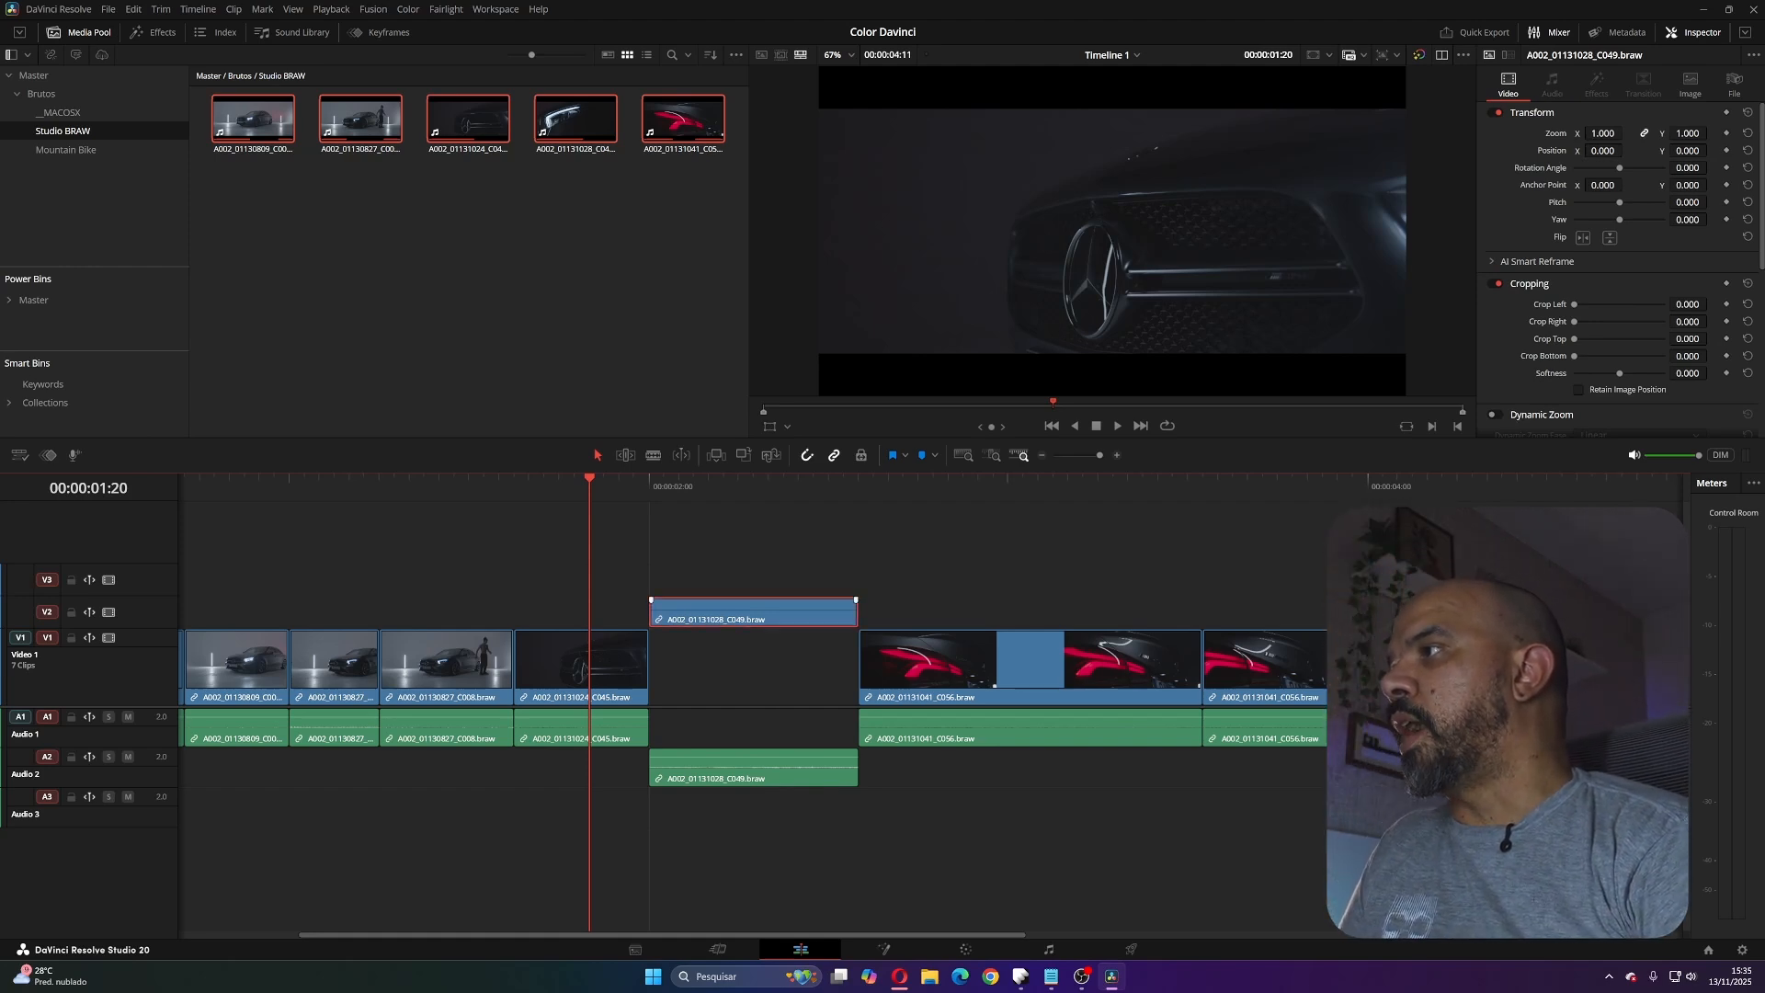
alt+click(754, 767)
click(754, 670)
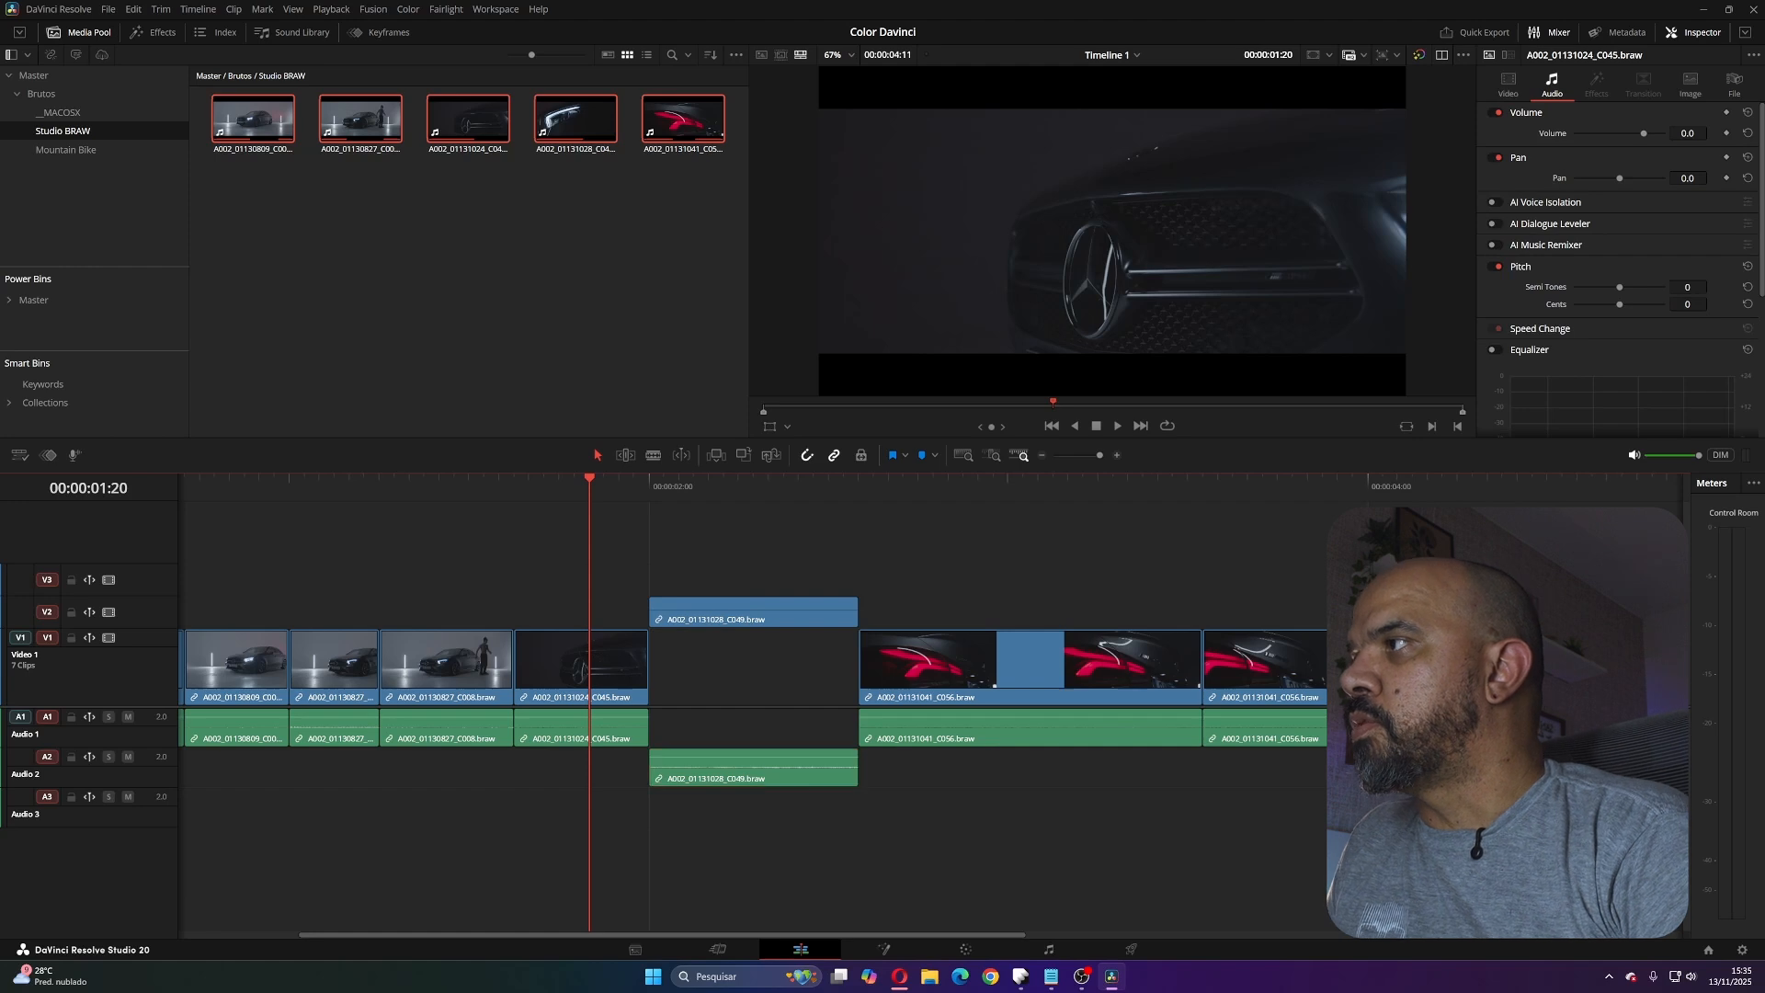
- Move the A002_01131028_C049.braw clip back down to V1, with its audio on A1
click(754, 612)
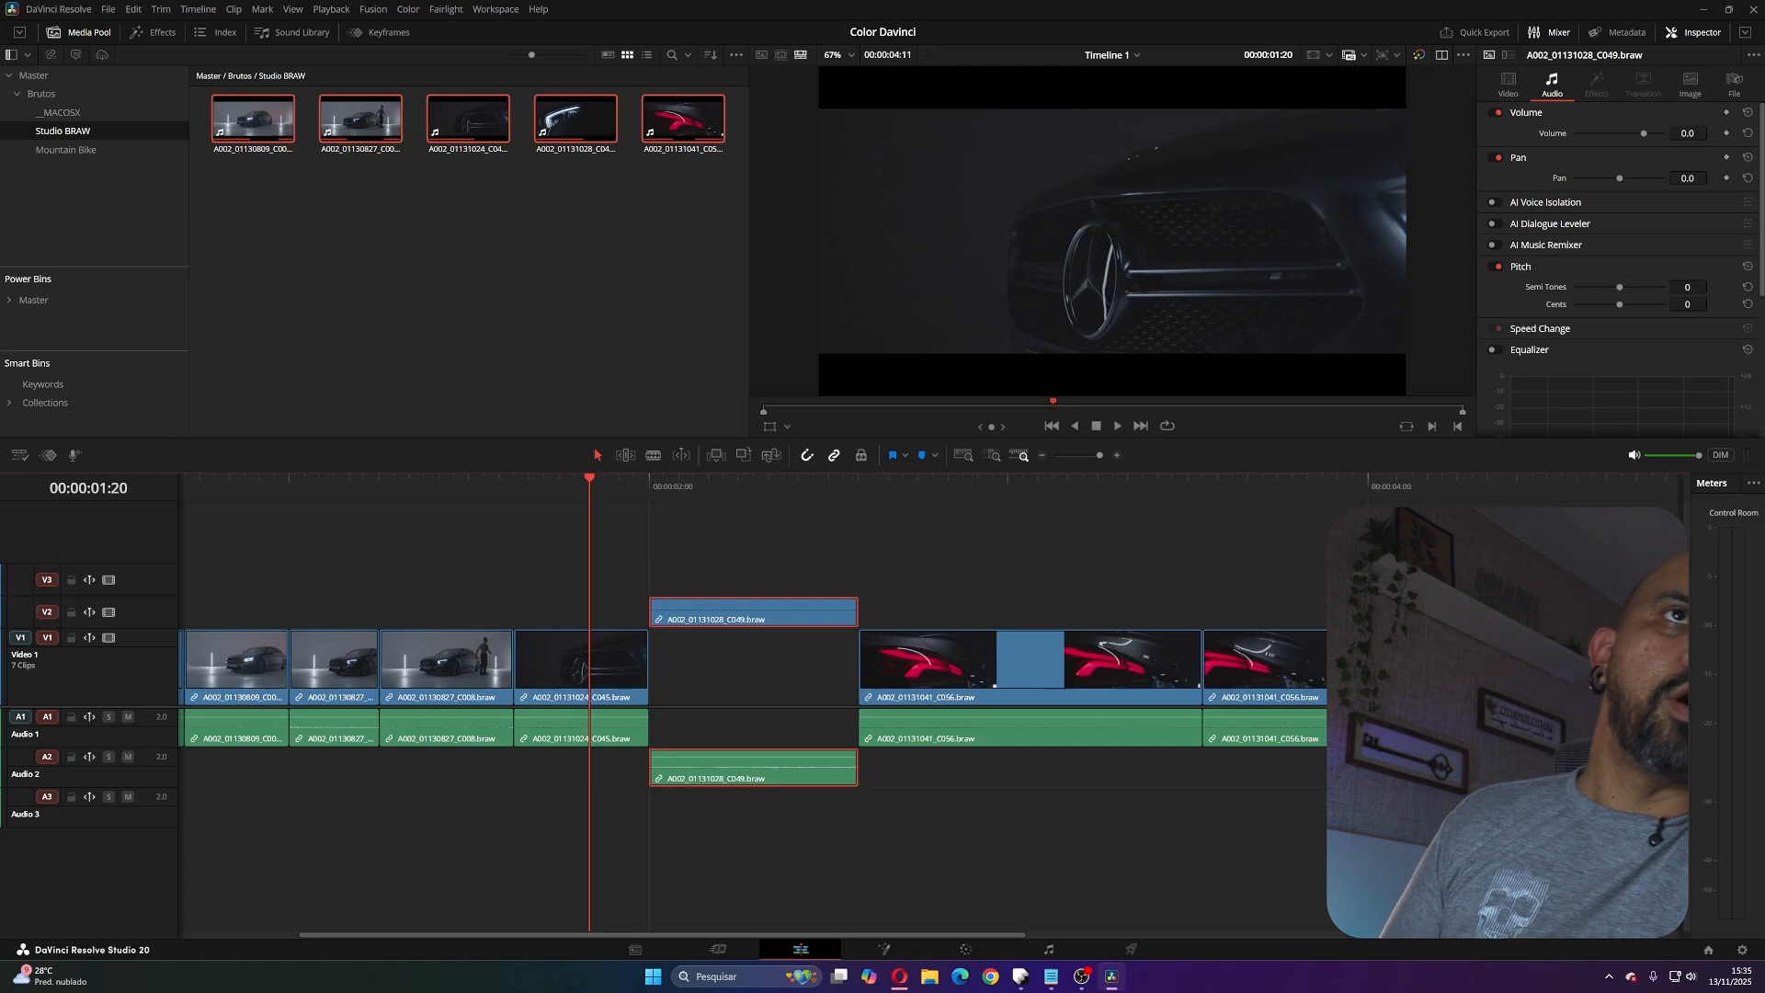
key(alt+Down)
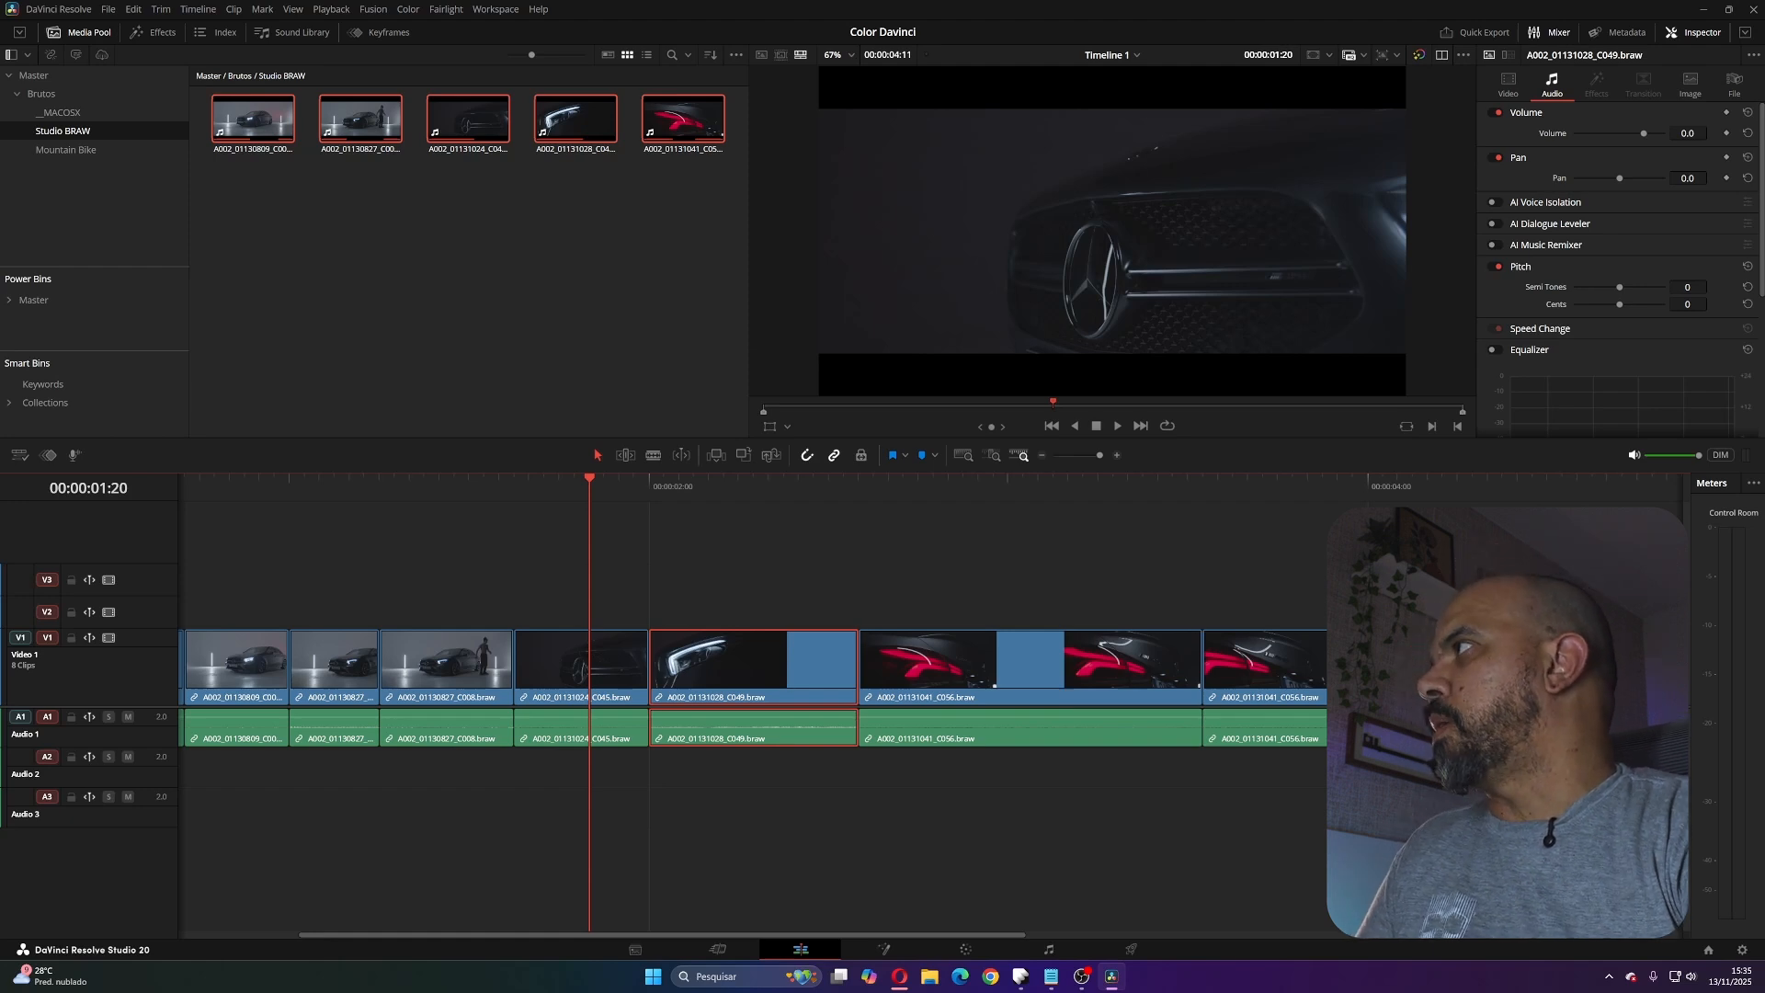
- Play the timeline briefly from the start, move the second A002_01130809_C004.braw clip to V2 and A2, and adjust its start
drag(589, 479, 261, 479)
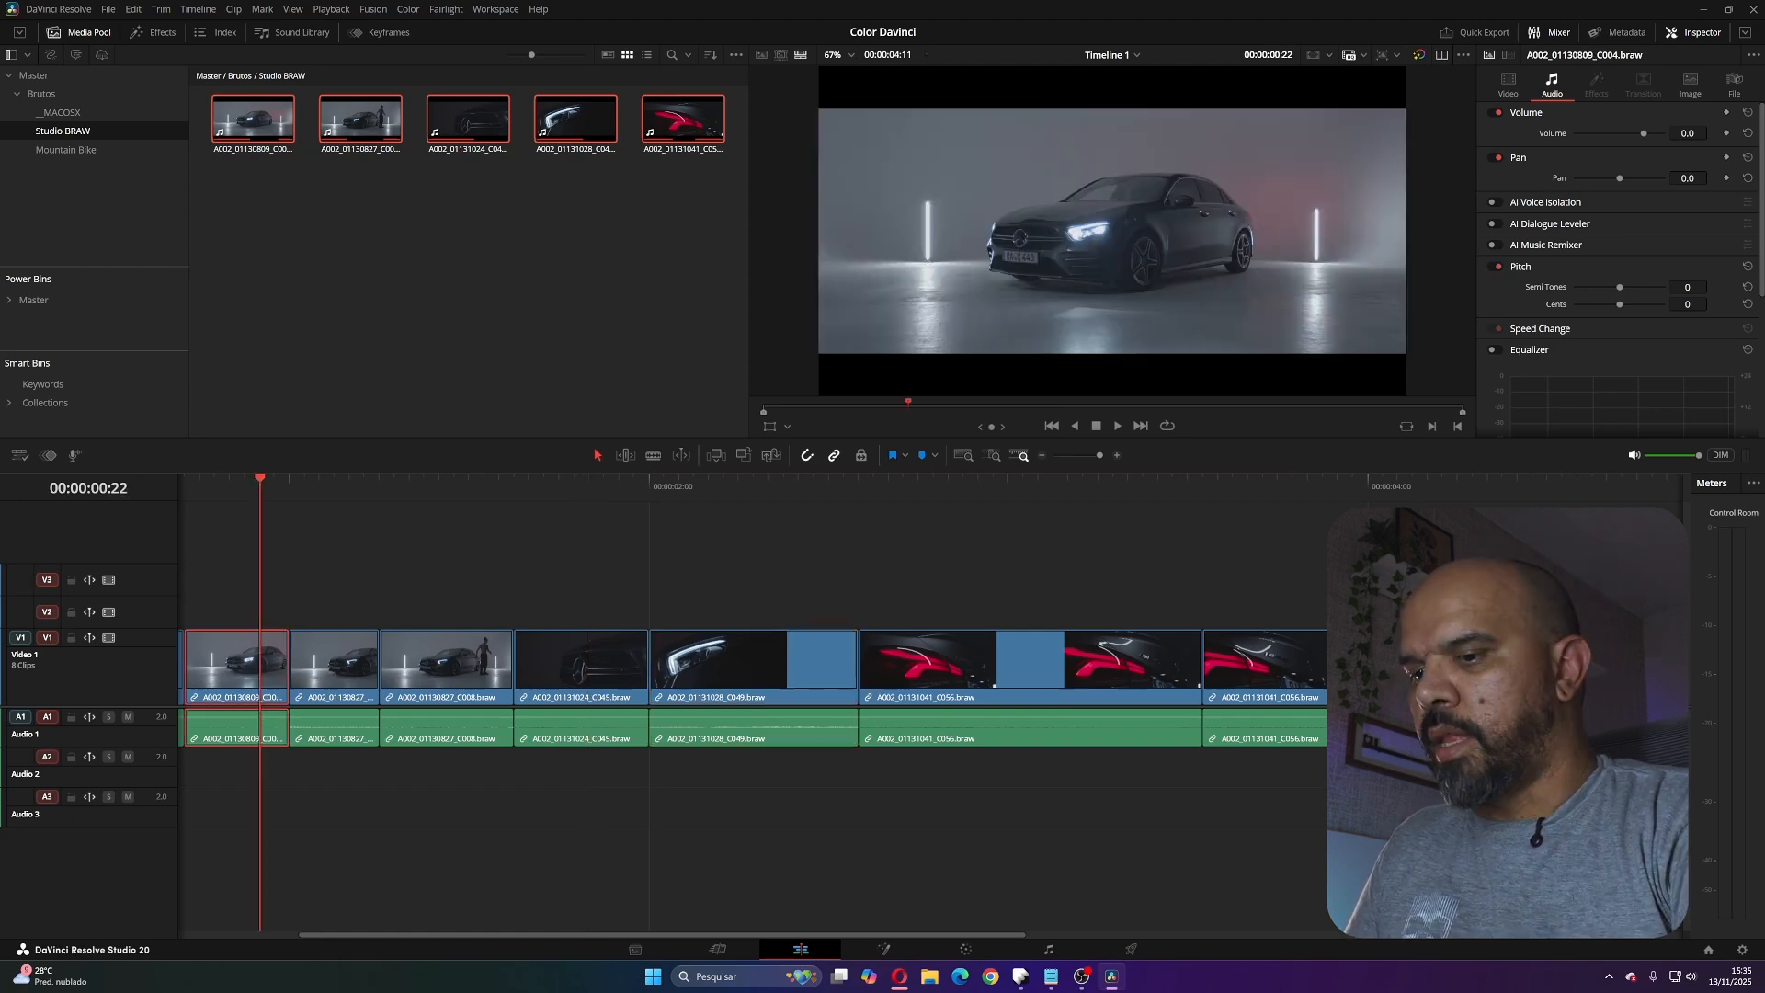
key(Home)
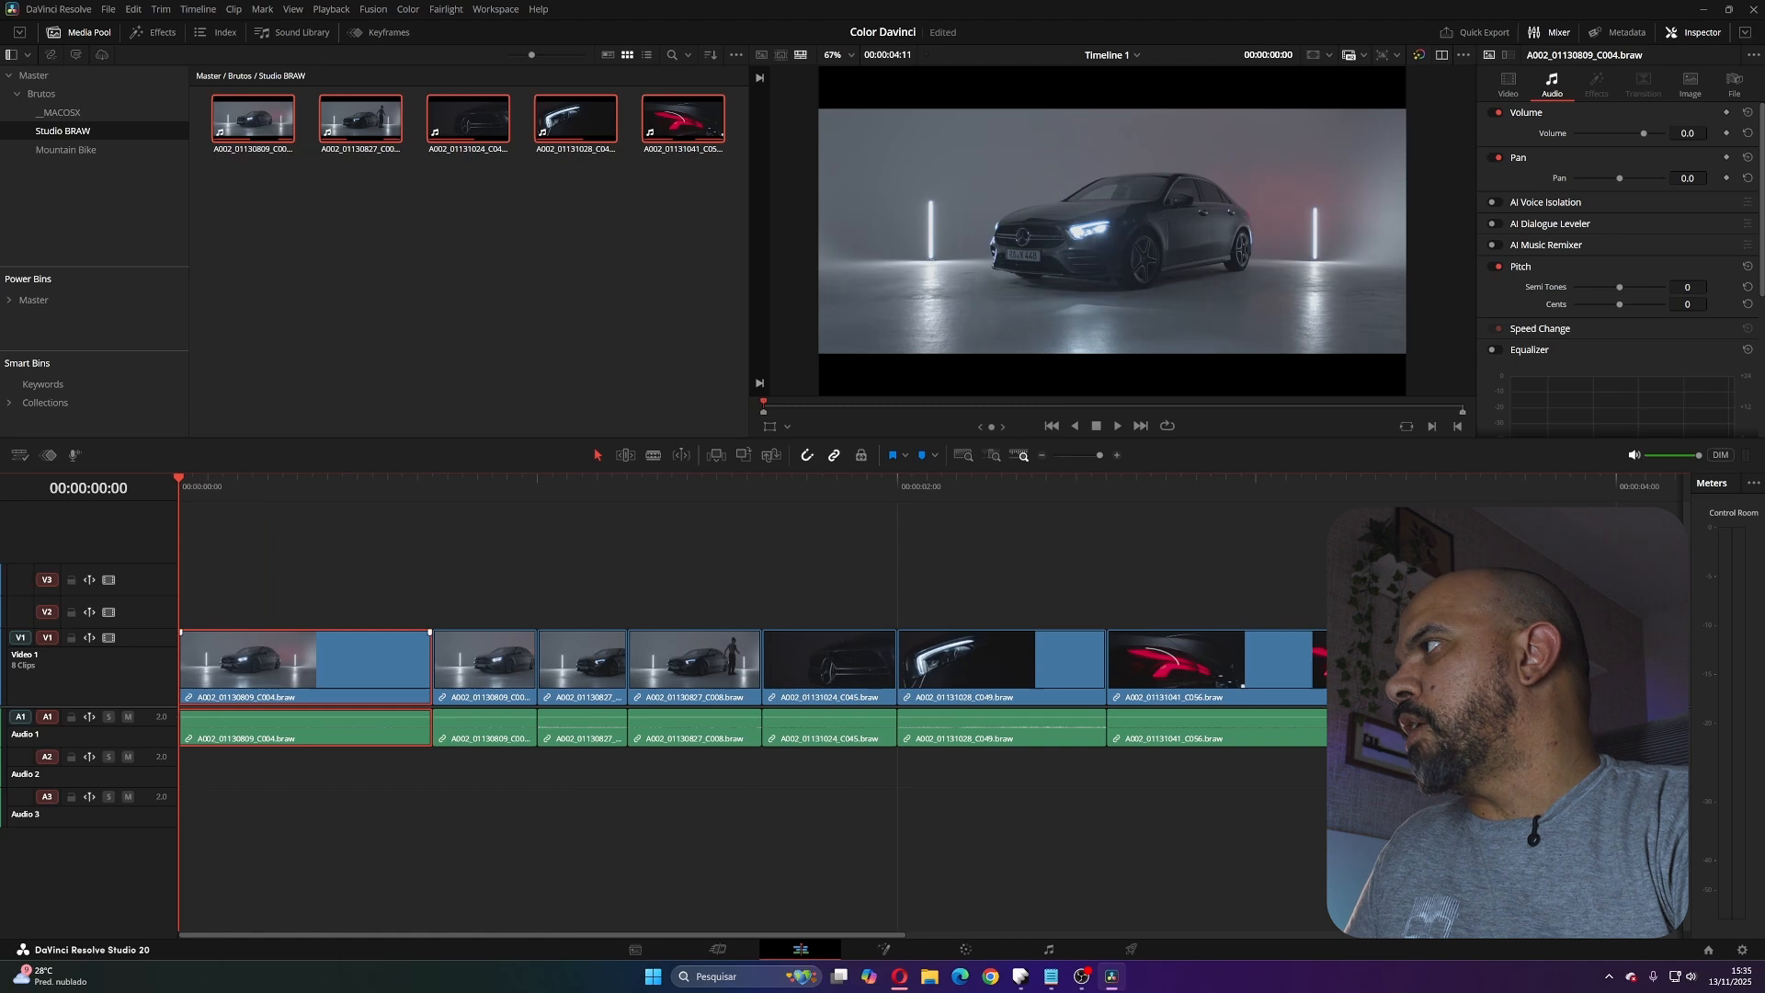
key(space)
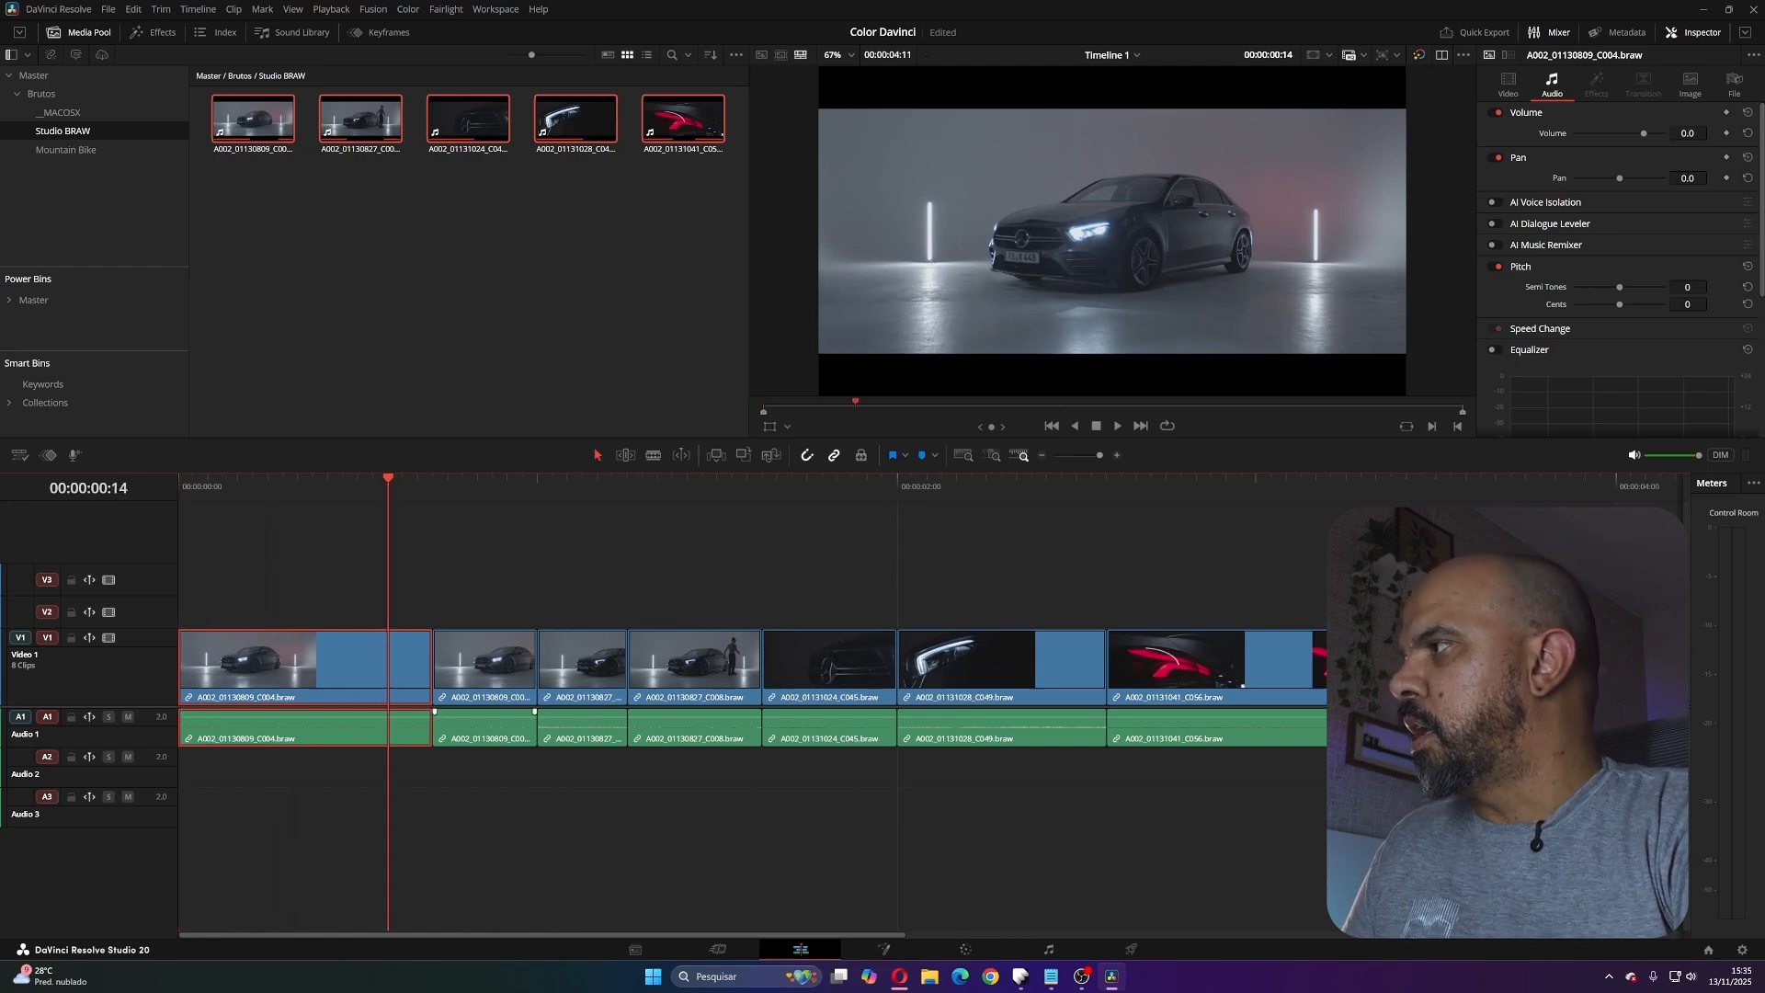
drag(479, 729, 481, 753)
click(463, 619)
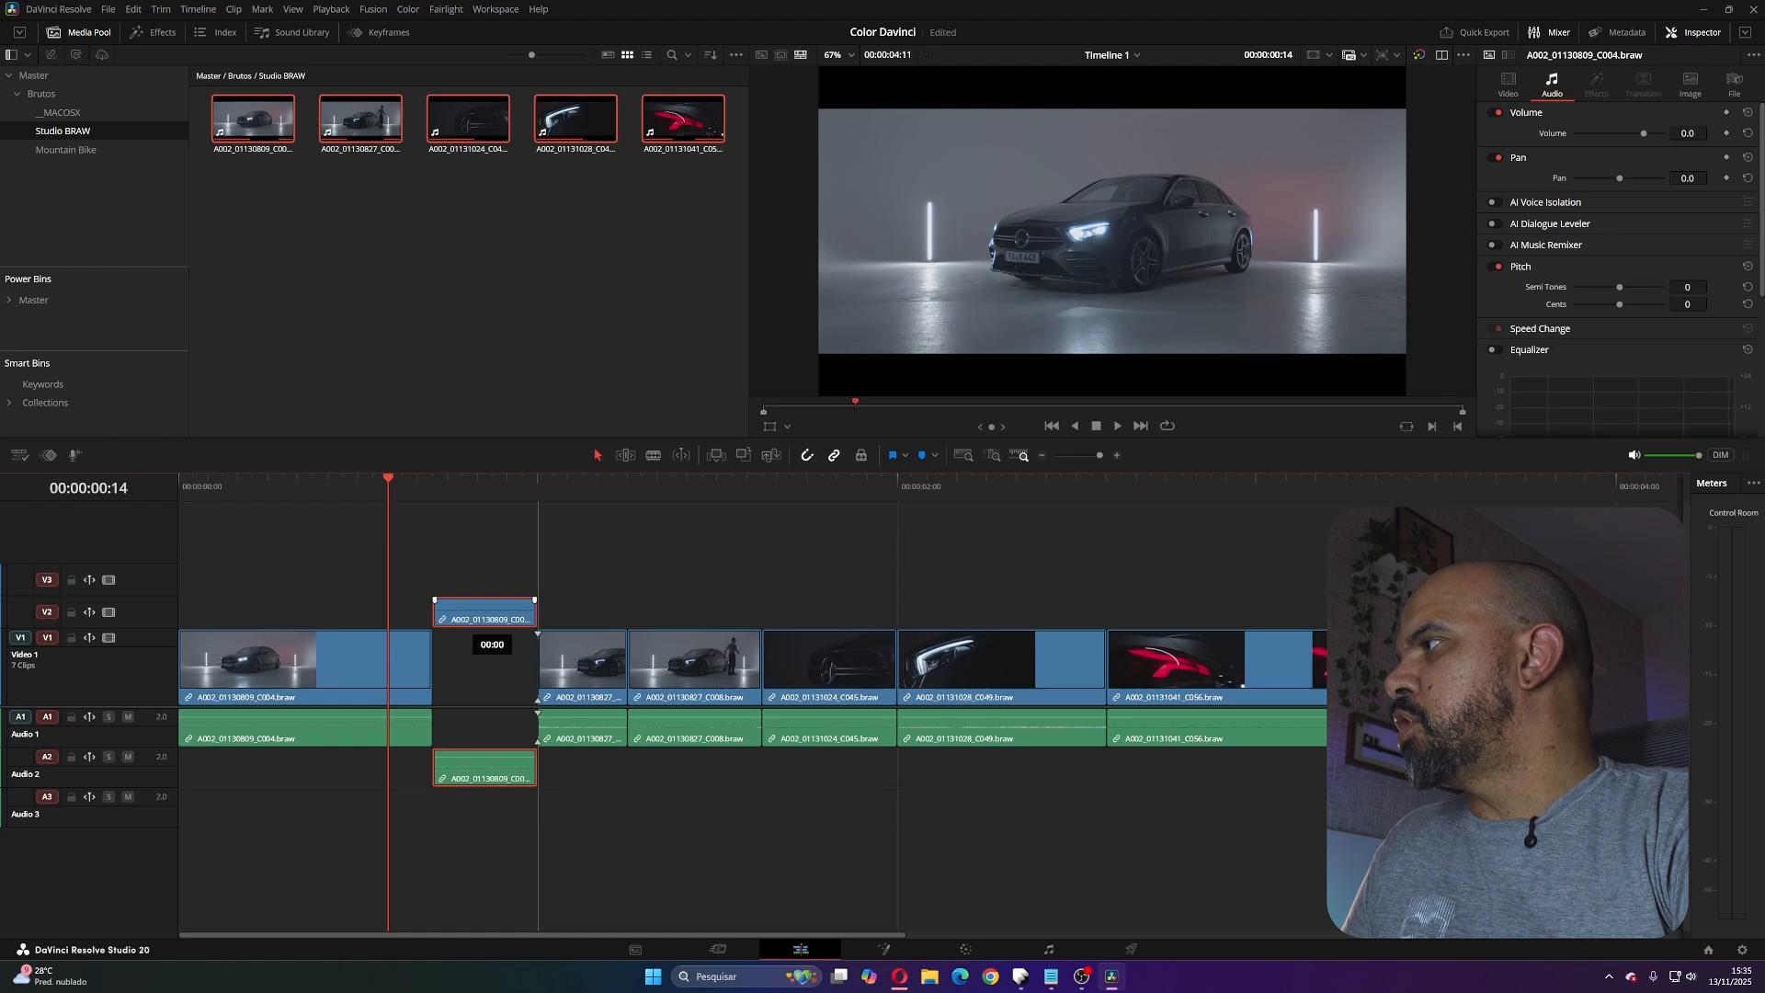
click(435, 613)
drag(435, 613, 487, 614)
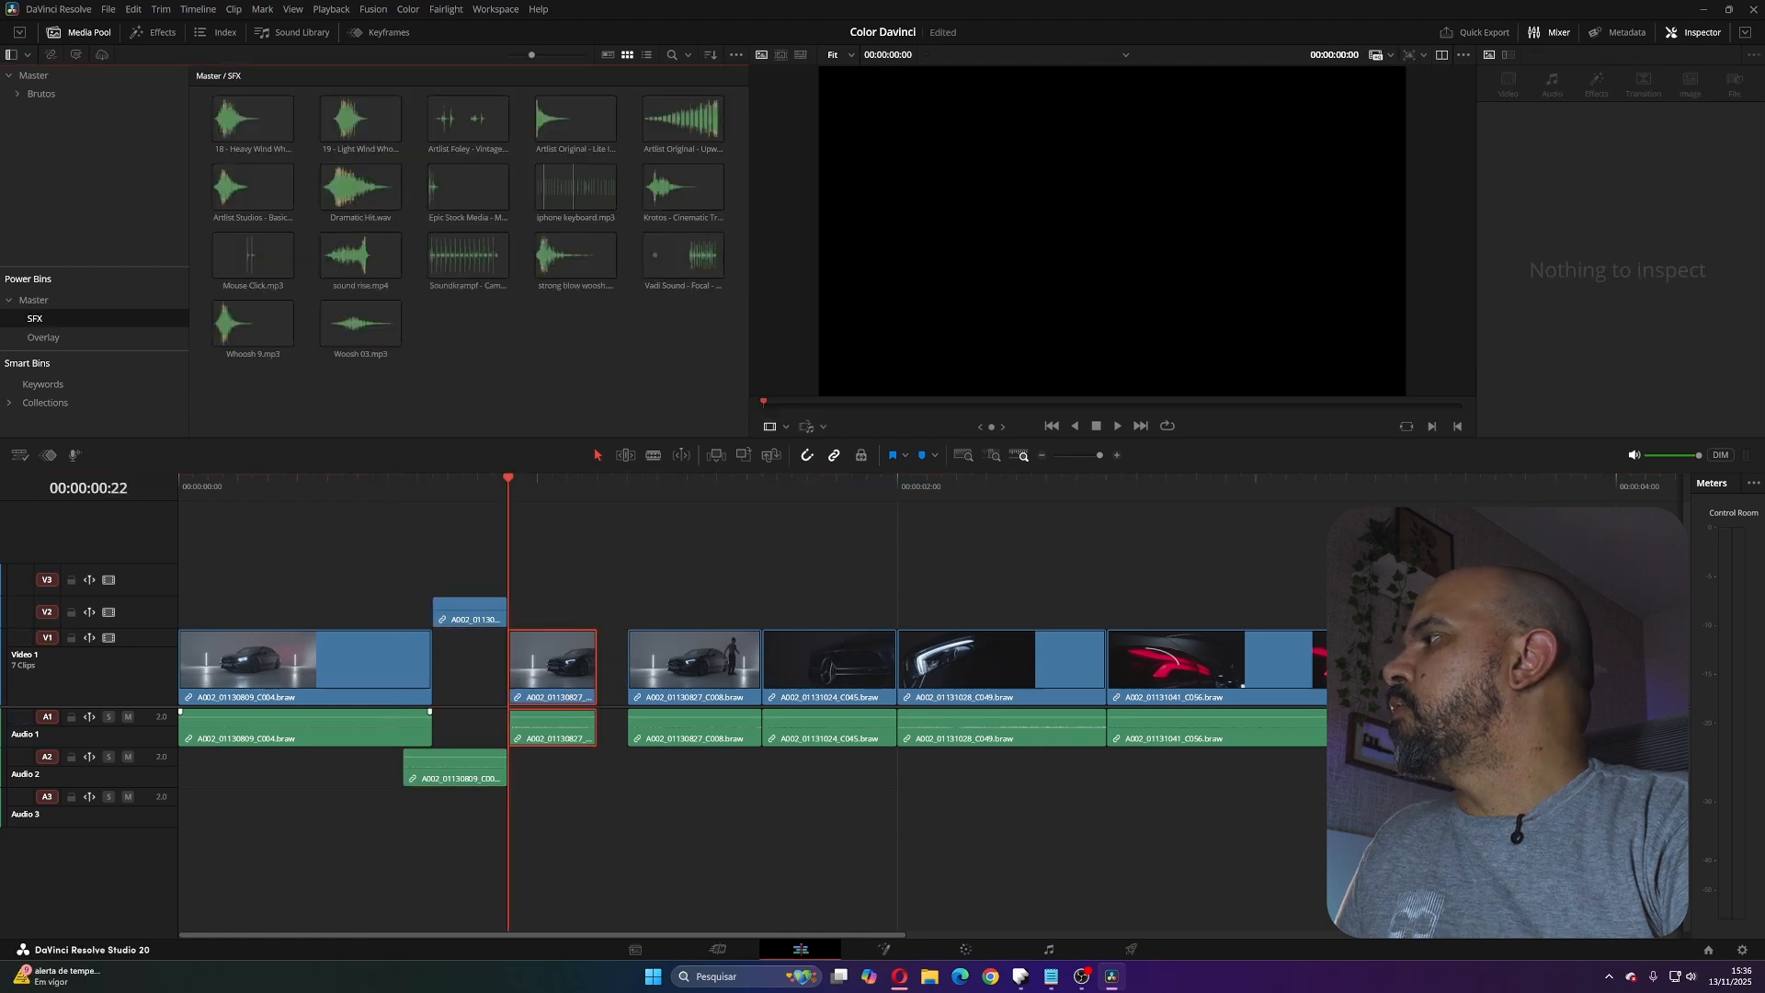
- Add the Soundkrampf Shutter Burst Mode Fast and strong blow woosh sound effects at the timeline start on A3 and A4
drag(467, 258, 167, 832)
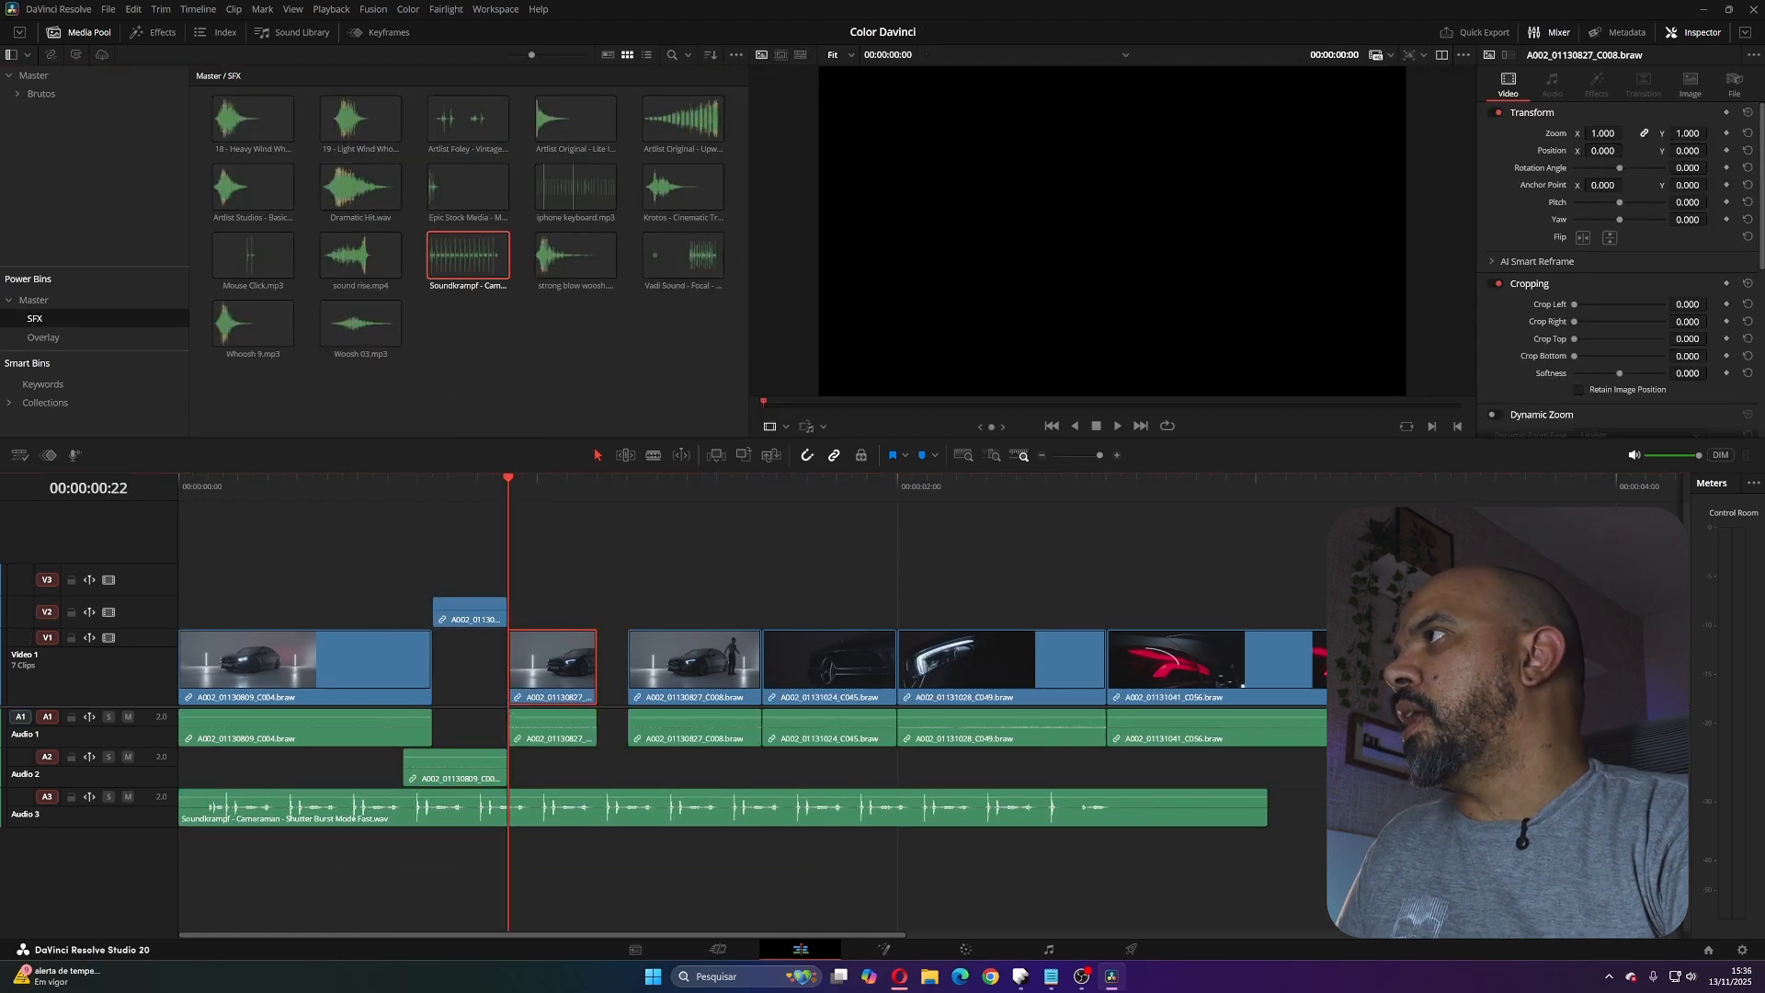
click(583, 259)
drag(583, 260, 220, 848)
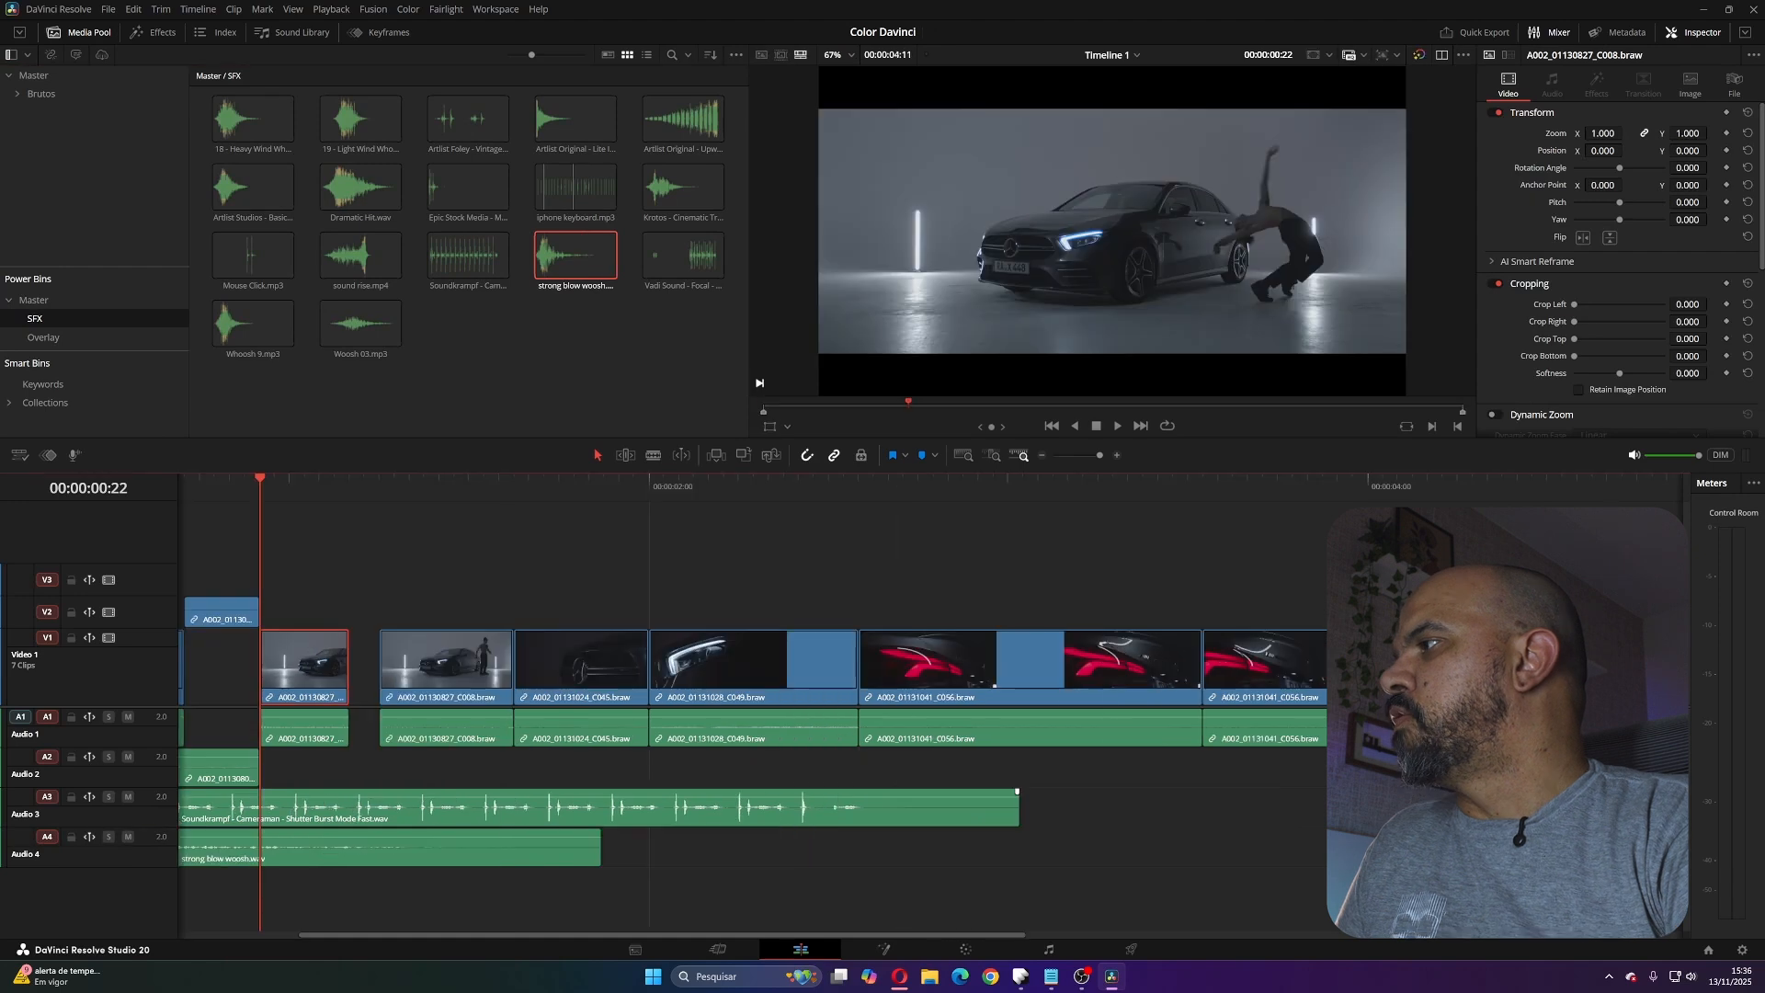
- Select every video and audio clip on Timeline 1 and delete them all
scroll(570, 668, down, 3)
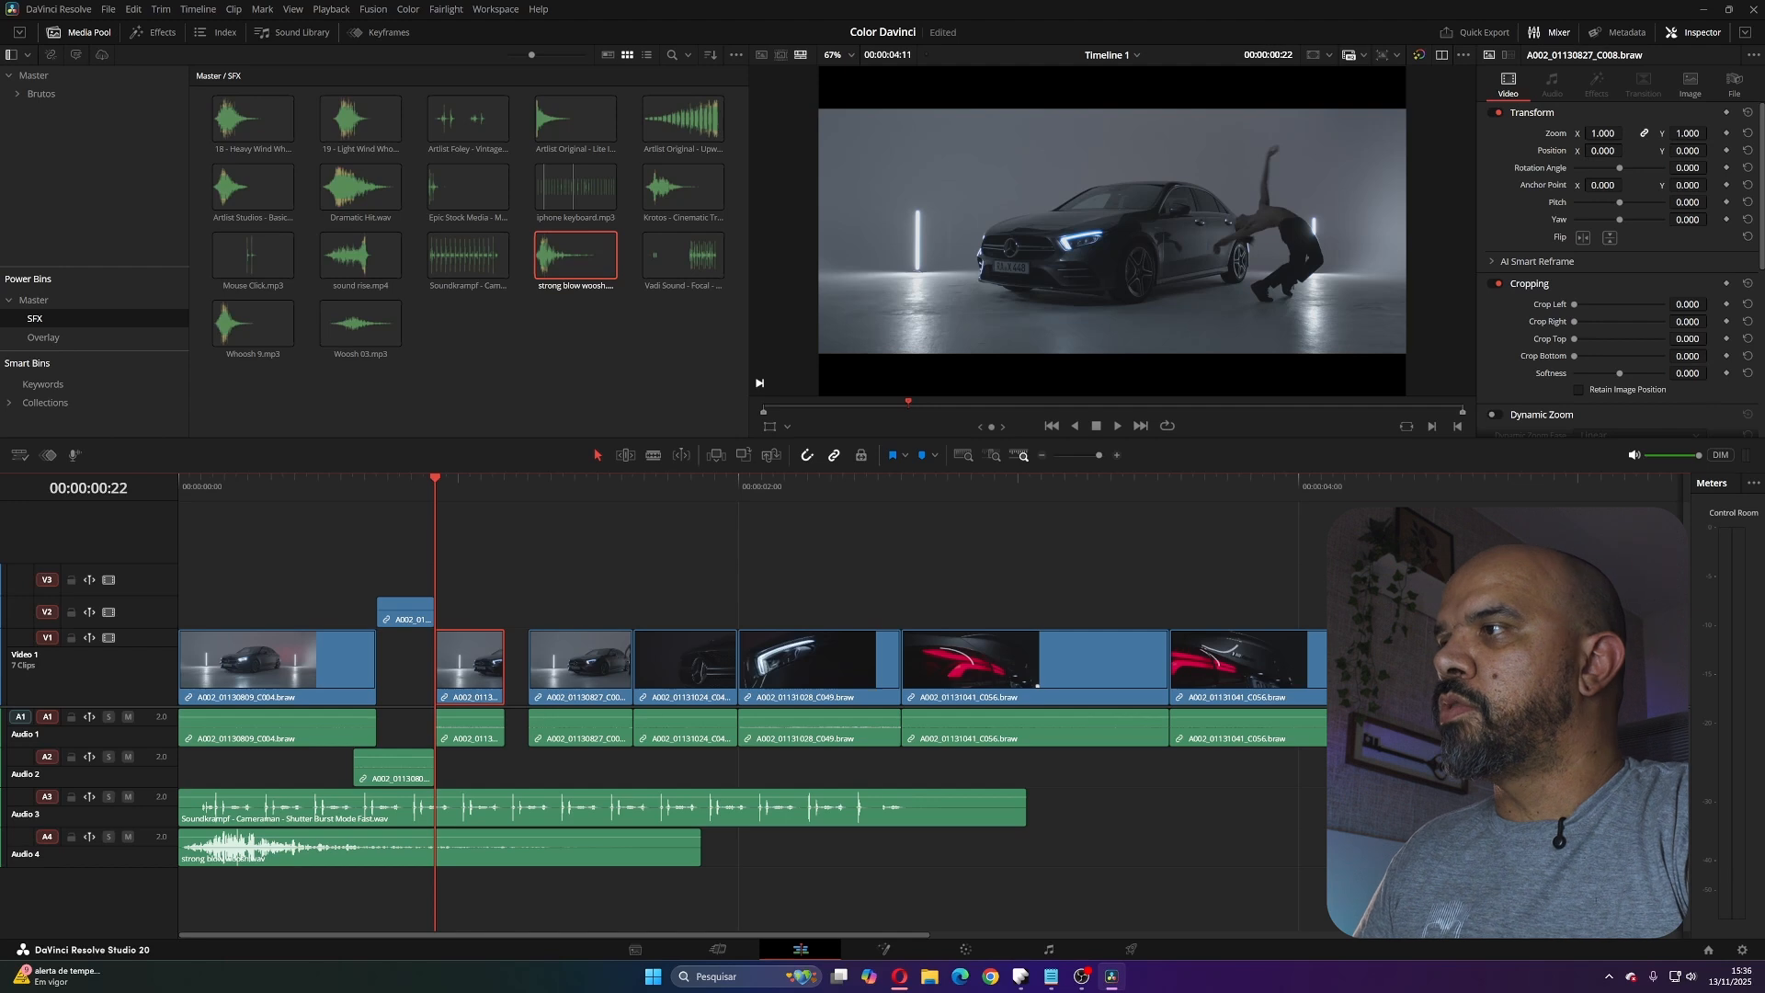
drag(1517, 581, 312, 854)
key(Delete)
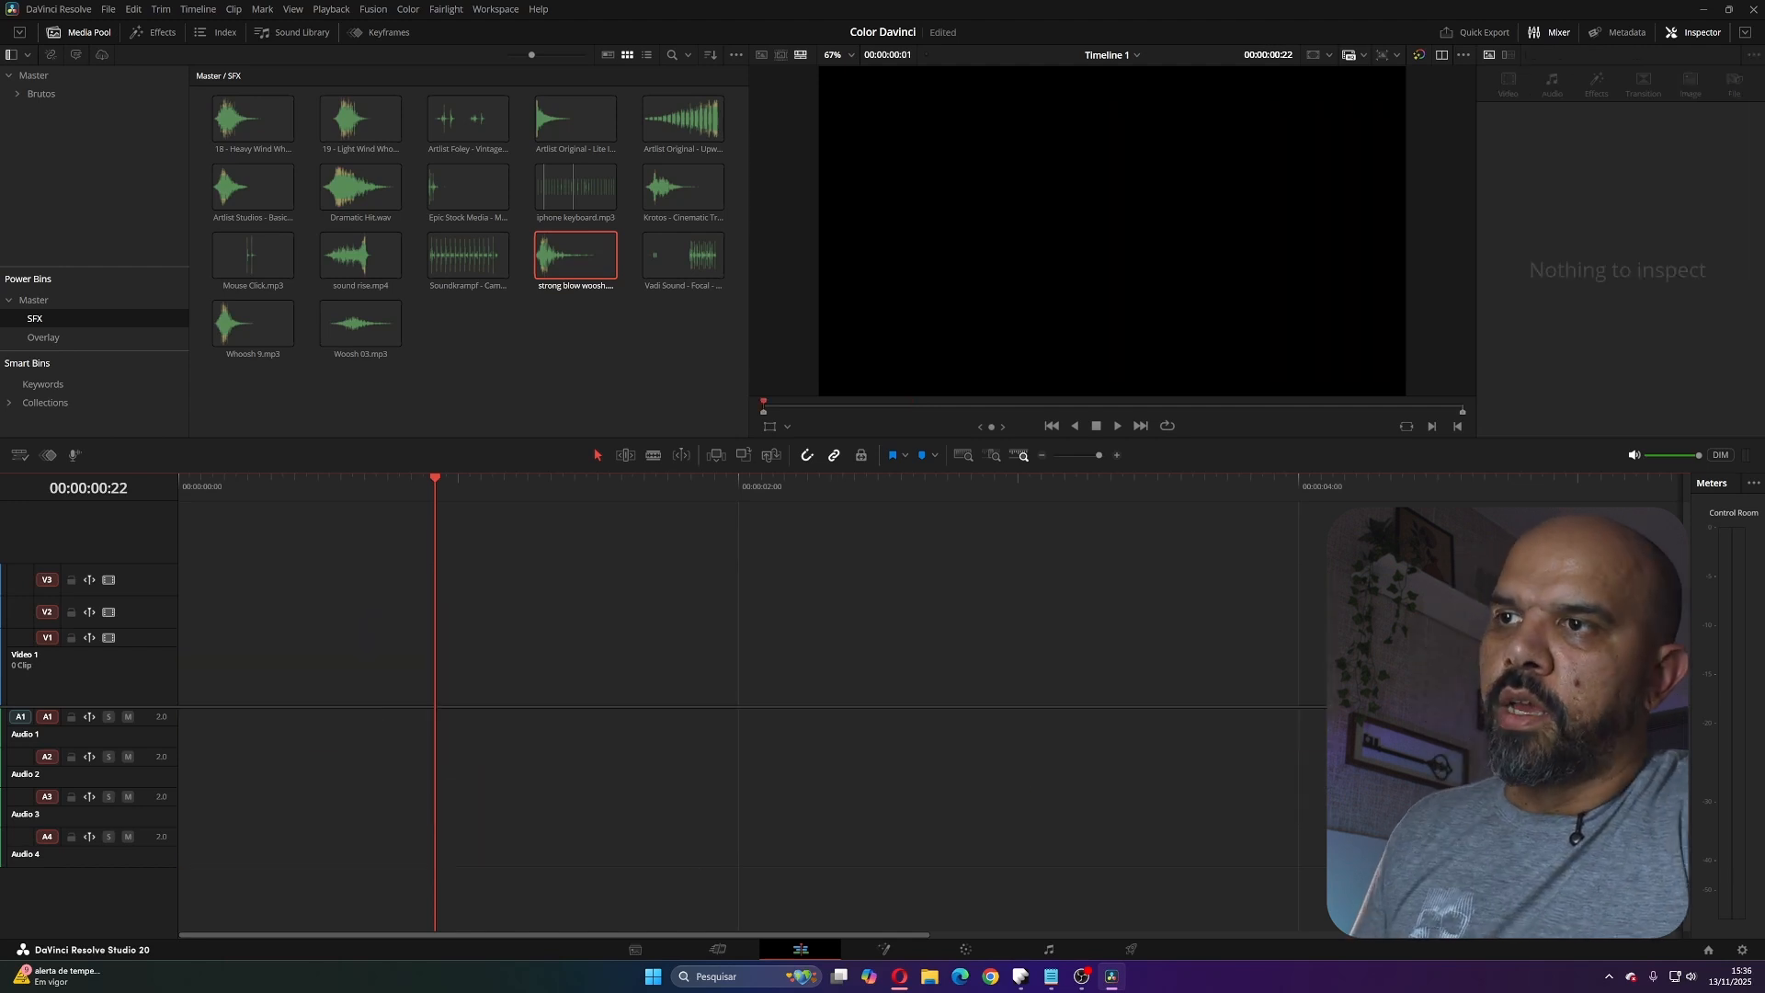
- Open the CONTEUDO TEMPLATE project and display its 06 - OVERLAY bin
click(1708, 950)
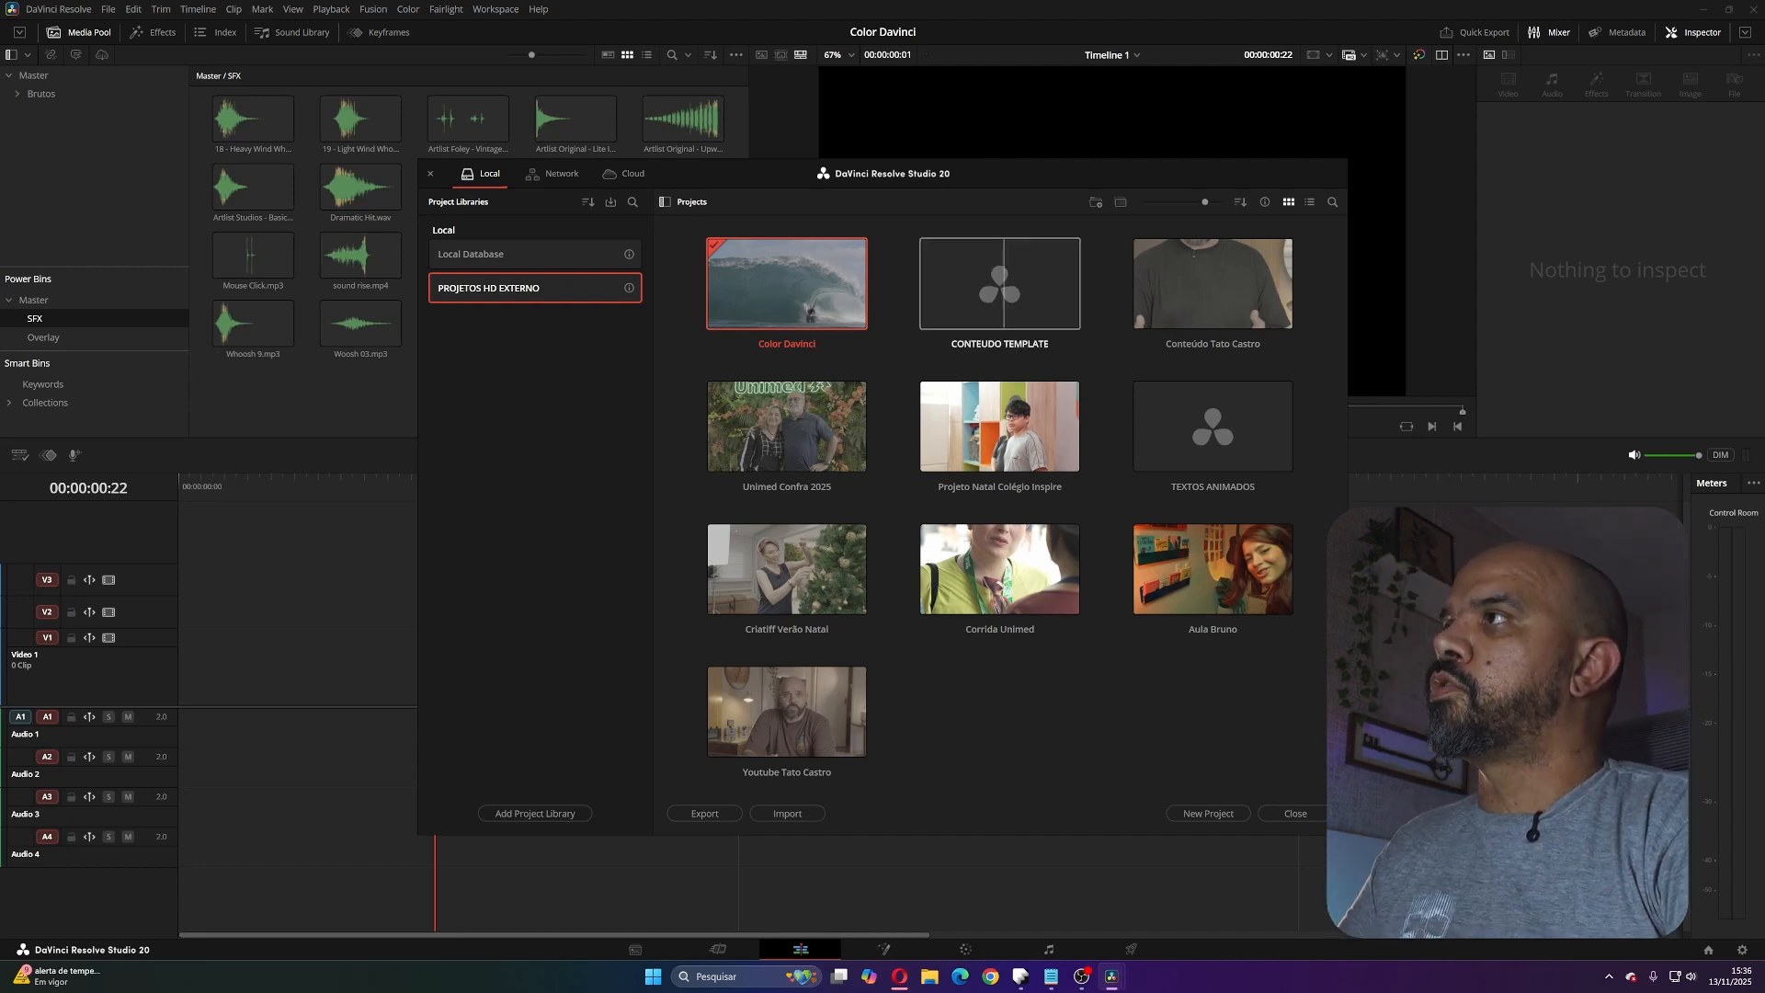
double_click(1003, 285)
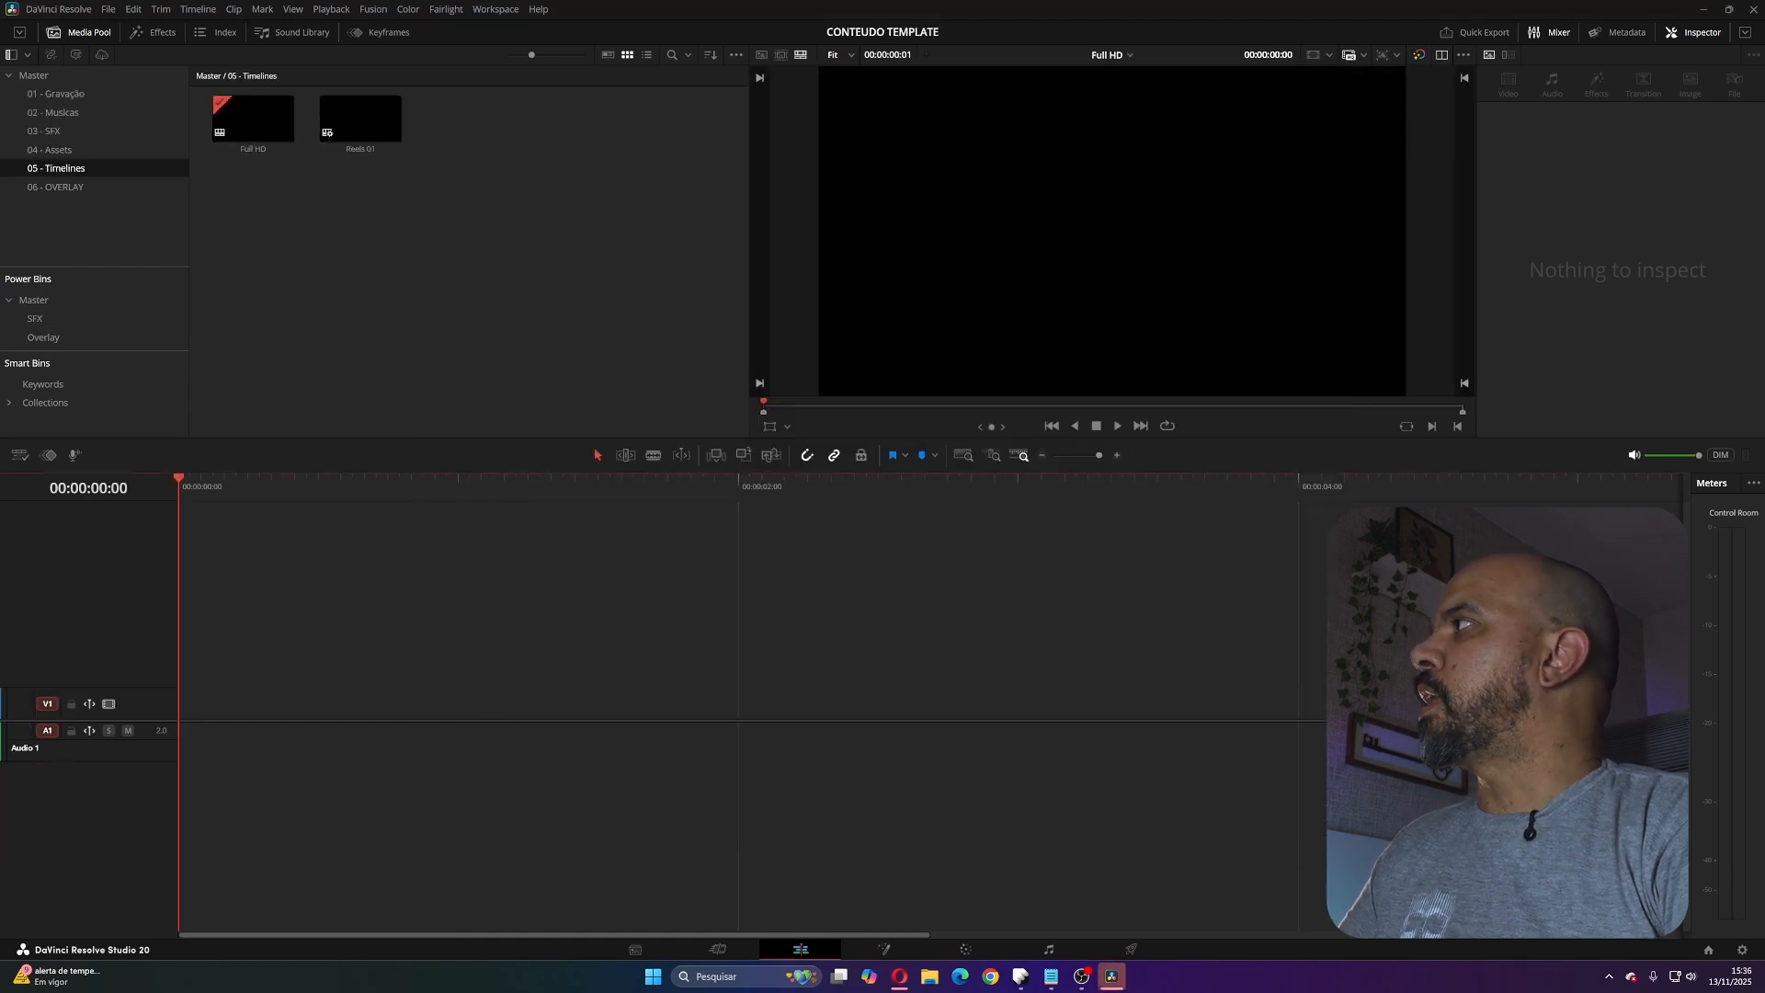
click(34, 75)
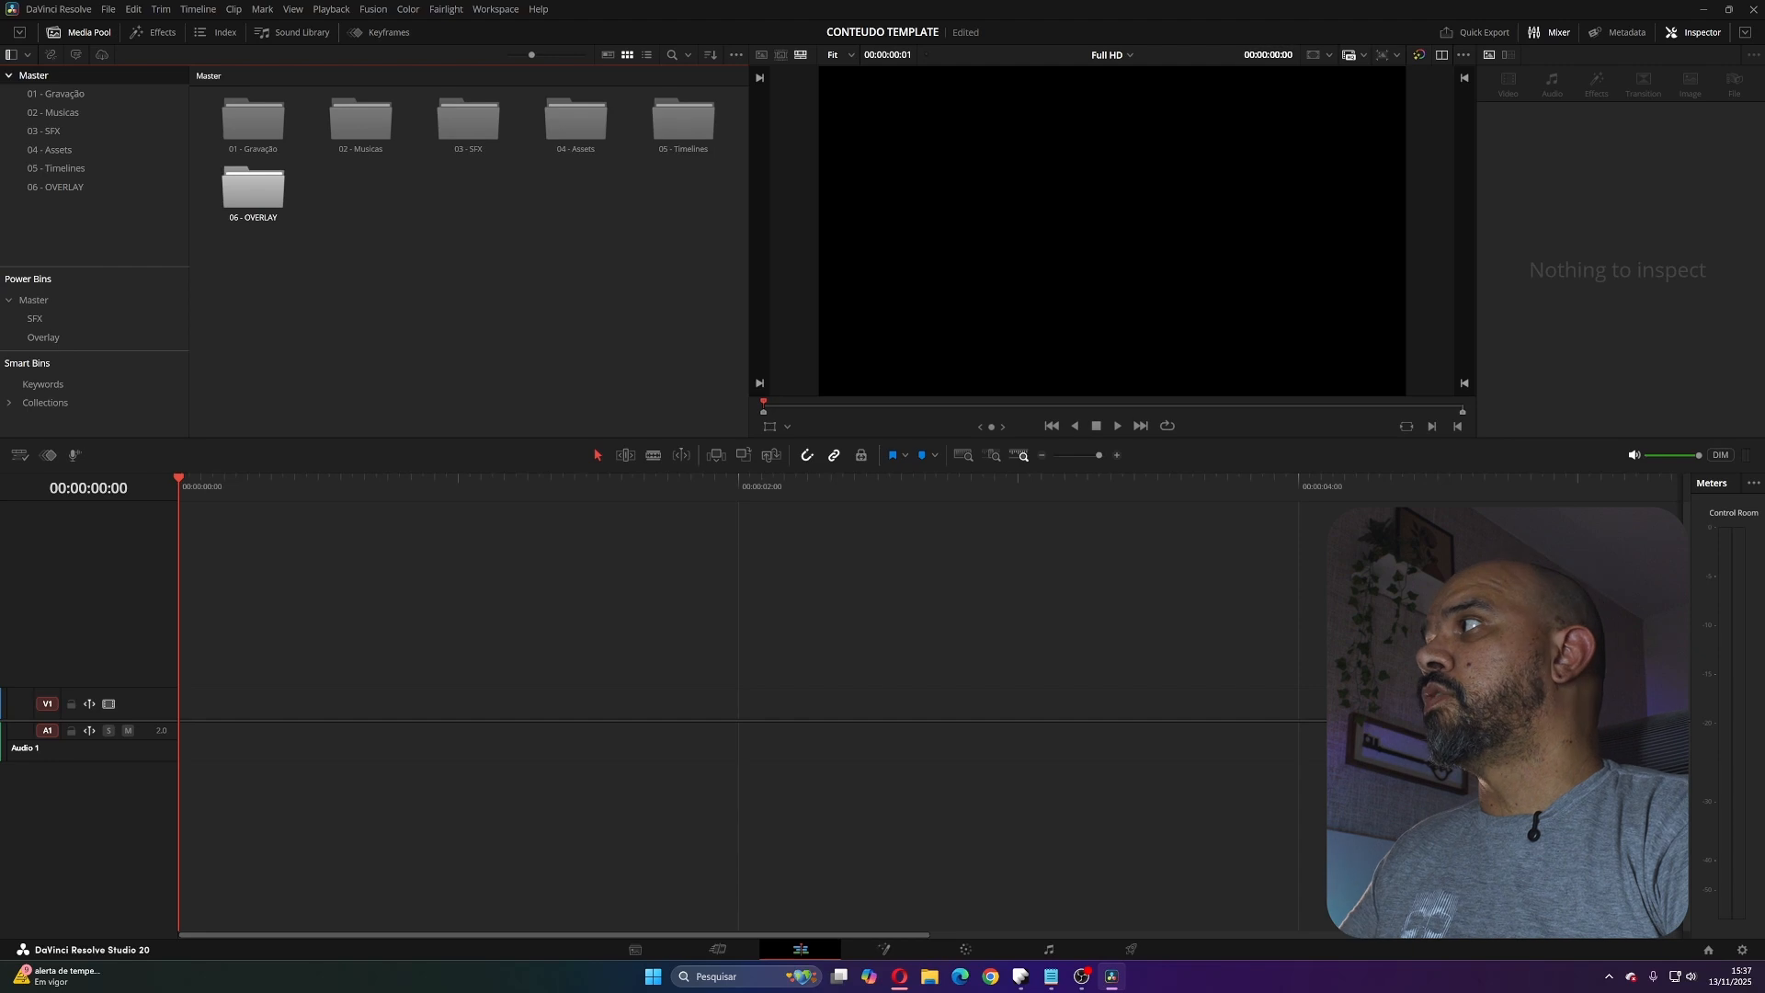
double_click(253, 190)
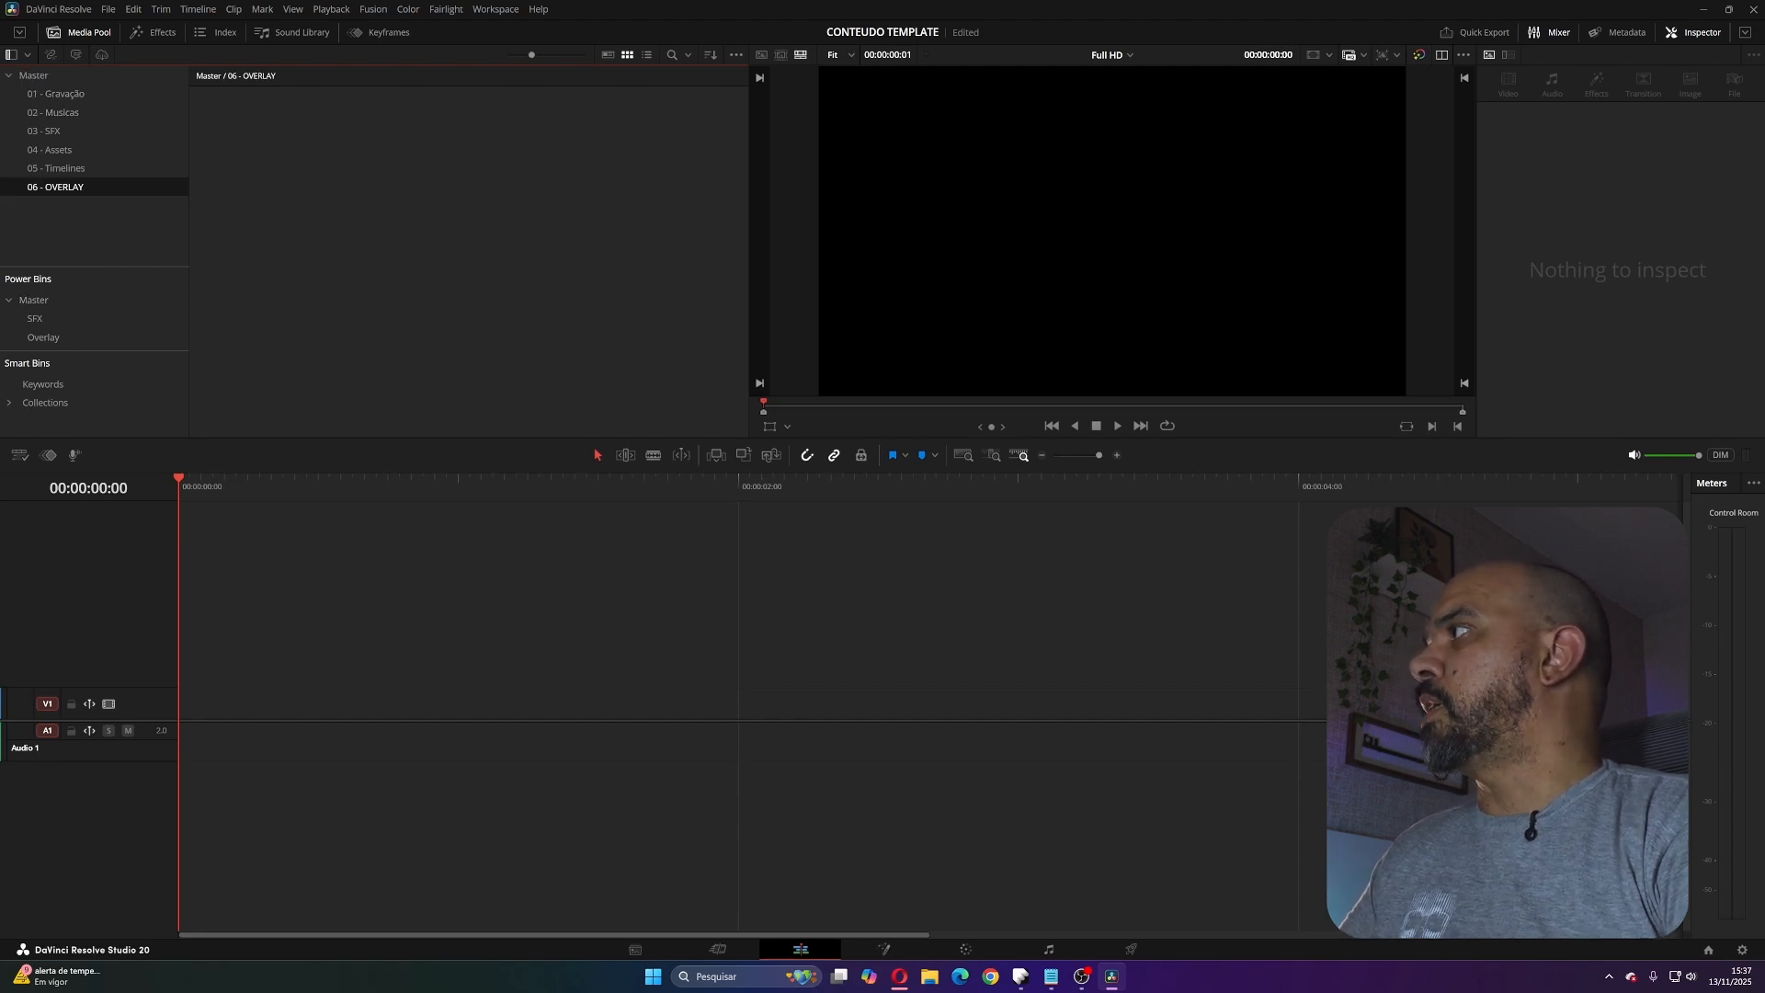
- Examine the contents of the SFX and Overlay power bins and collapse their Master folder
click(34, 301)
click(35, 319)
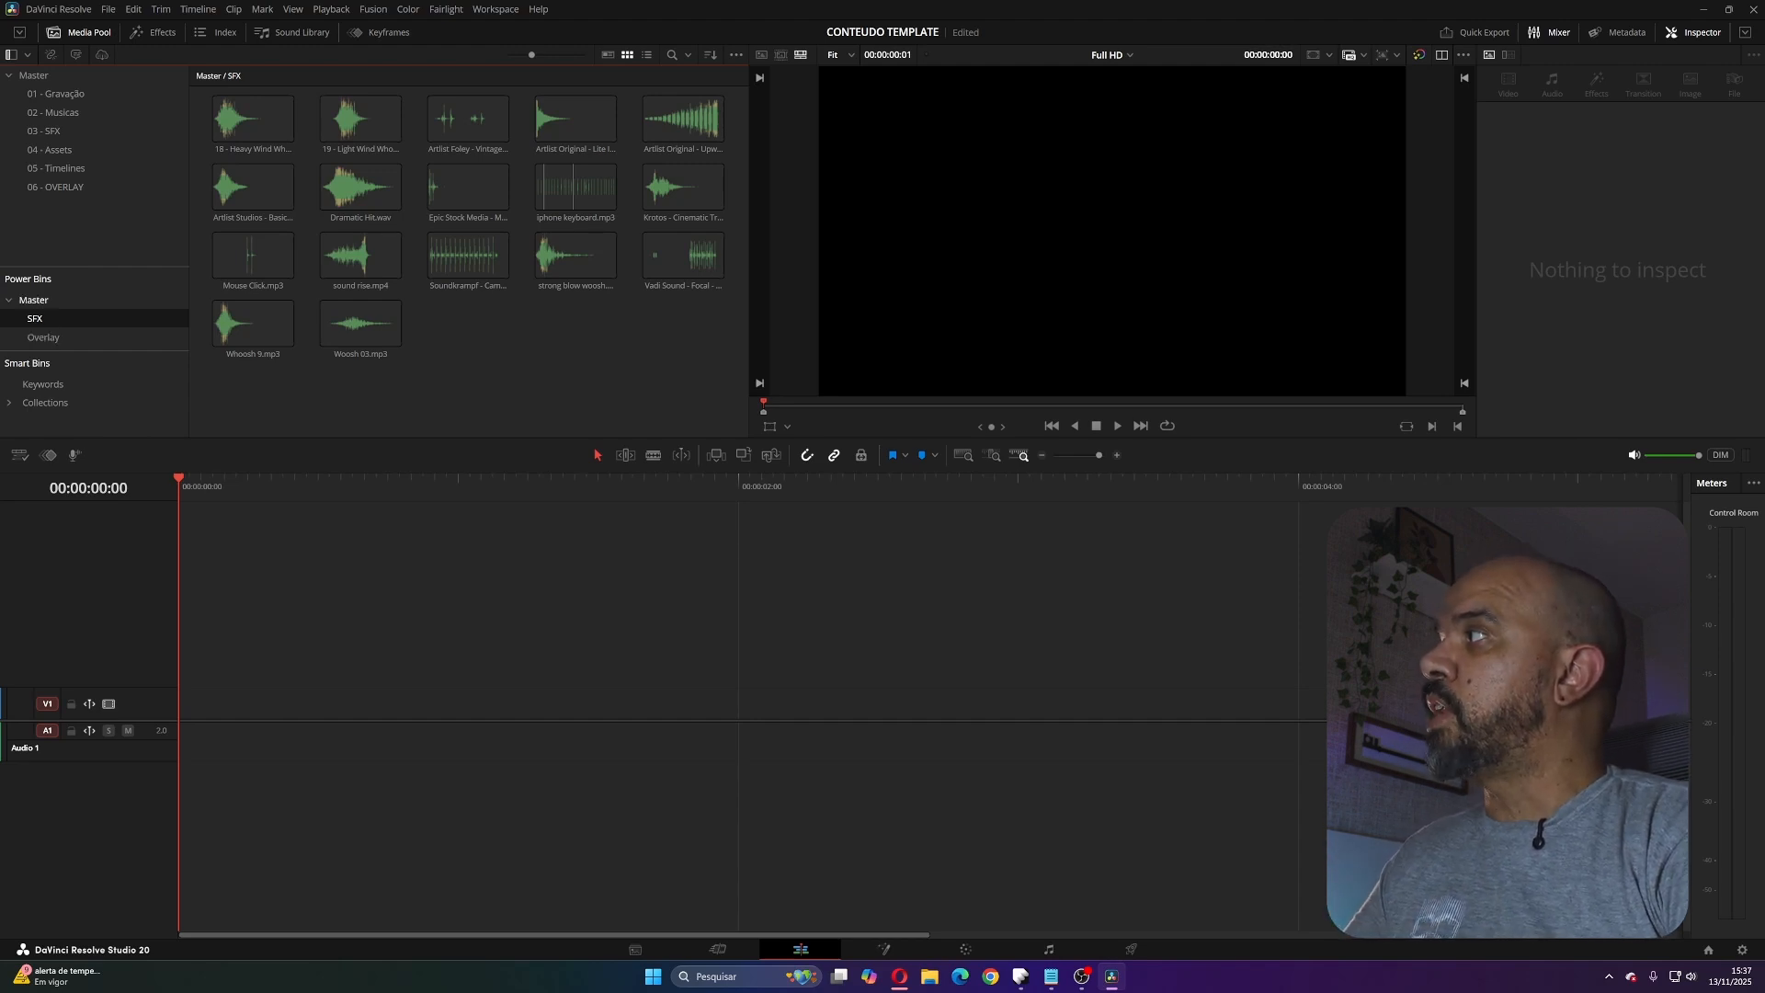
click(34, 300)
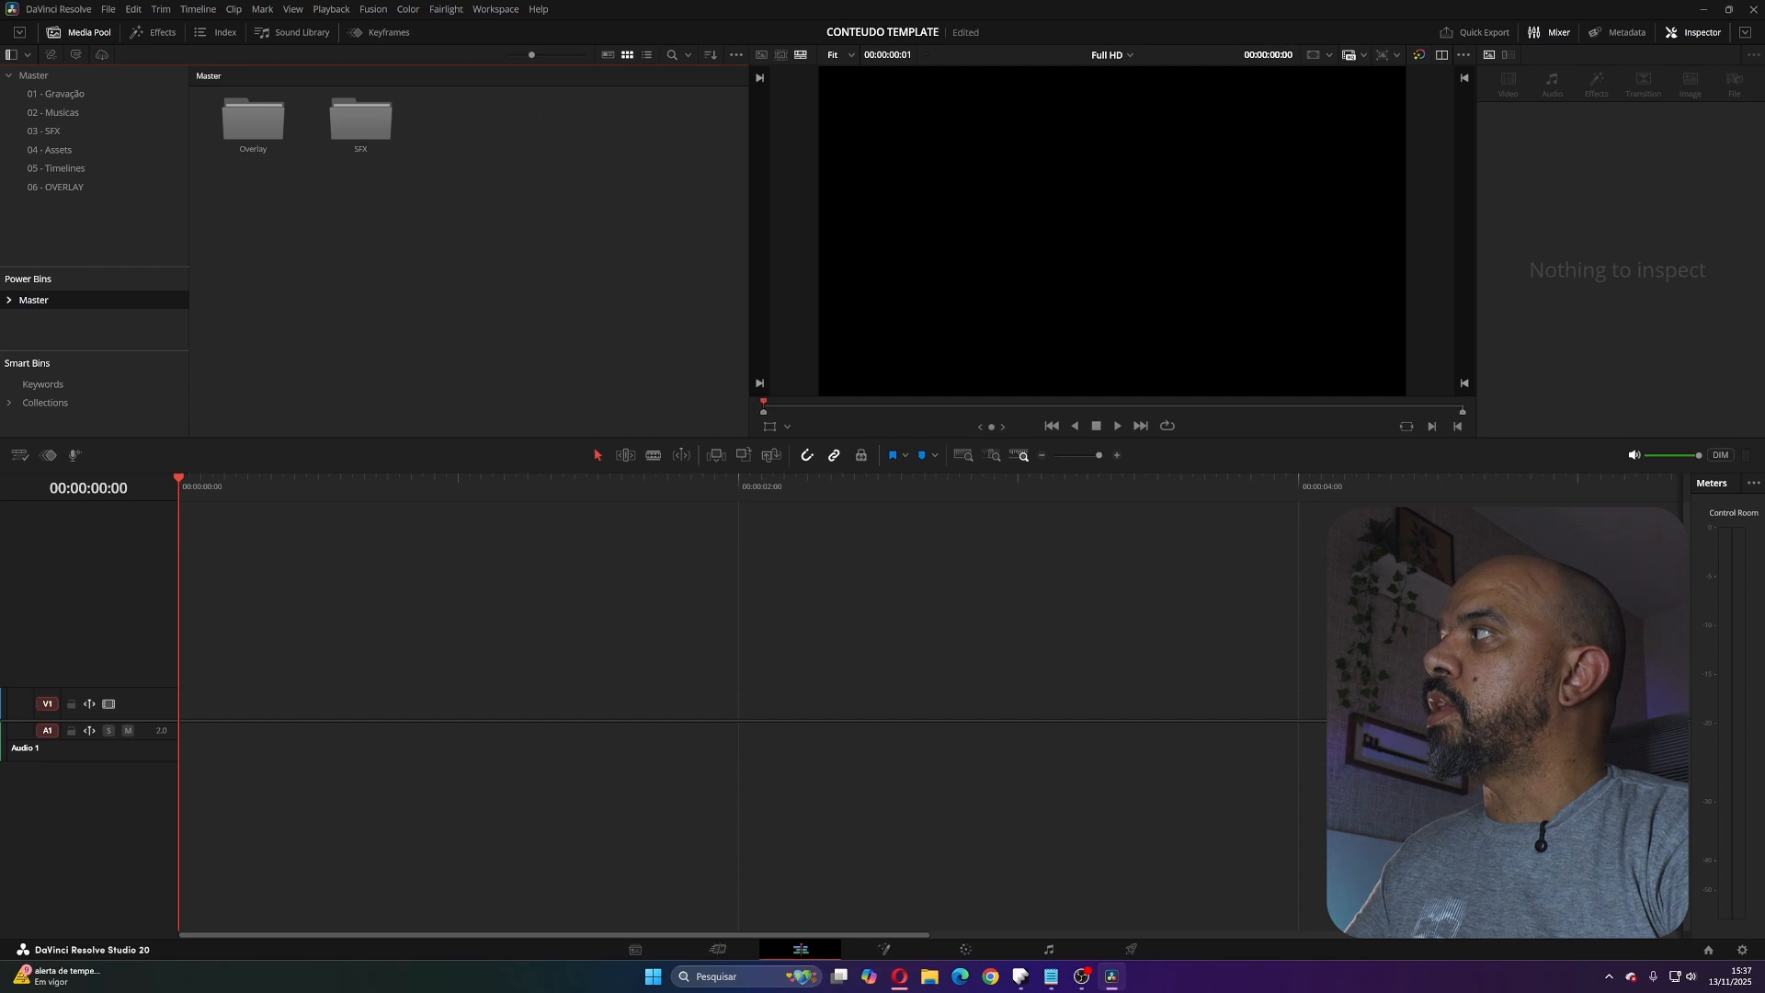
click(9, 300)
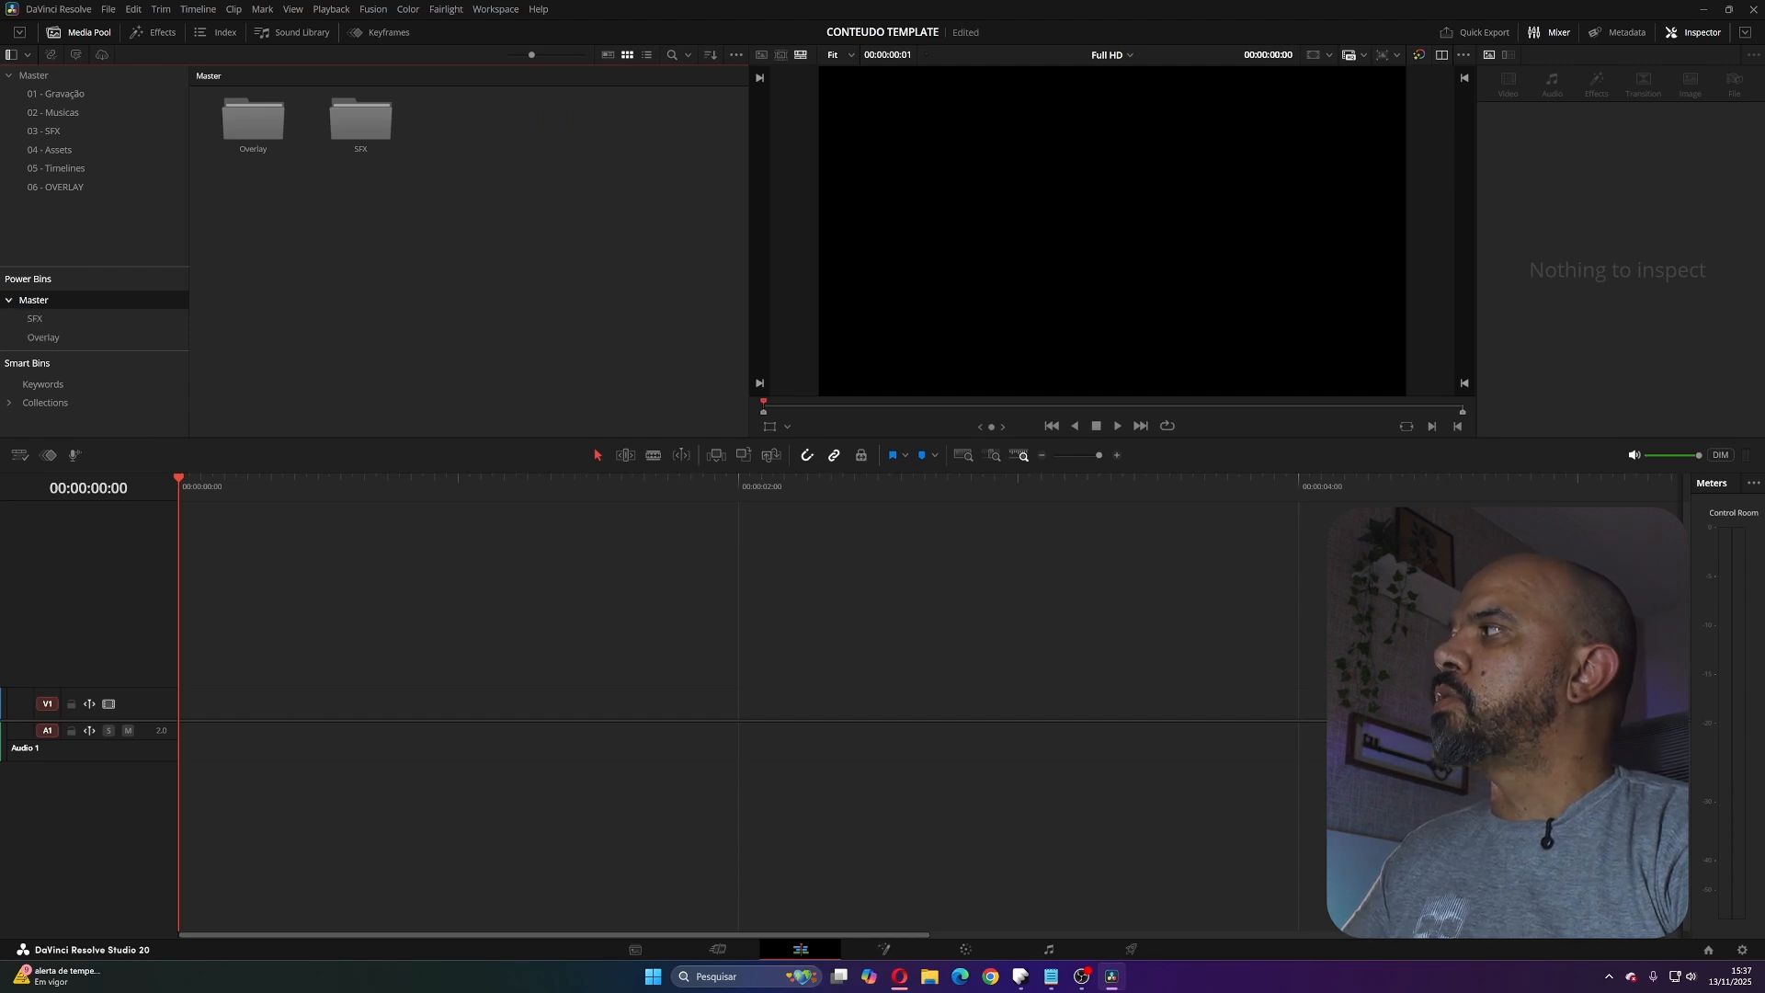
click(35, 319)
click(43, 337)
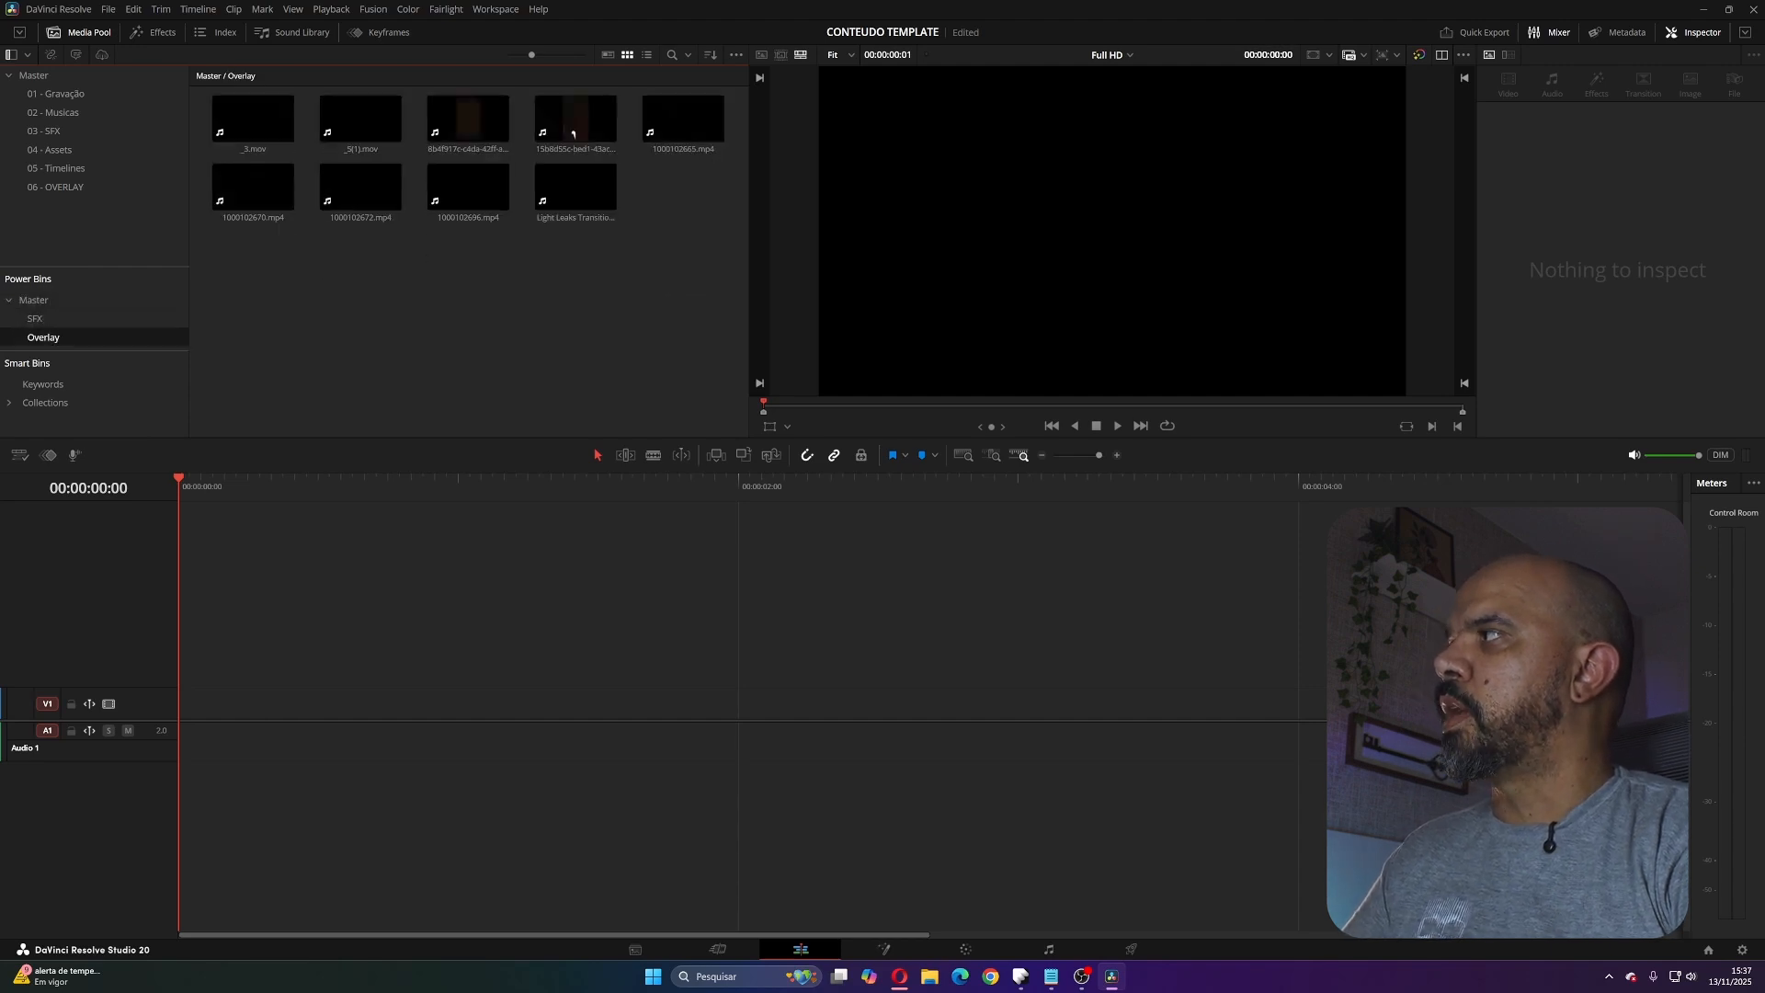
click(35, 319)
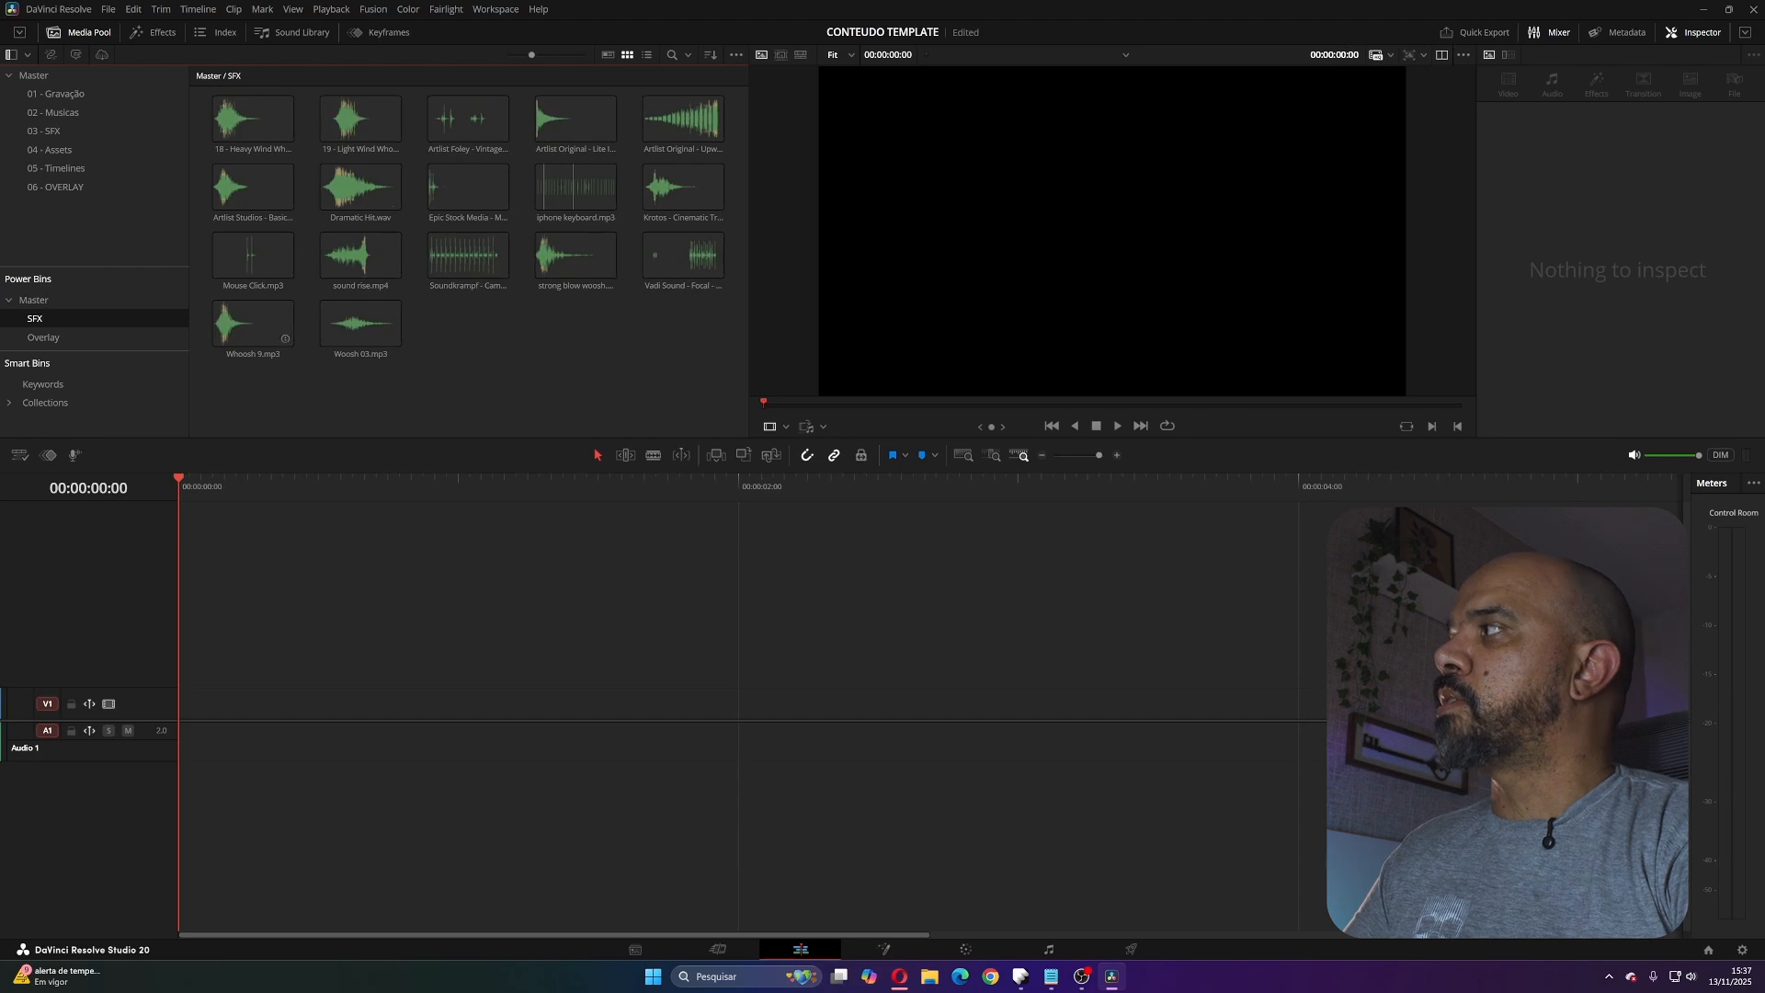
click(42, 337)
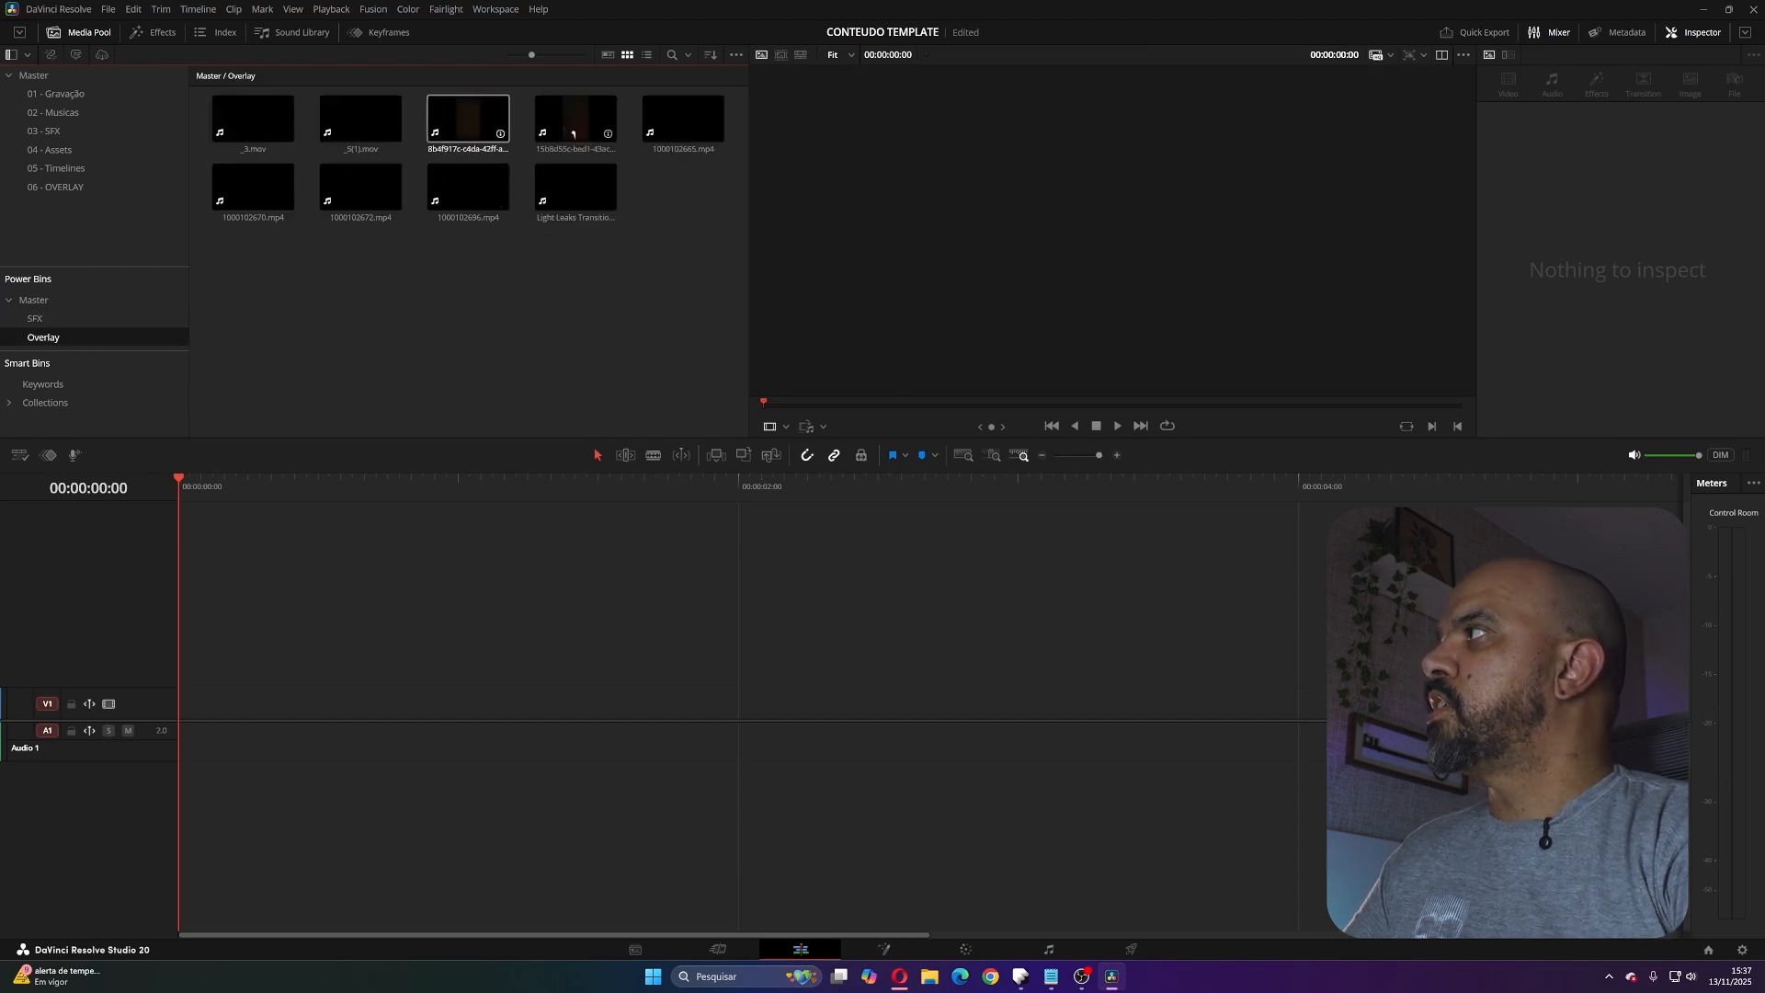
click(9, 301)
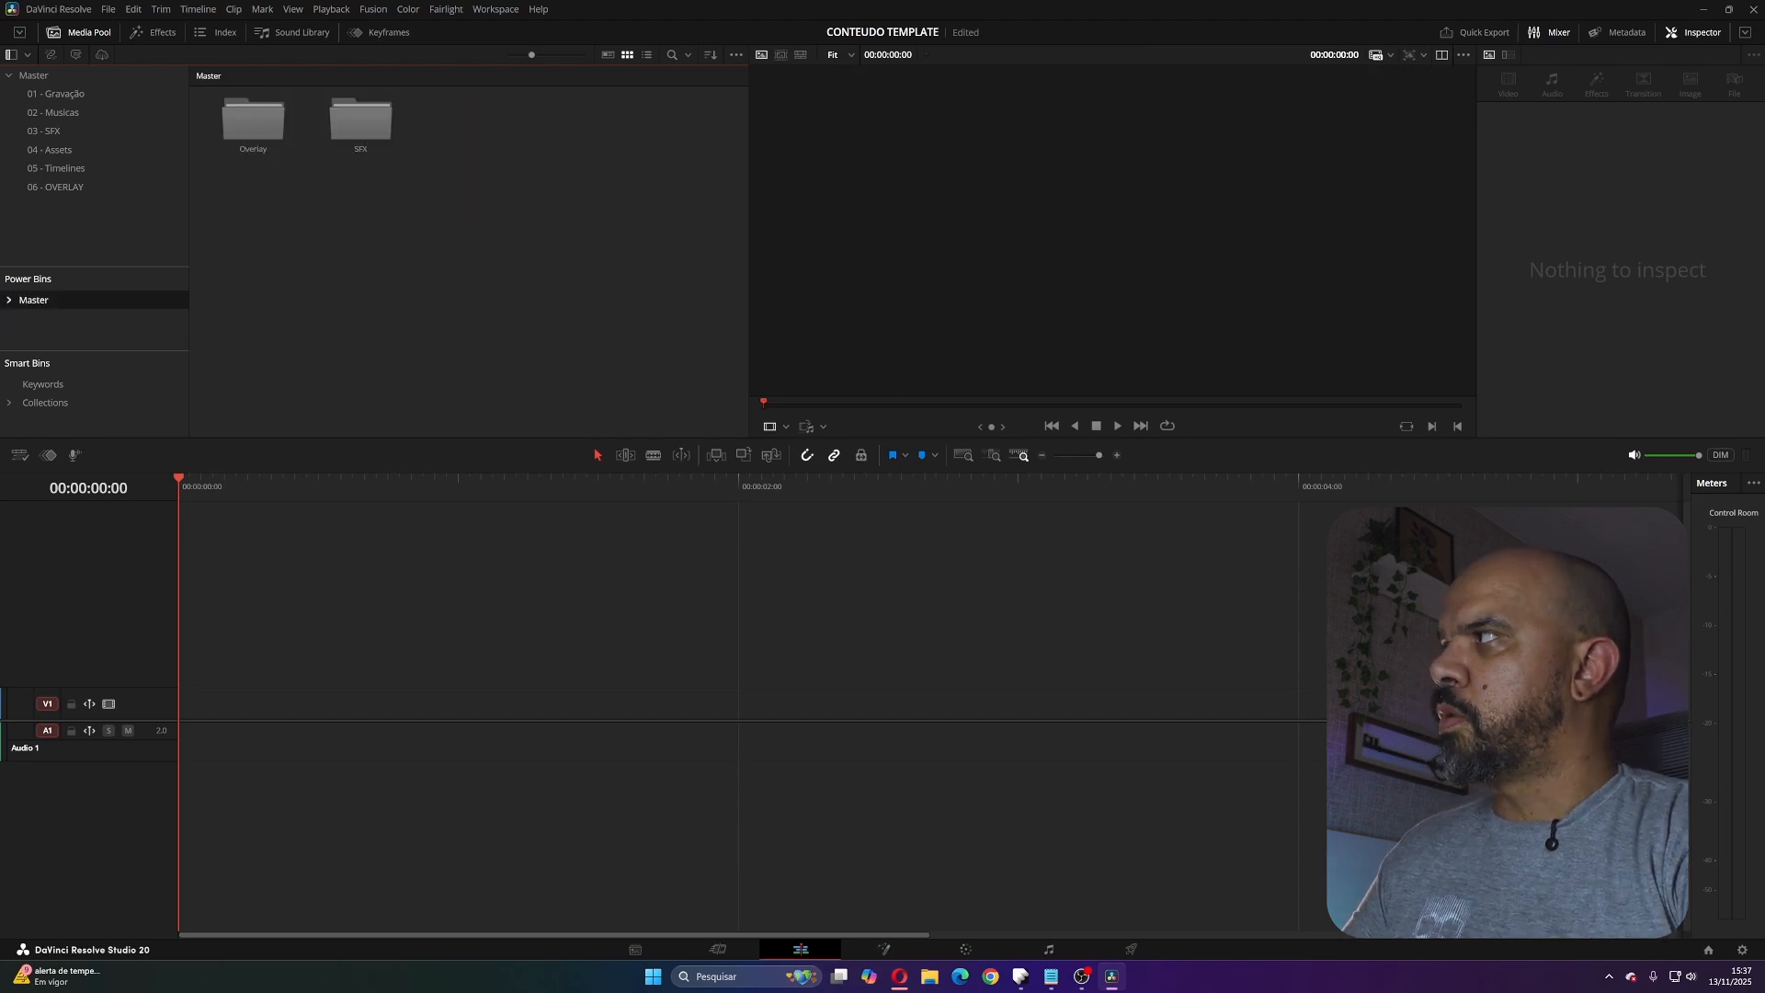
- Start a project file export from CONTEUDO TEMPLATE and choose the Davinci subfolder of the projeto folder as the destination
click(56, 94)
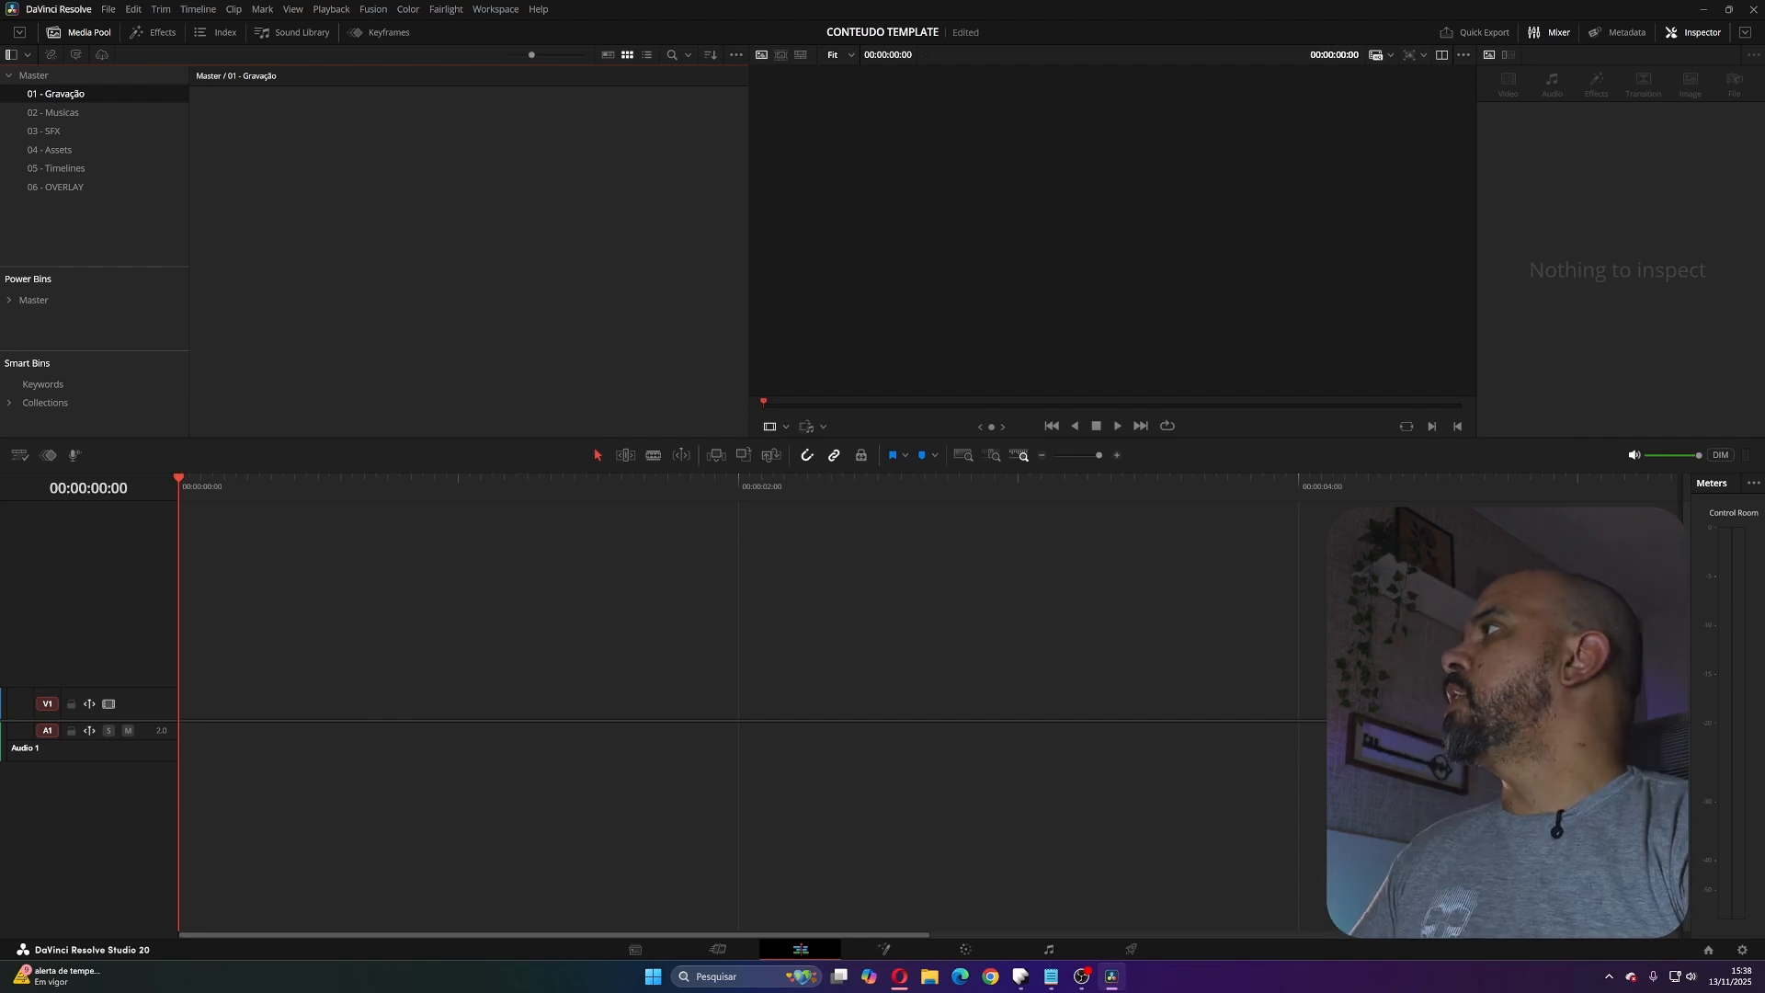
click(108, 9)
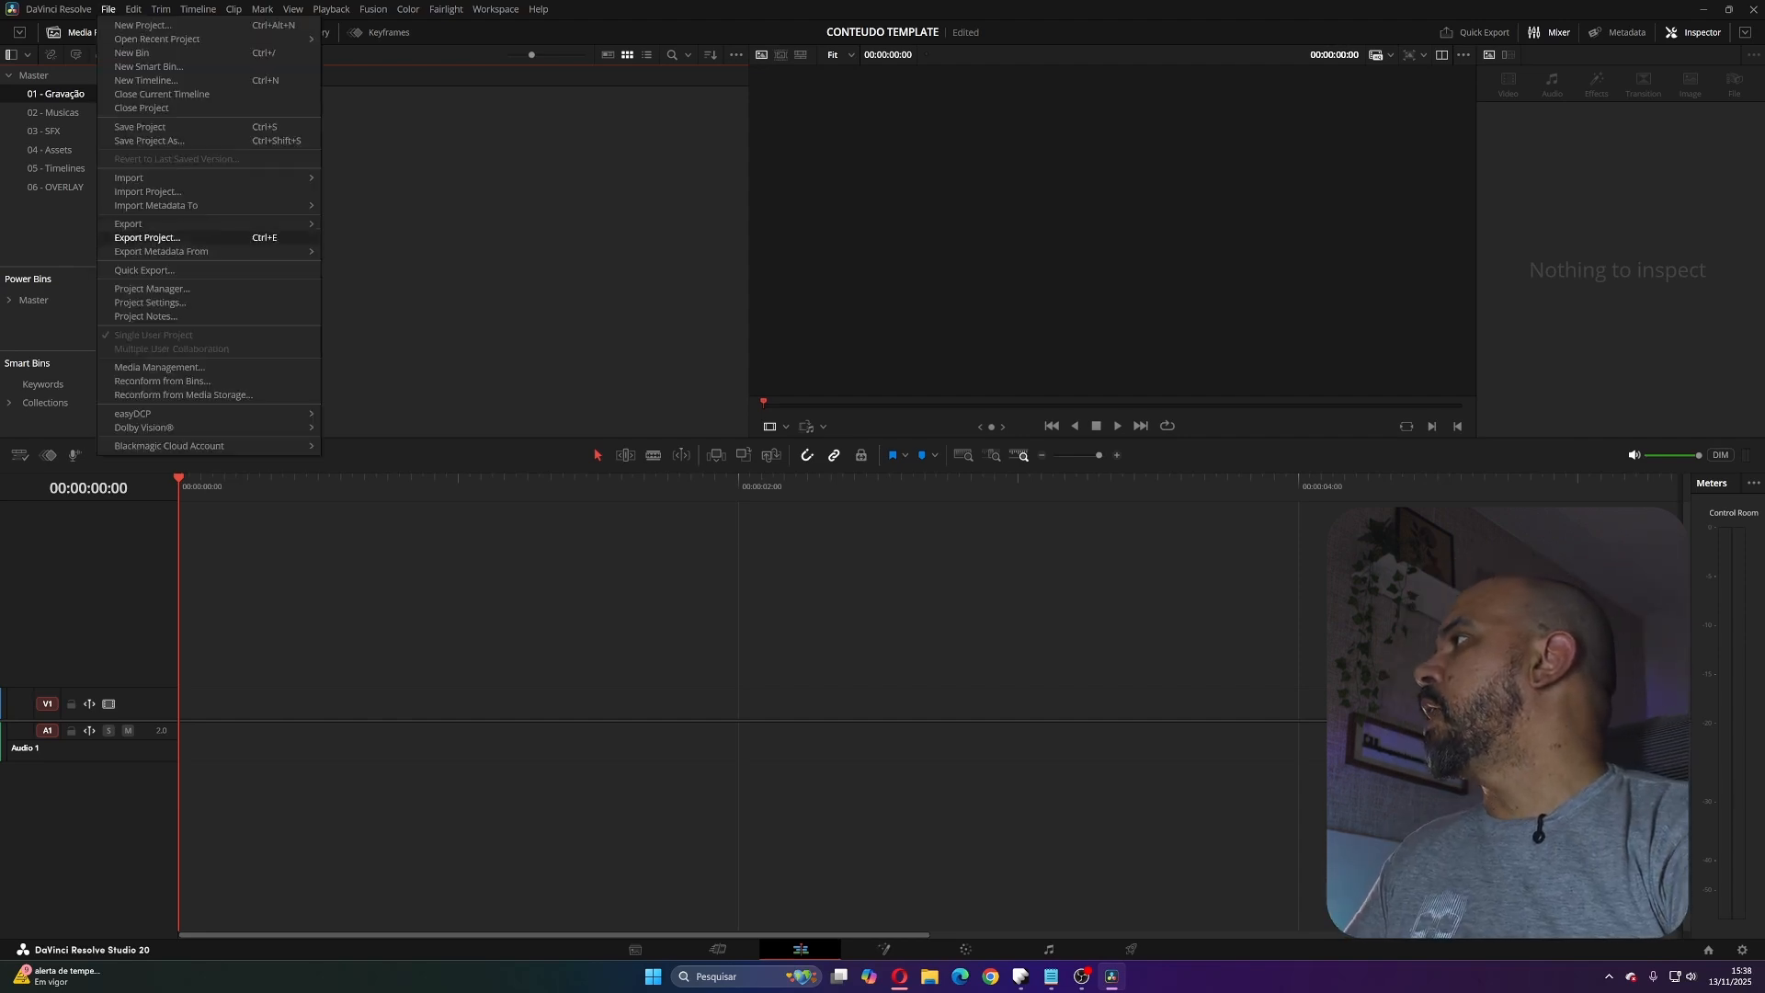
click(147, 238)
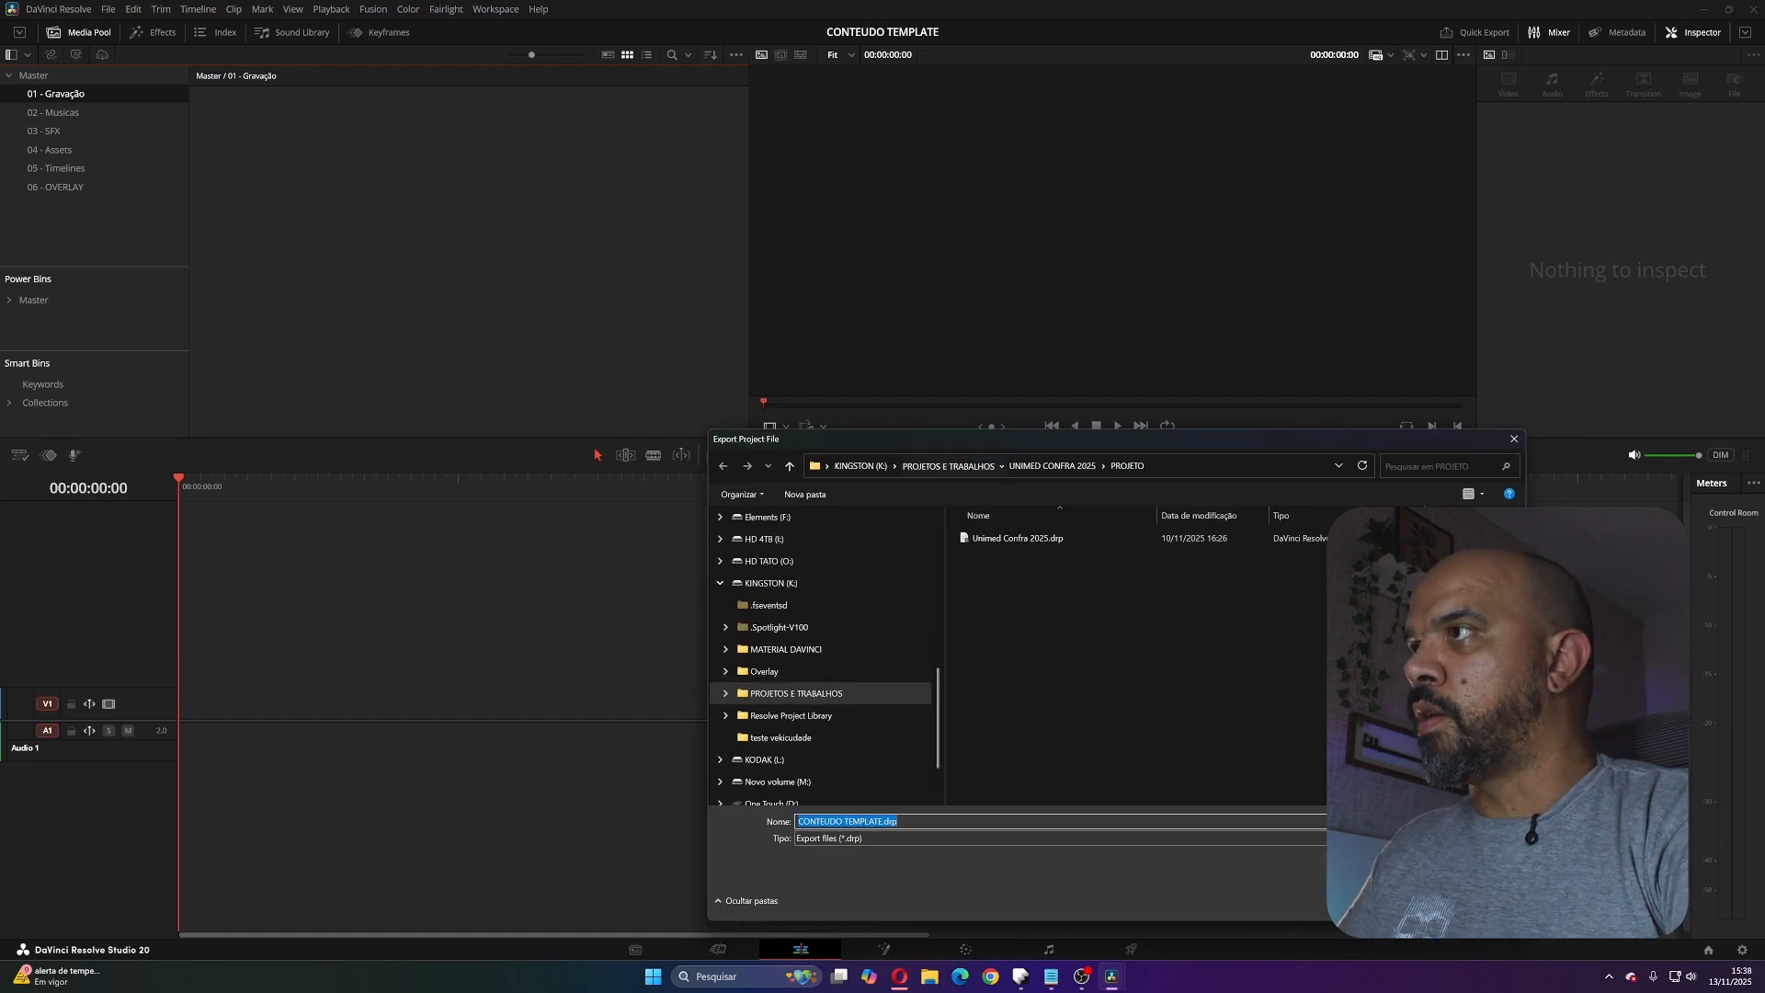
click(948, 465)
scroll(1011, 782, down, 2)
double_click(1005, 822)
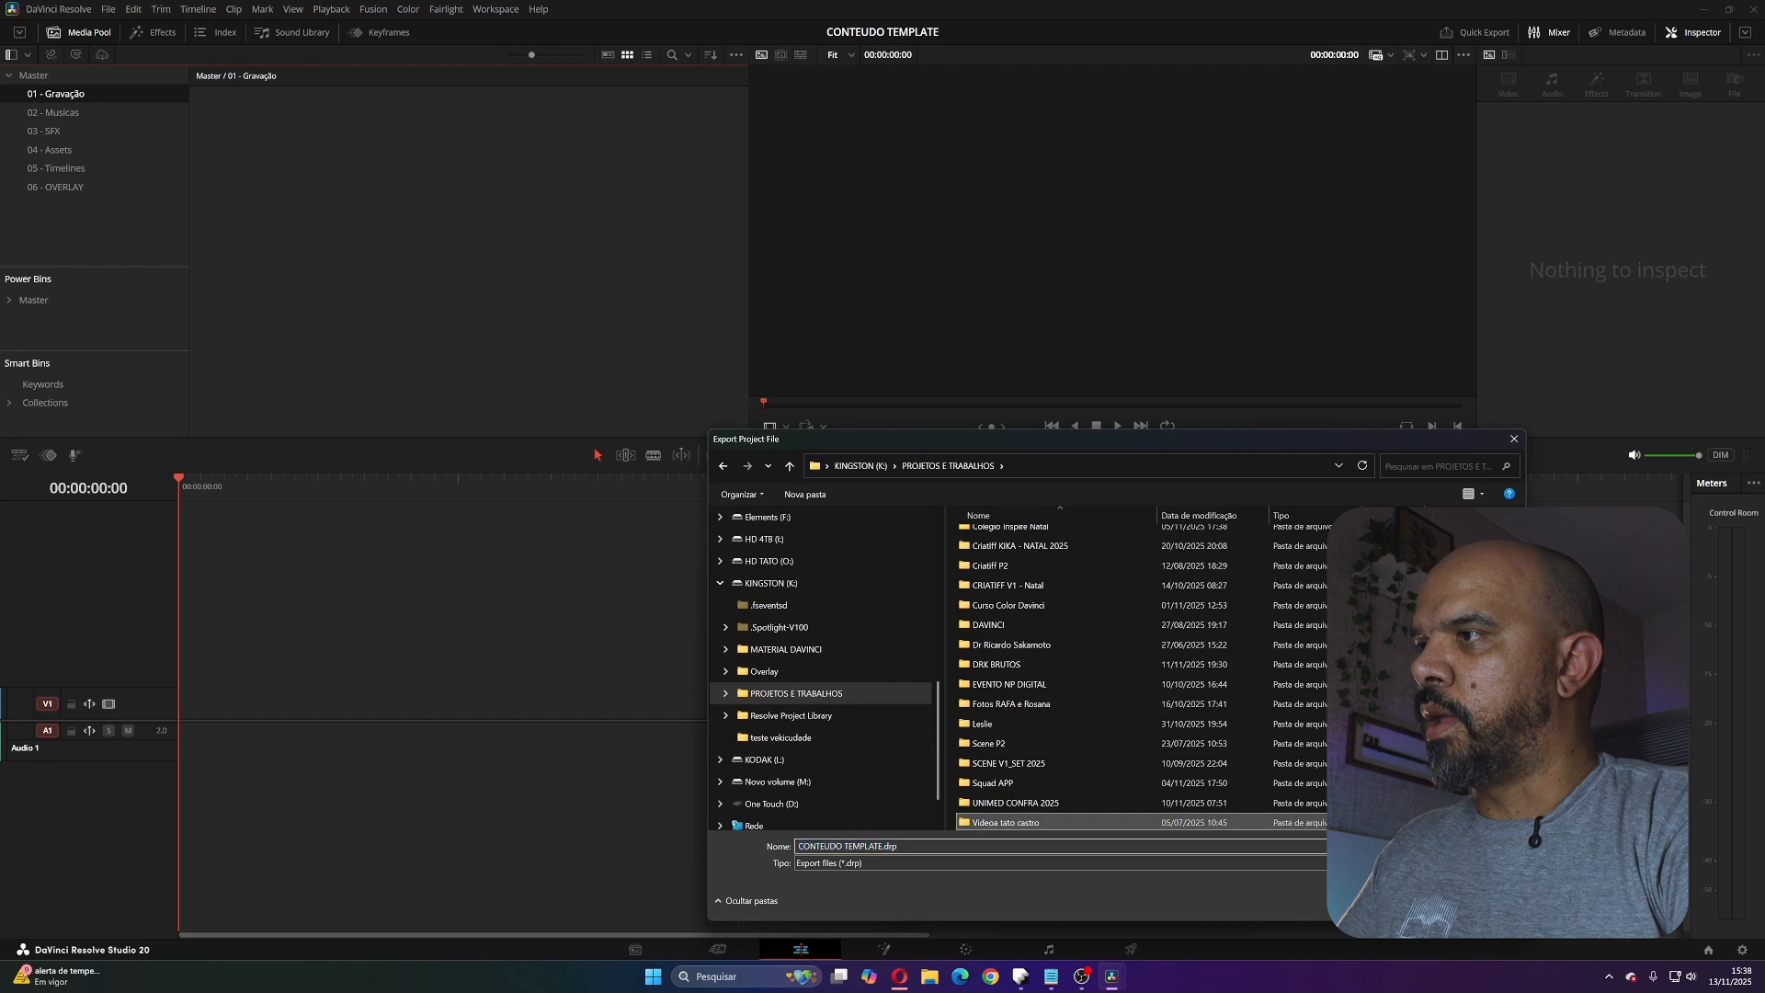
double_click(985, 577)
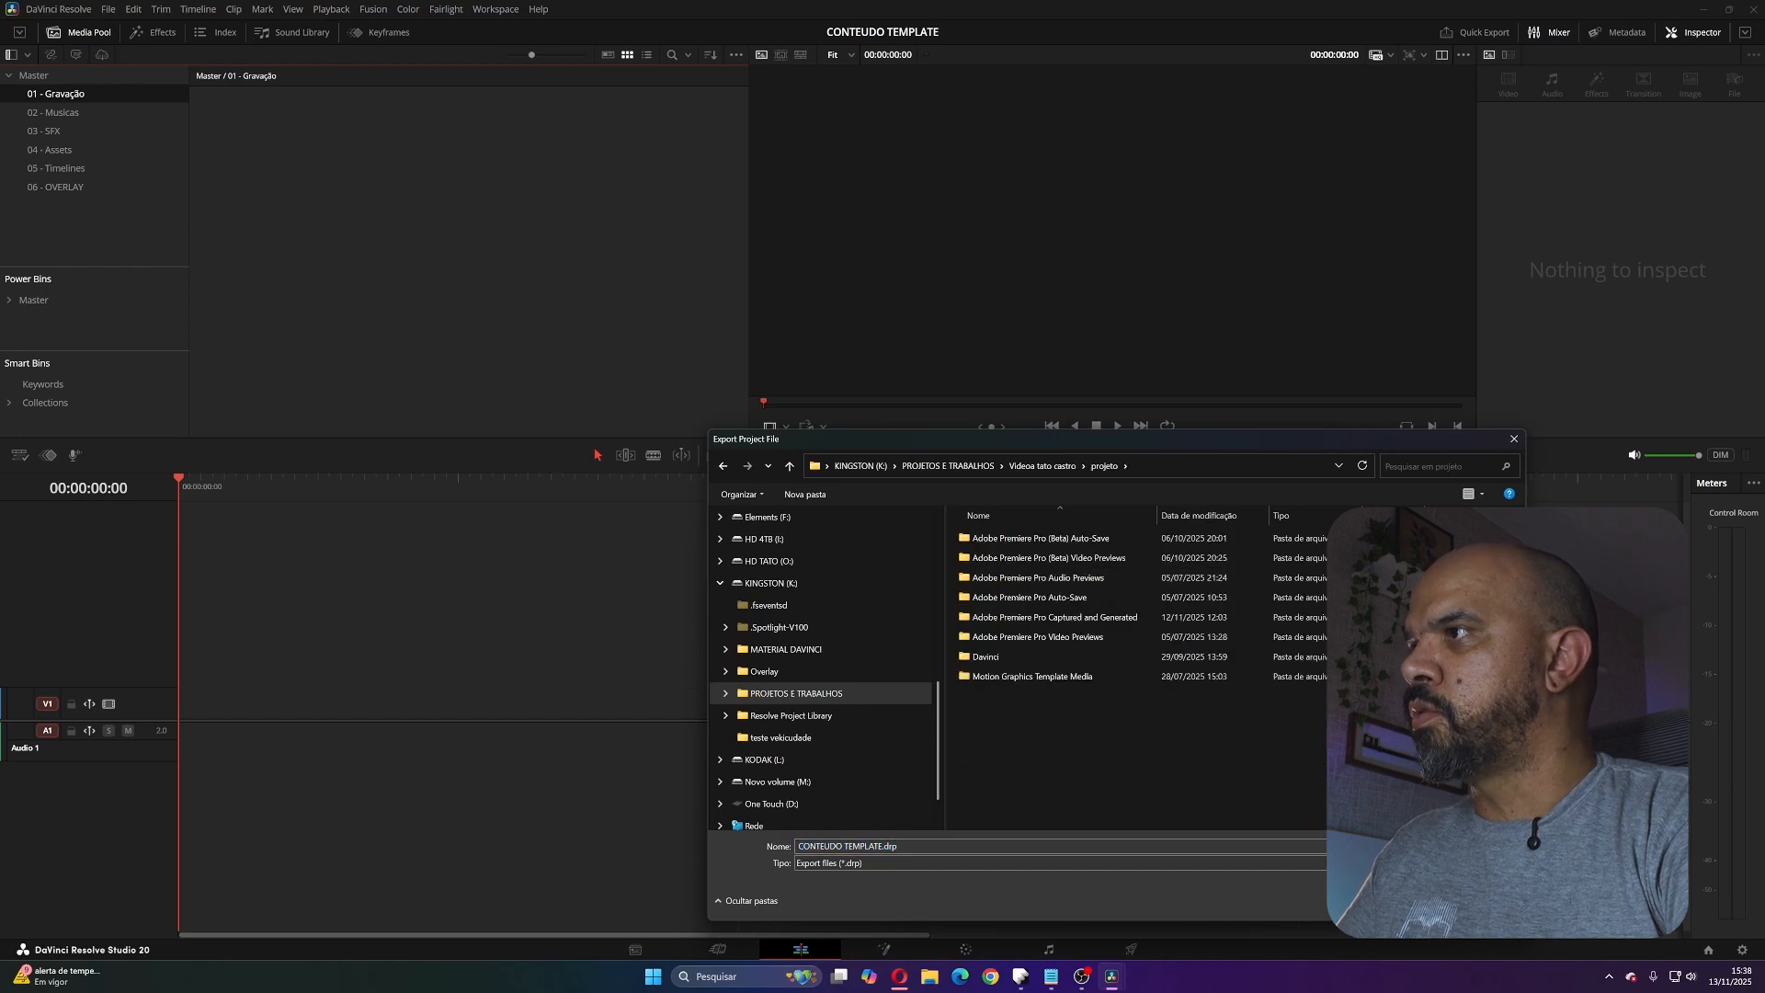
double_click(988, 655)
- Save the exported project file as aula atalho, load it as a project and close File Explorer
click(956, 846)
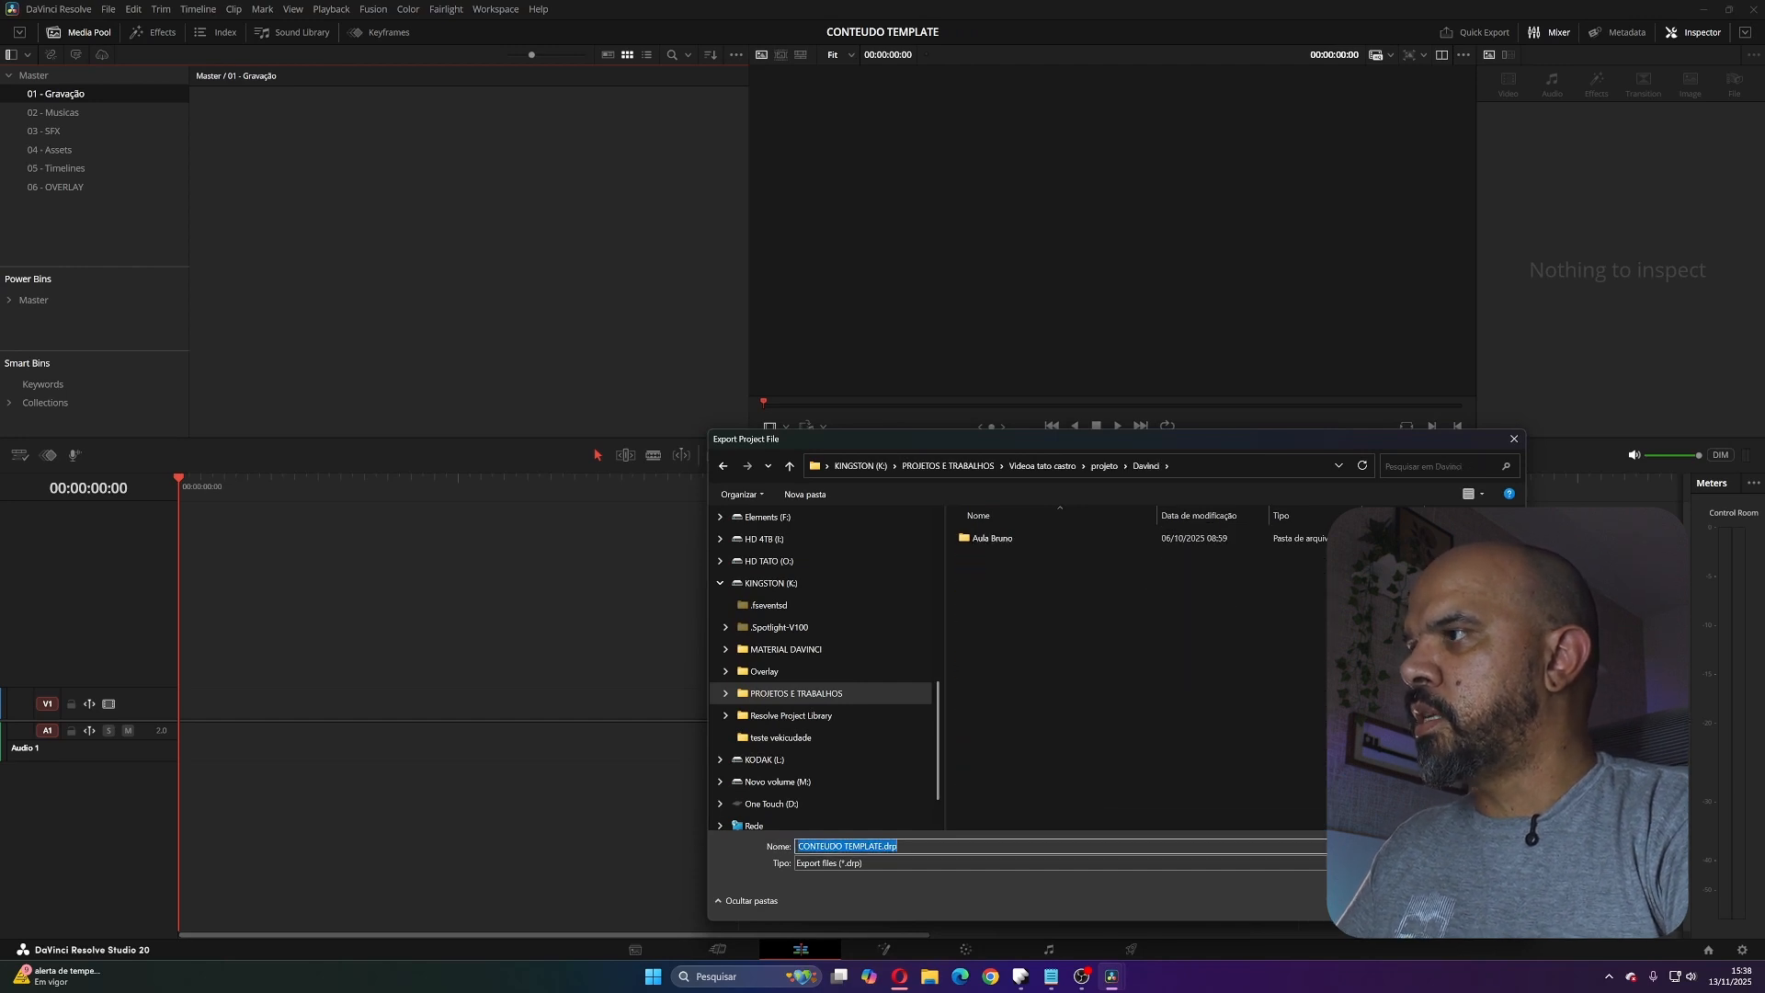
text(aula)
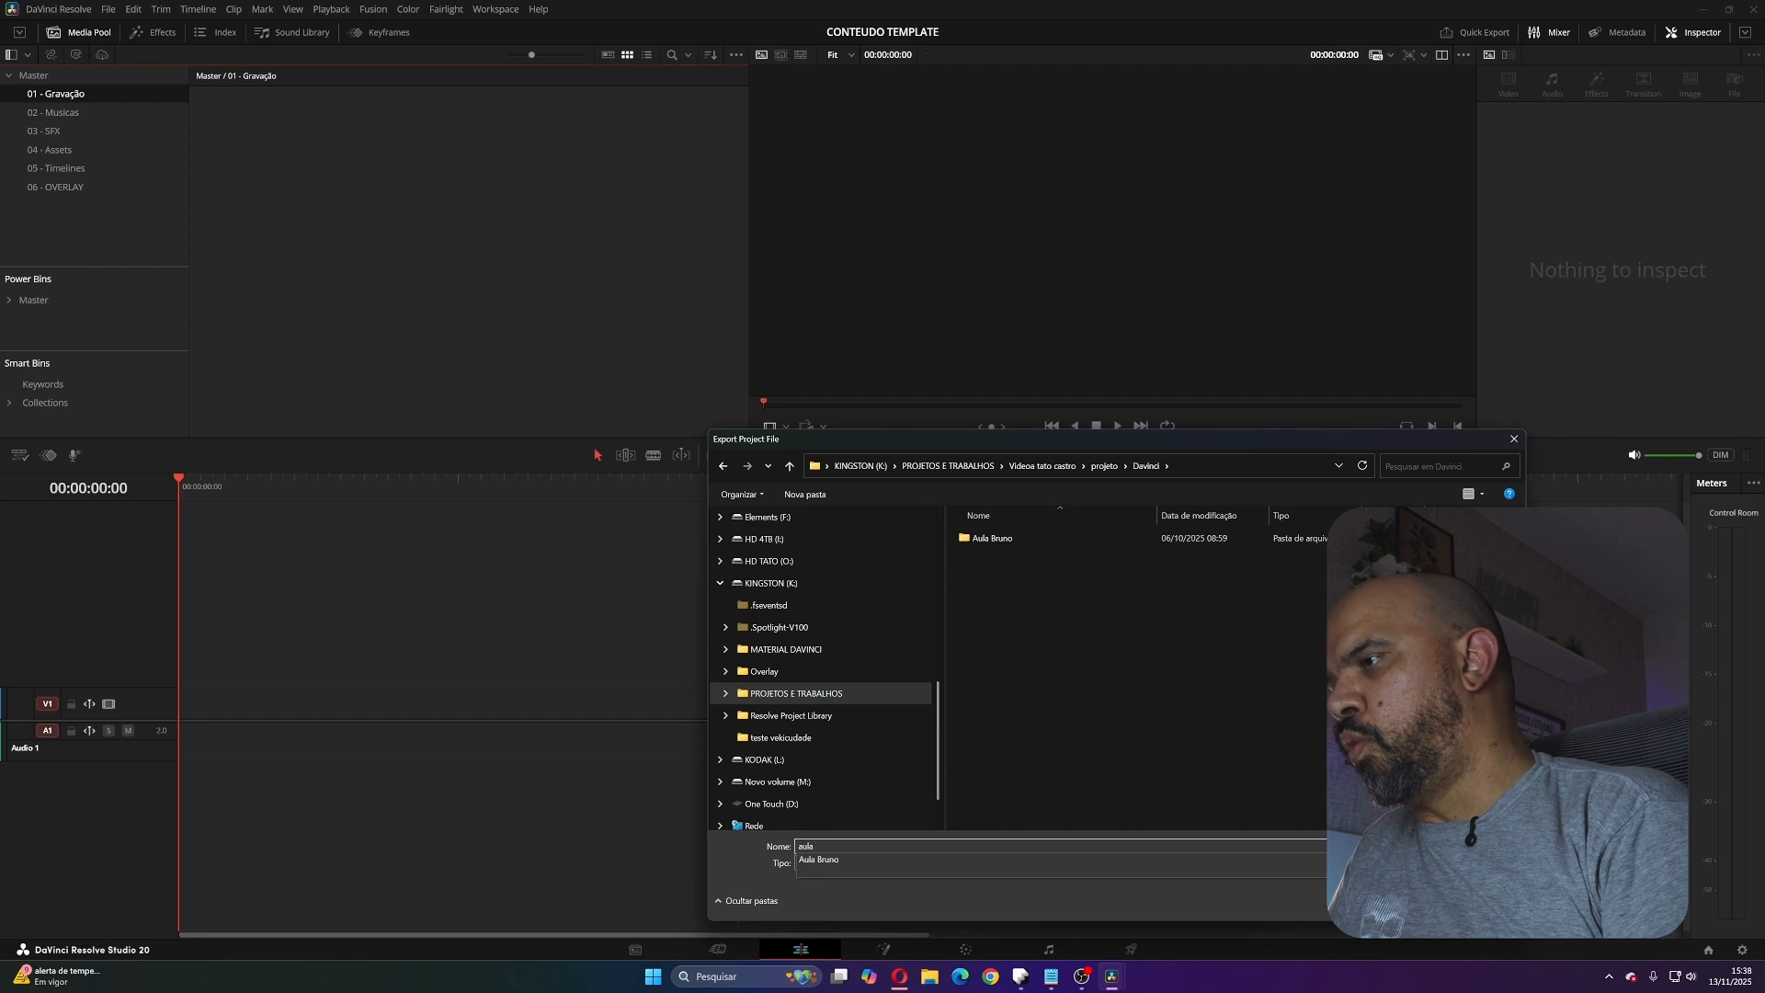
text( teste)
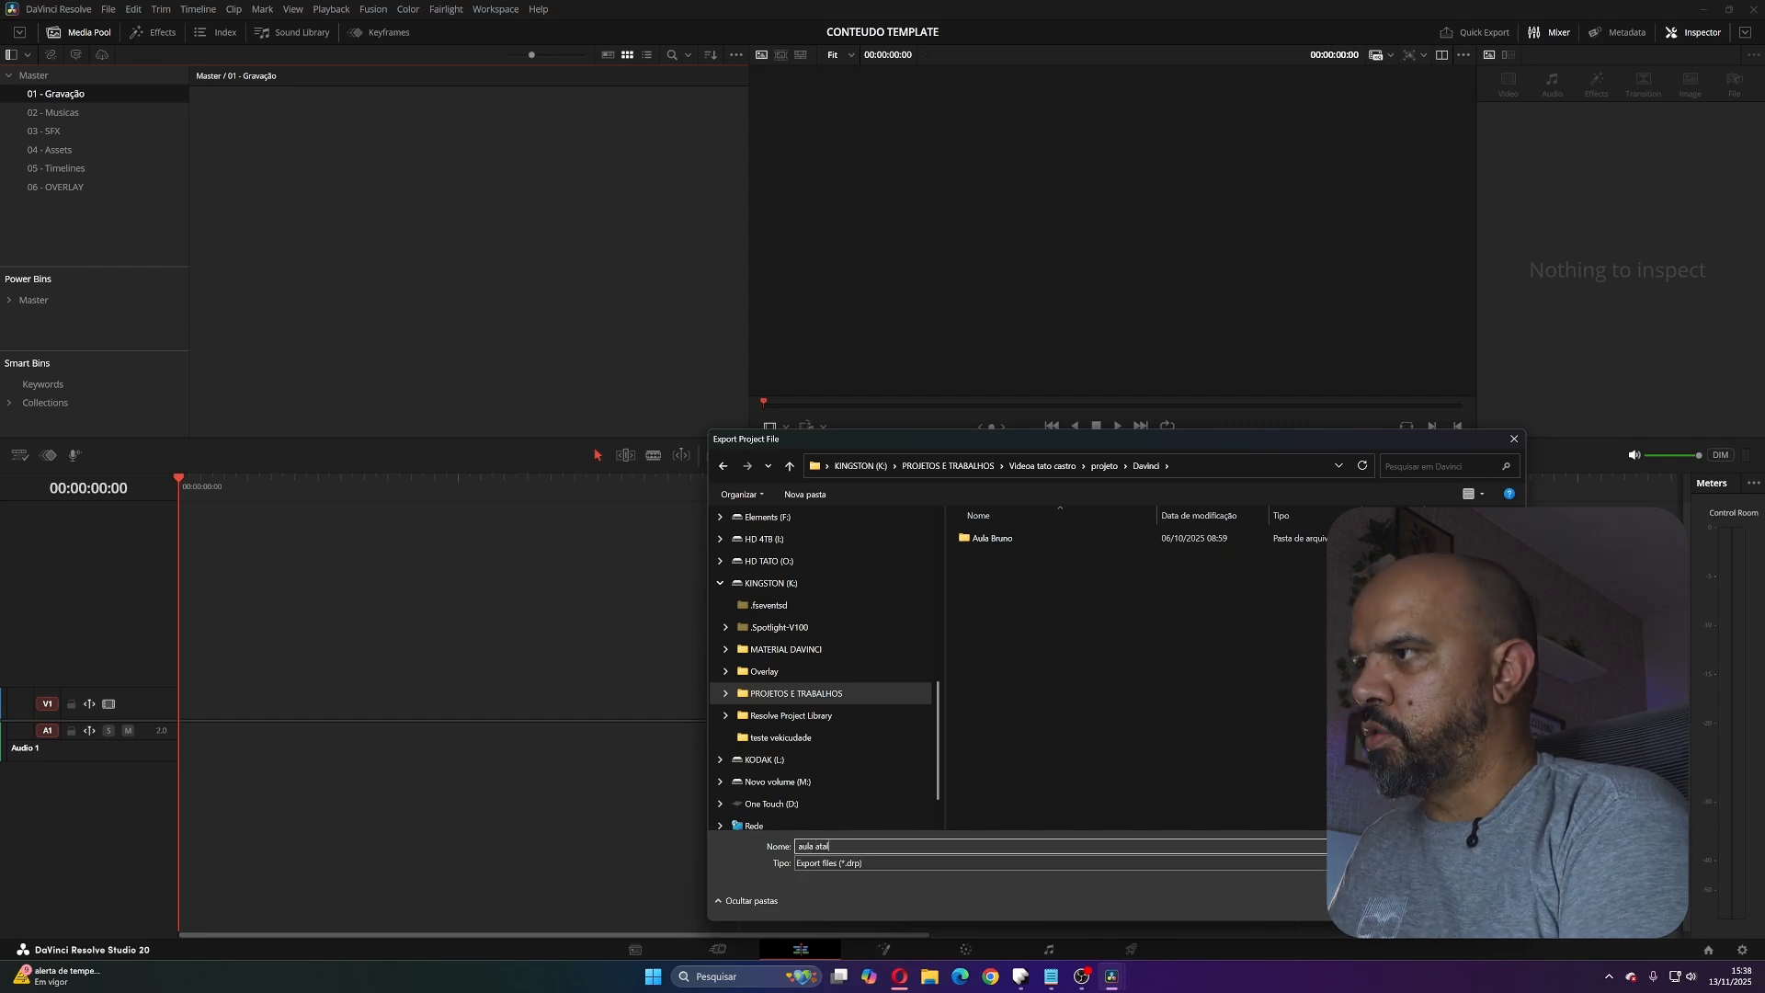
key(Return)
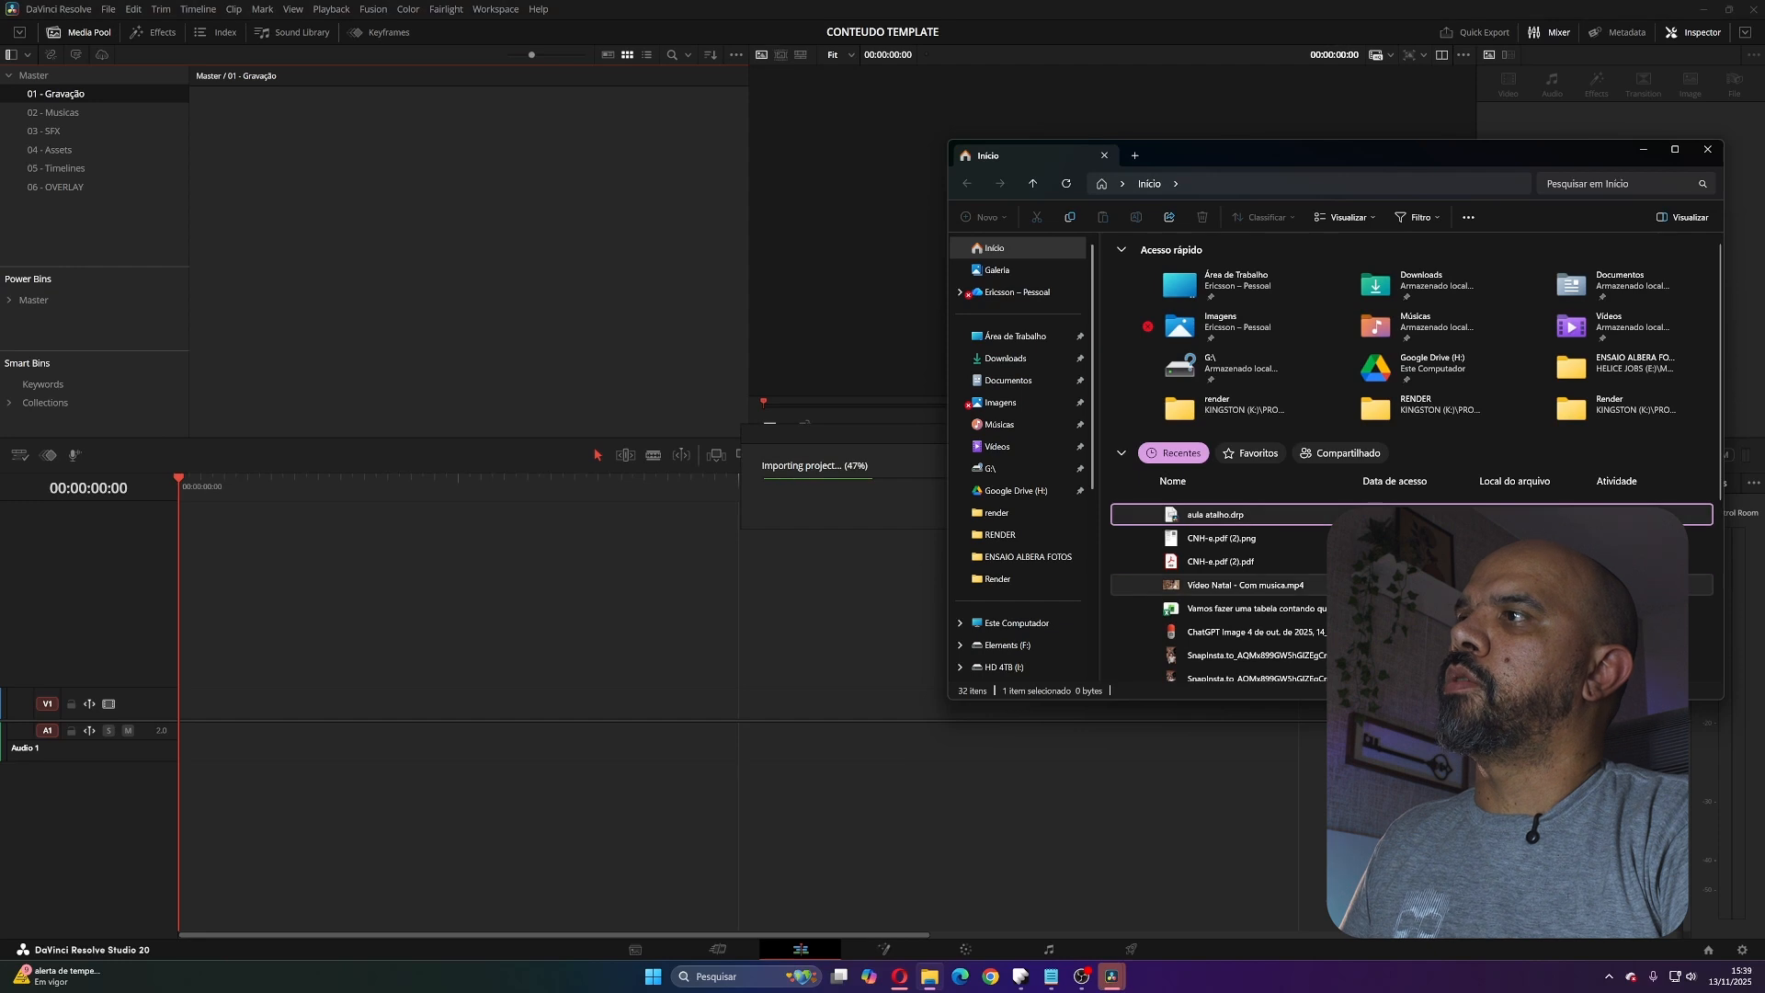
click(1707, 149)
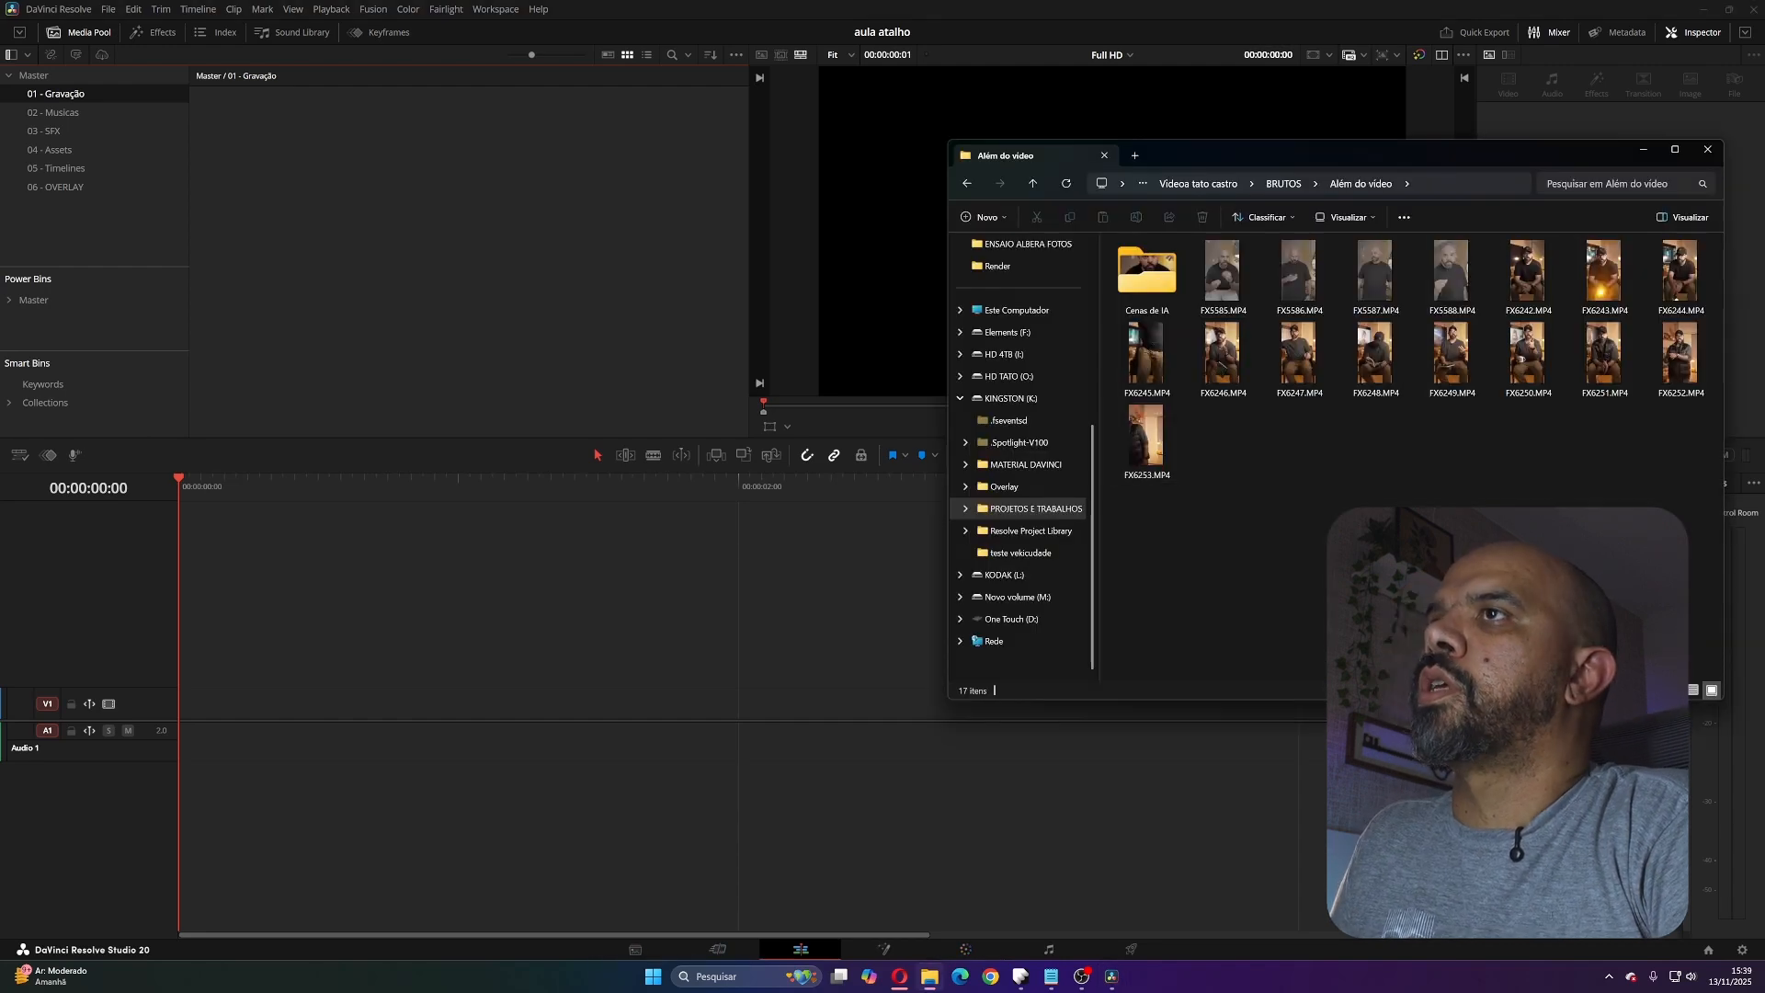
- Import FX6252.MP4 into the 01 - Gravação bin, then open the Reels 01 timeline and narrow its viewer
drag(1680, 357, 66, 101)
click(251, 121)
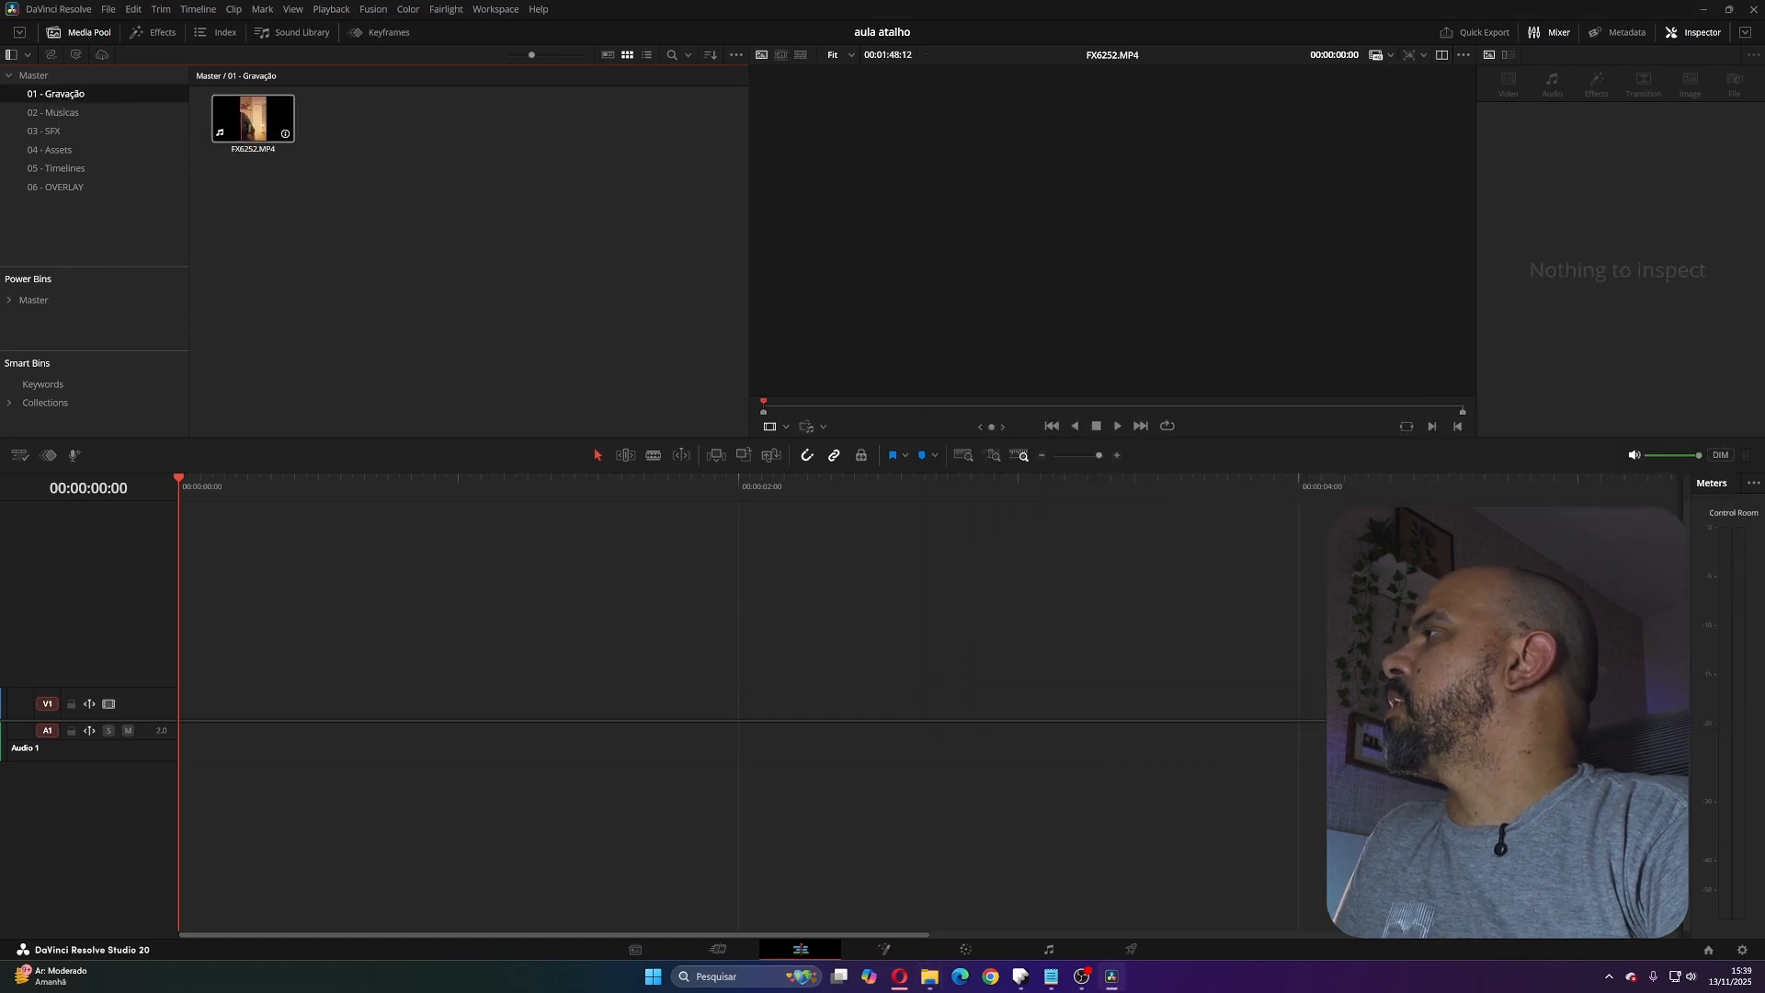
click(56, 168)
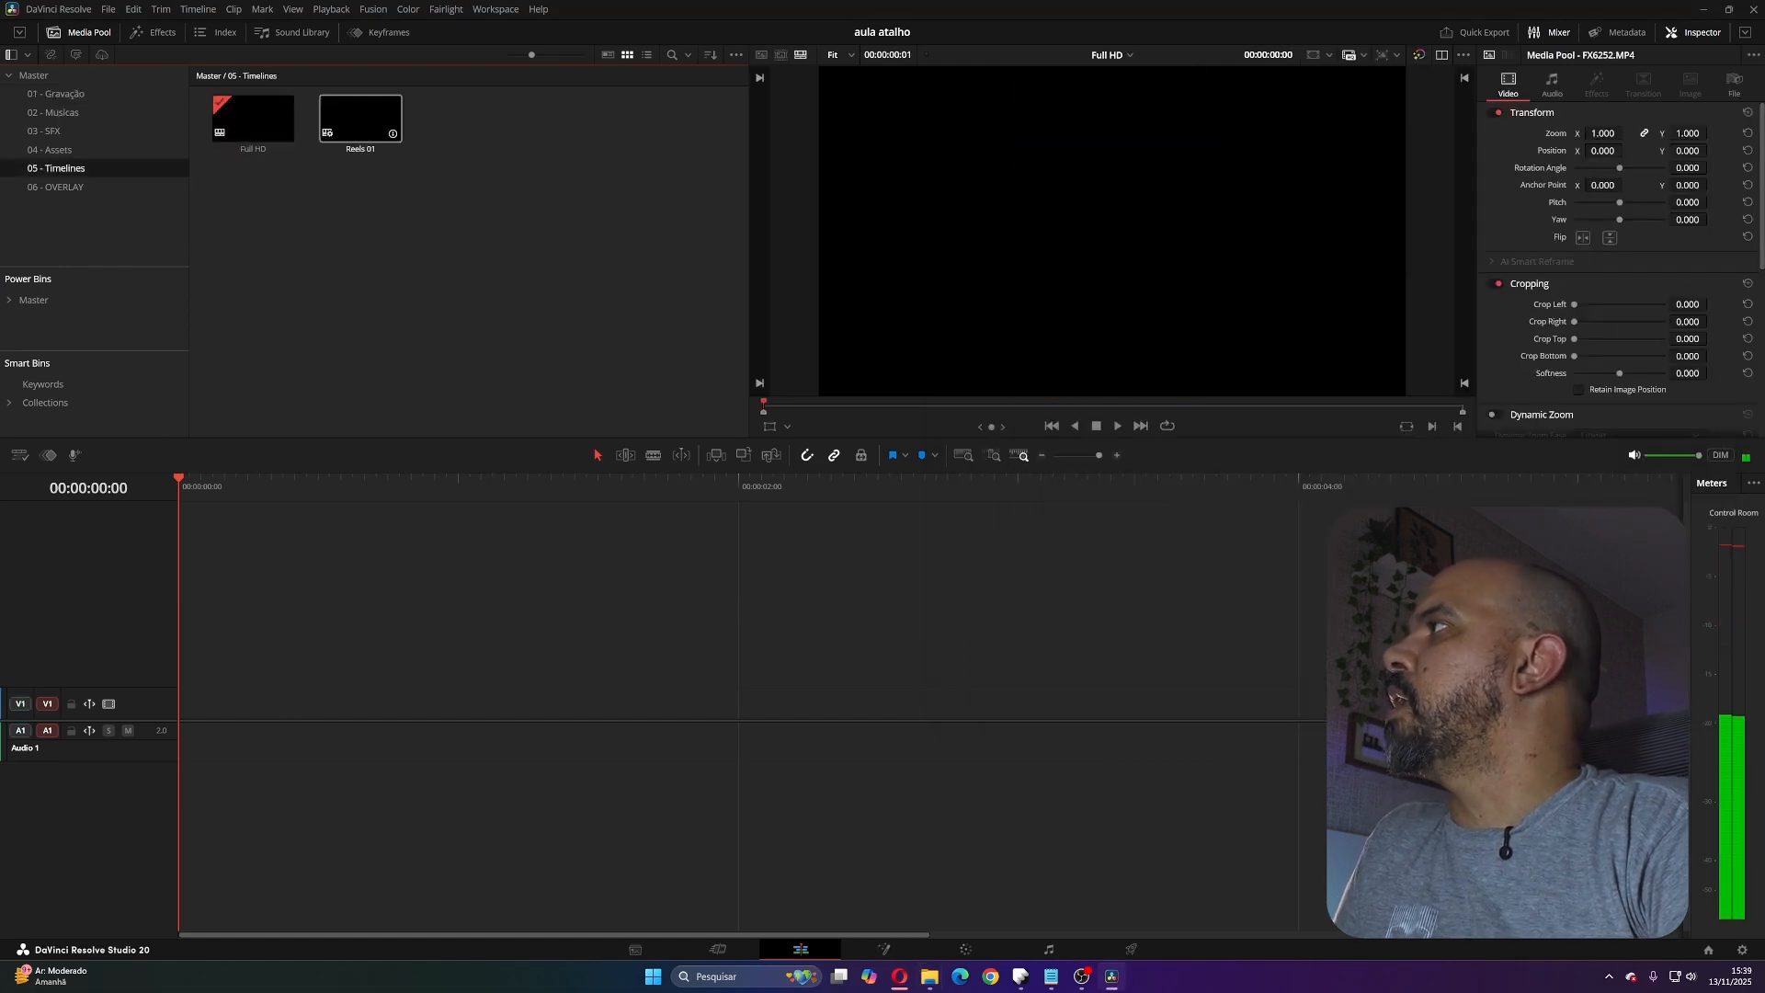
double_click(361, 117)
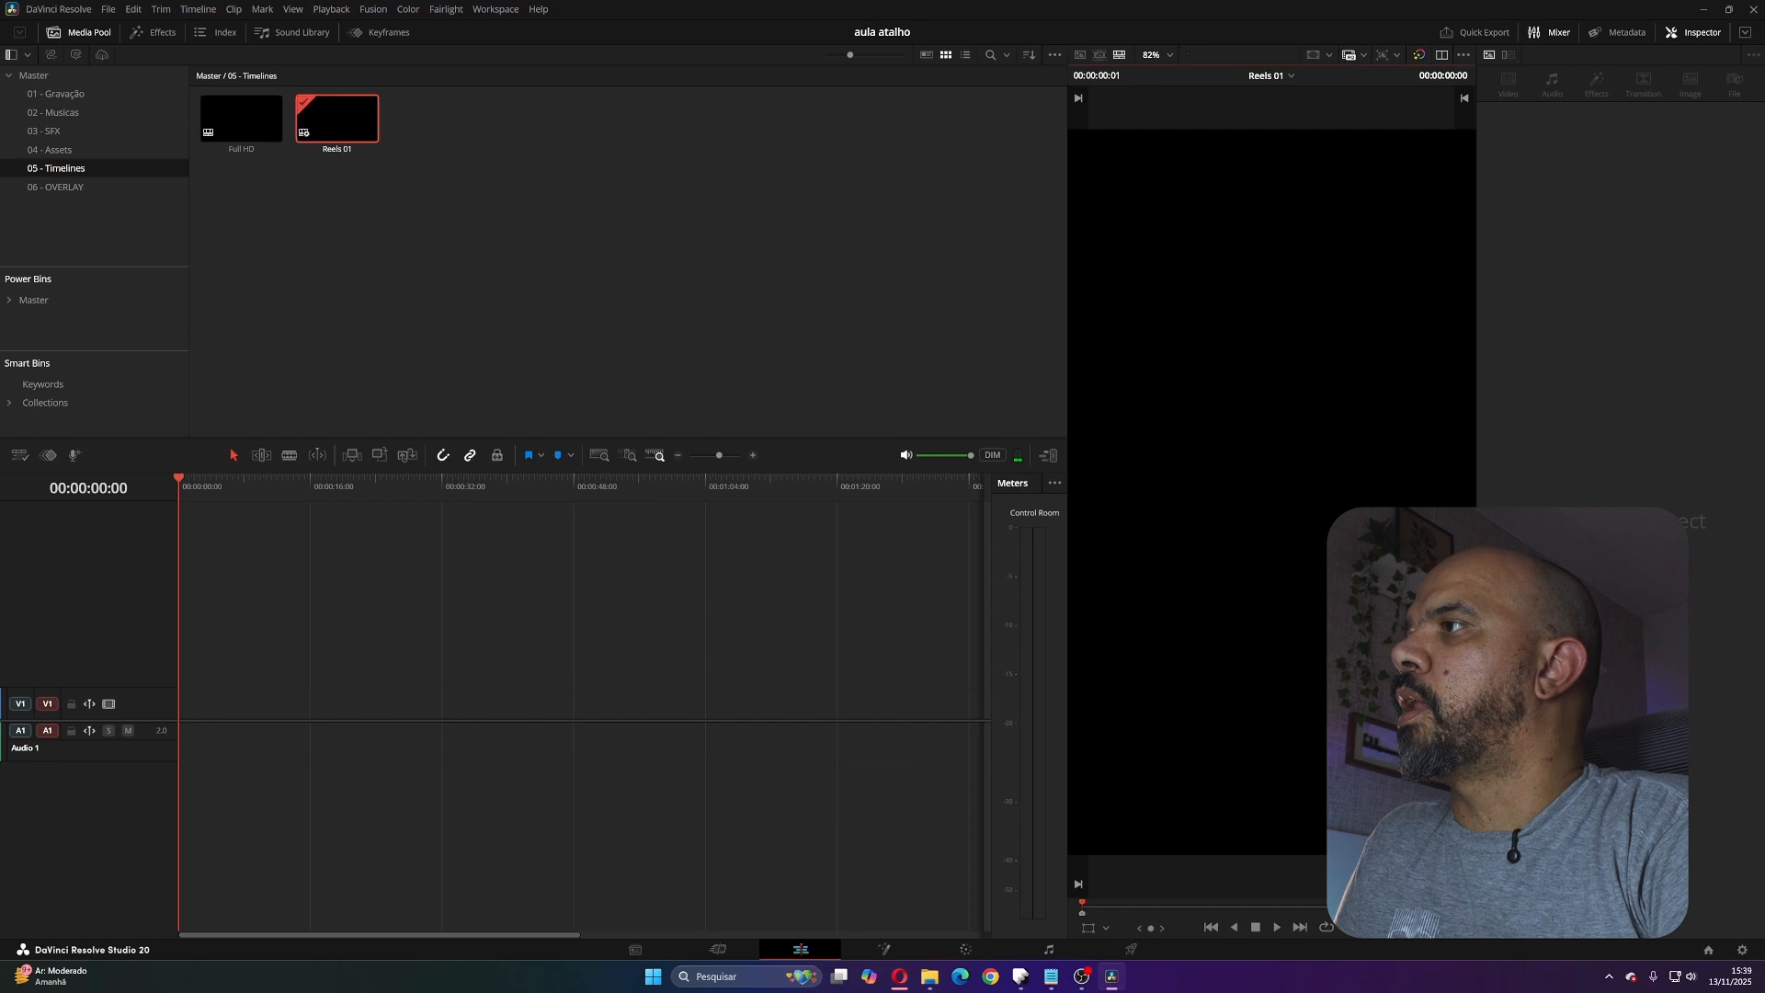
drag(1067, 276, 1146, 275)
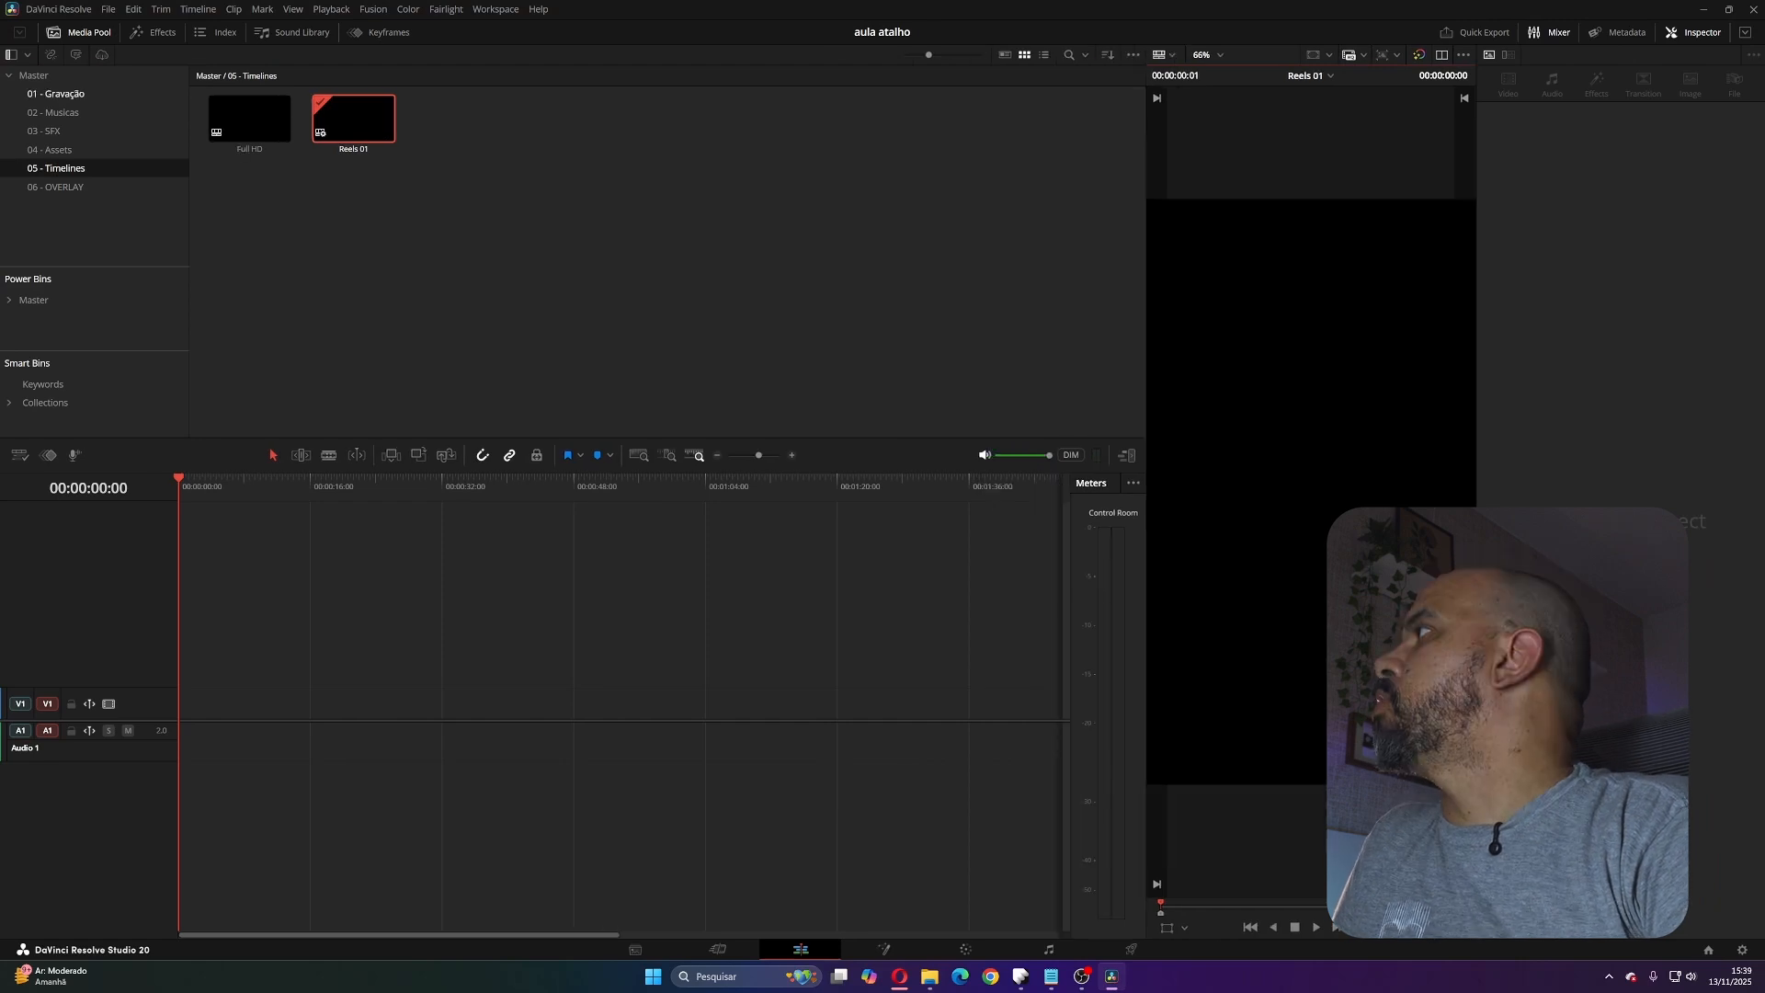
- Place FX6252.MP4 at the start of the Reels 01 timeline and ripple-trim its beginning up to 00:00:05:02
click(56, 94)
drag(250, 121, 171, 700)
drag(216, 483, 221, 484)
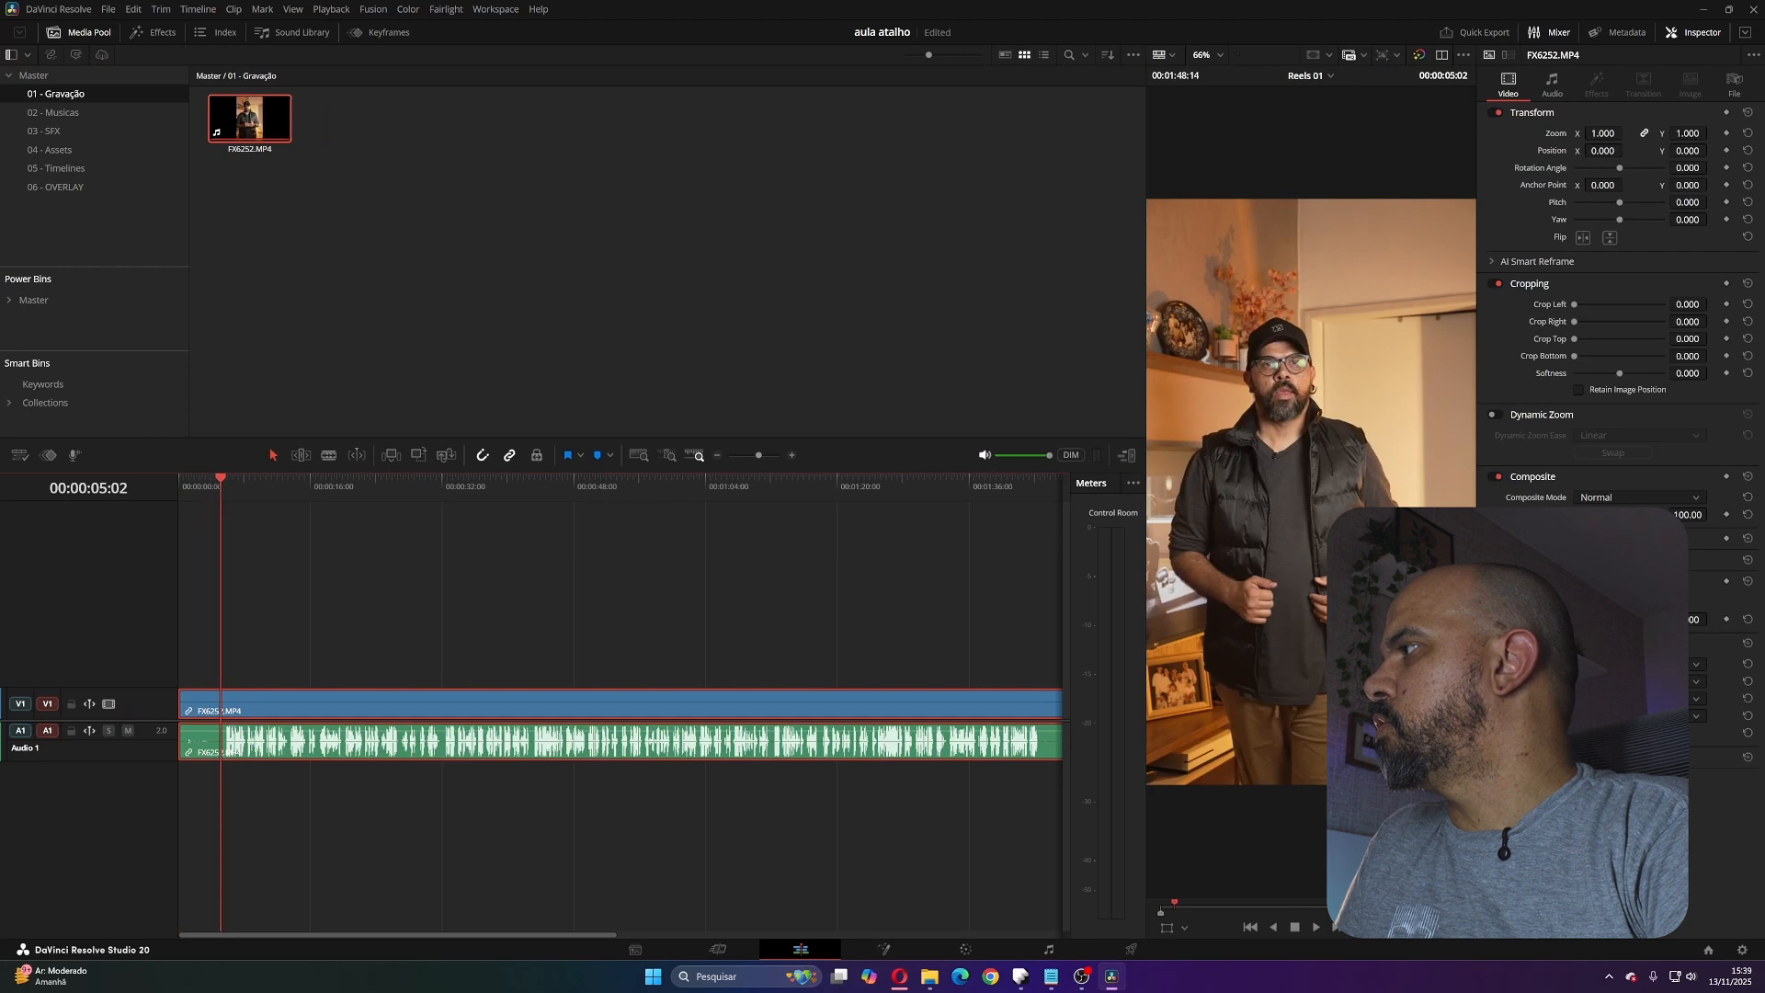
key(ctrl+shift+bracketleft)
key(space)
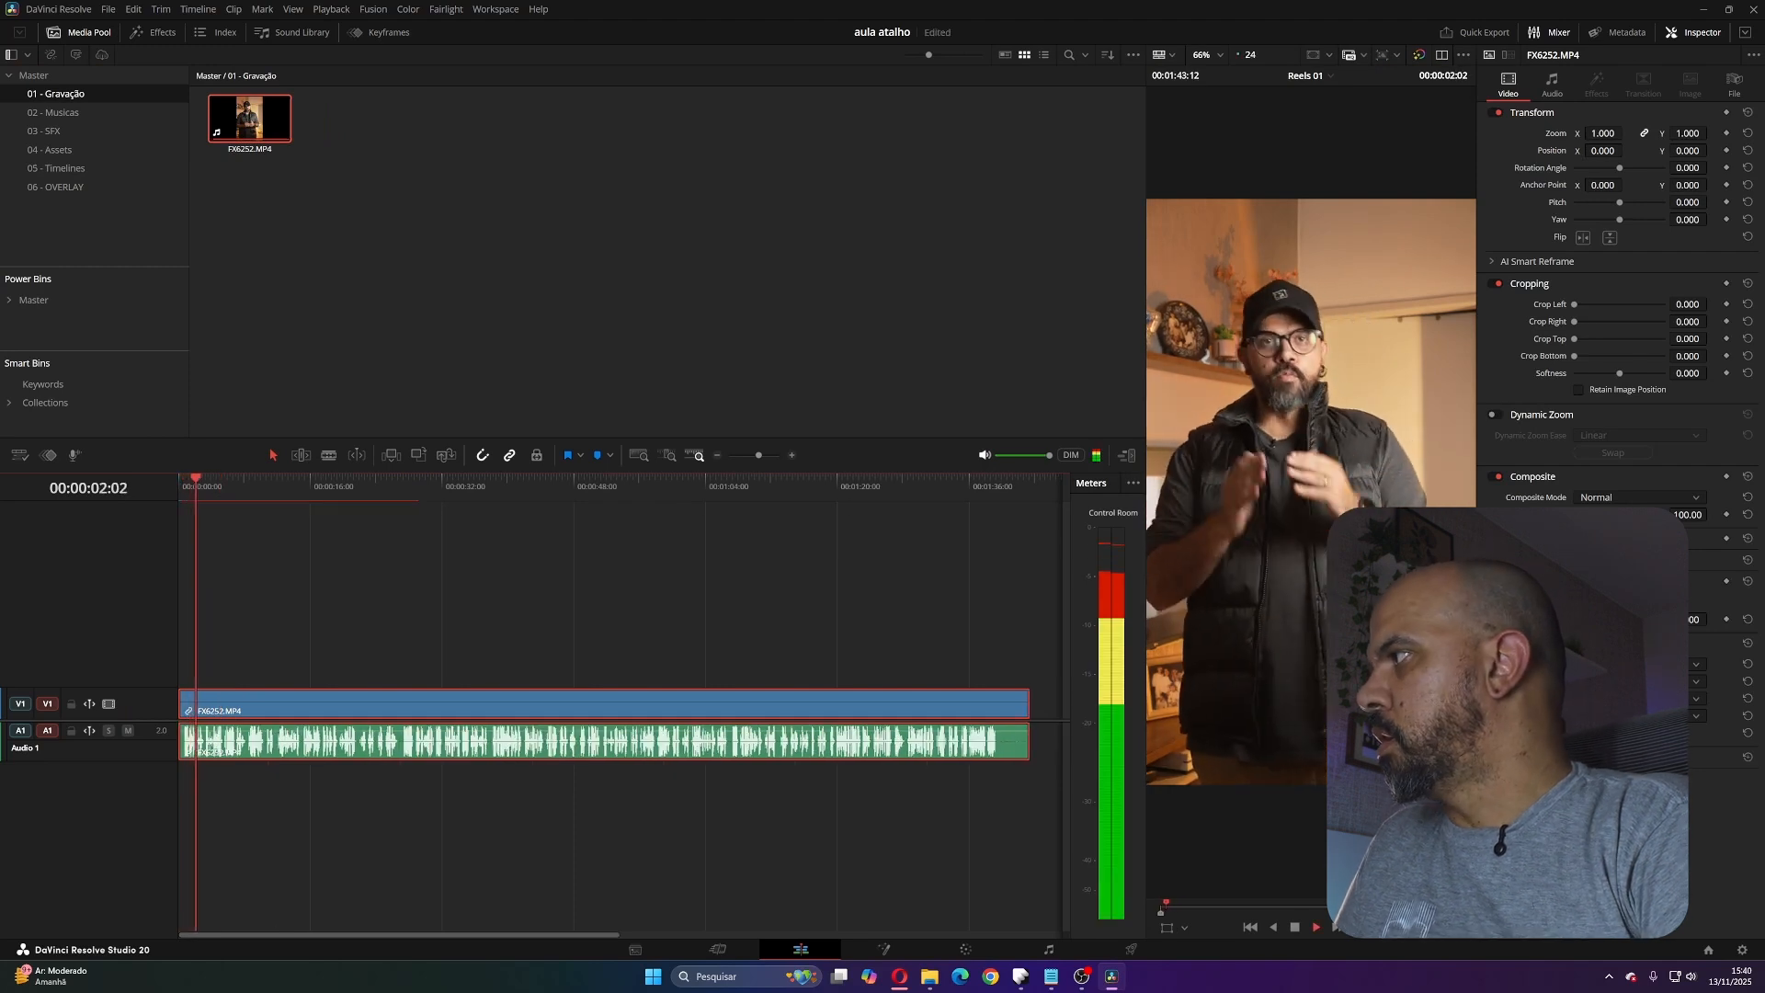
- Mute the Audio 1 track, split the clip at 00:00:02:22 and move the remaining part up to V2
click(127, 731)
key(Home)
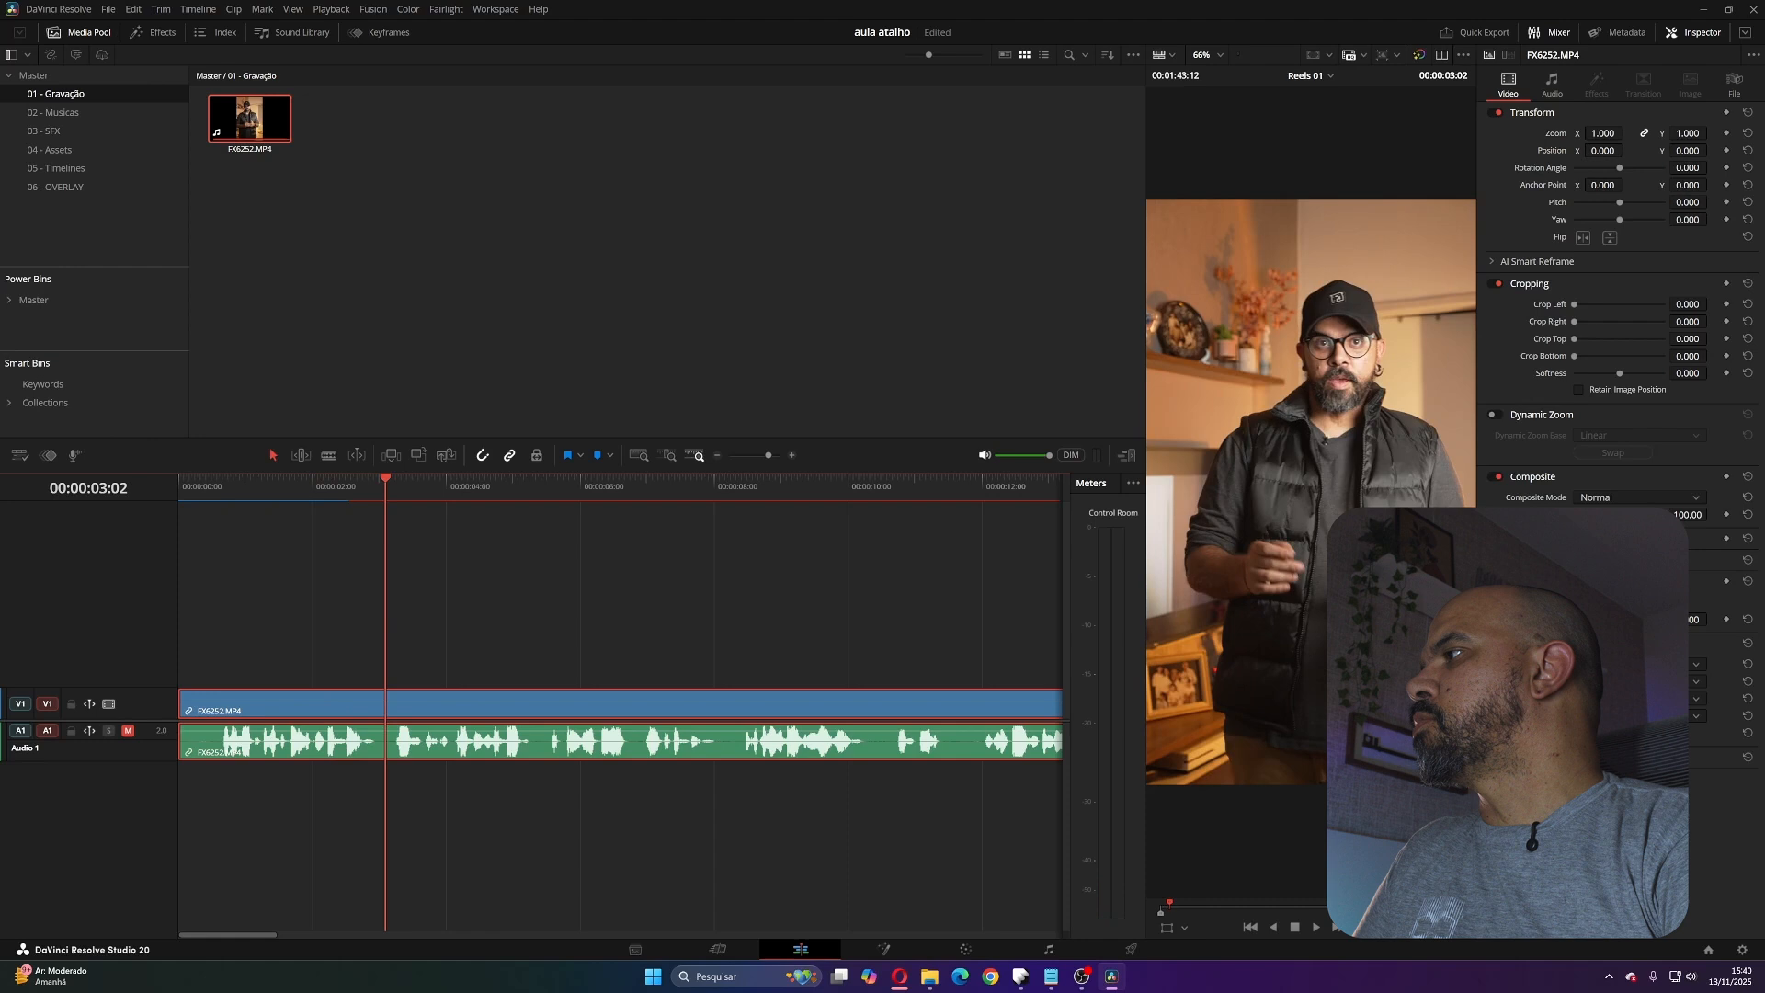
key(space)
key(Left)
key(Left)
key(Left)
key(Left)
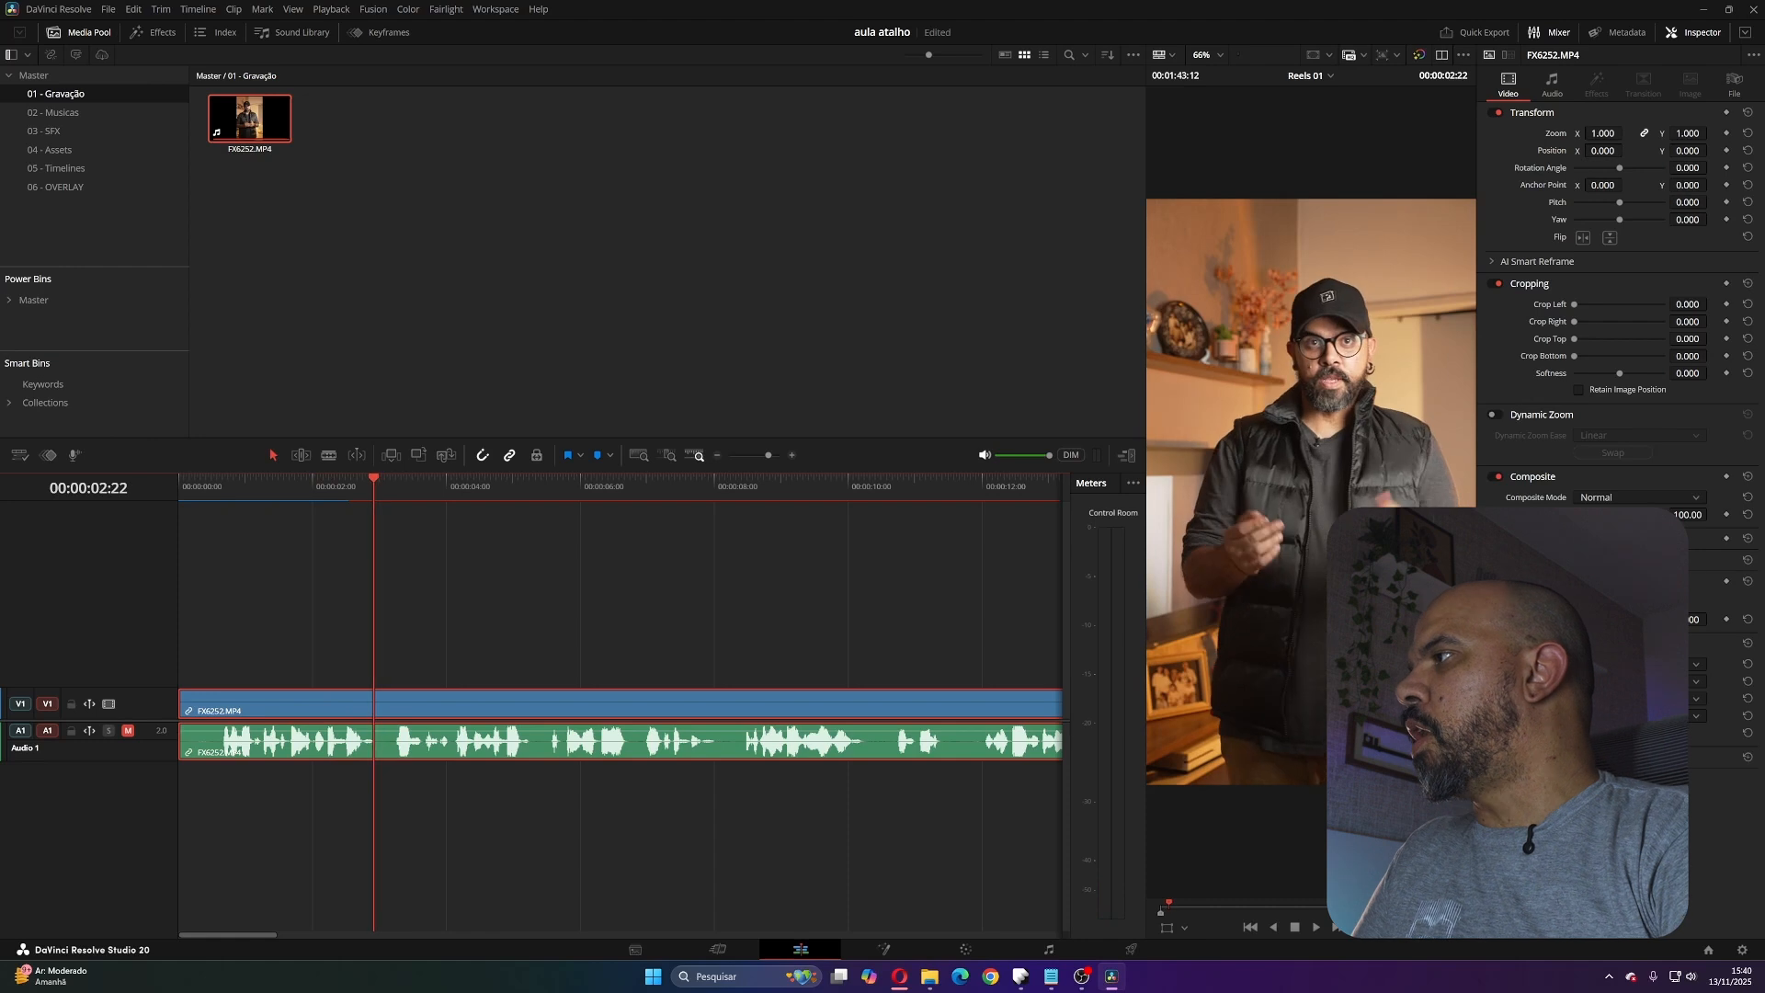
key(ctrl+b)
drag(377, 704, 375, 659)
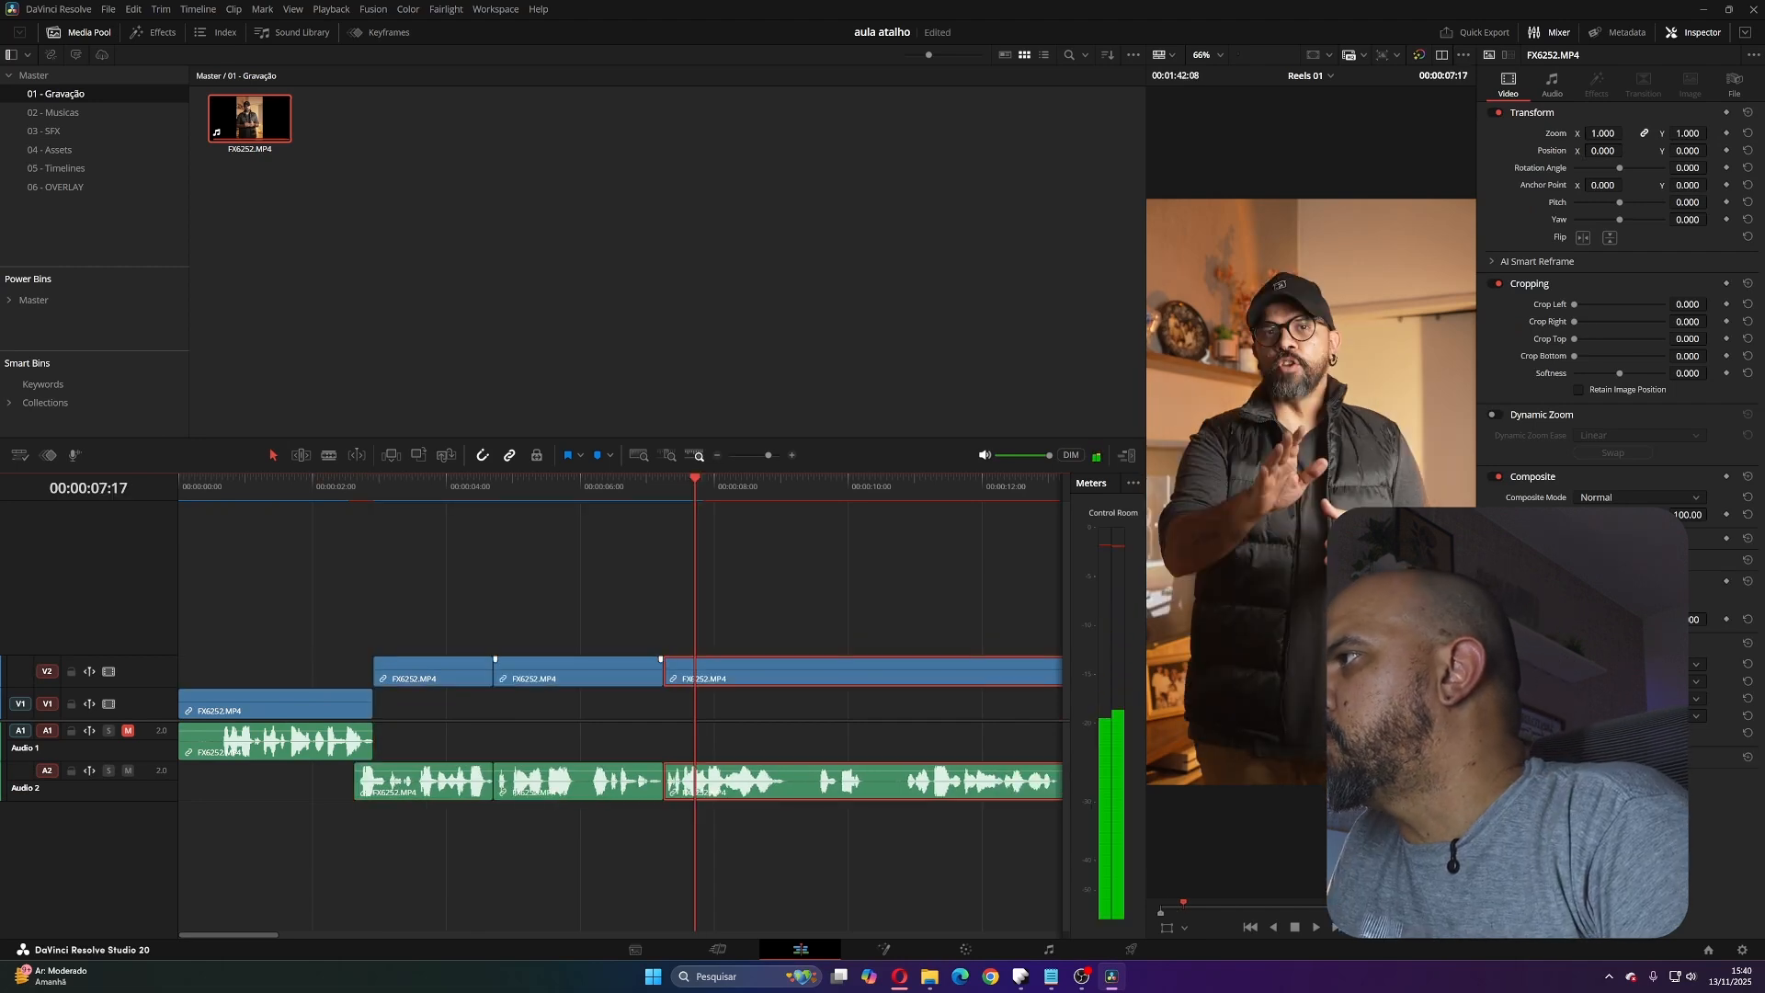
- Roll the last V2 video cut ahead of its audio cut and ripple-trim the final clip's end at 00:00:09:04
drag(665, 671, 643, 666)
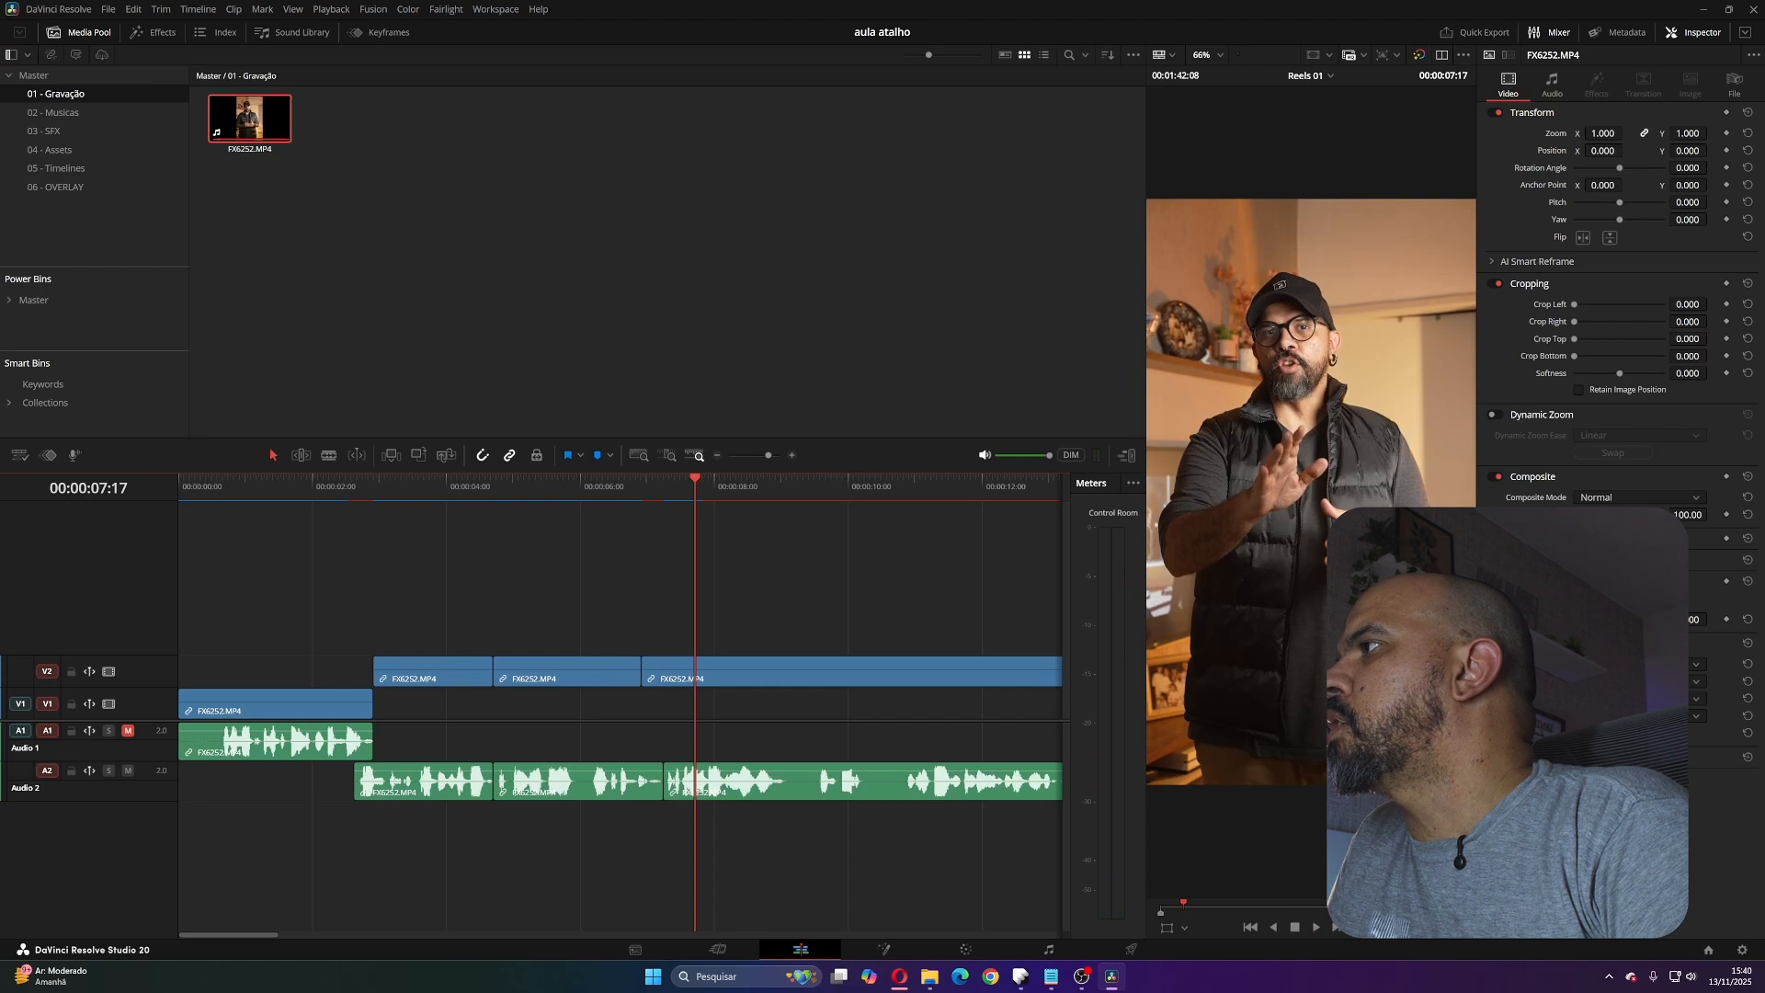
click(594, 487)
key(space)
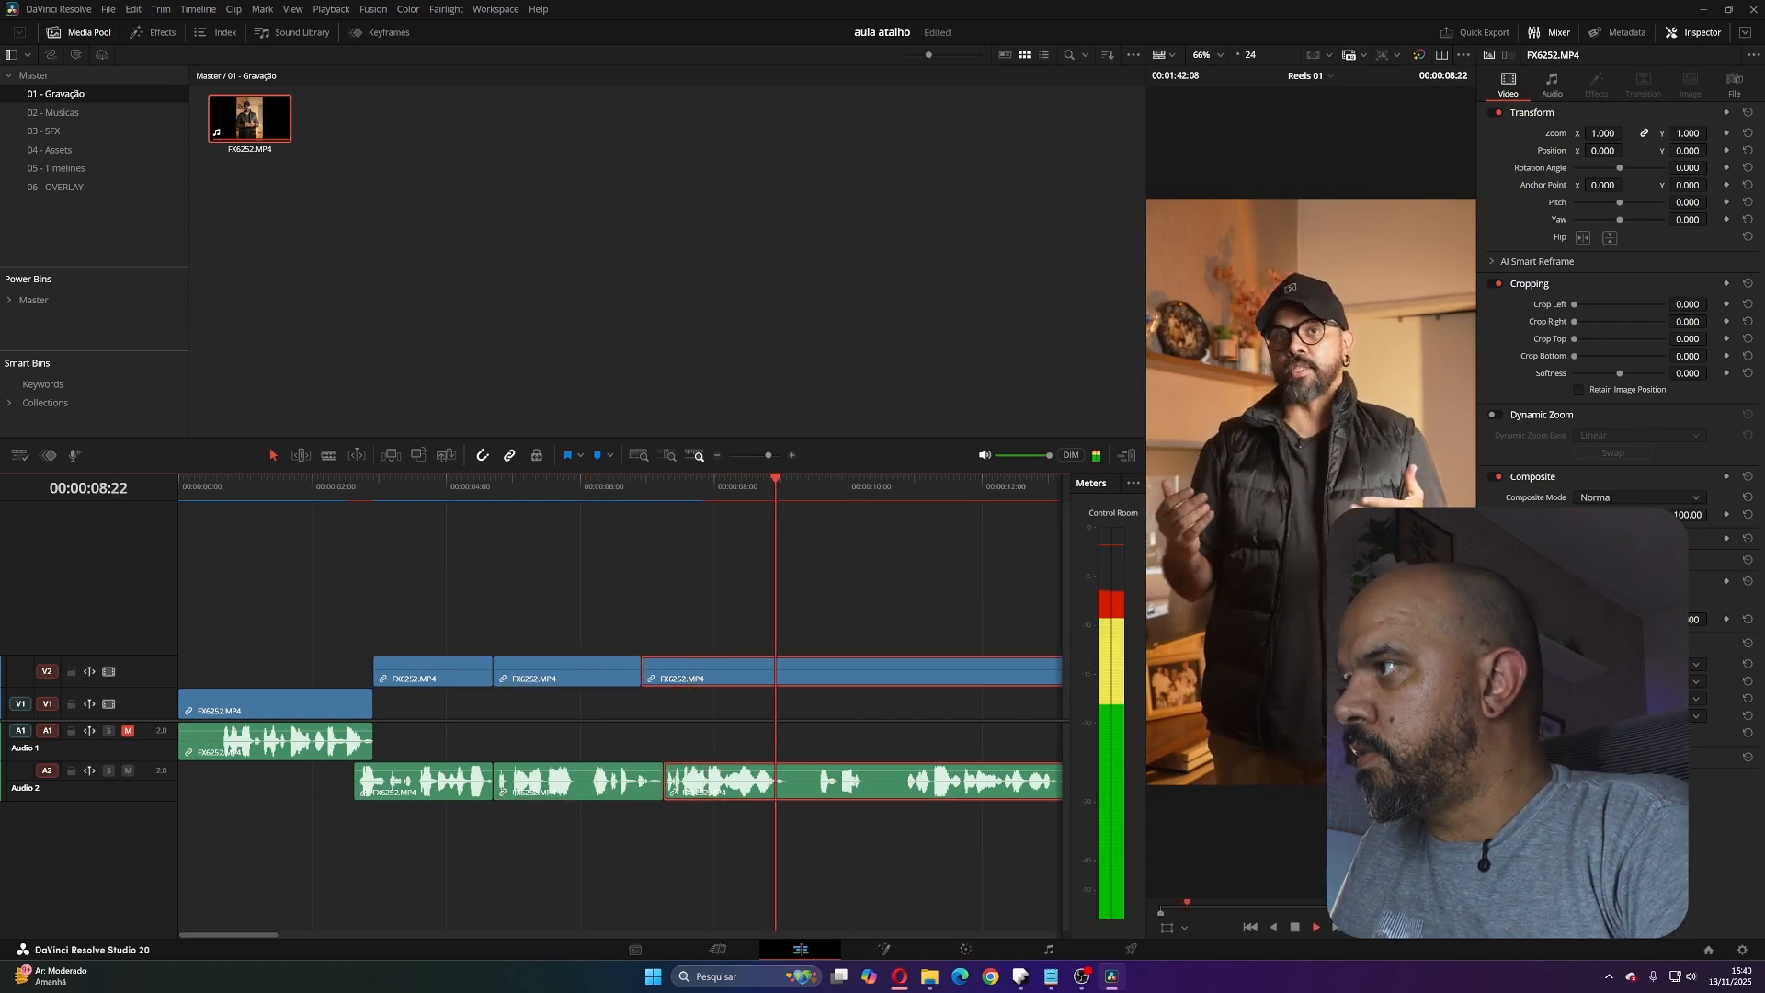
key(space)
key(ctrl+shift+bracketright)
- Play the edit from the timeline start and mute the Audio 2 track
key(Home)
key(space)
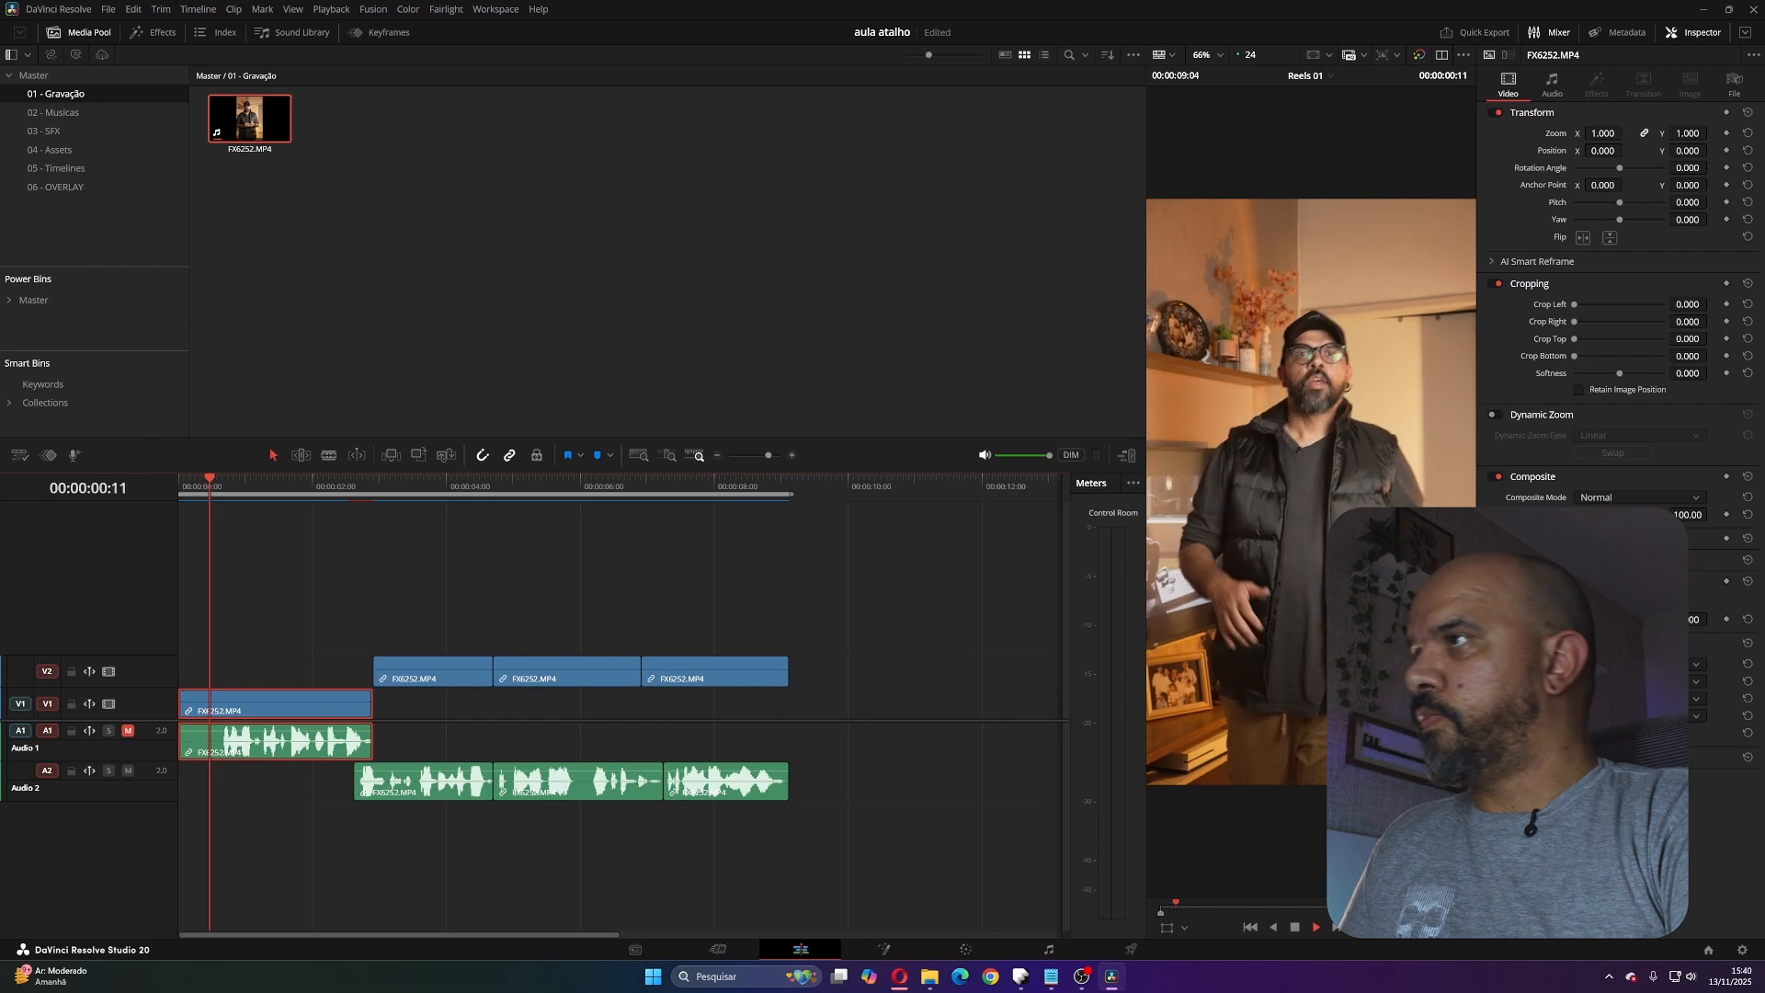
key(space)
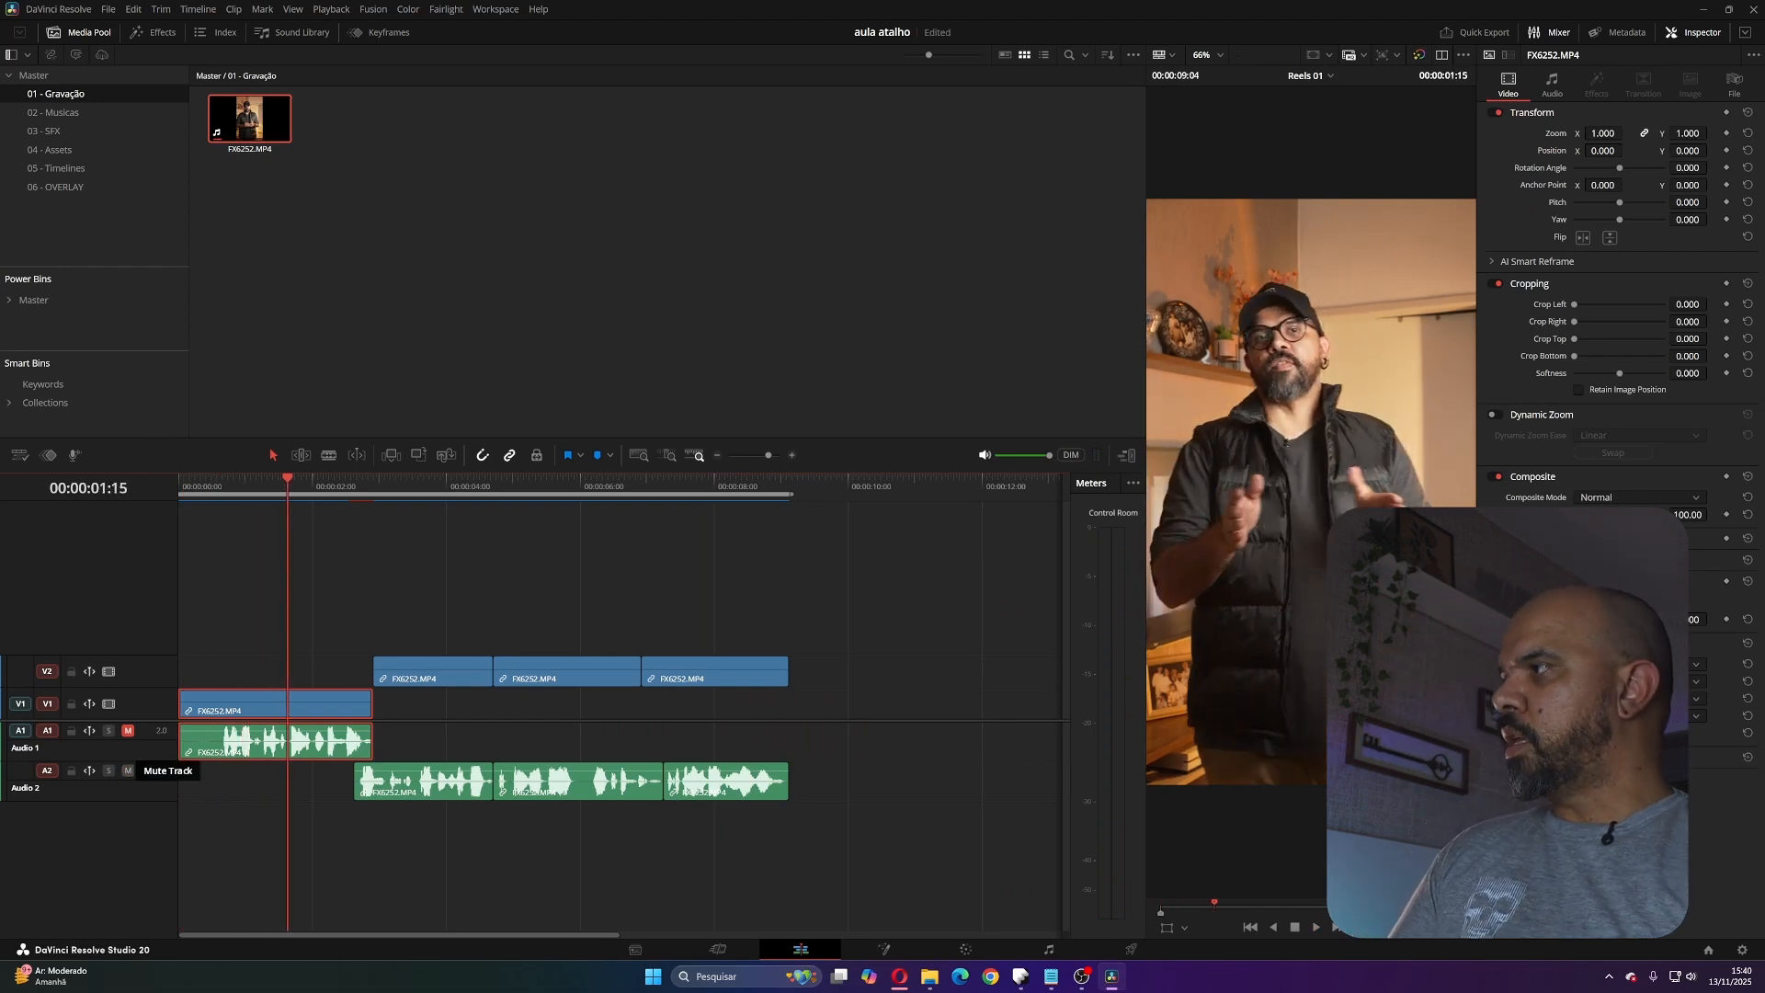
click(127, 771)
key(space)
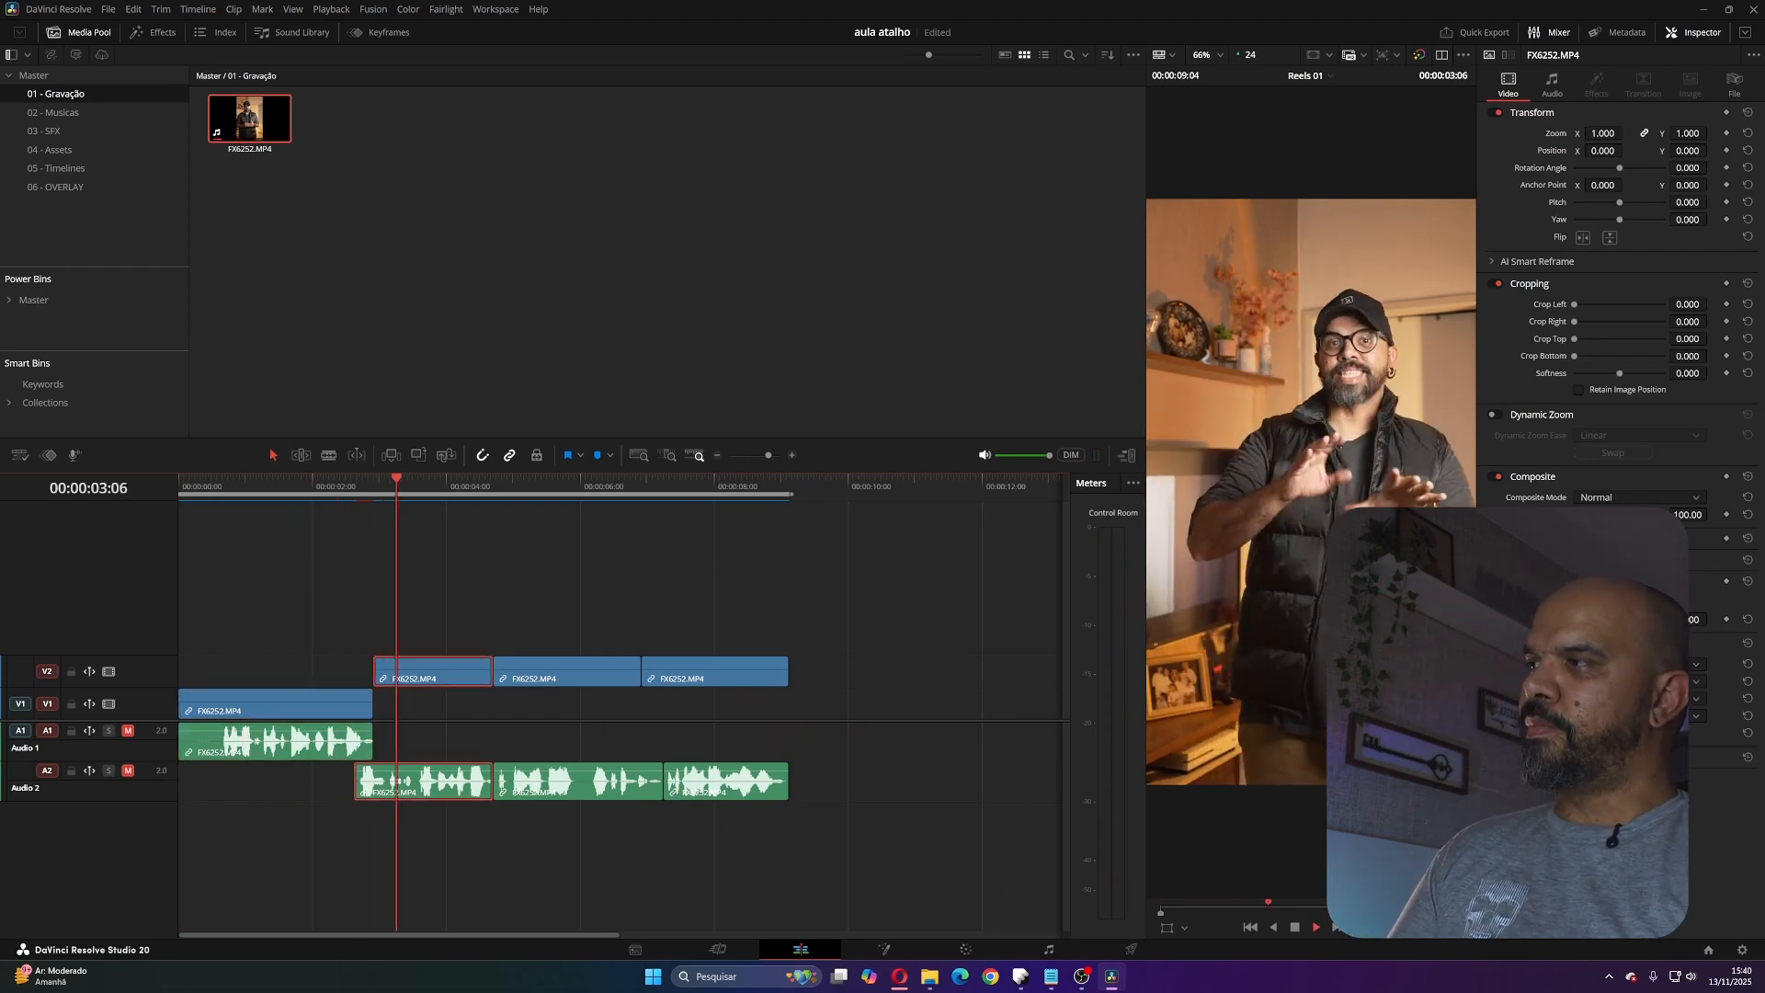
key(space)
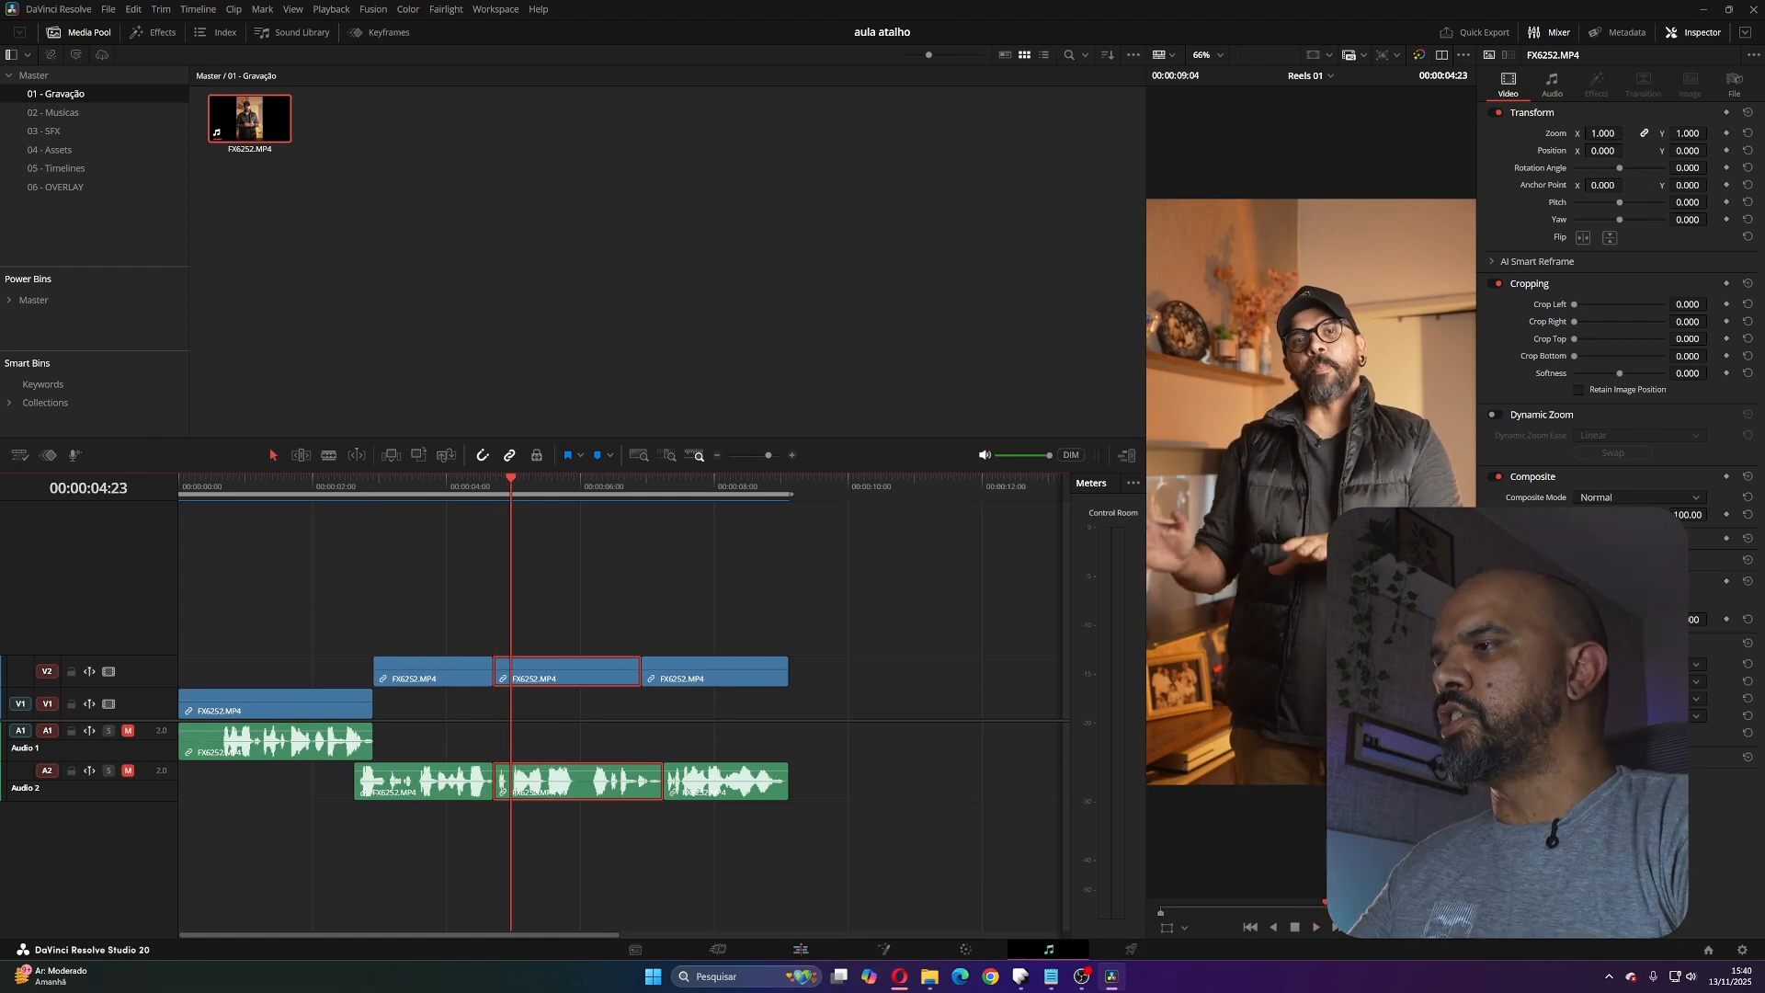
- Apply the Conteúdo Hélice preset from the Fairlight Configuration Presets to the timeline and close the Presets Library
click(1048, 948)
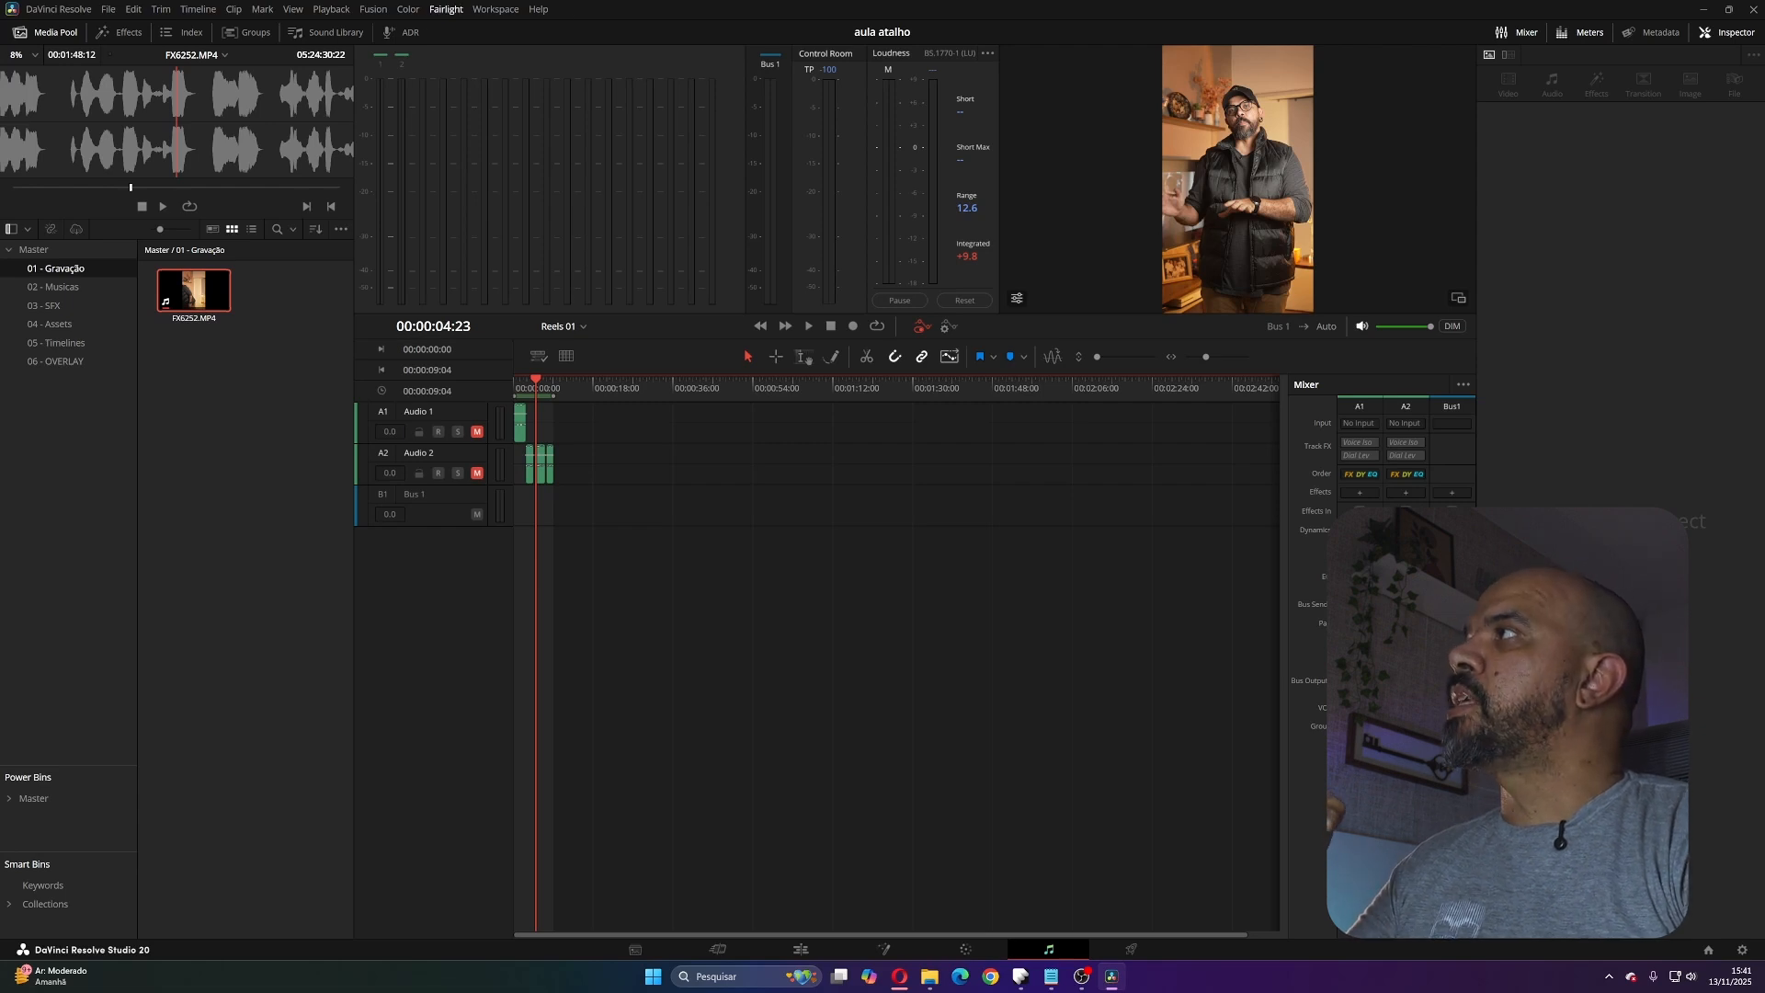
click(446, 9)
click(476, 52)
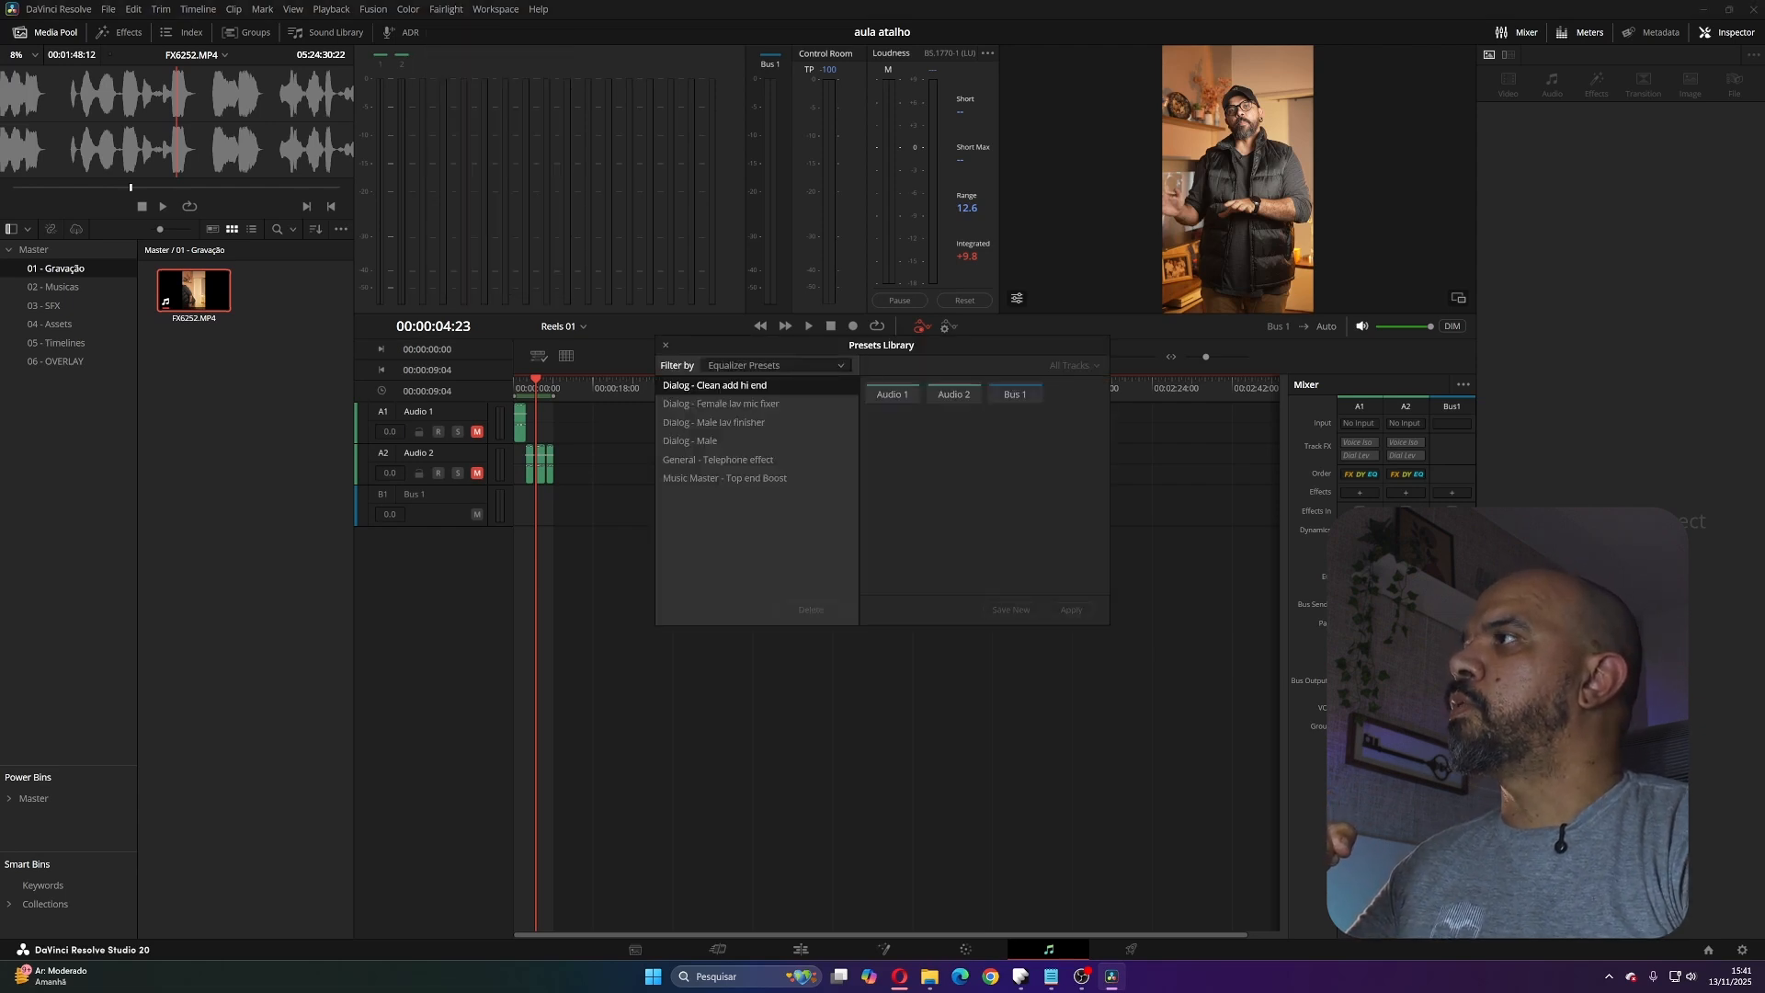
click(775, 365)
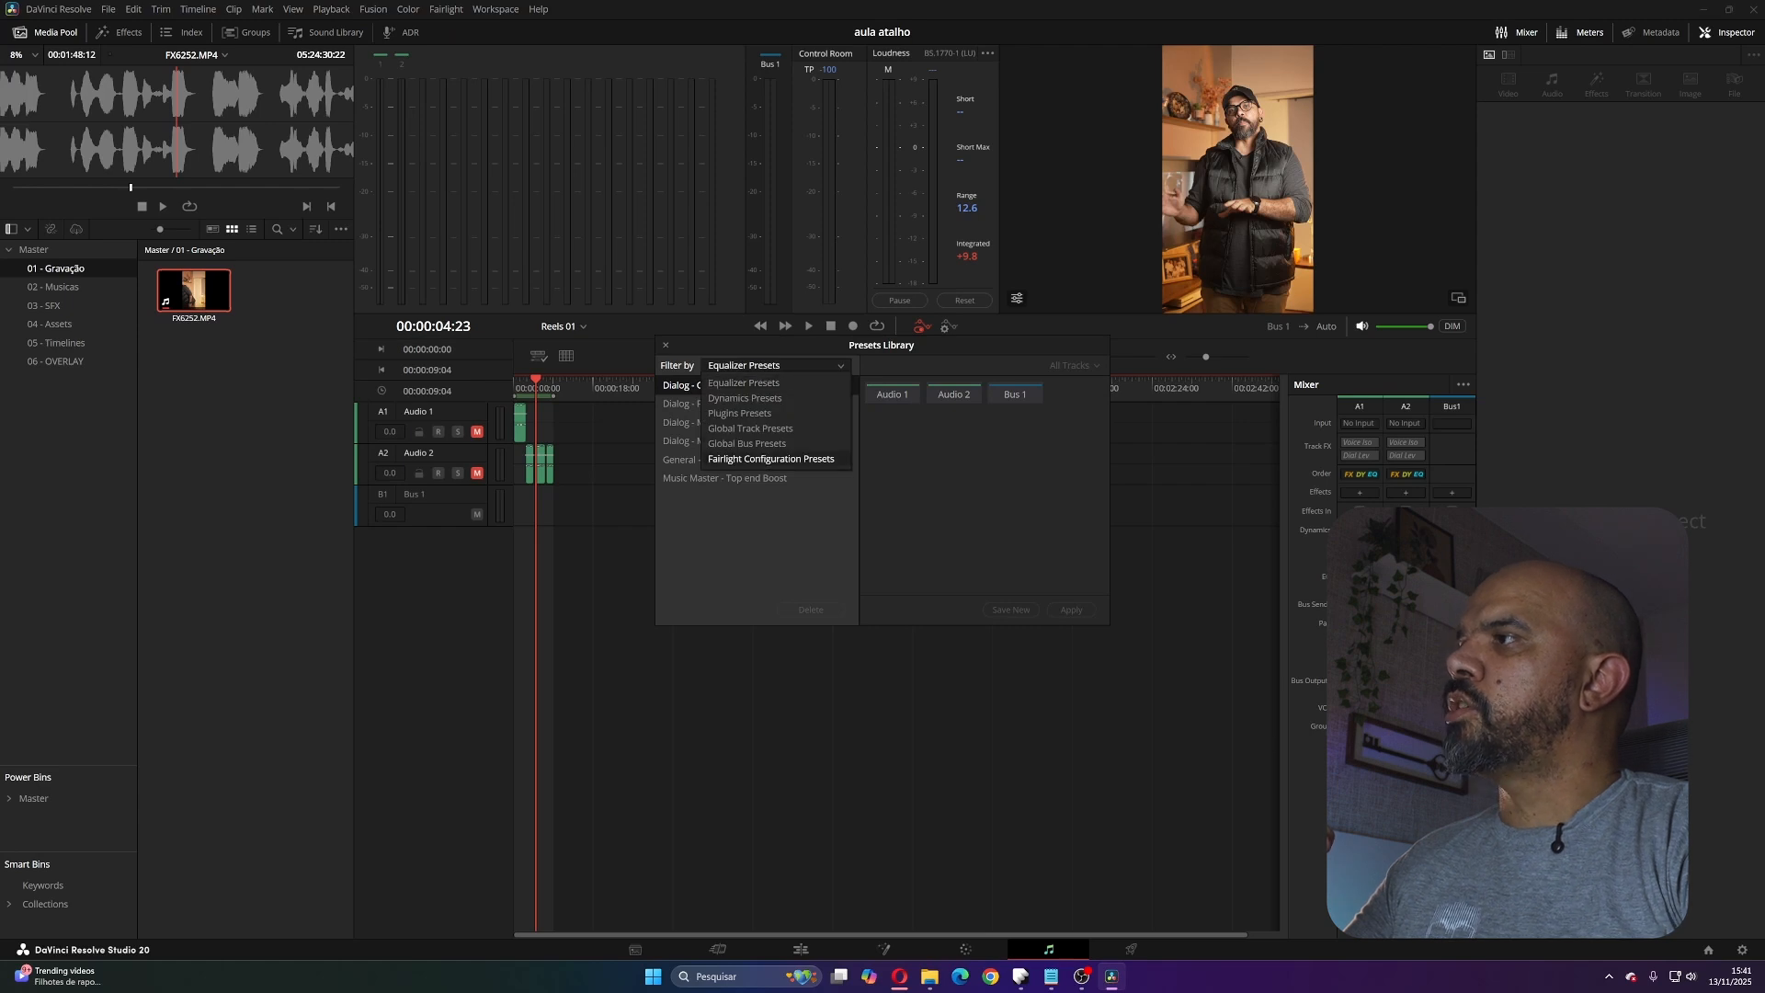
click(775, 515)
click(775, 365)
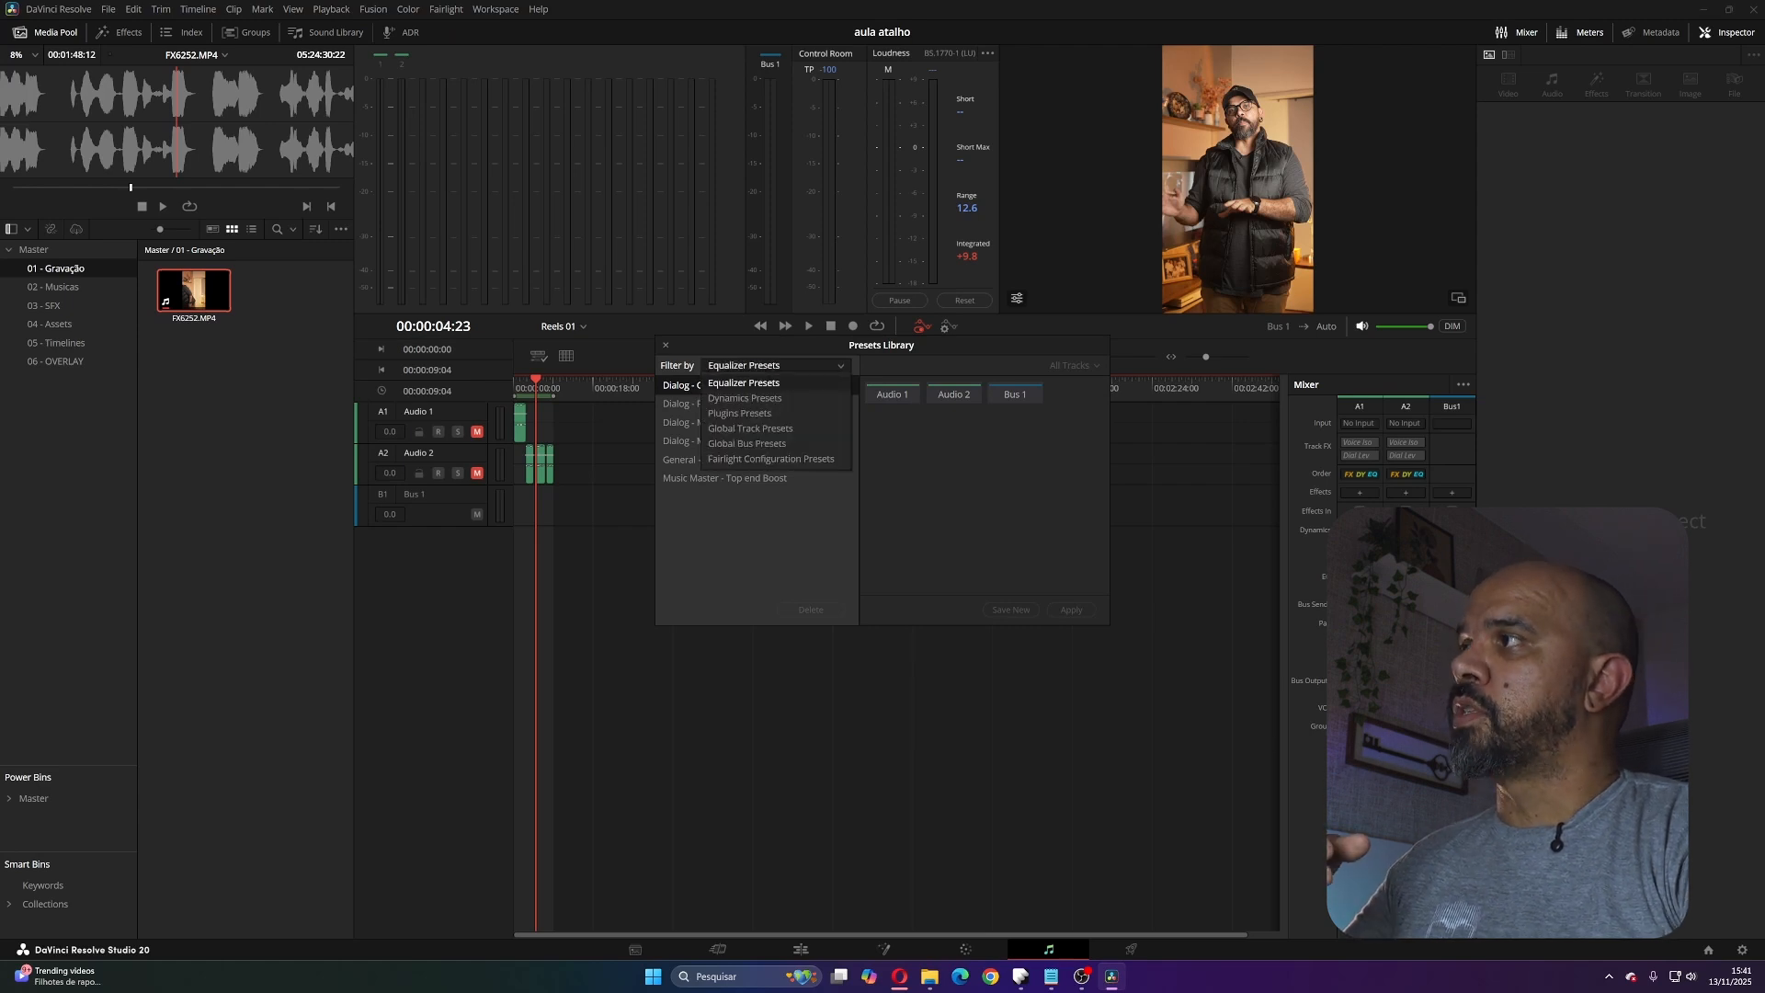
click(771, 458)
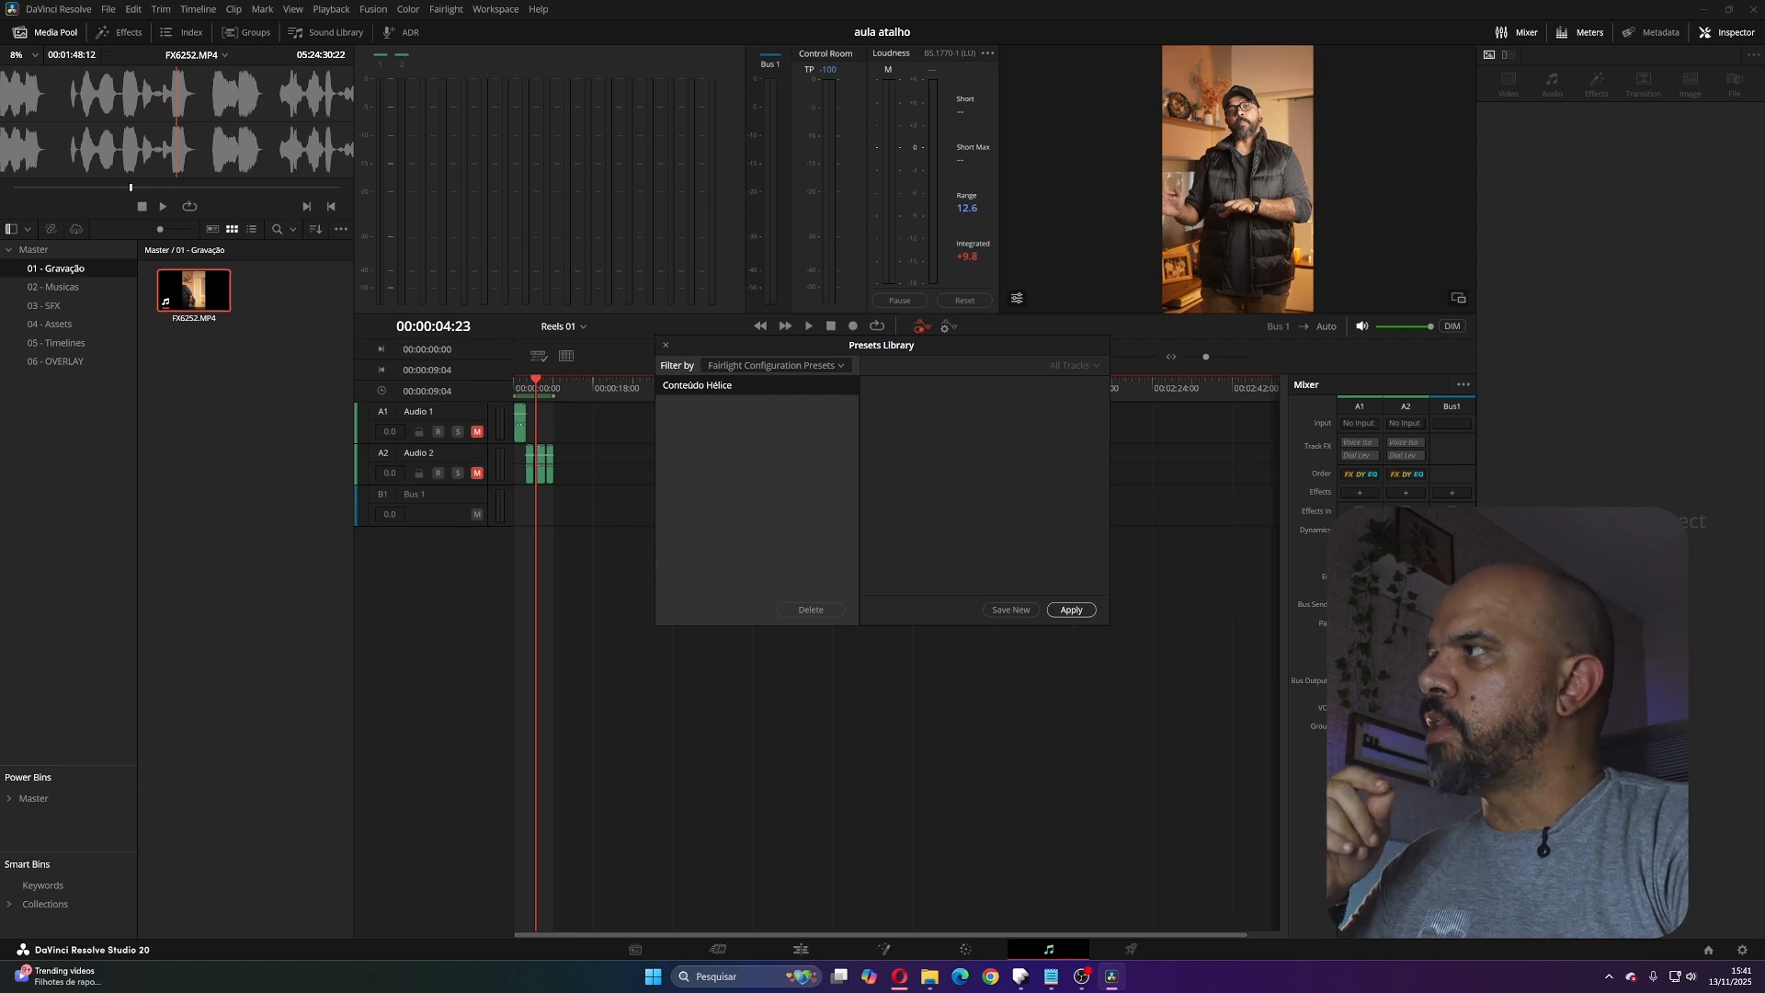
click(1071, 610)
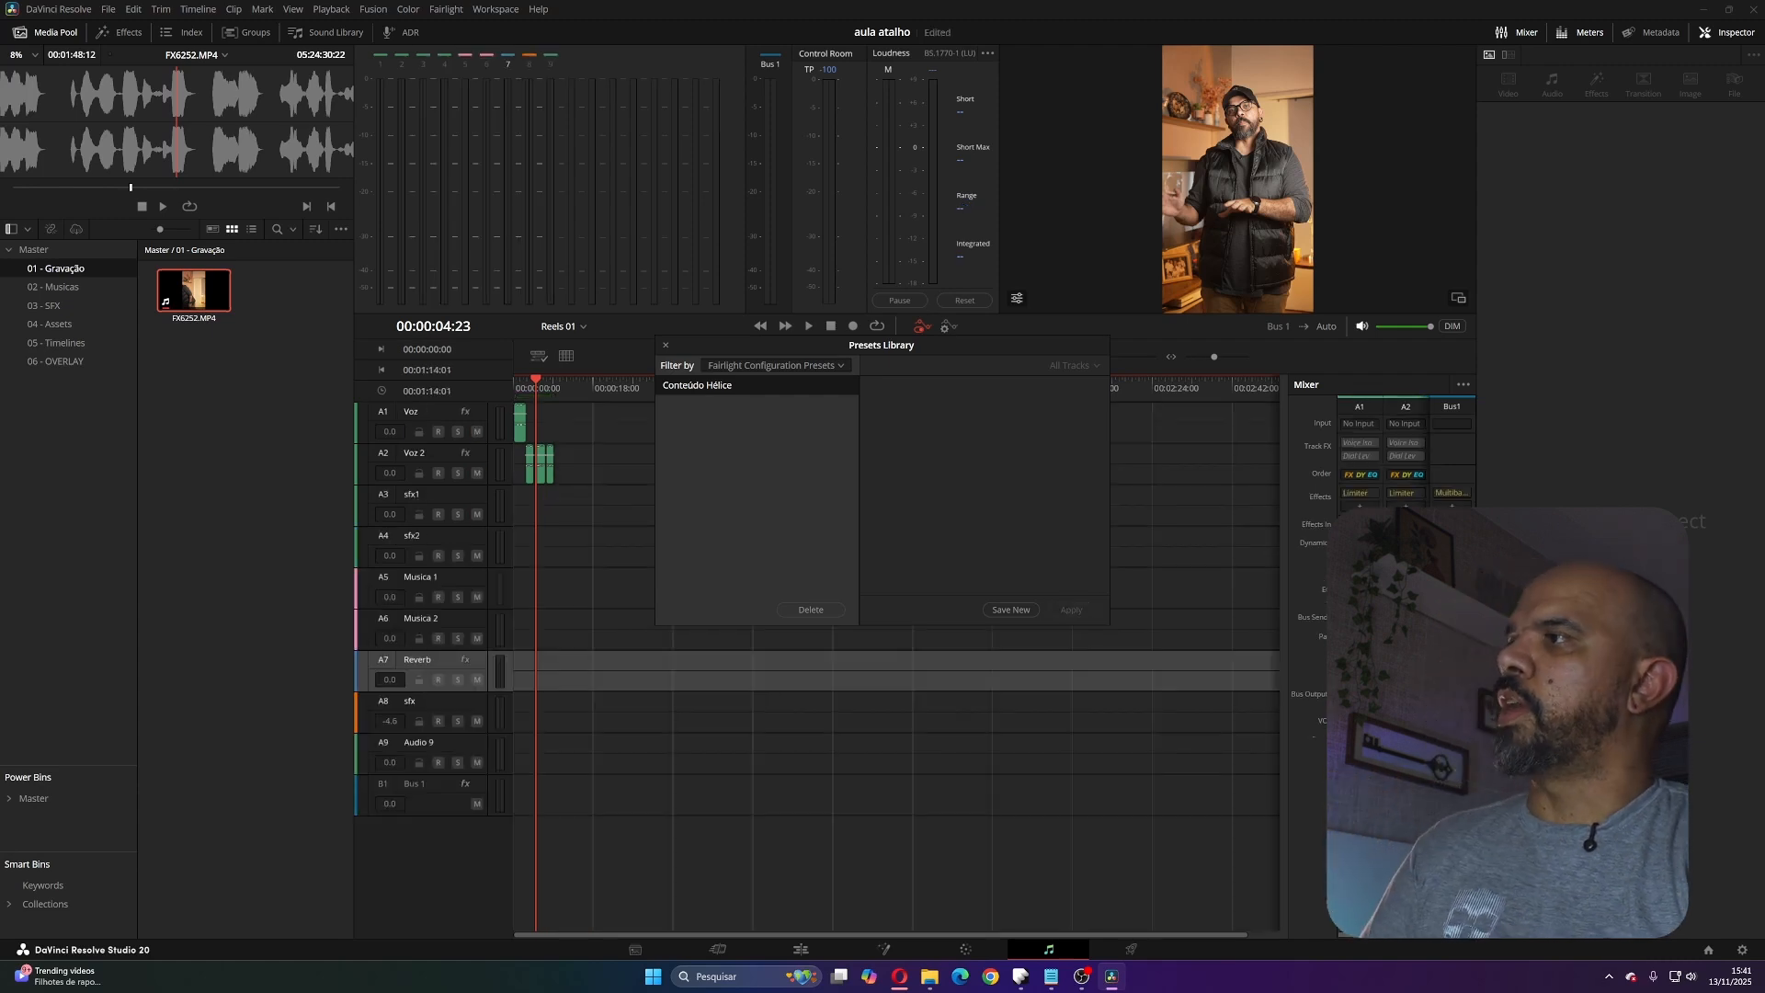
click(665, 345)
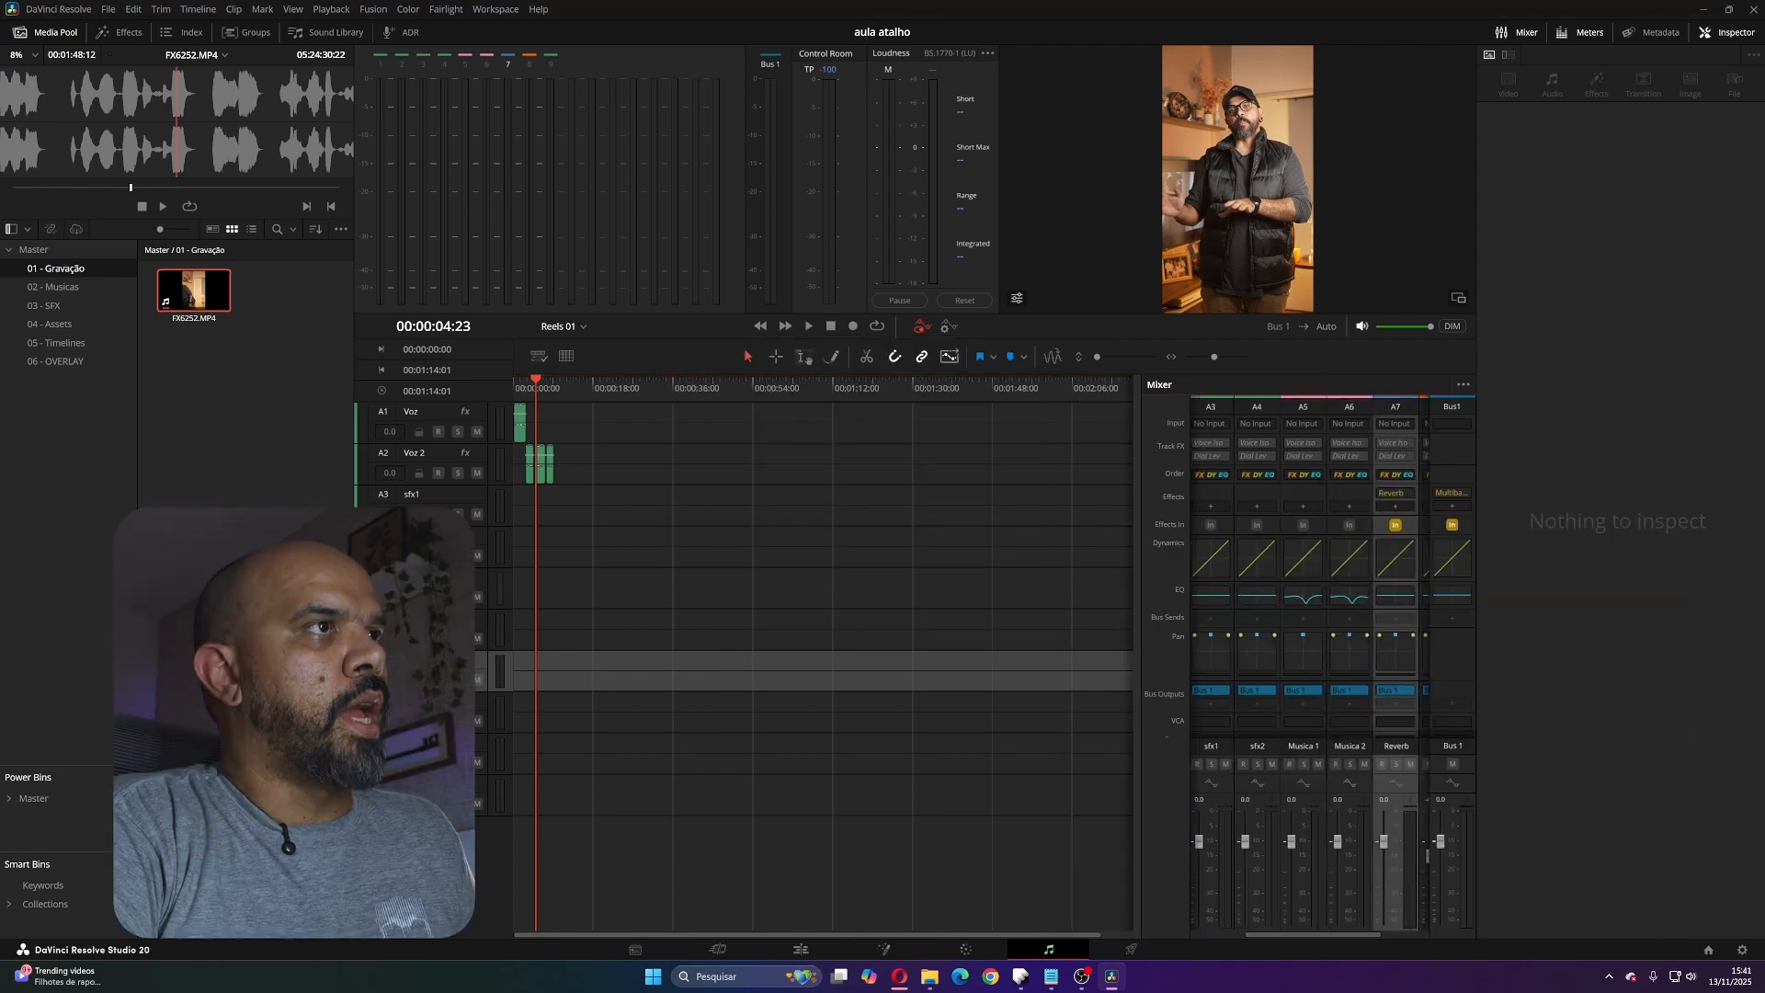
- Look through the mixer's channel strips and display the equalizer of the Musica 1 track
scroll(1310, 662, right, 1)
scroll(1310, 662, left, 2)
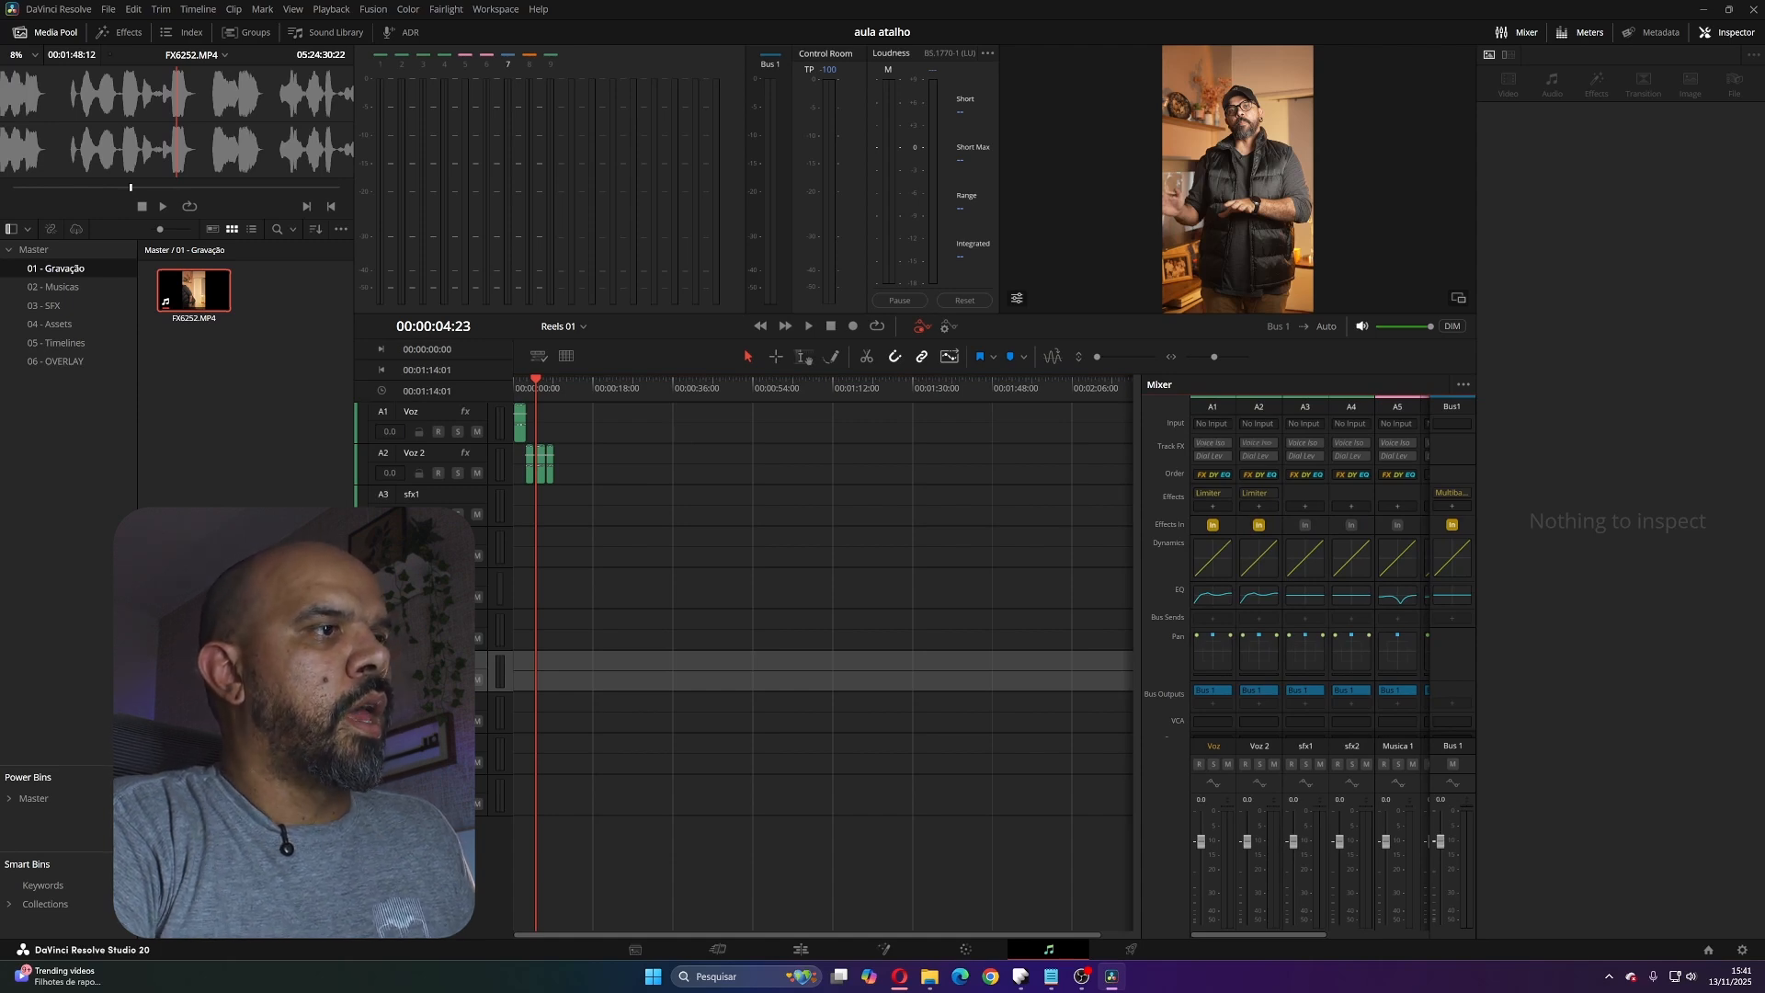
drag(1259, 934, 1330, 934)
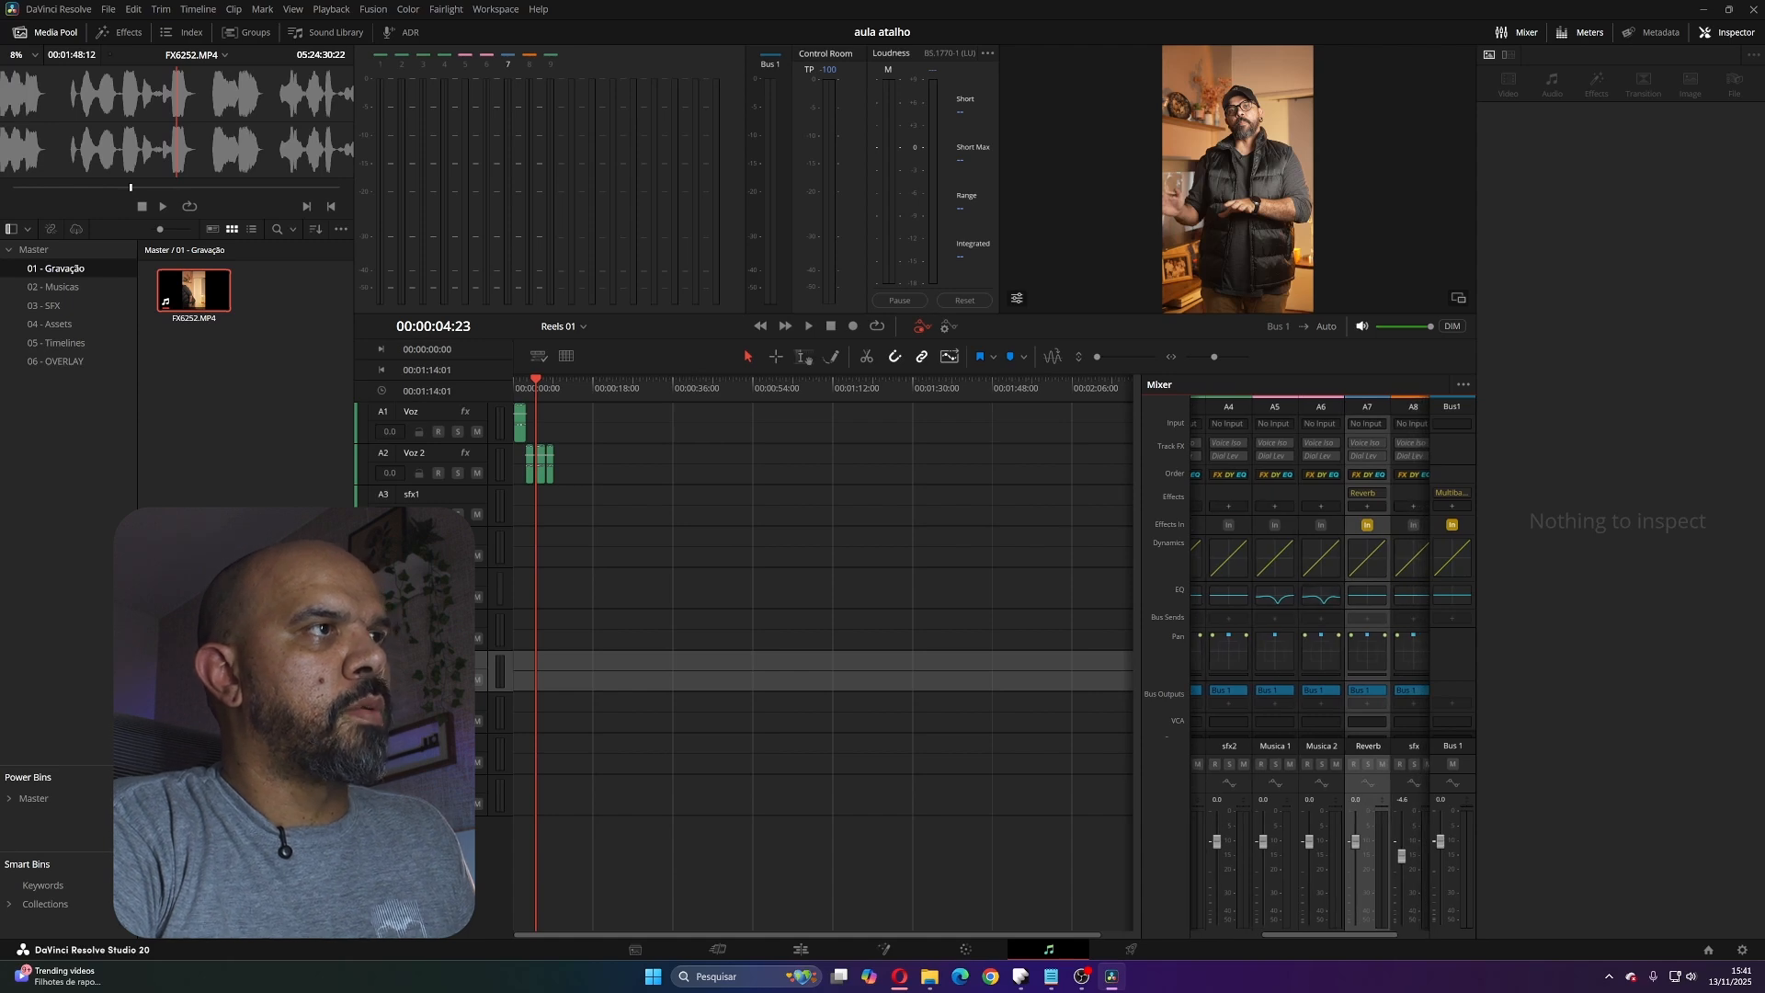
double_click(1275, 595)
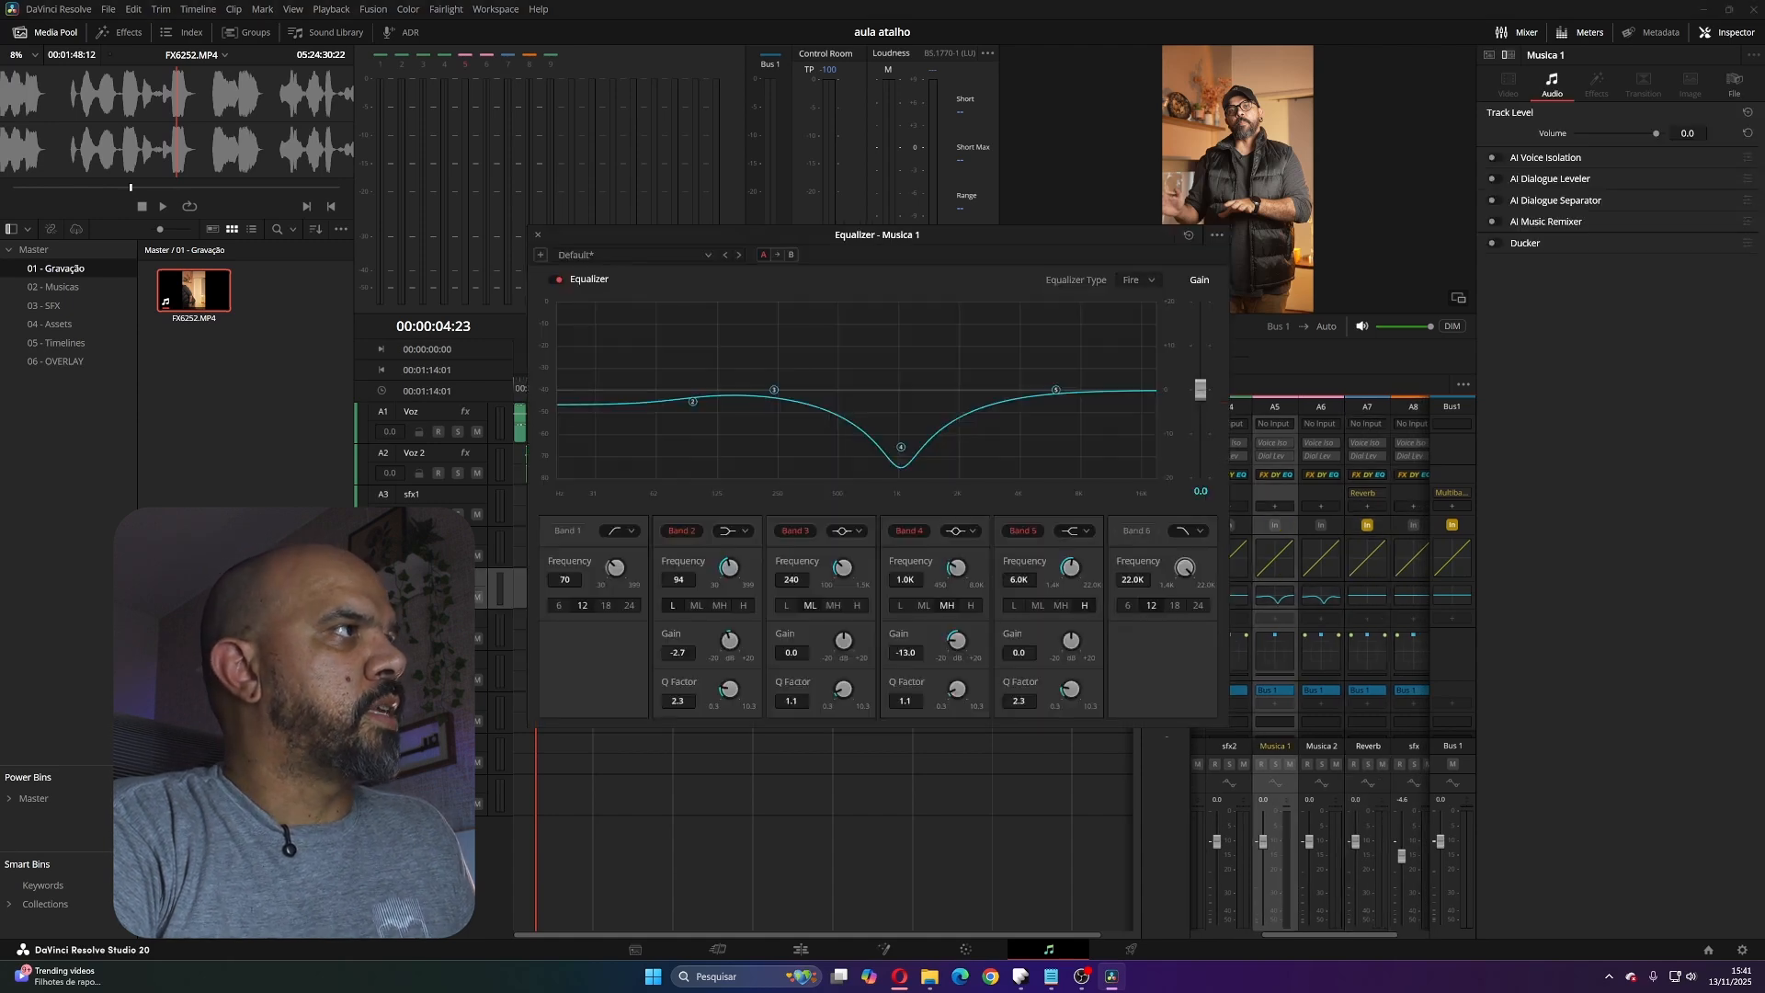
- Close the Musica 1 equalizer and play the edit with the applied Fairlight preset
key(Escape)
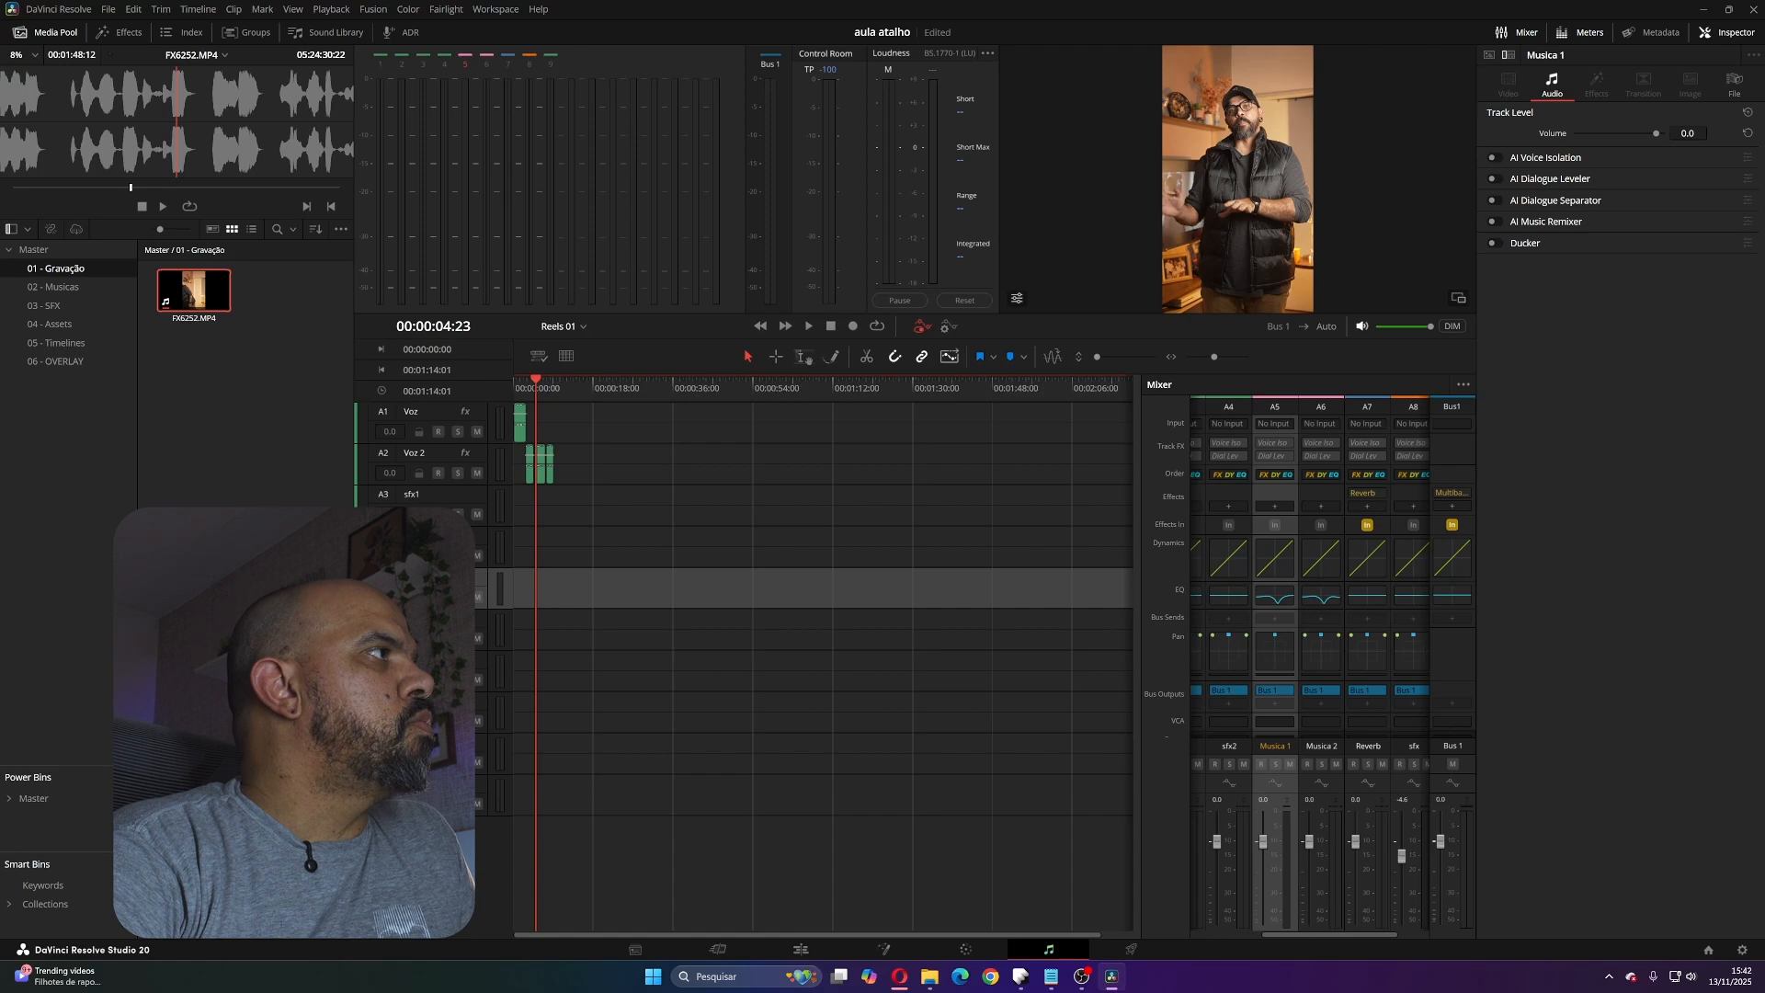
key(Home)
key(space)
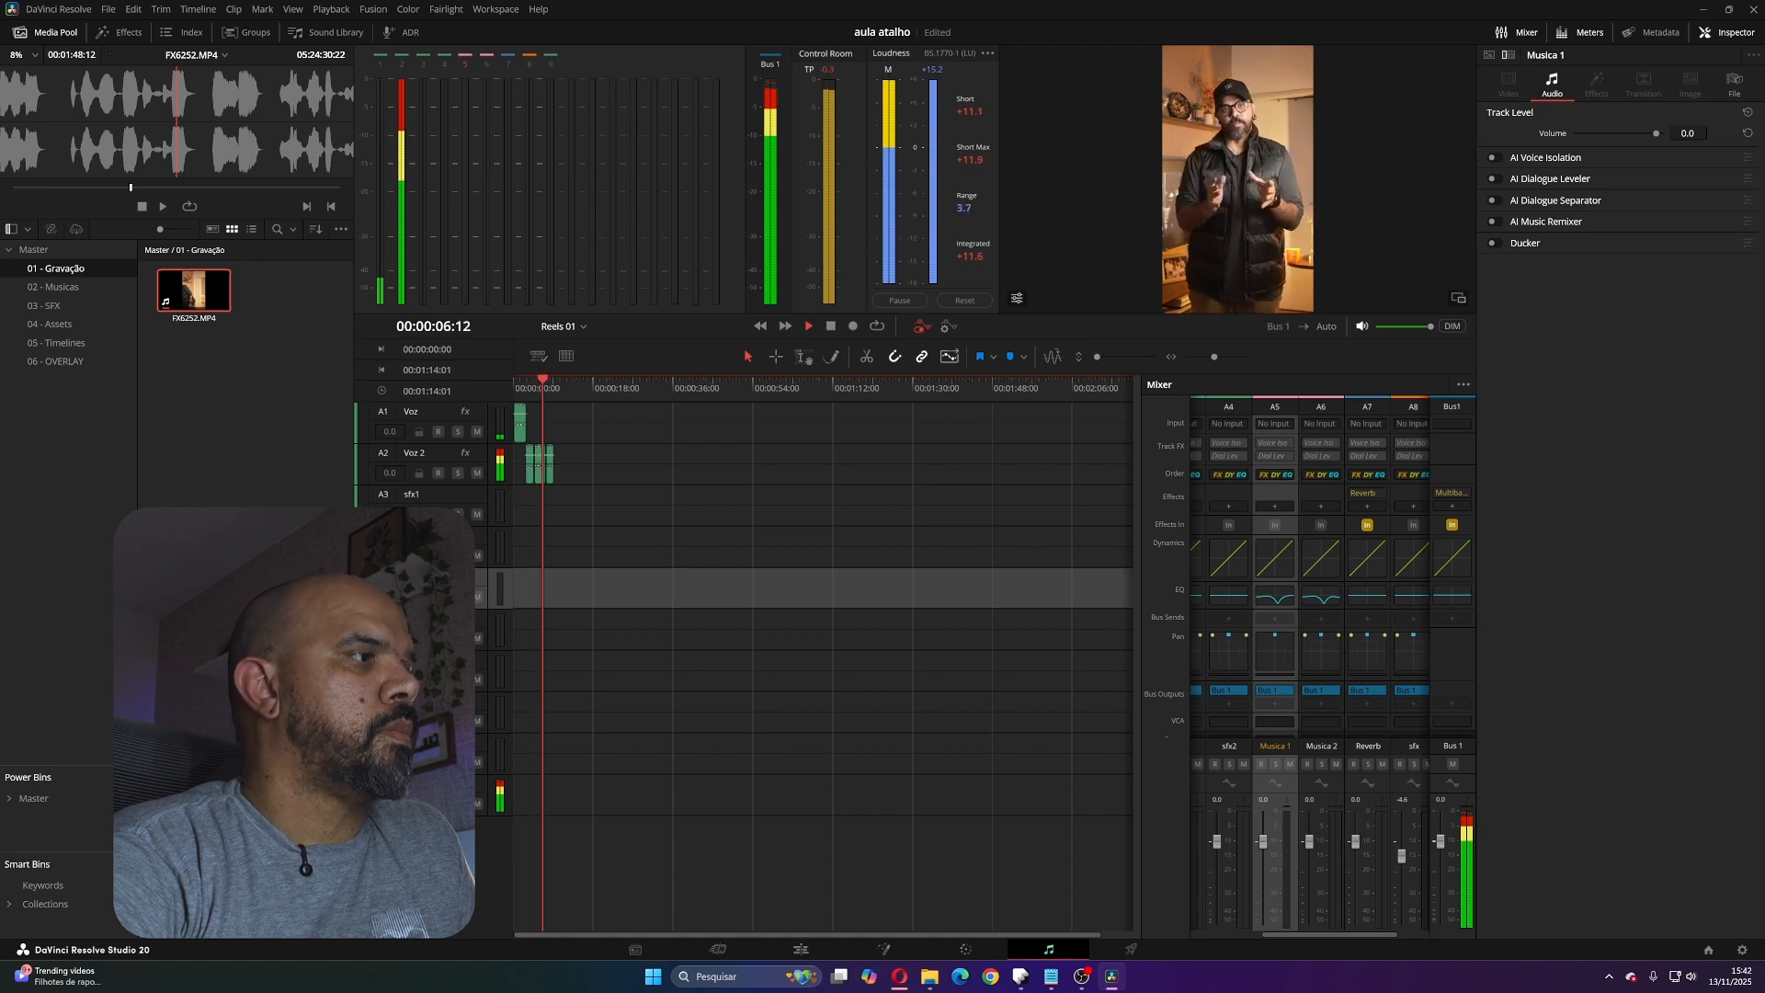
key(space)
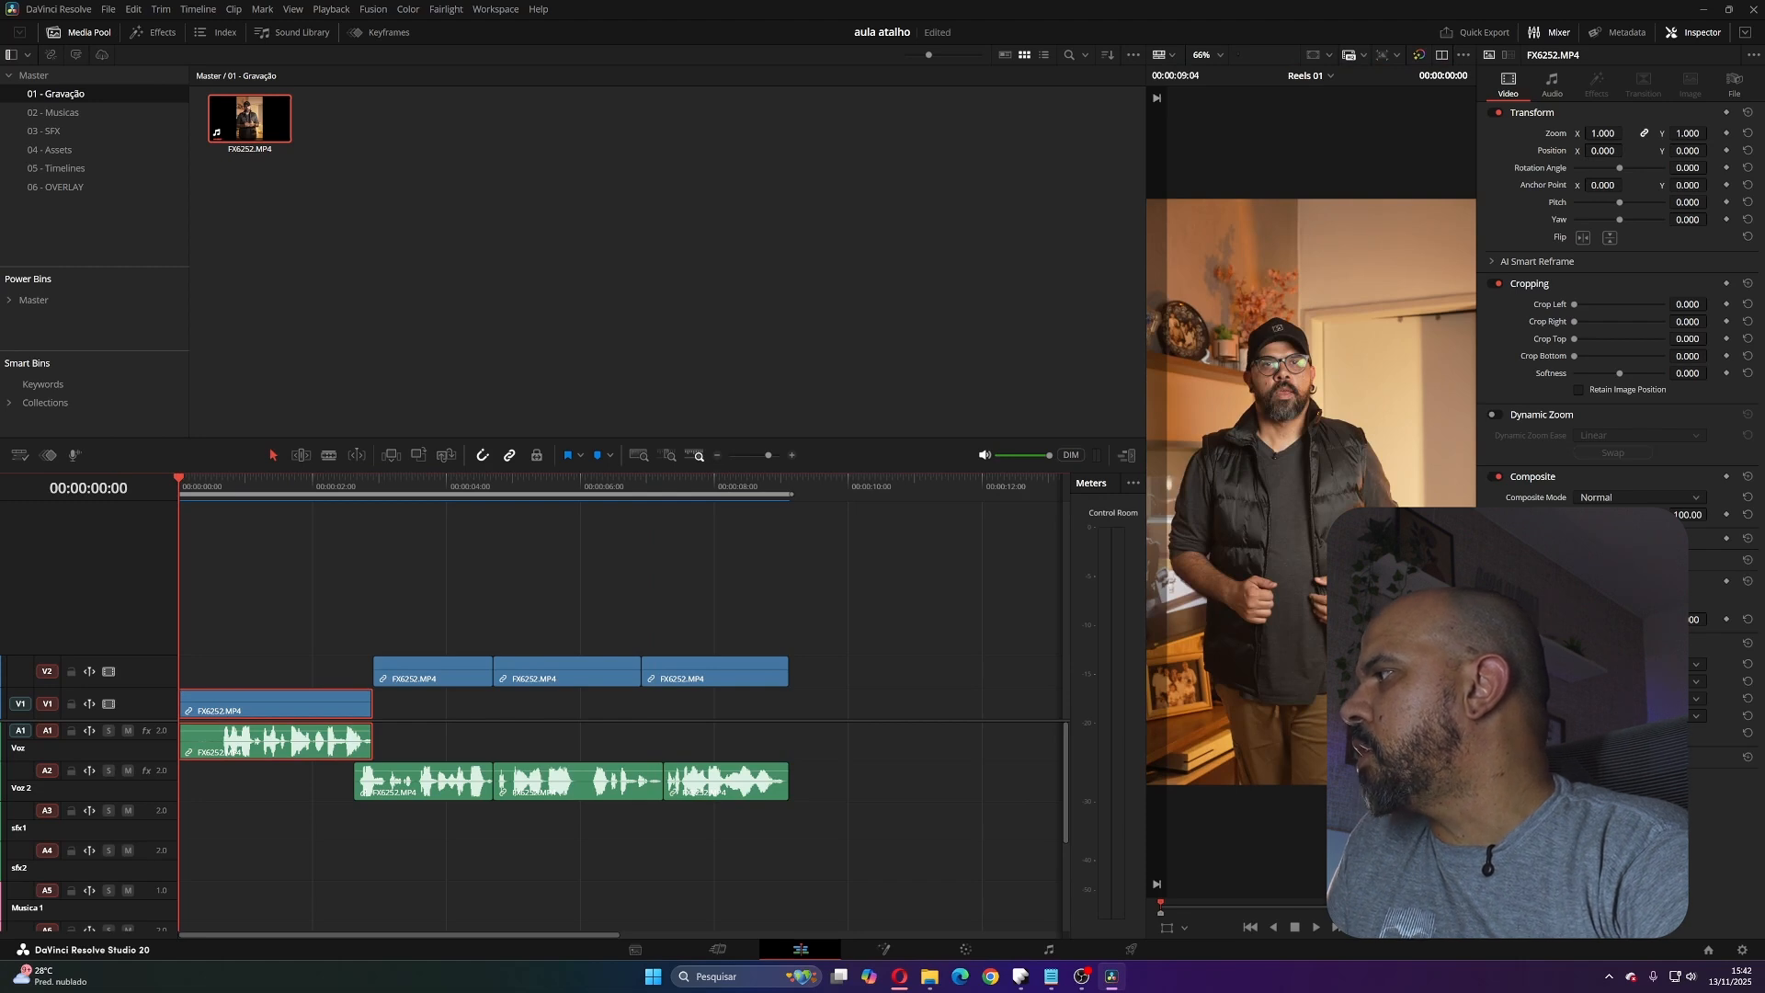
- Look over the remaining audio tracks of Reels 01 and open the Criatiff Verão Natal project
scroll(552, 809, down, 2)
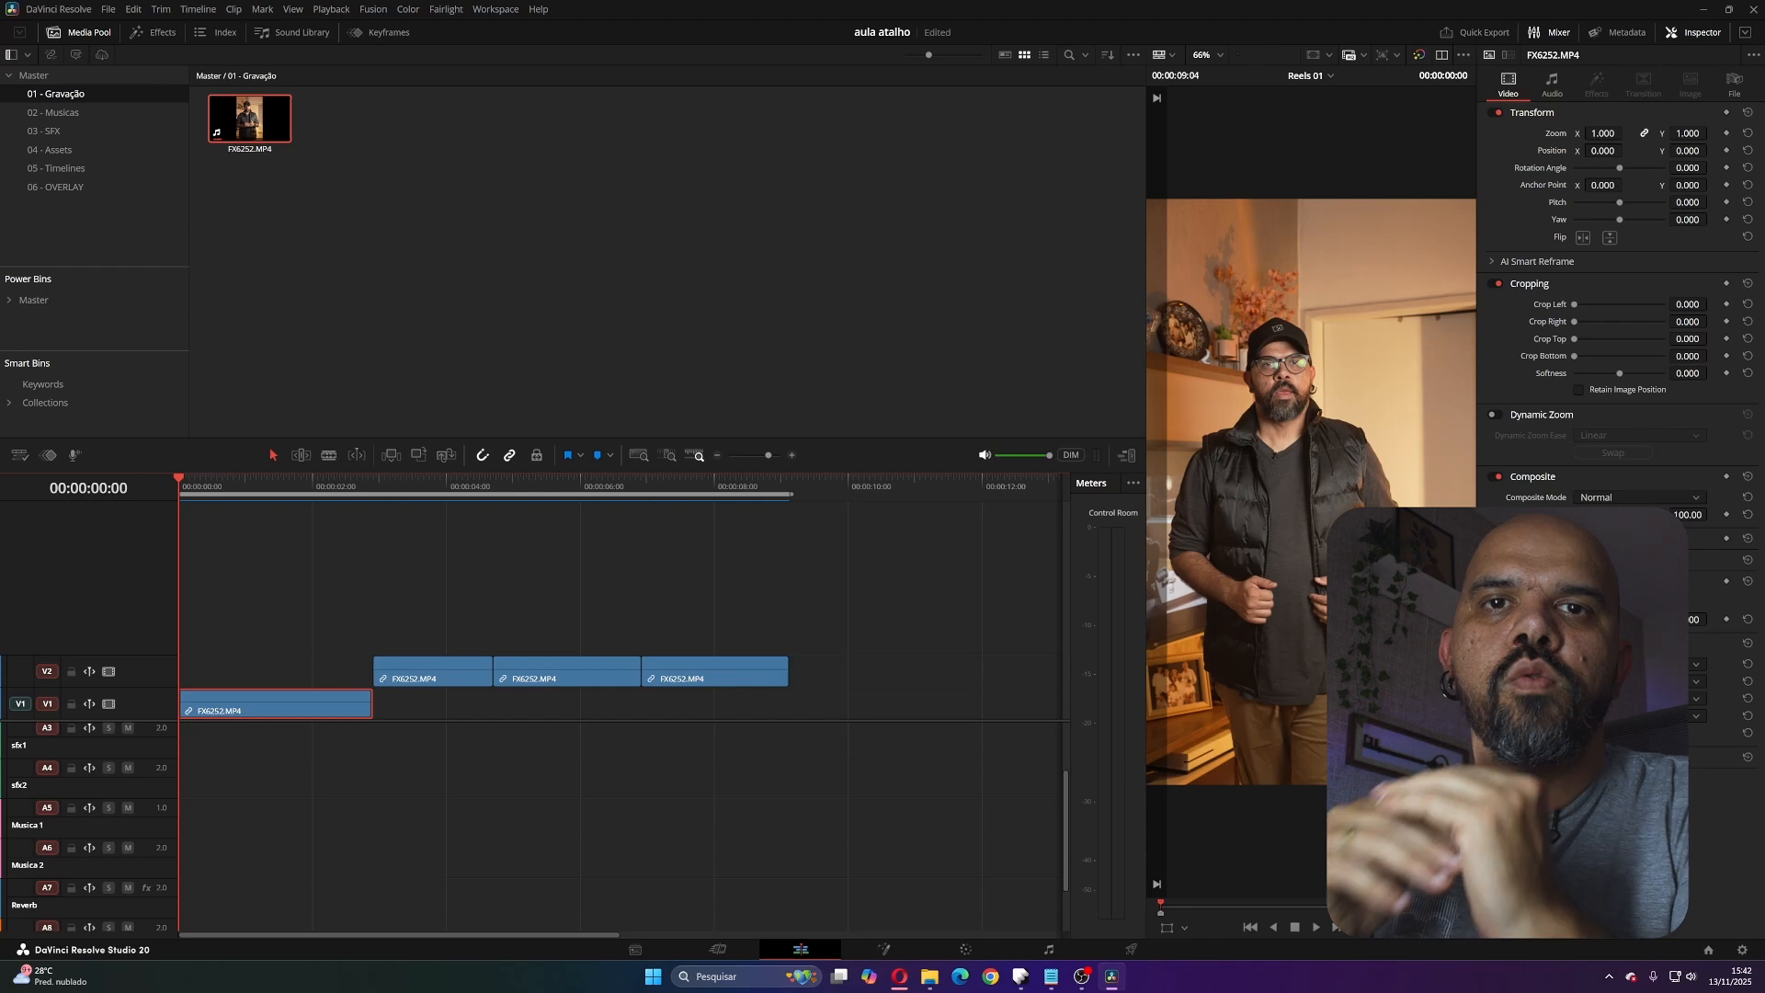
key(shift+1)
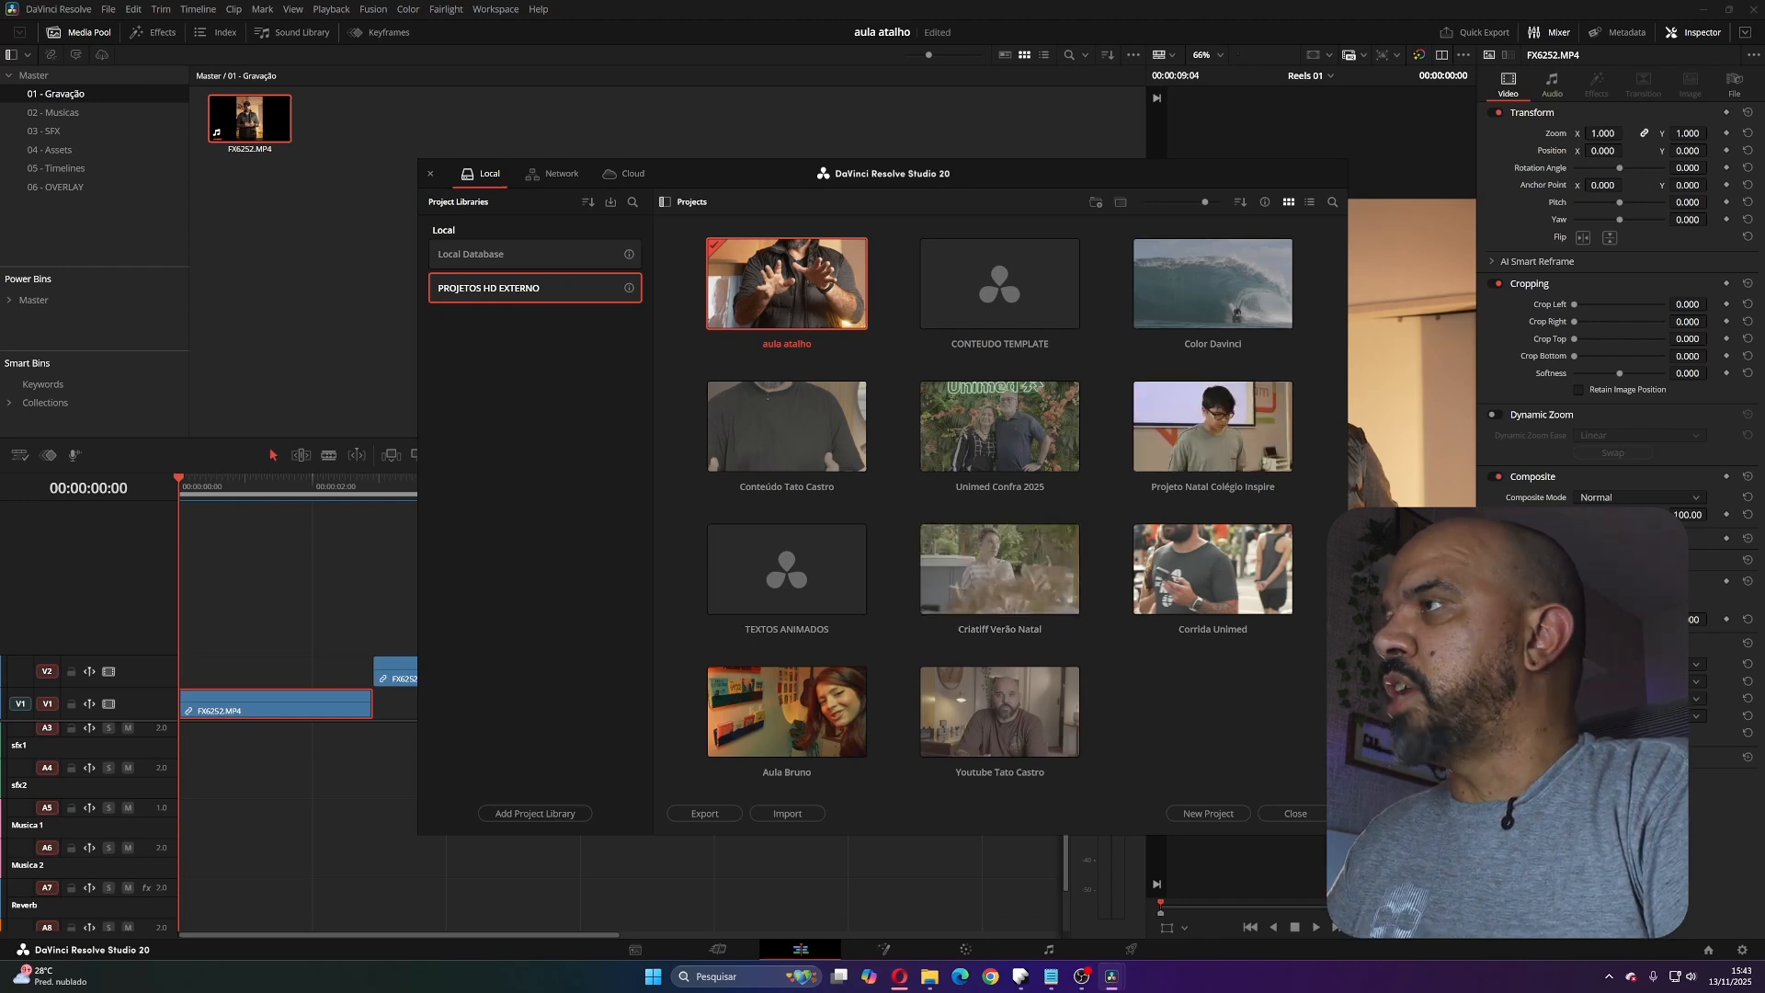
double_click(1024, 575)
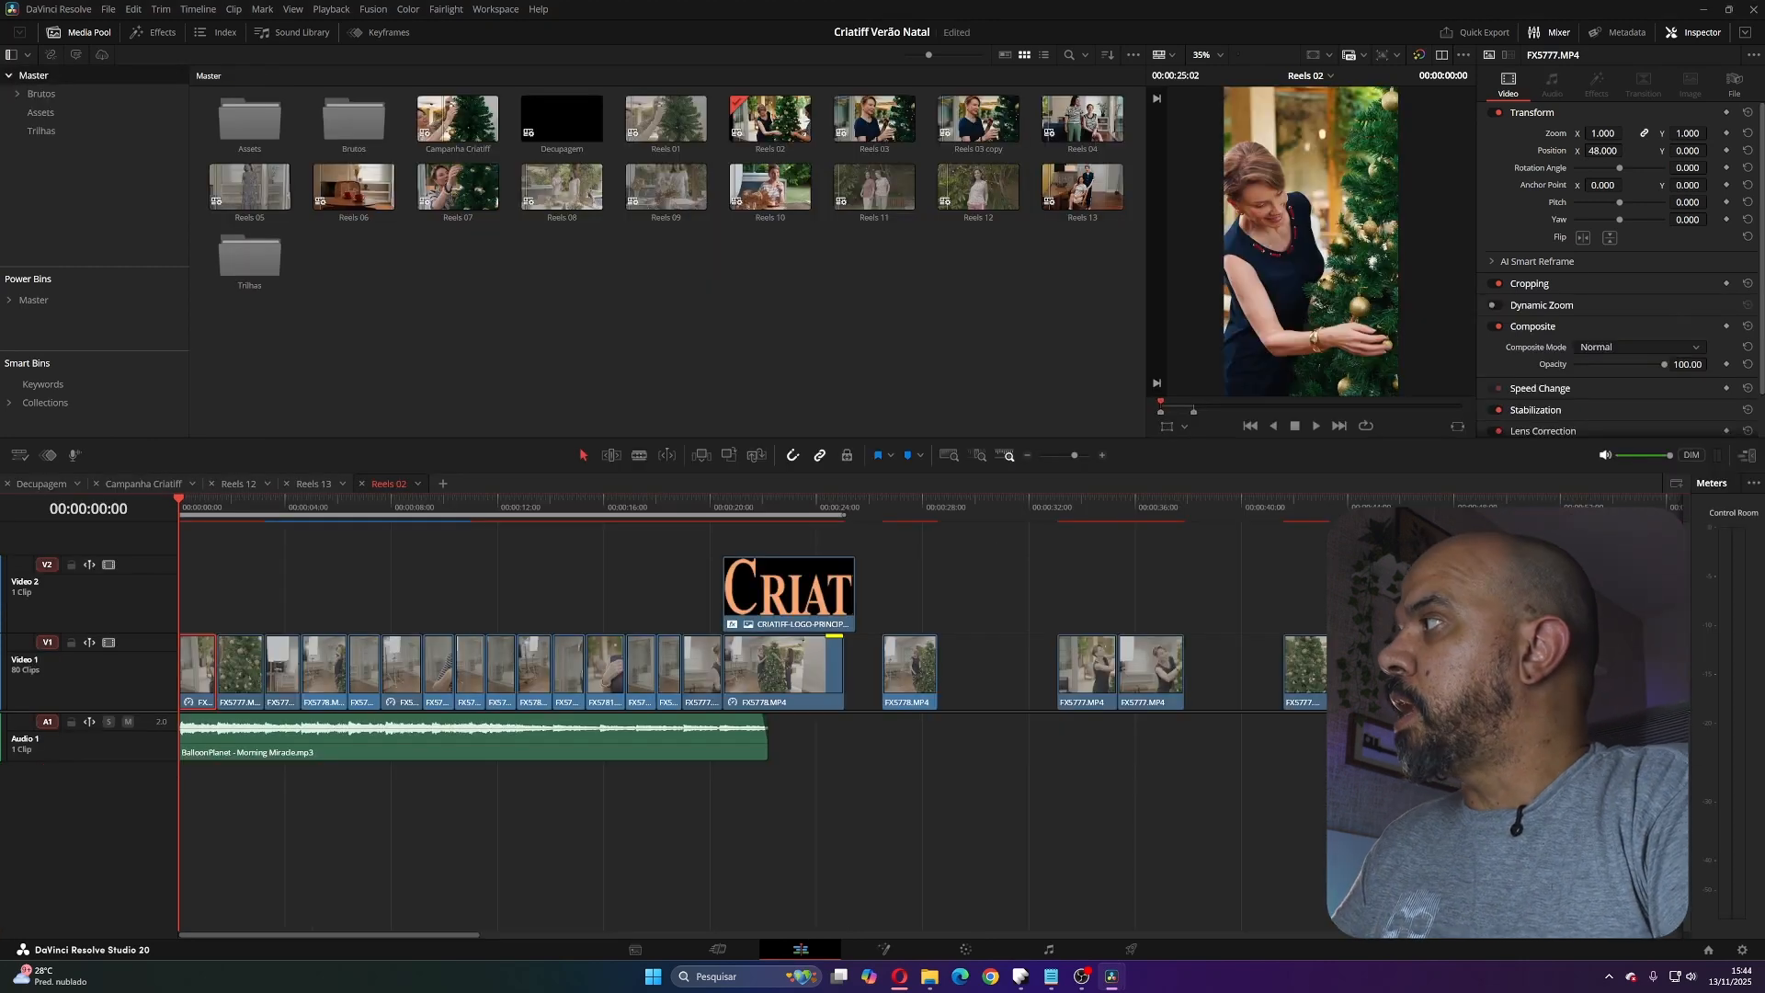
- Turn the Display Stacked Timelines option off and back on in the timeline view options
click(19, 455)
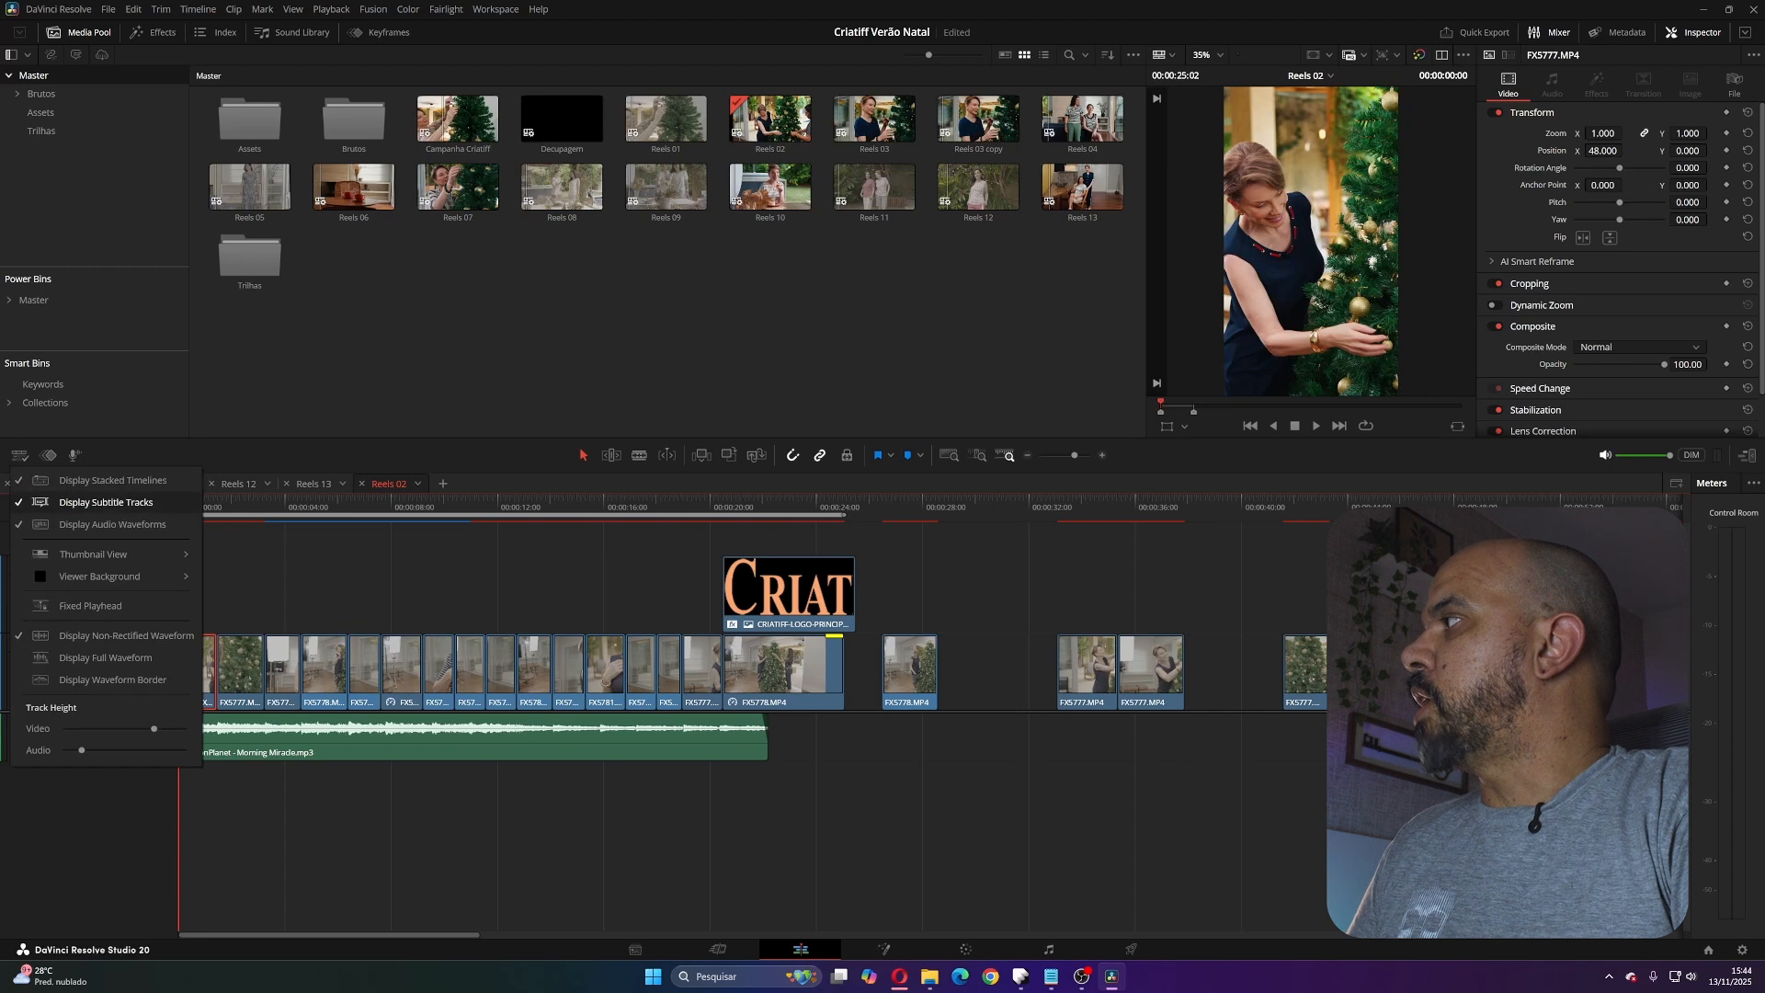
click(110, 480)
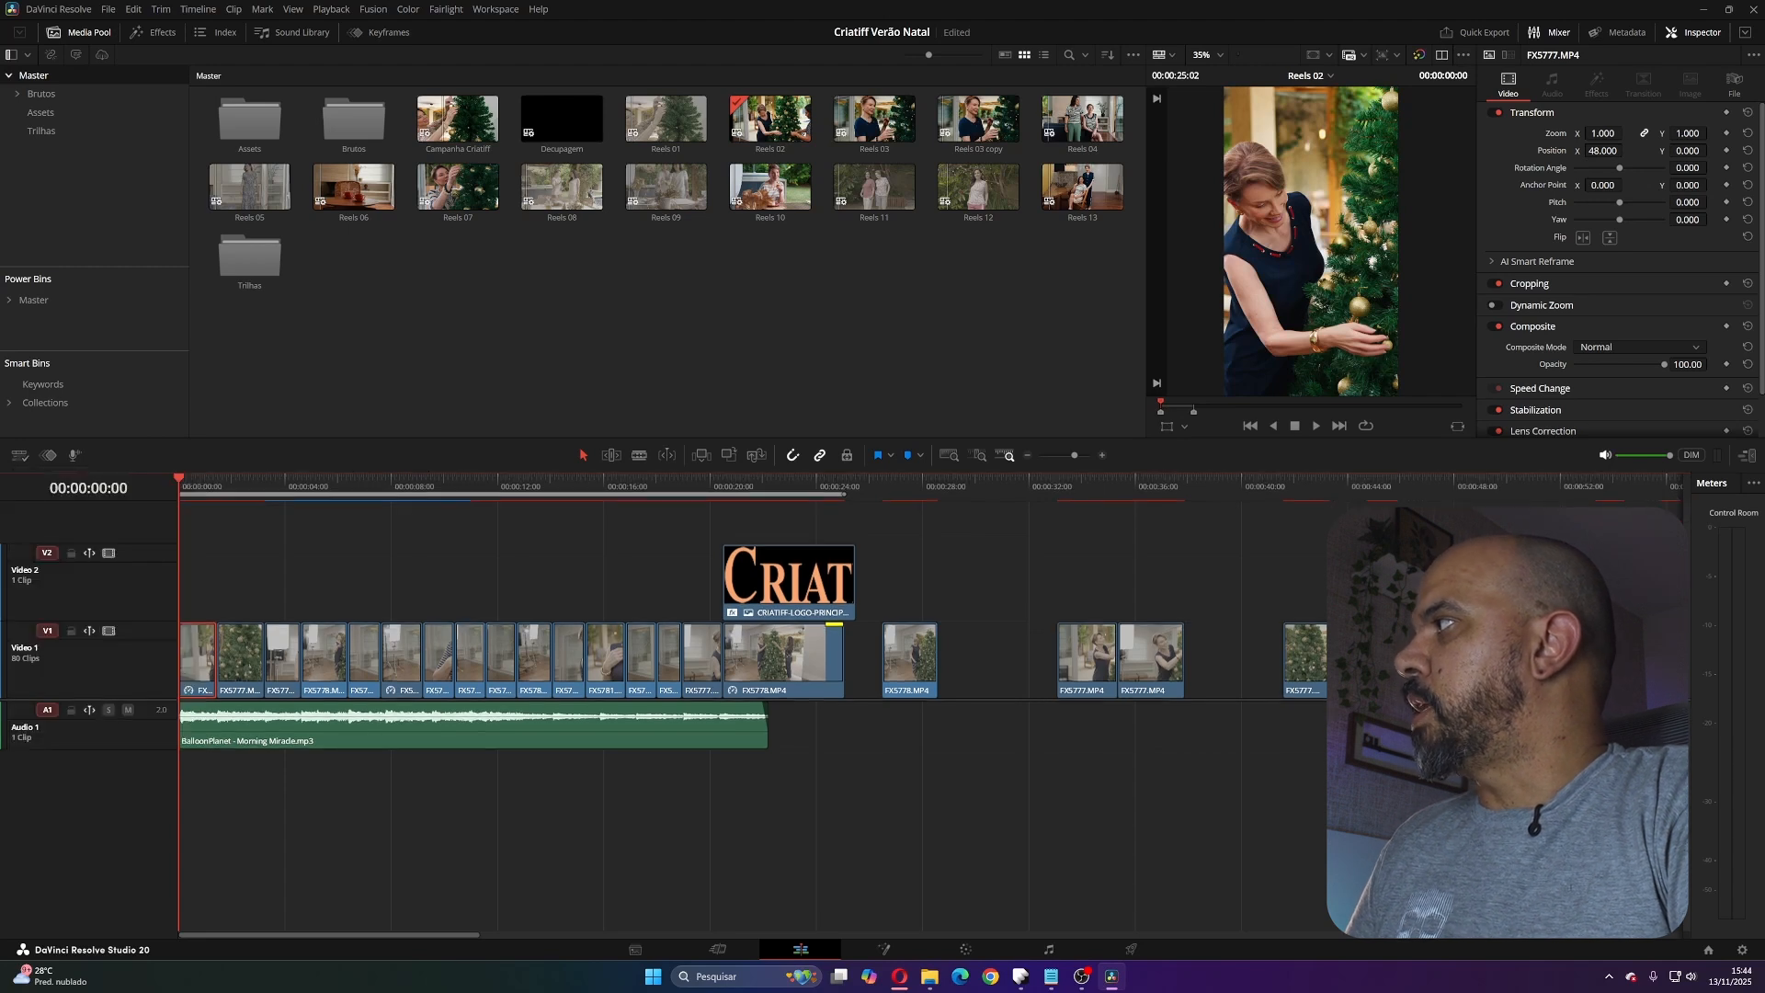
click(20, 455)
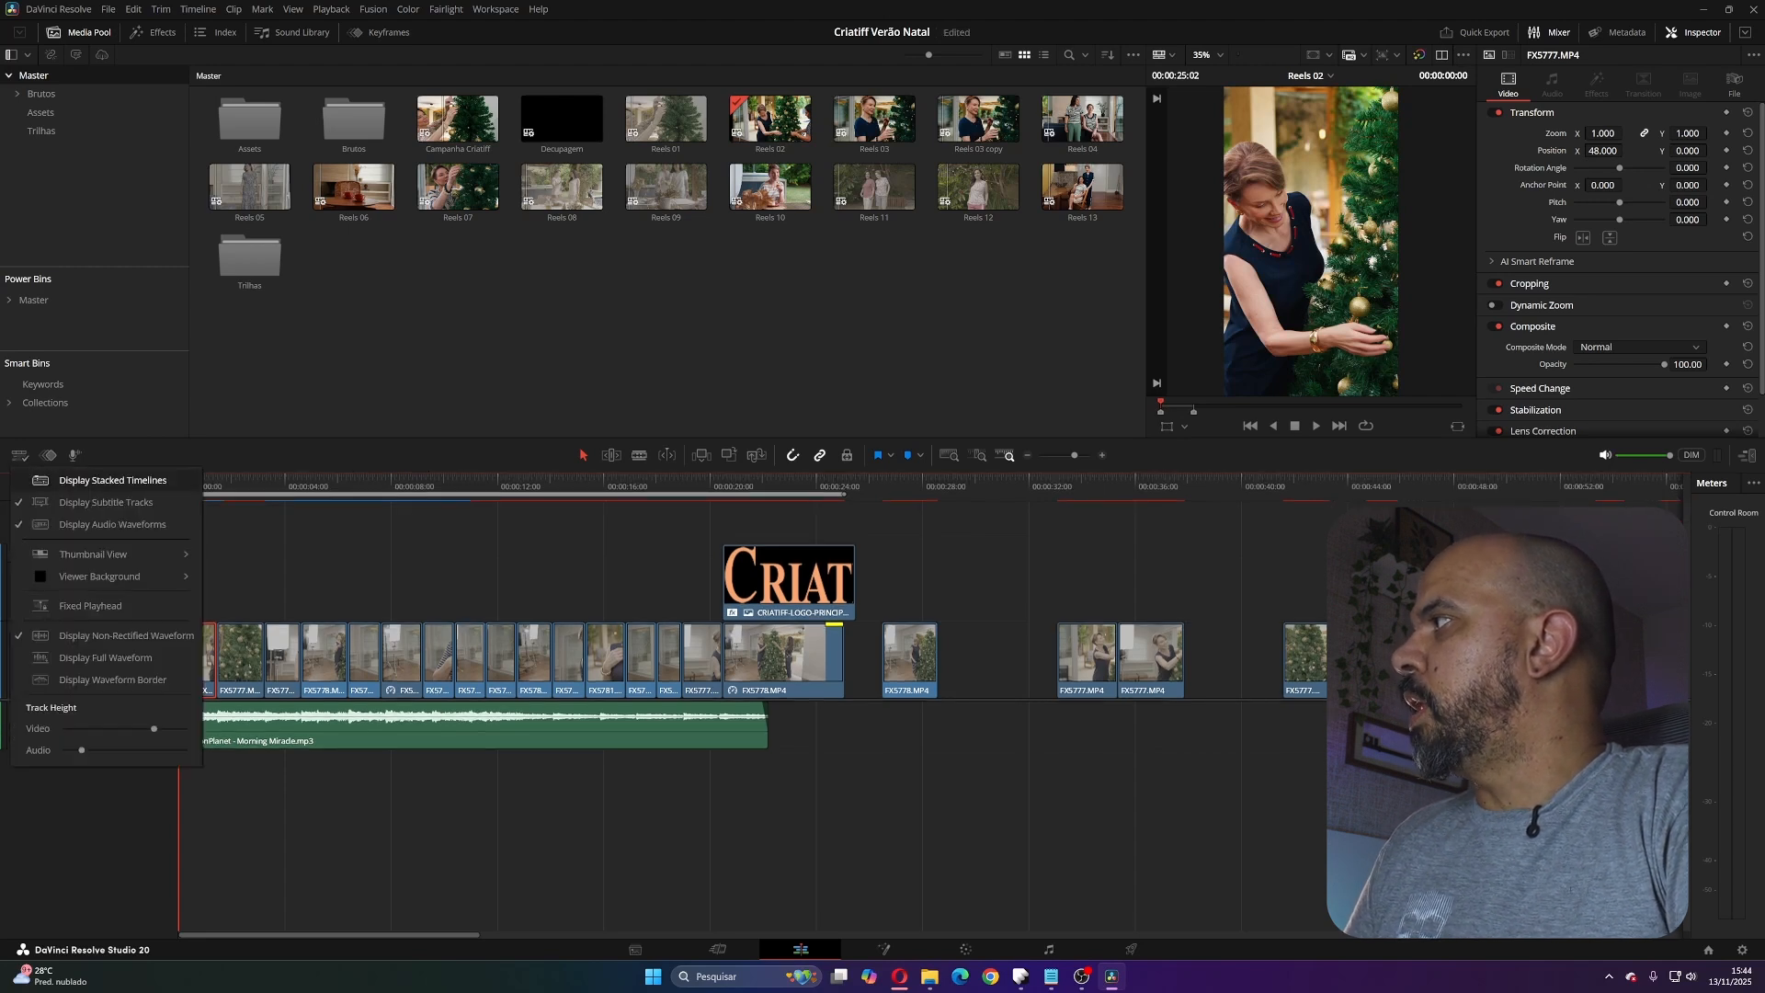
click(110, 480)
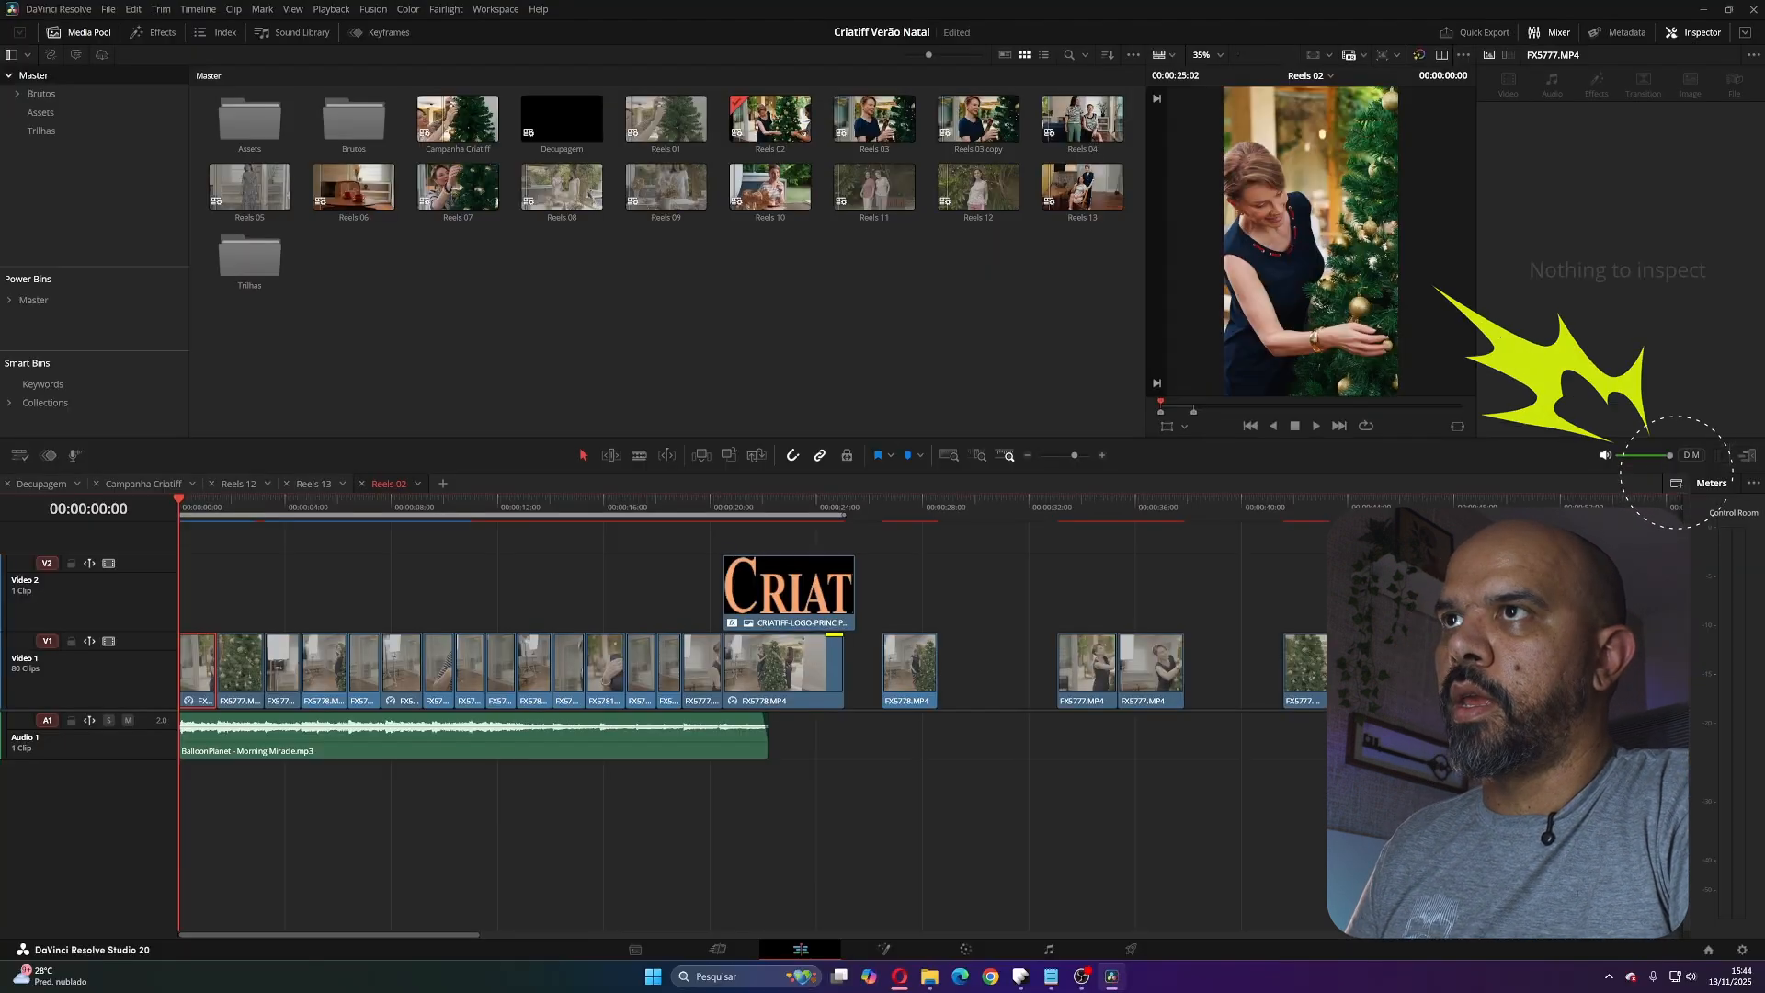
- Add a second stacked timeline pane, show Decupagem in the first one and move its playhead to 00:10:10:23
click(1696, 478)
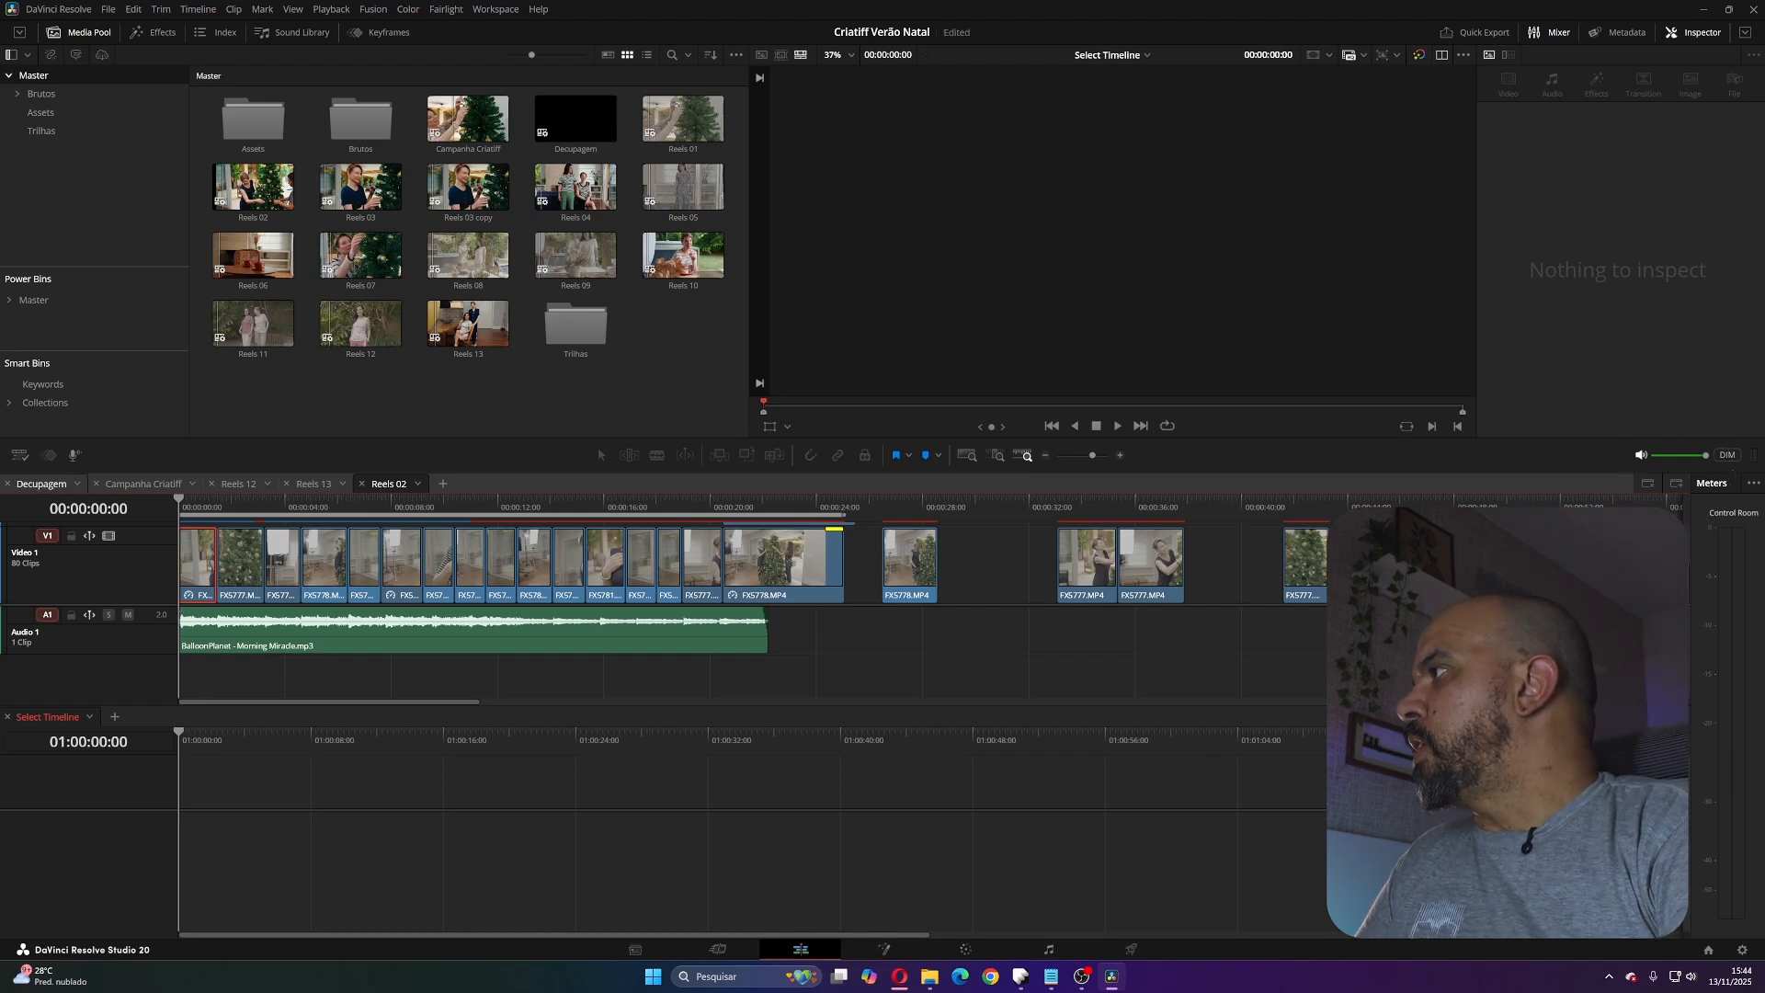
click(41, 483)
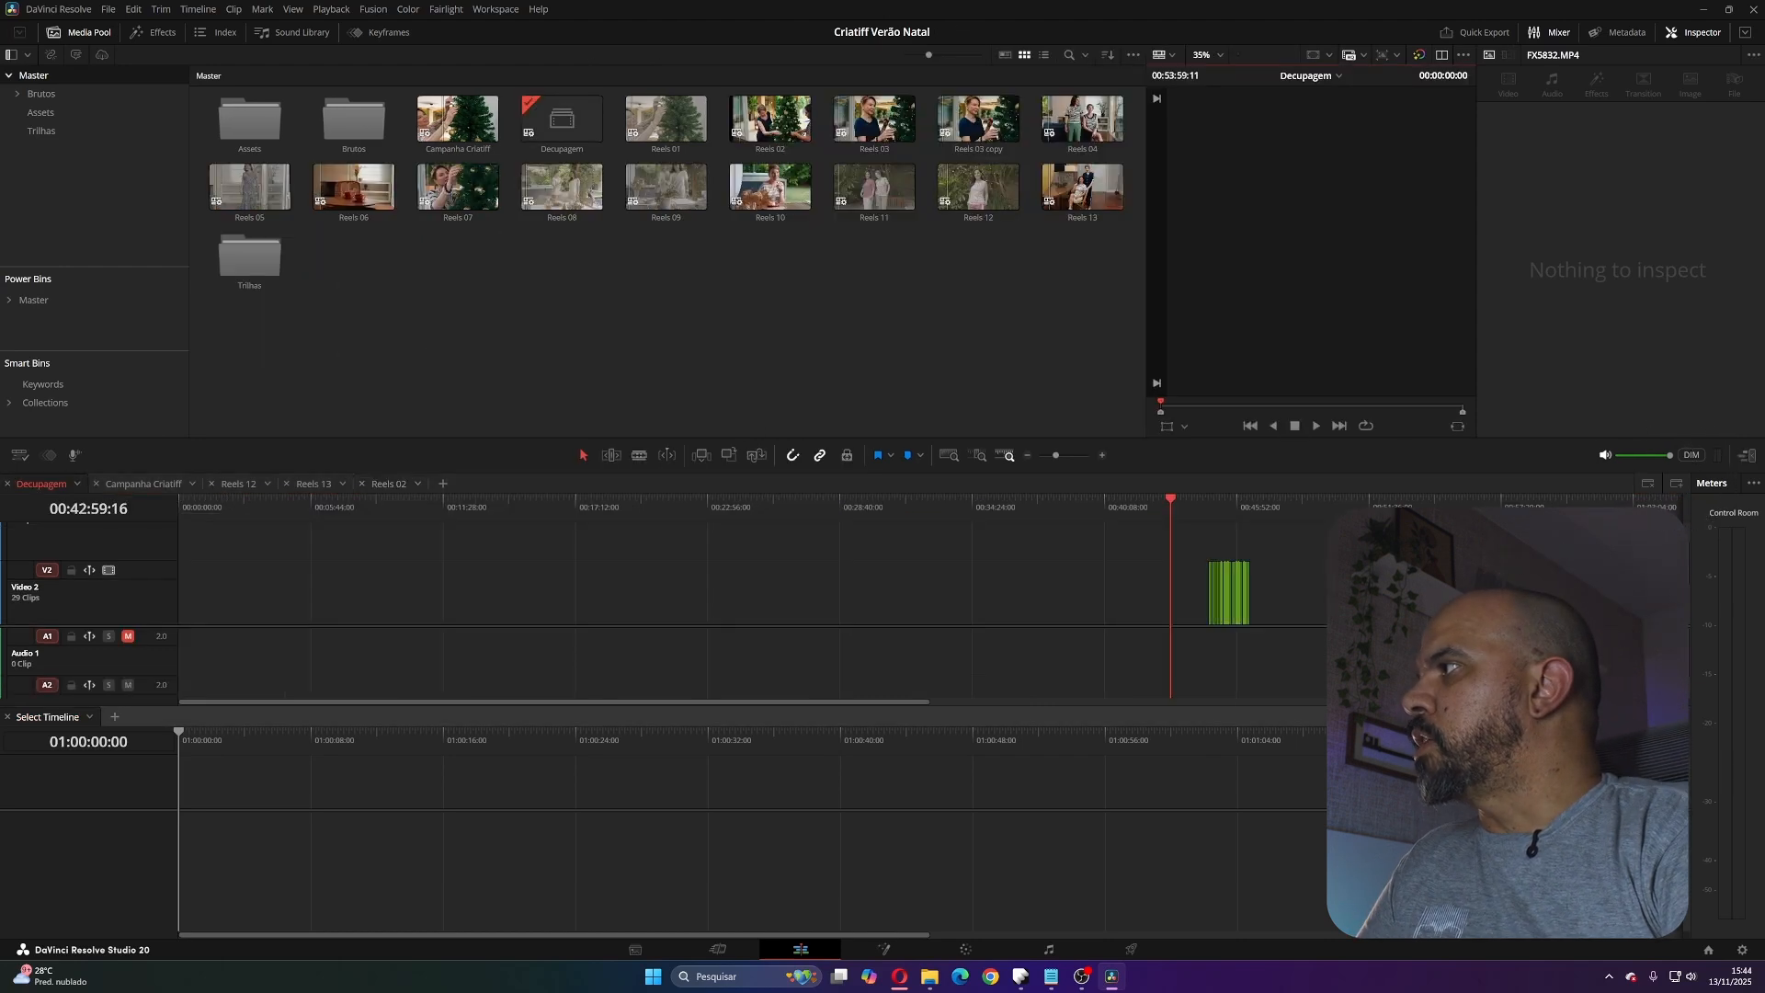
key(shift+z)
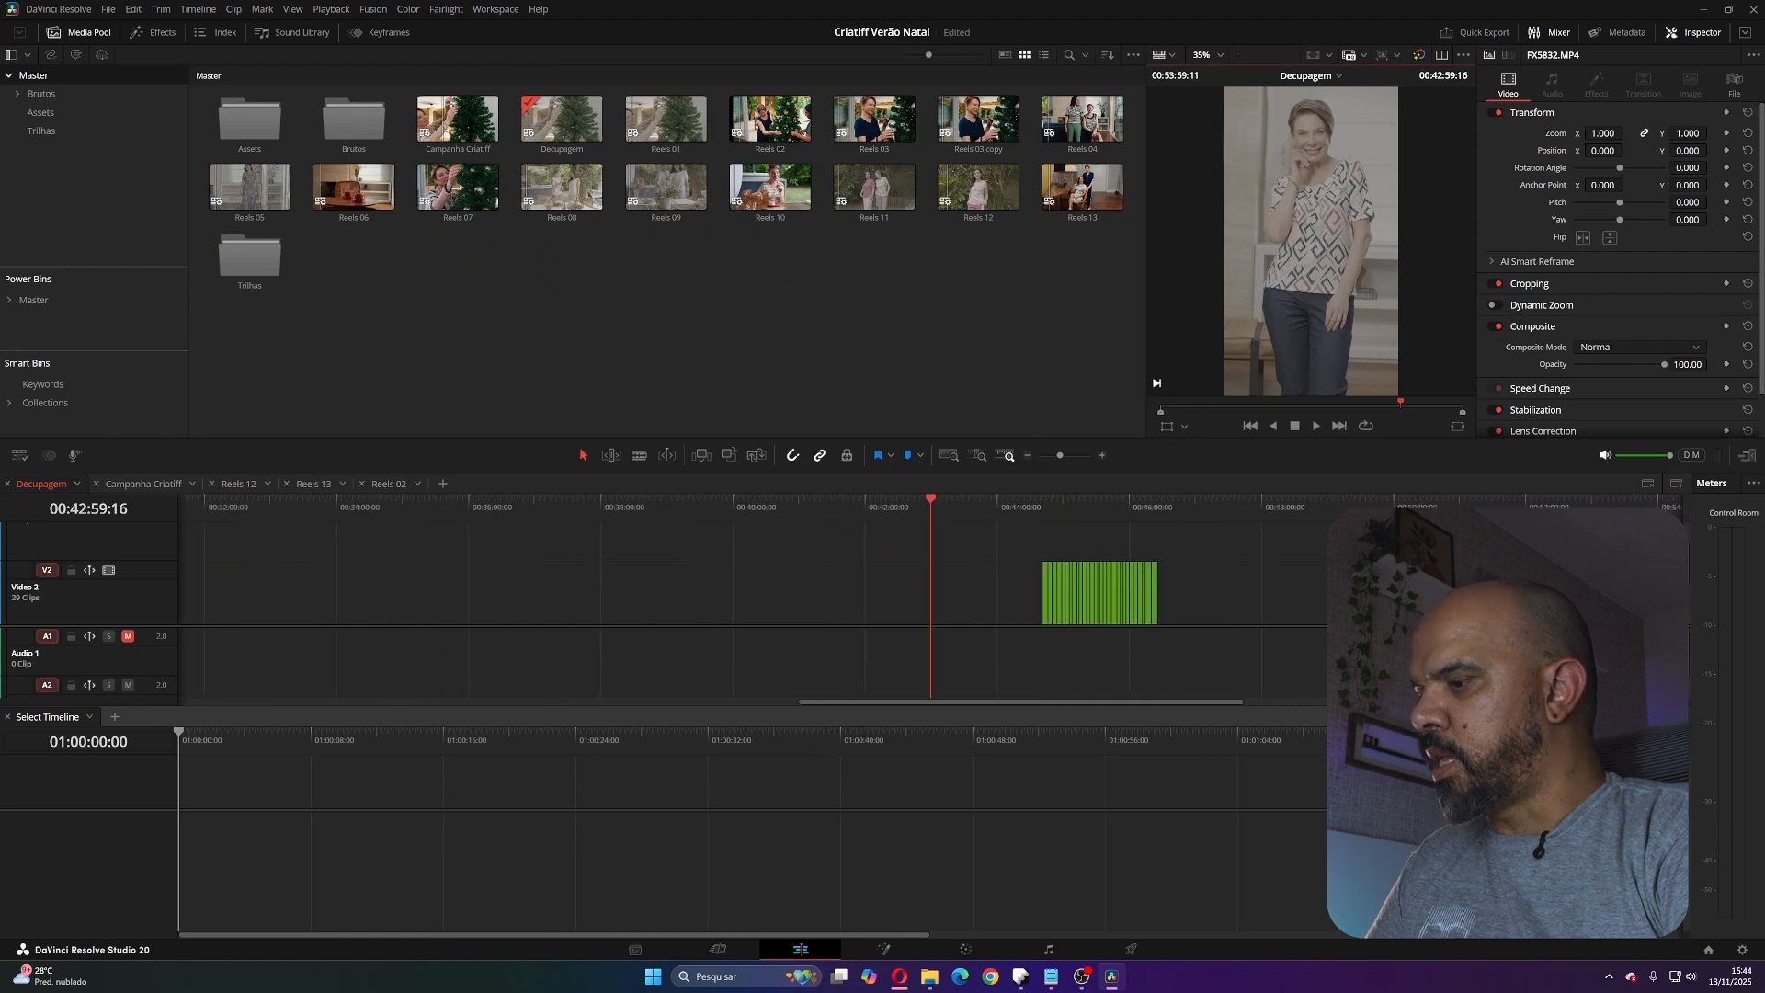
key(shift+z)
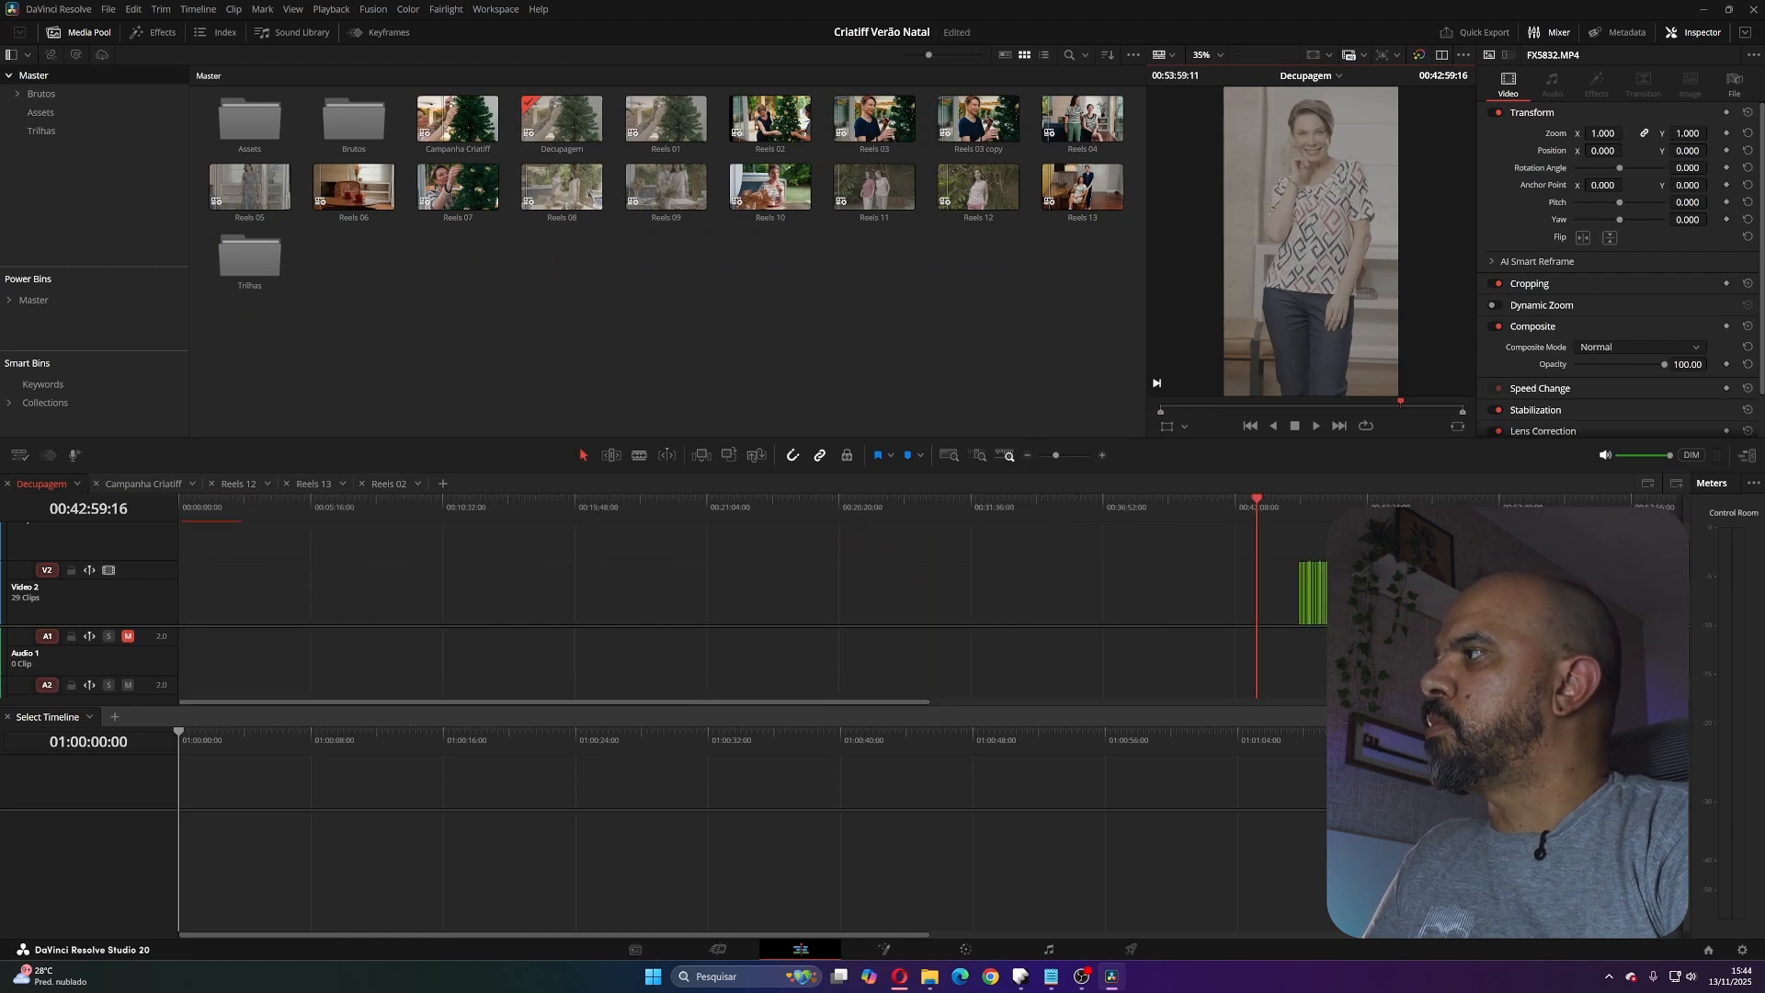
scroll(938, 597, right, 4)
scroll(938, 598, left, 1)
scroll(1006, 593, down, 1)
drag(1008, 501, 434, 500)
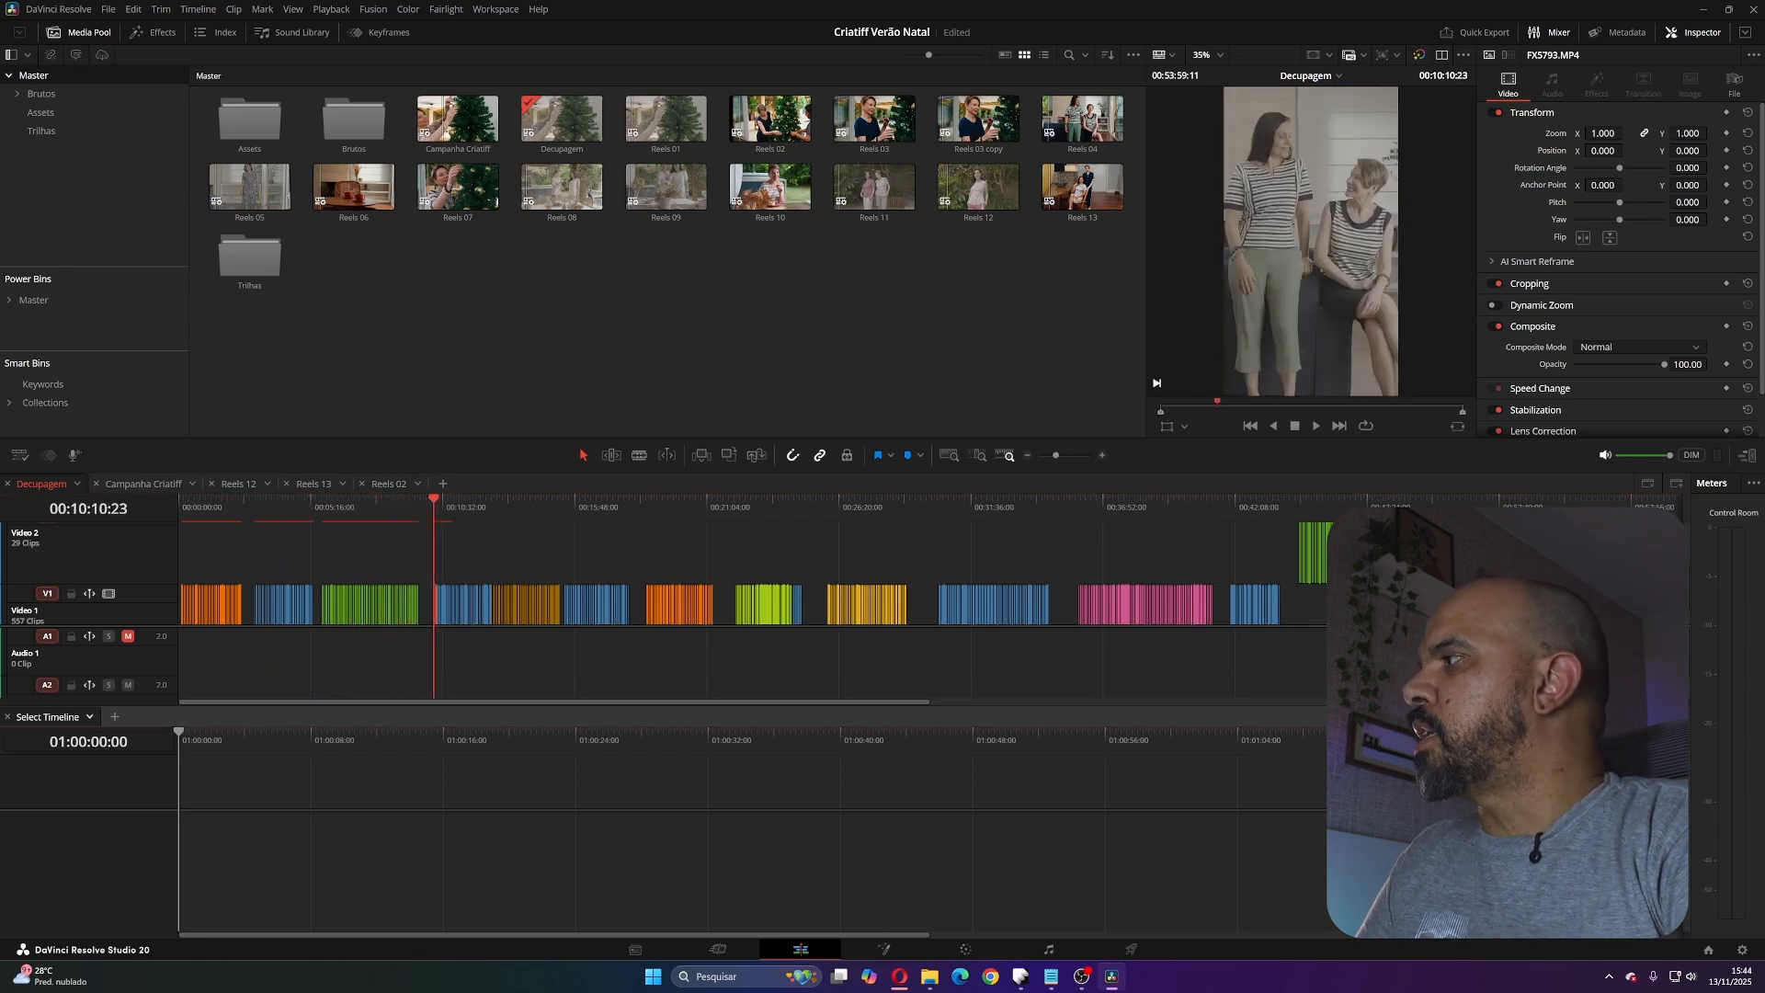
- Load the Reels 08 timeline into the empty second pane and move its playhead to 00:00:10:07
click(51, 716)
click(122, 855)
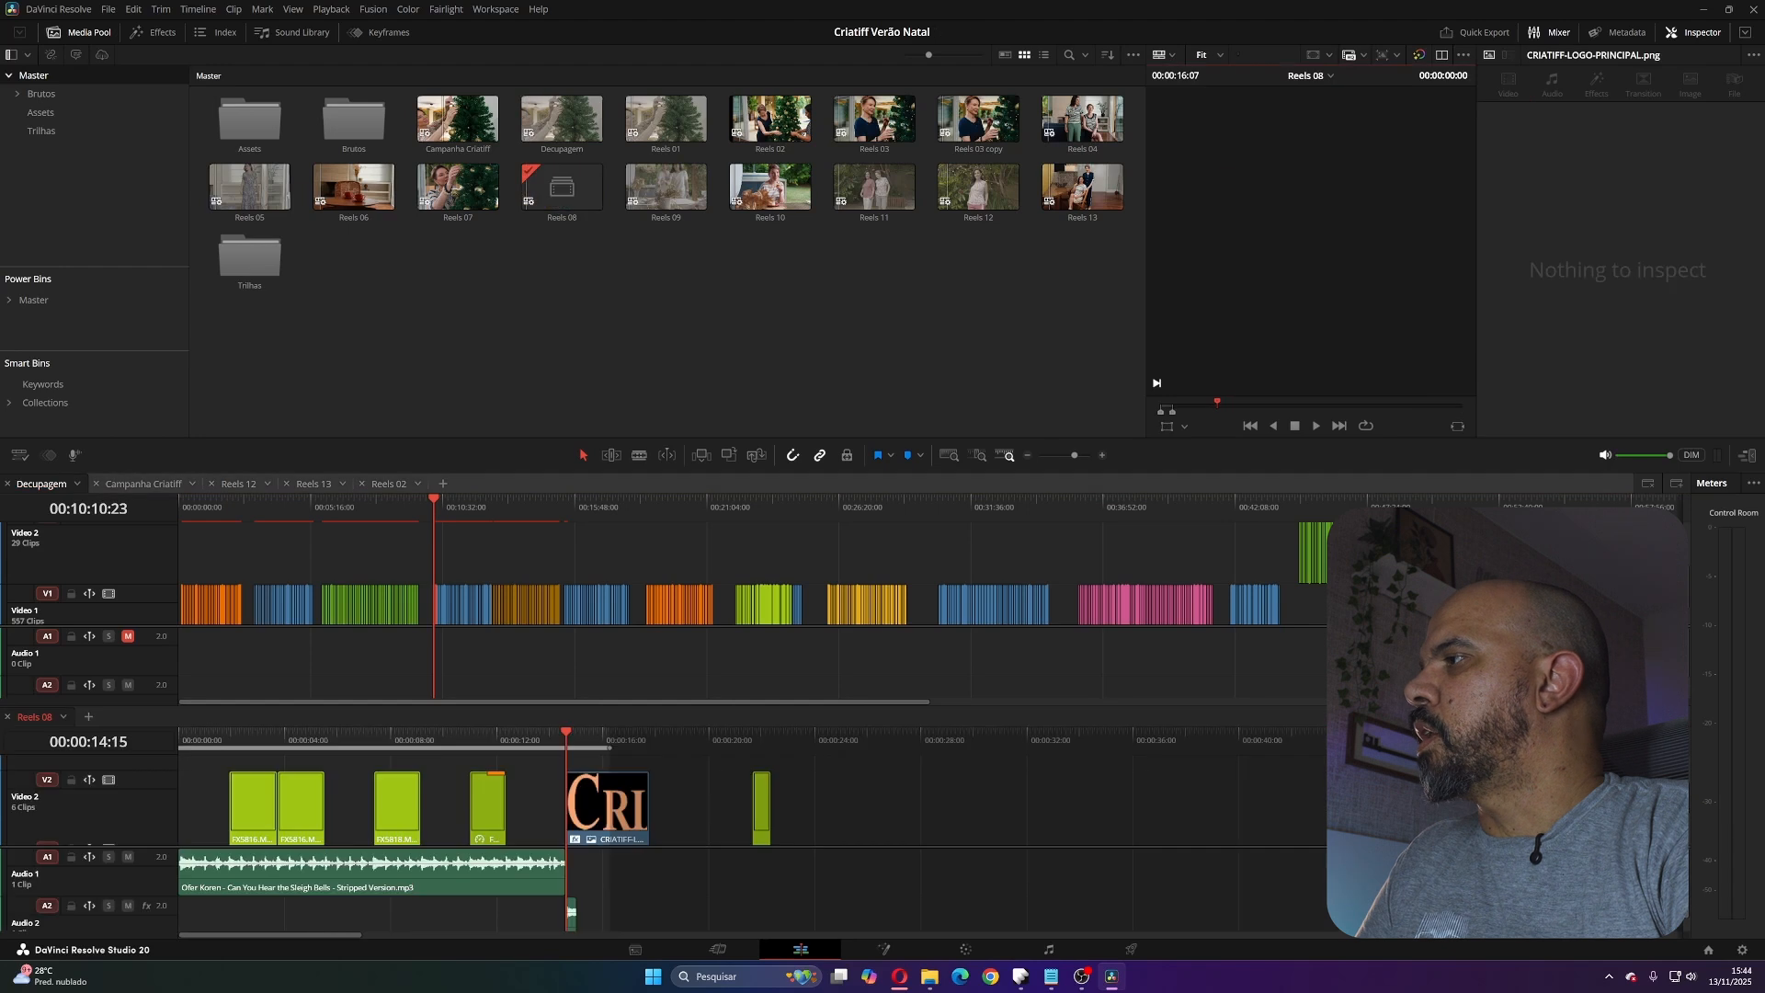
mouse_move(454, 738)
mouse_down()
mouse_move(336, 738)
mouse_move(542, 738)
mouse_move(413, 738)
mouse_move(452, 738)
mouse_up()
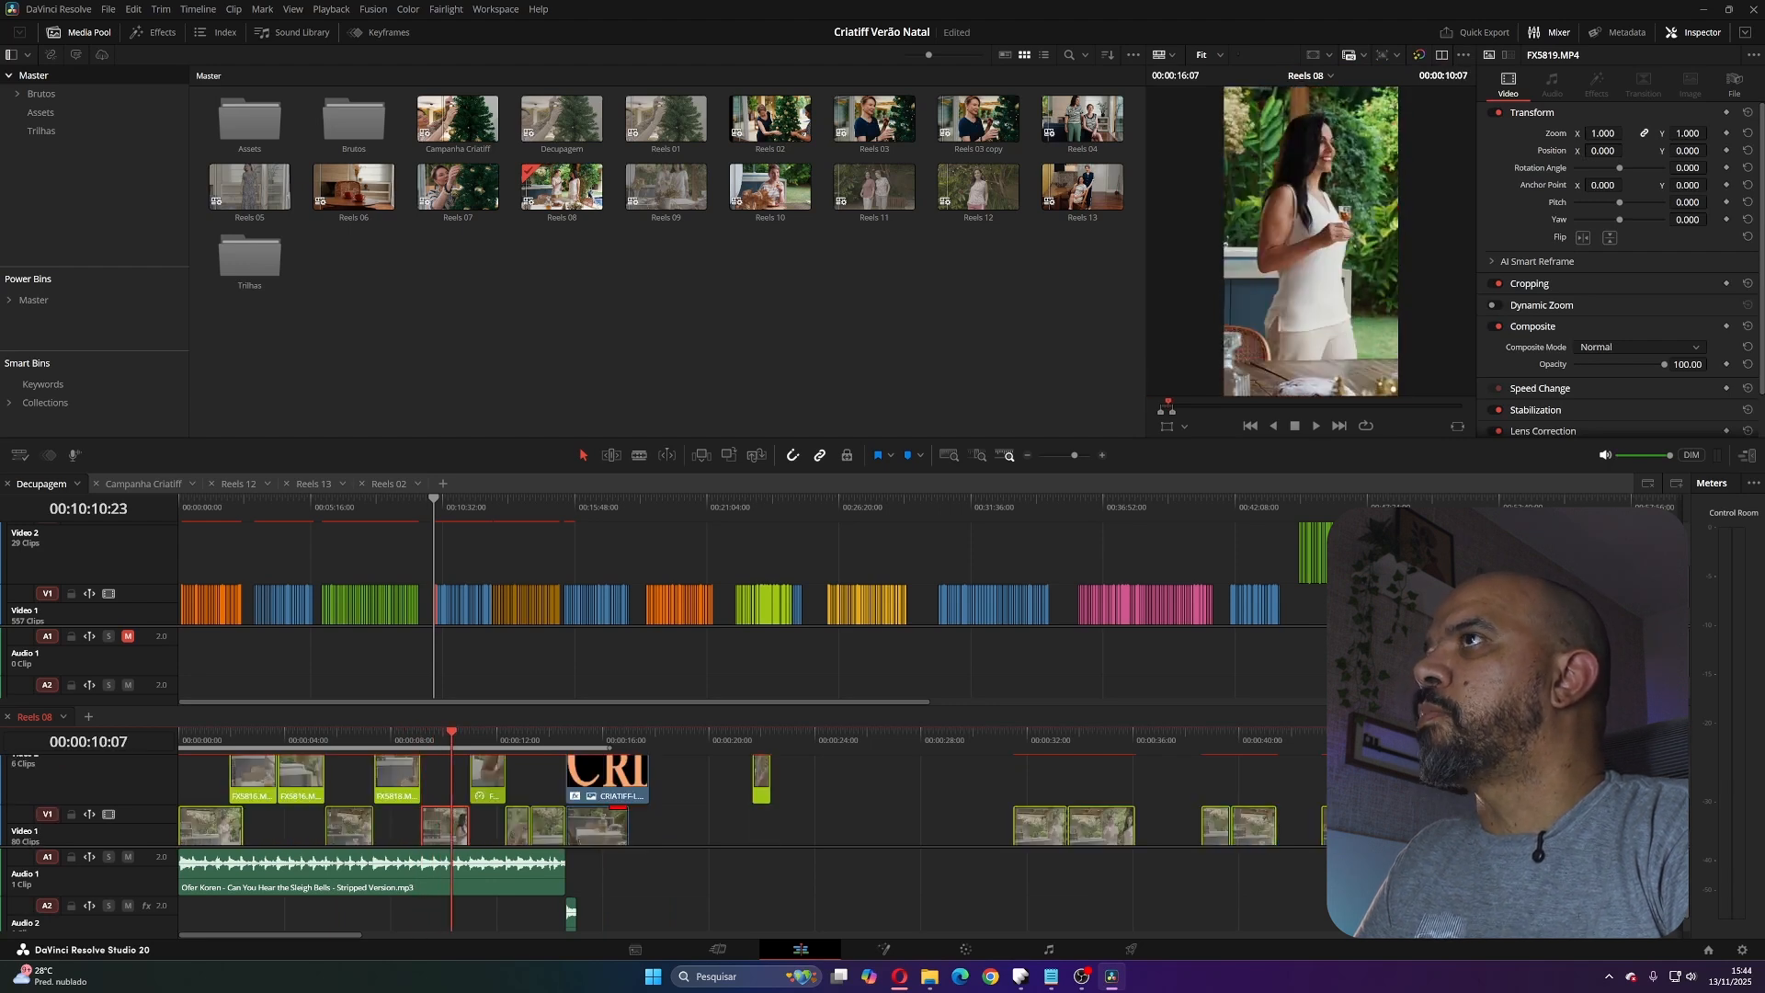
- Copy the orange clip group around 00:19:42:15 in Decupagem to an empty stretch of Video 1 in Reels 08
click(465, 506)
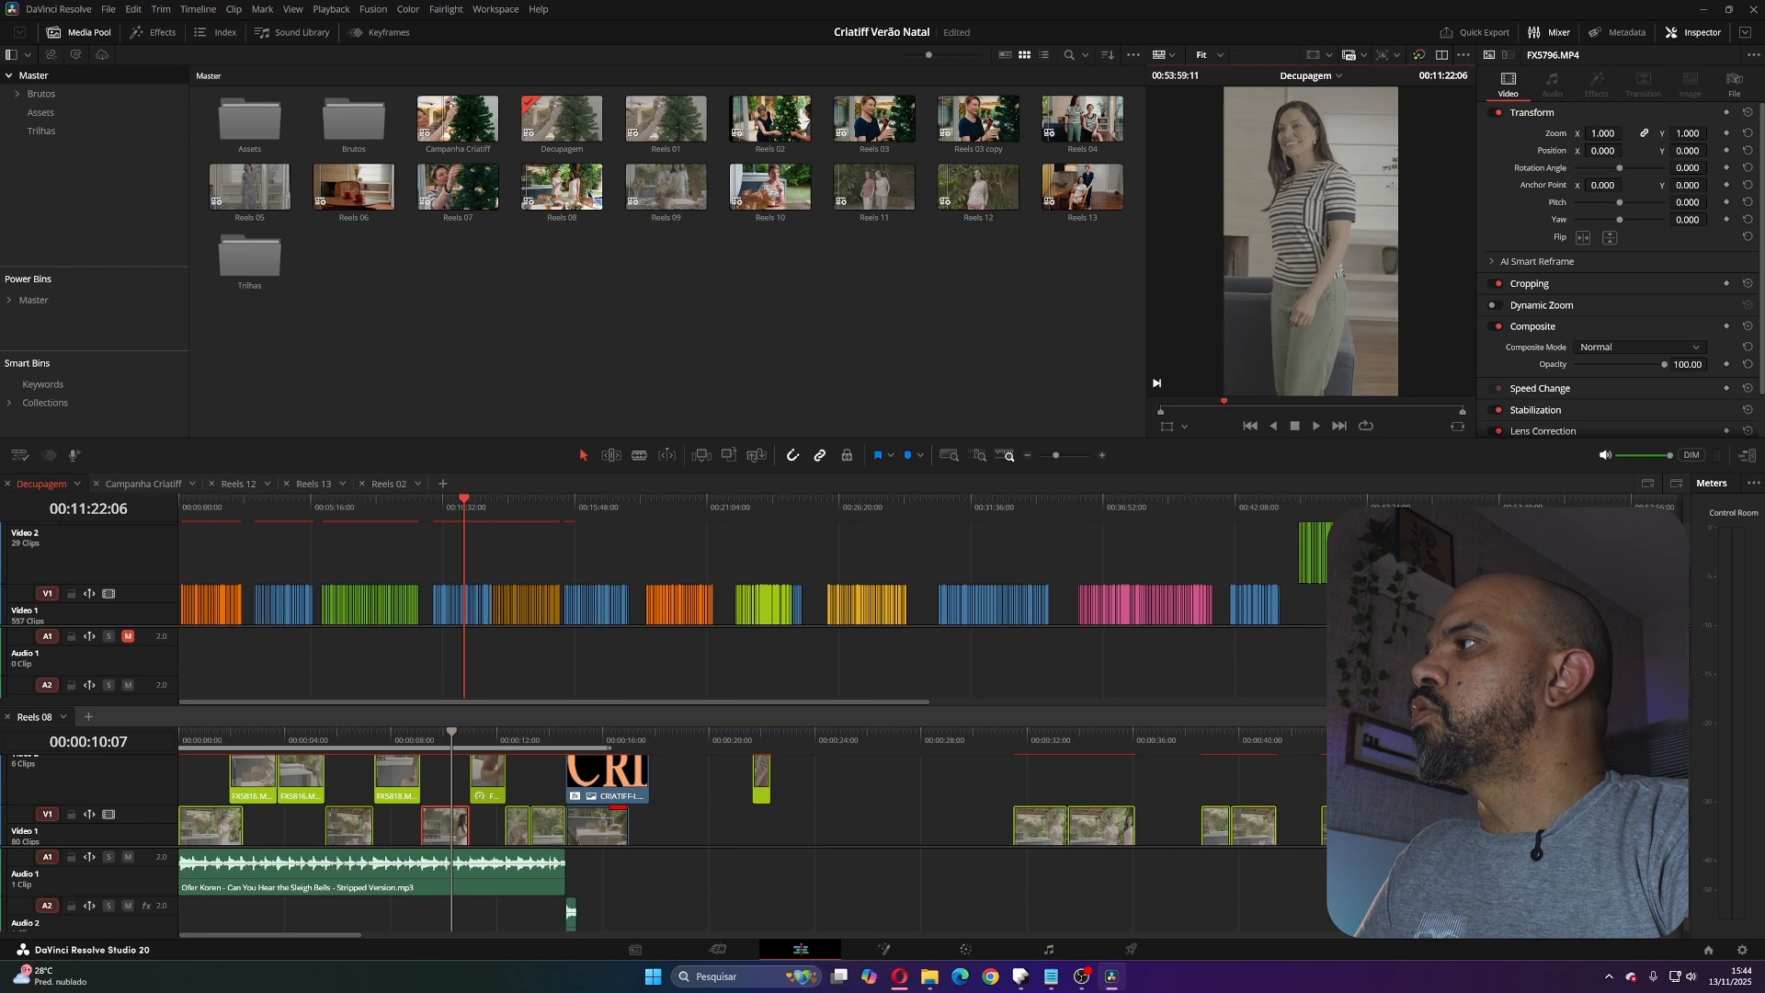
mouse_move(464, 506)
mouse_down()
mouse_move(487, 506)
mouse_move(464, 506)
mouse_up()
scroll(552, 818, down, 6)
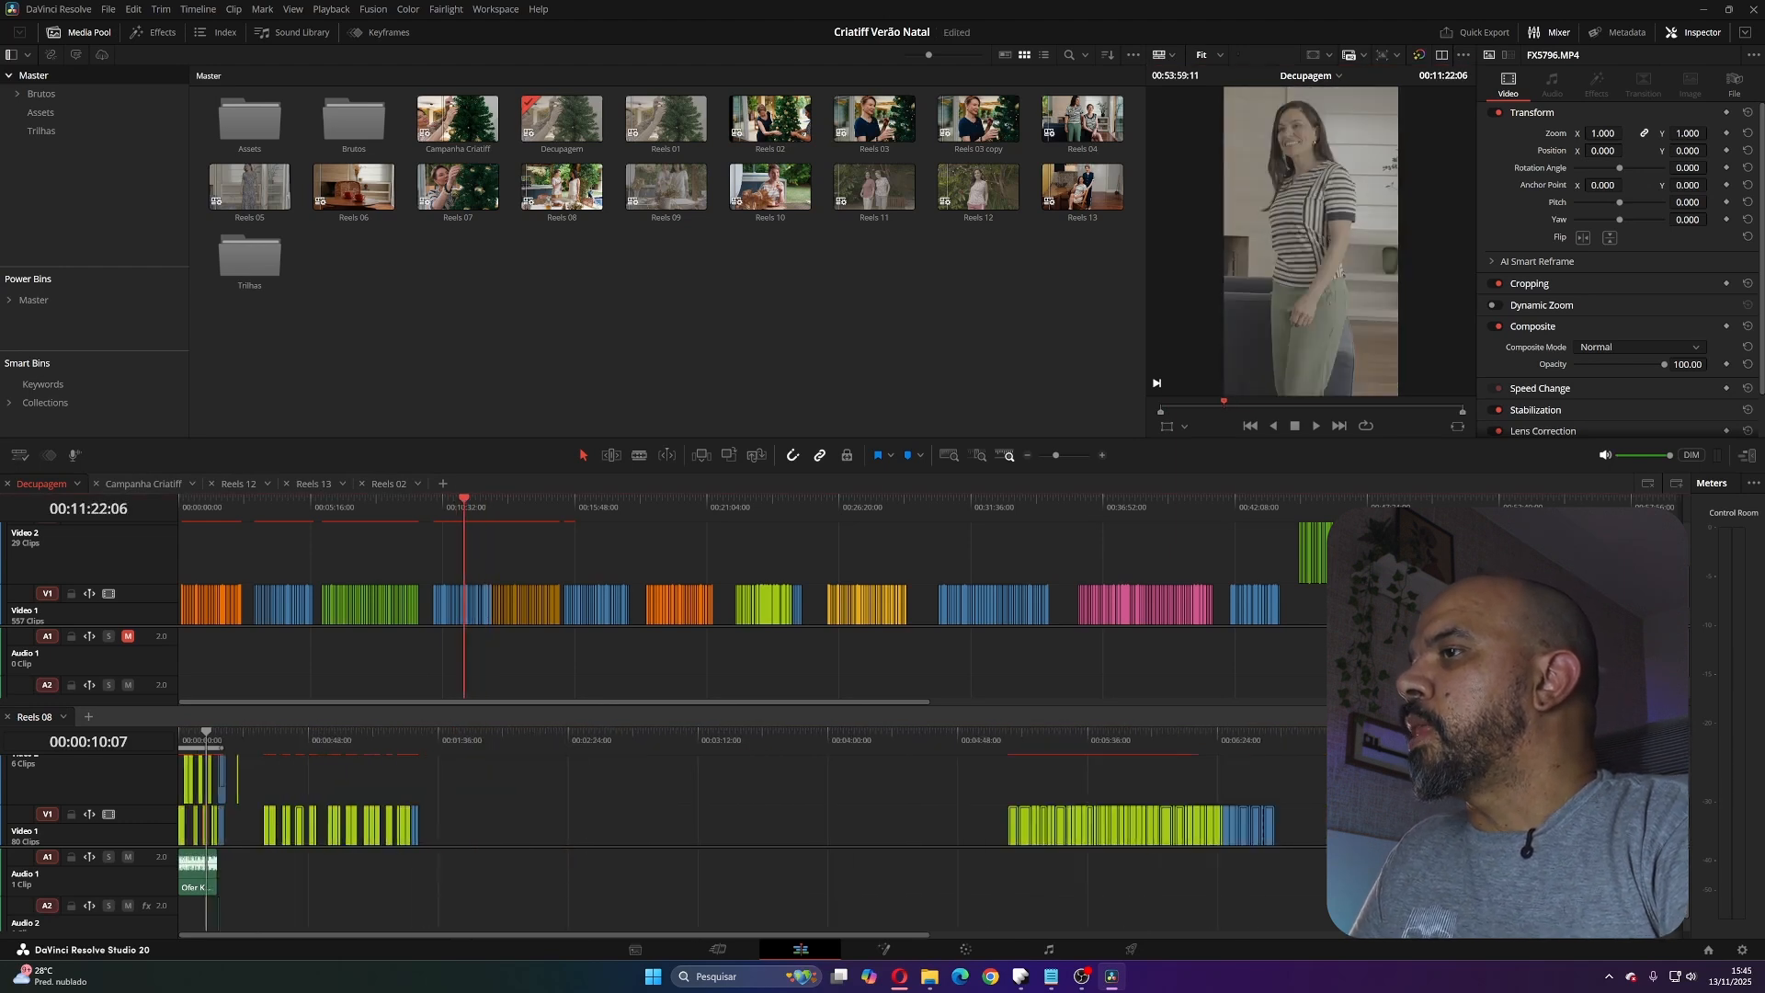
scroll(551, 818, down, 4)
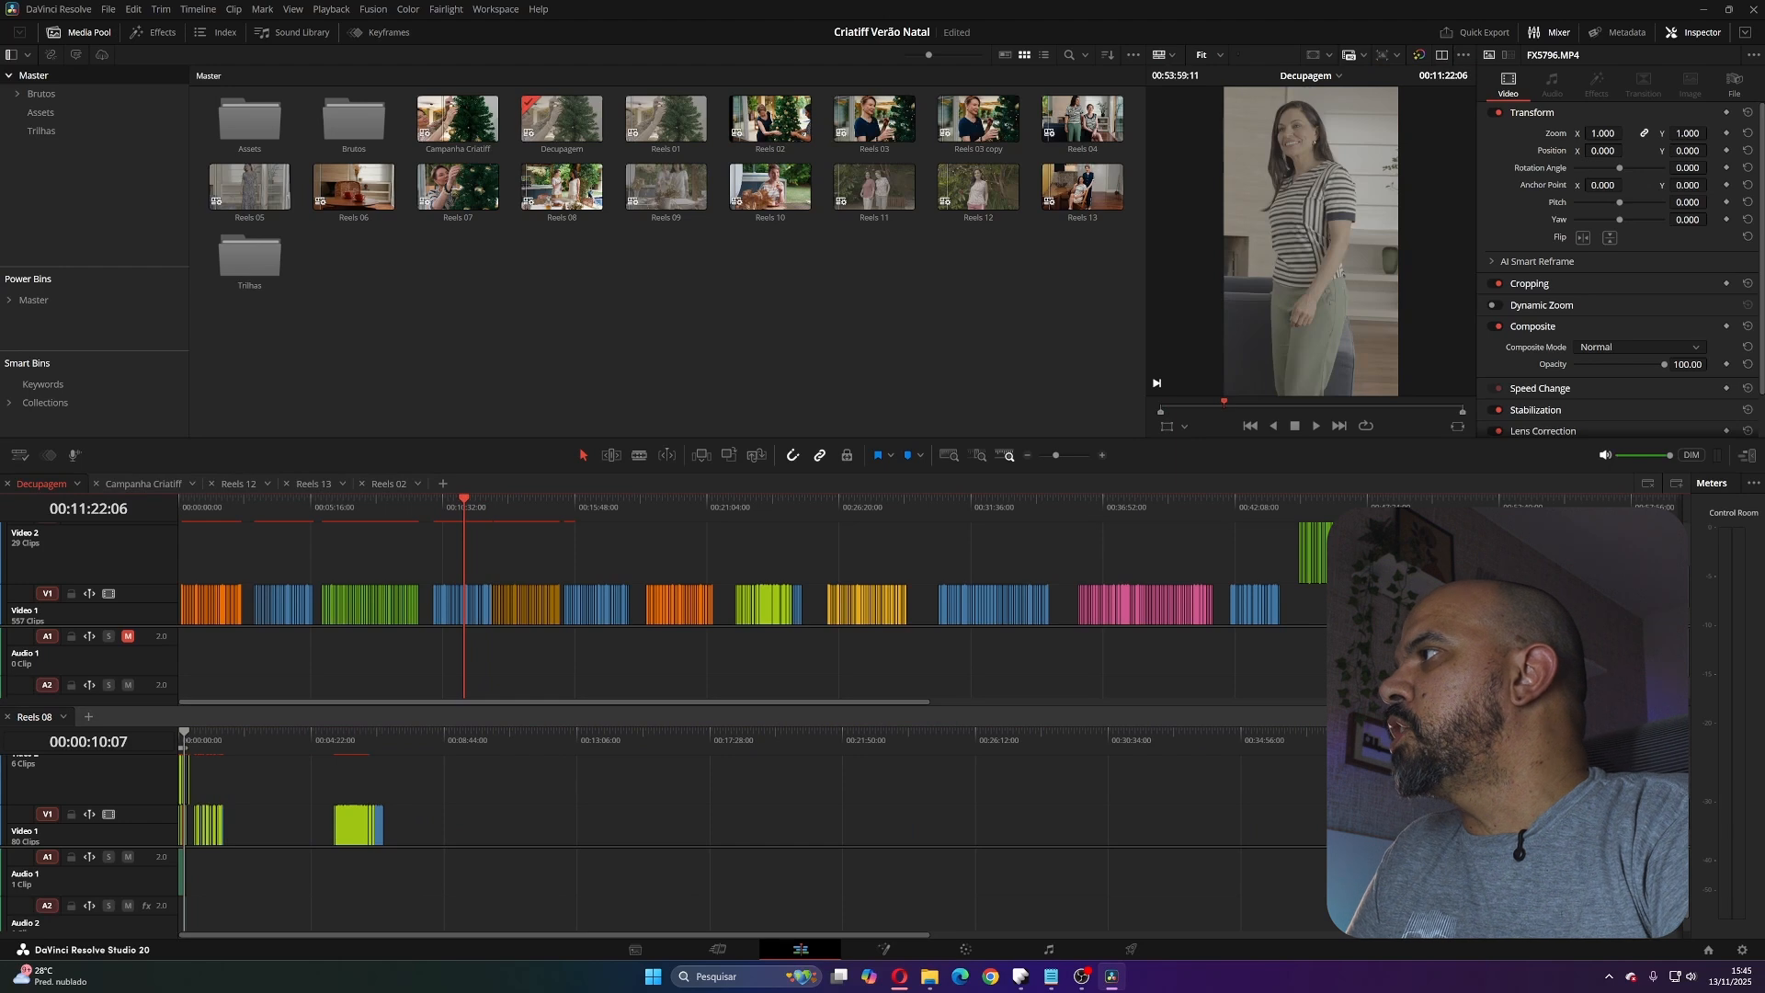
drag(464, 505, 673, 506)
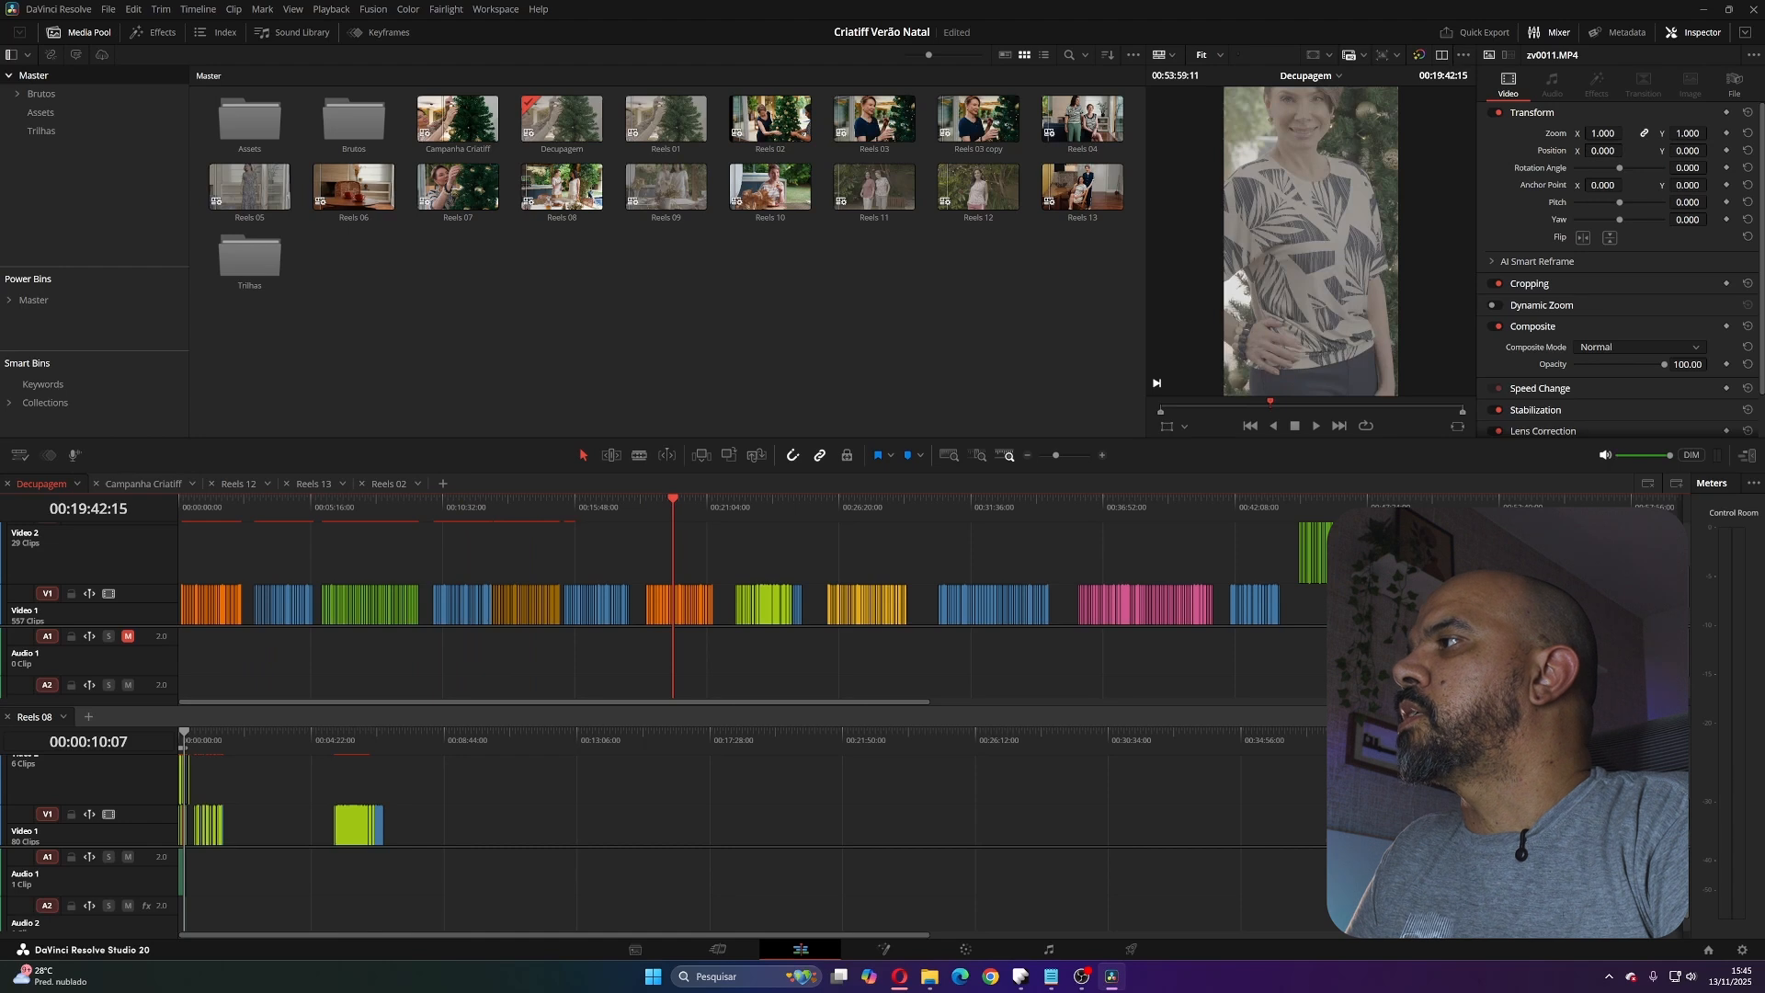
drag(641, 571, 665, 819)
click(637, 567)
- Scrub through the copied orange clips in Reels 08 and delete the whole group from Video 1
drag(674, 738, 679, 732)
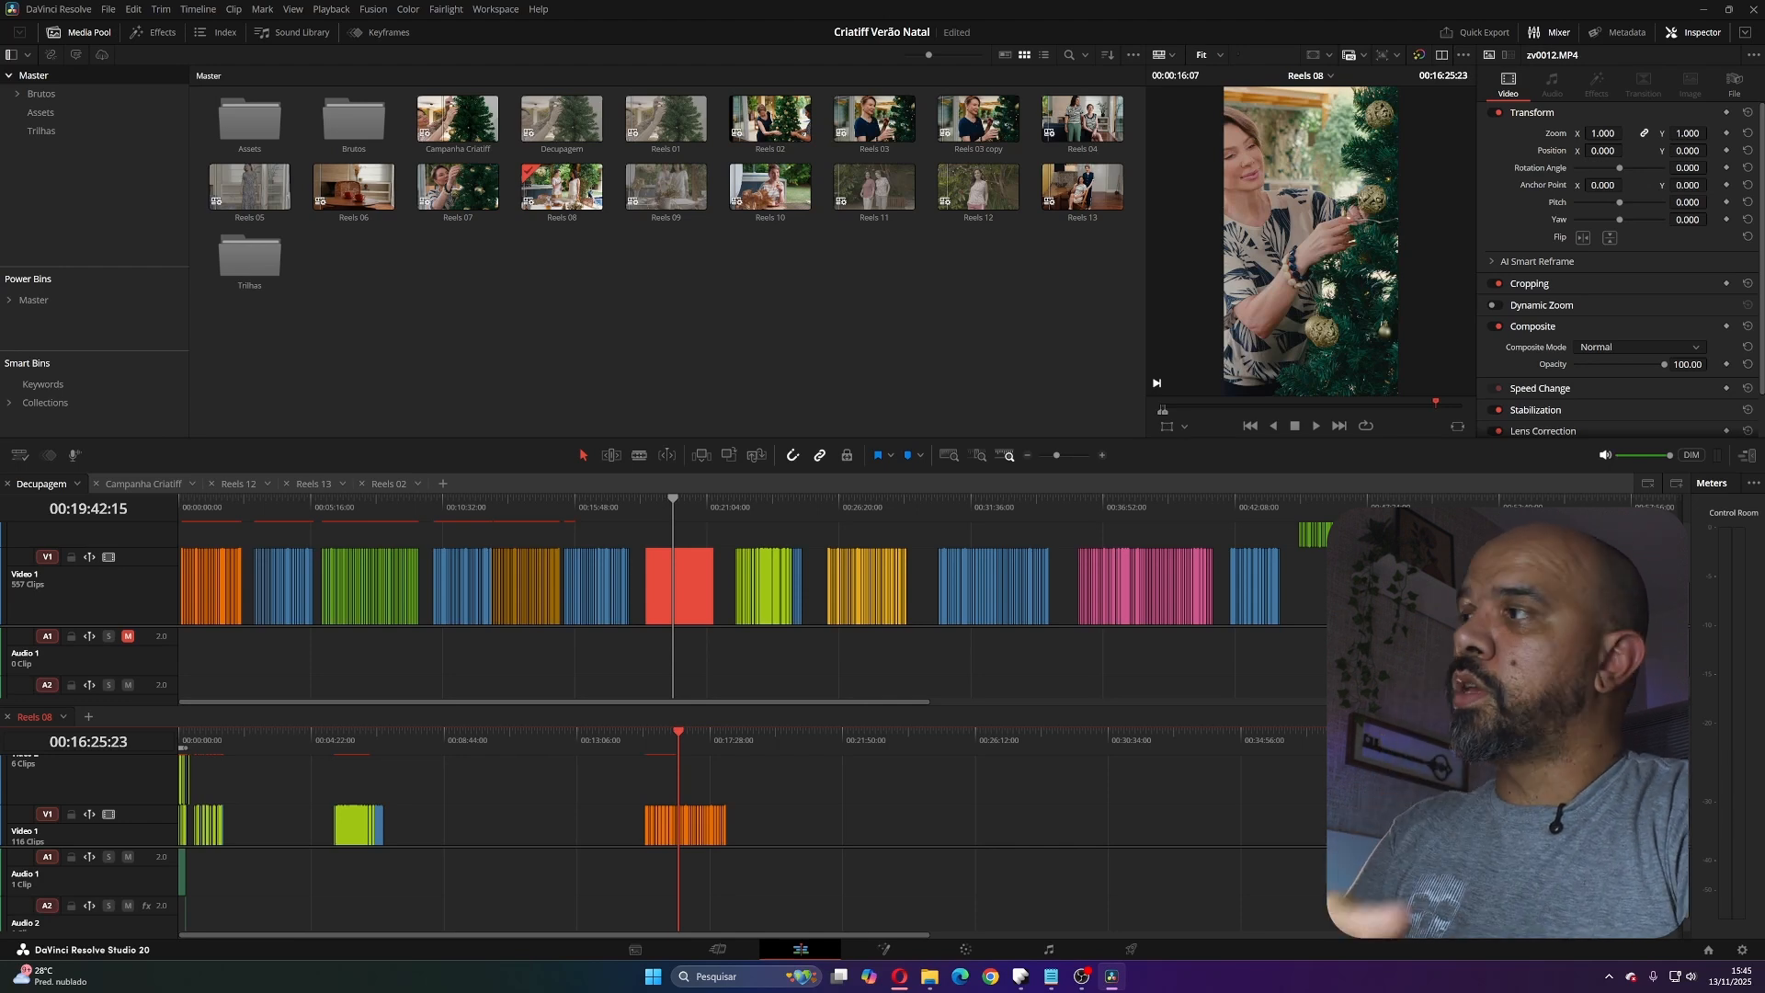
mouse_move(678, 733)
mouse_down()
mouse_move(708, 732)
mouse_move(654, 733)
mouse_move(697, 733)
mouse_up()
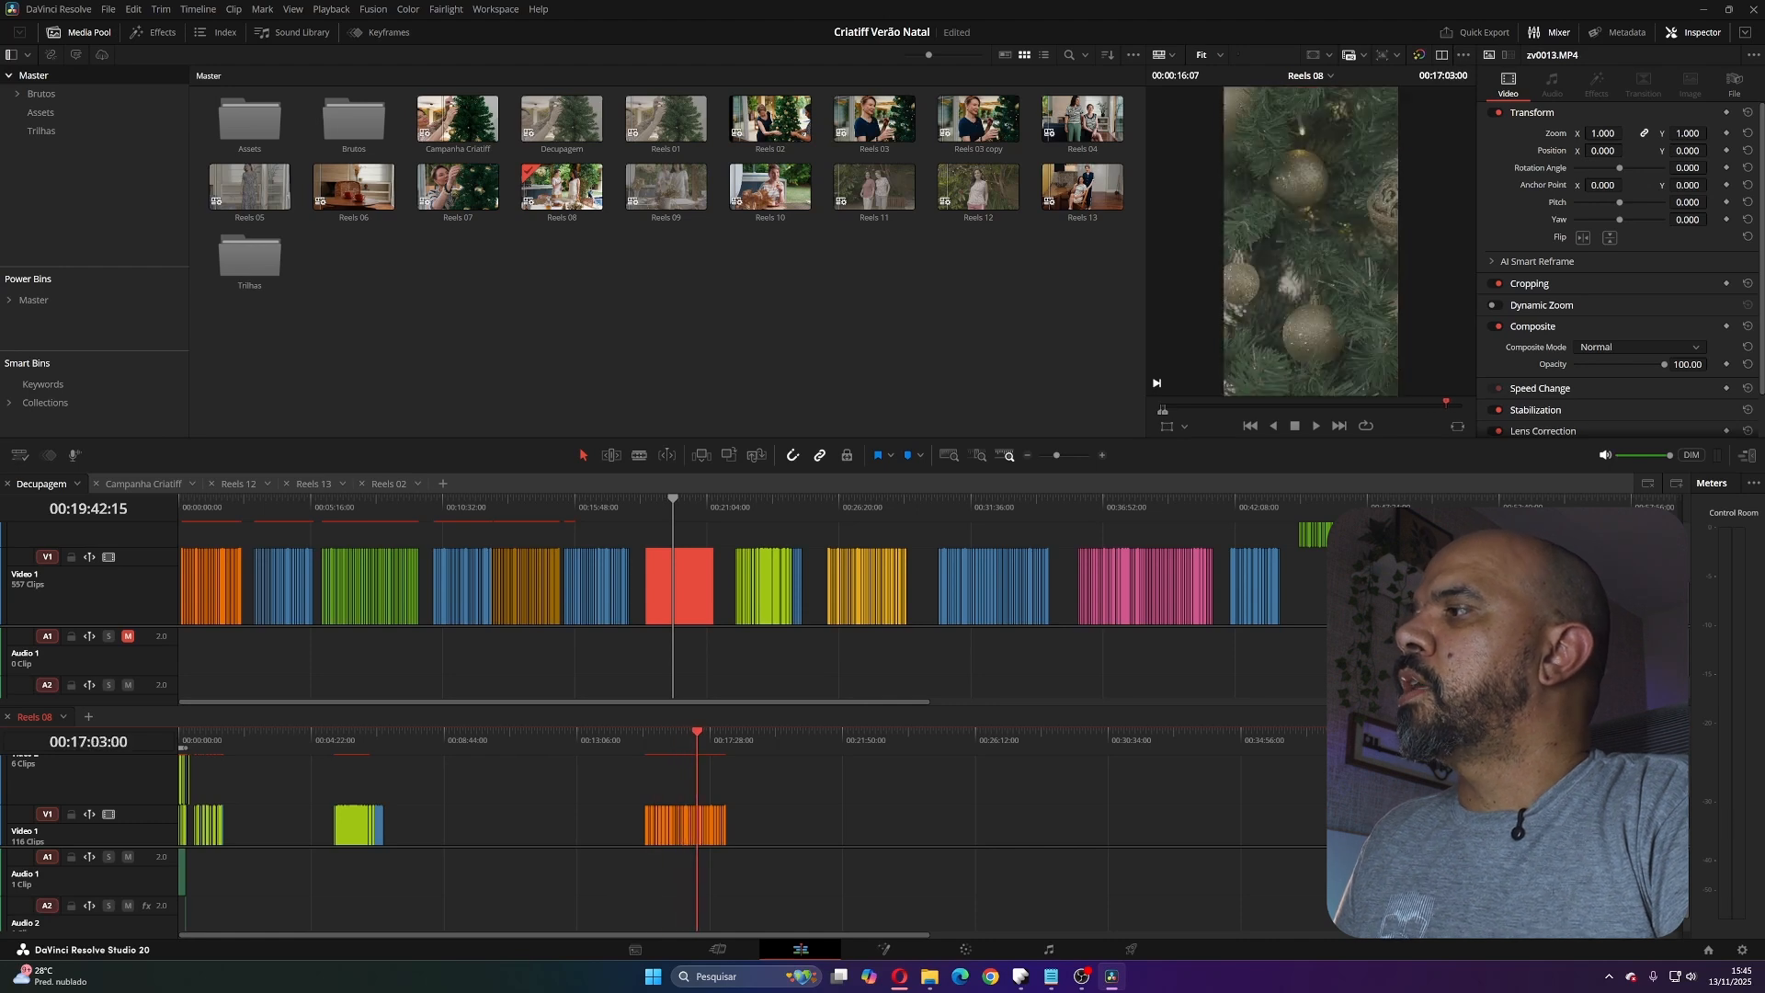
drag(623, 792, 732, 820)
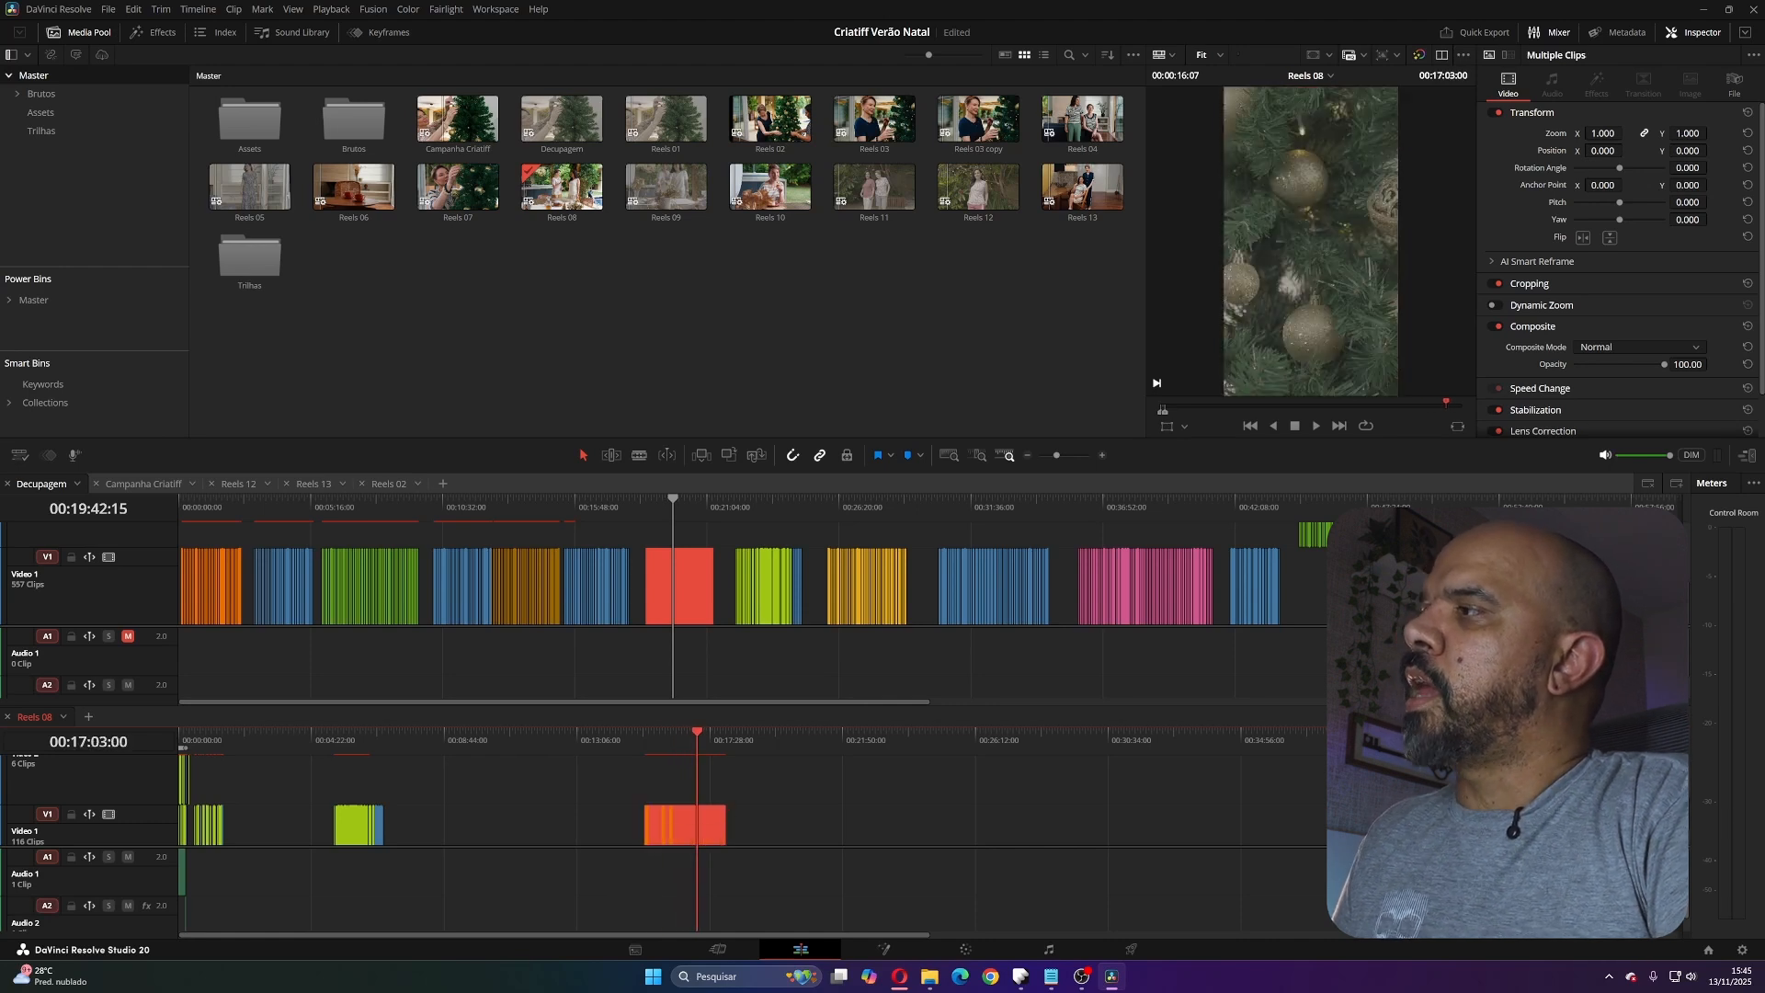
click(633, 793)
drag(633, 793, 738, 822)
key(Delete)
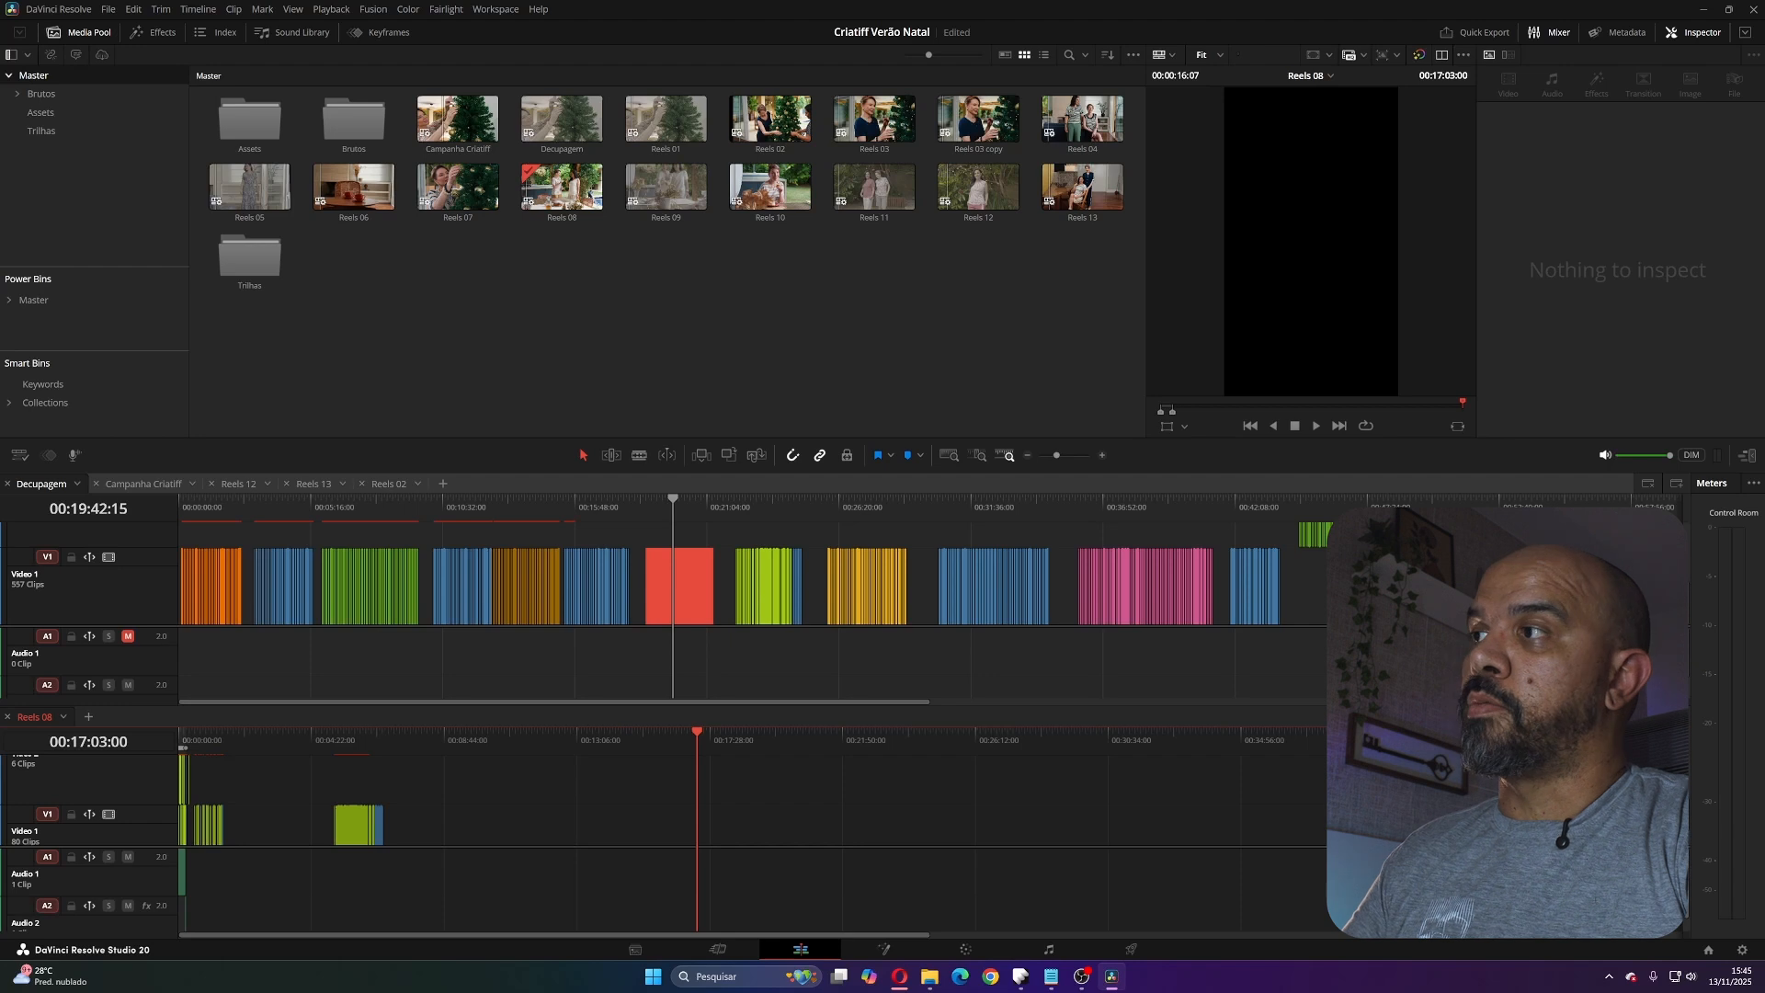
- Close the additional stacked timeline pane and move the Decupagem playhead to 00:13:02:03
click(591, 505)
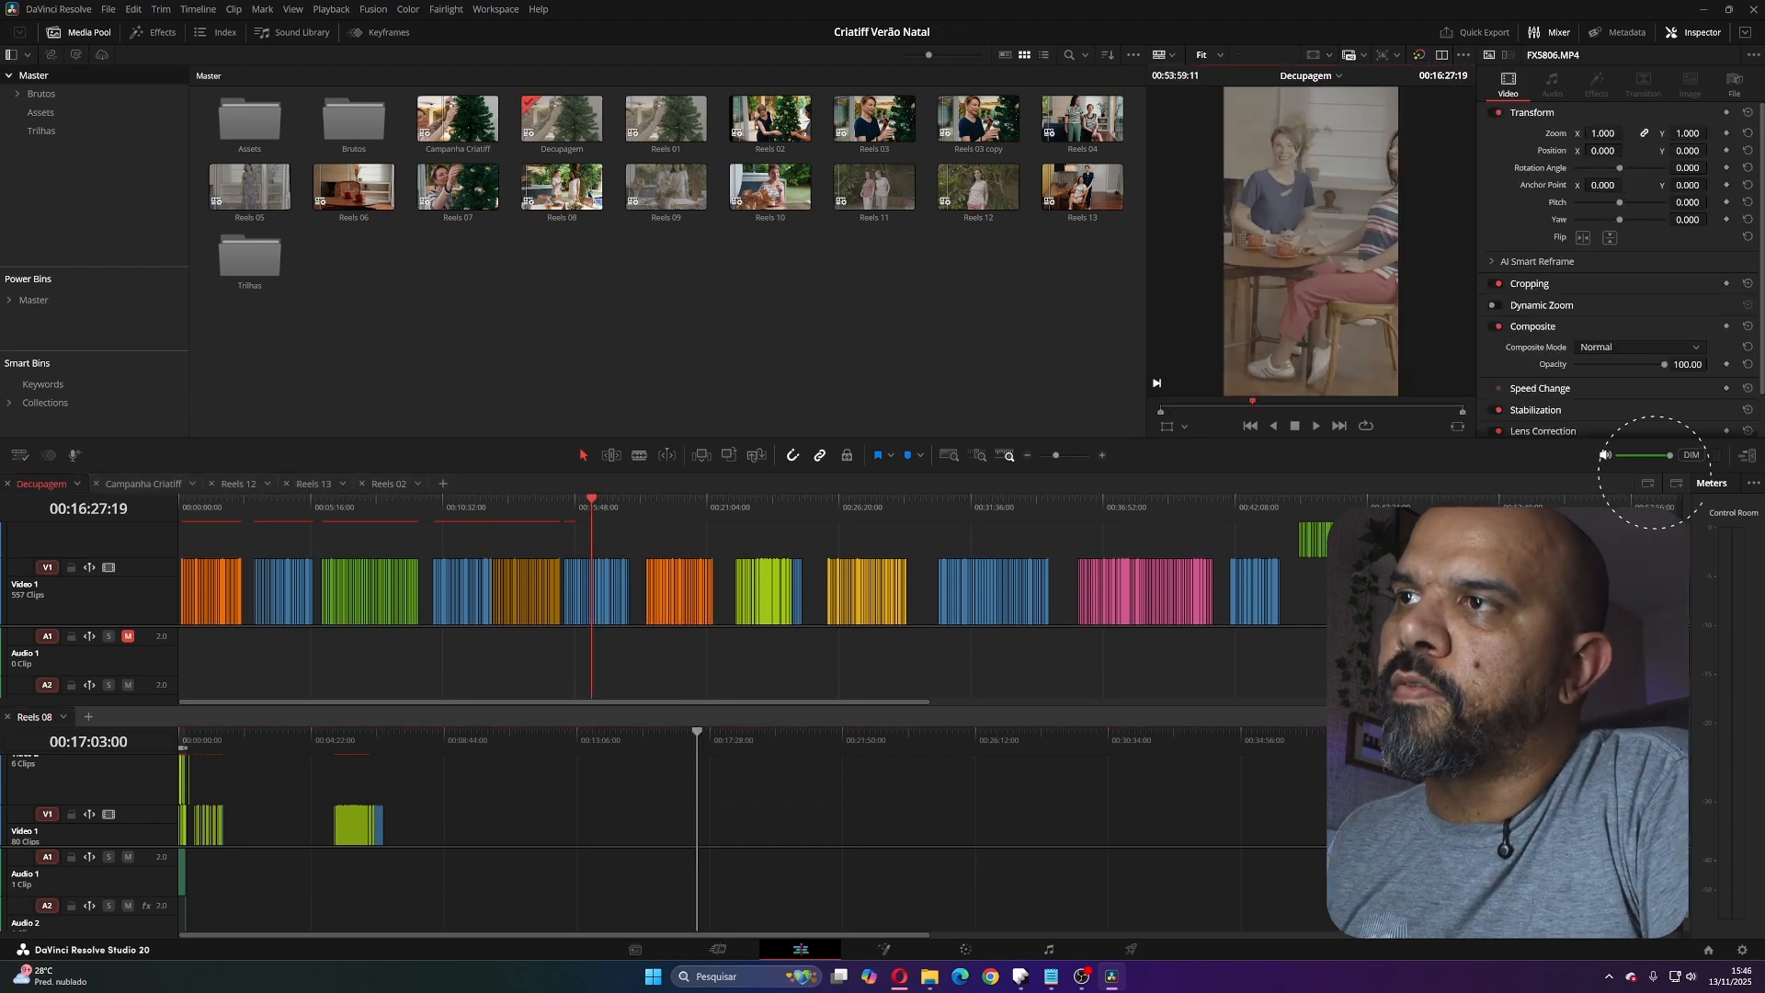
click(1647, 483)
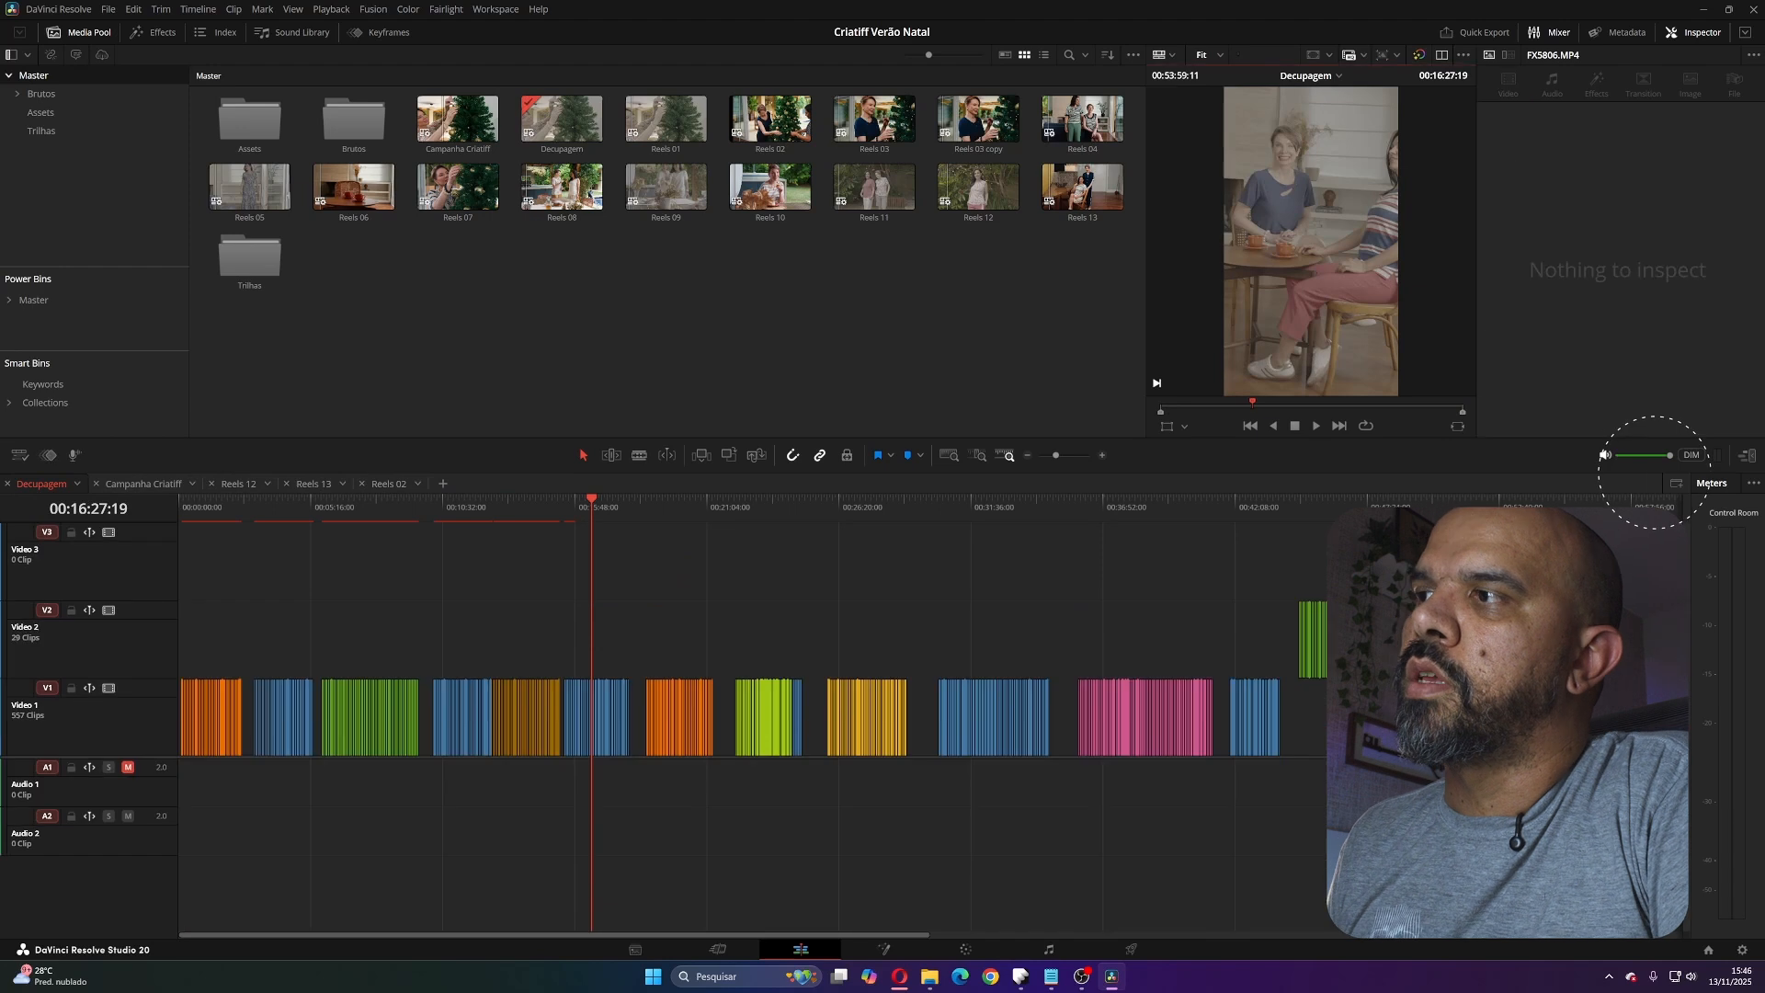
click(505, 505)
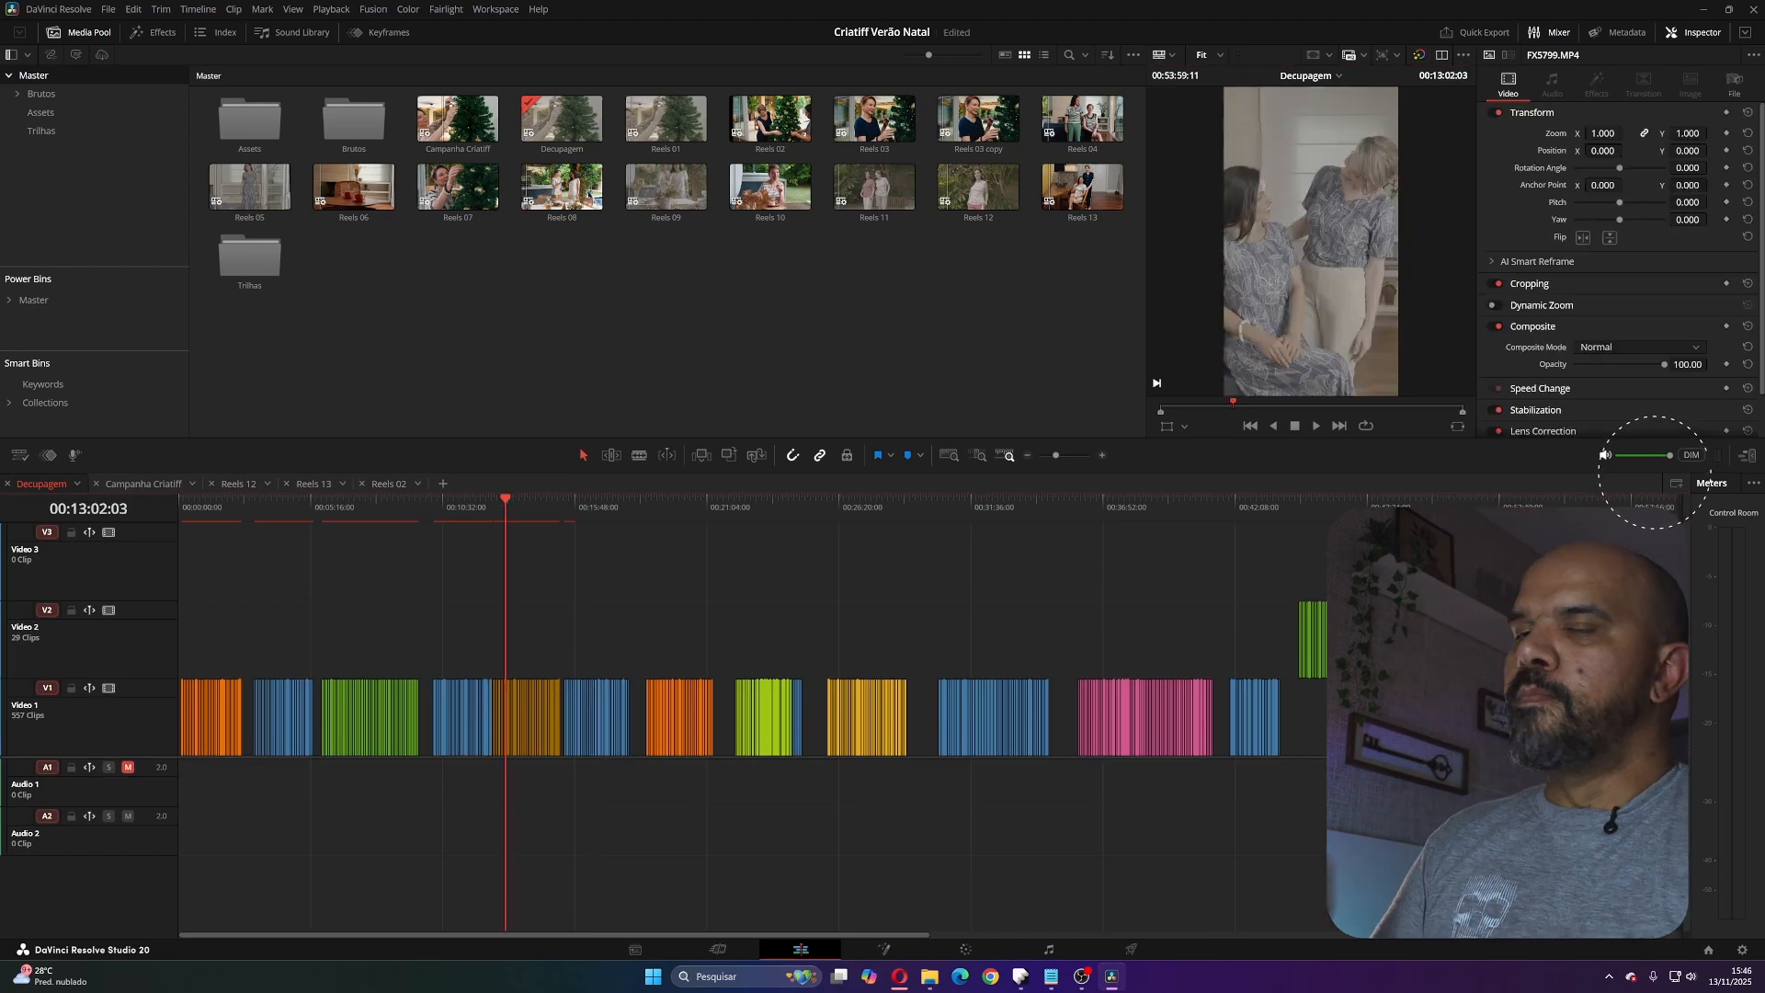